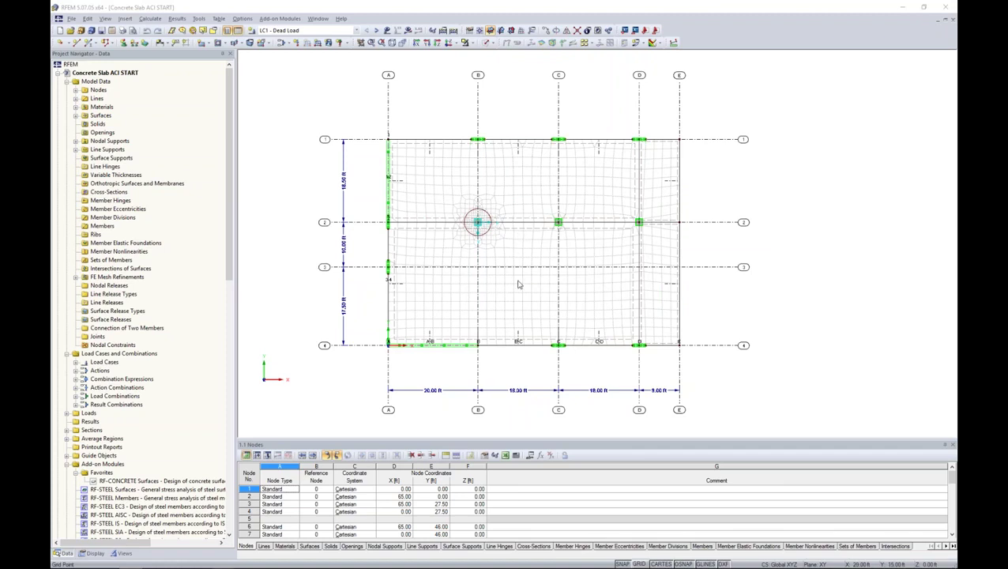
Open the line support on line 1 and examine its support types, support conditions and nonlinearity options.
middle_click_drag(517, 373, 462, 176, "ctrl")
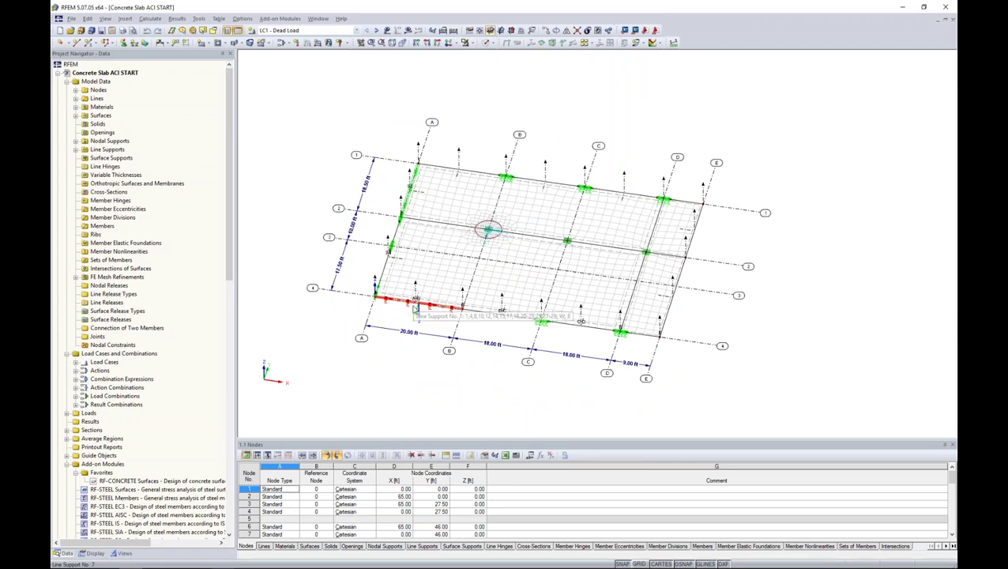
scroll(431, 327, "up", 2)
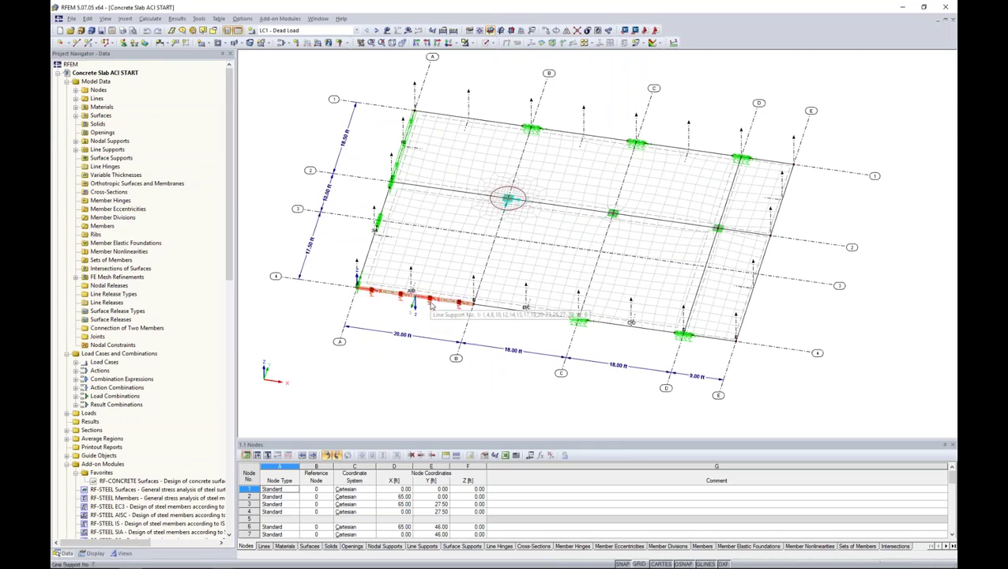
double_click(430, 306)
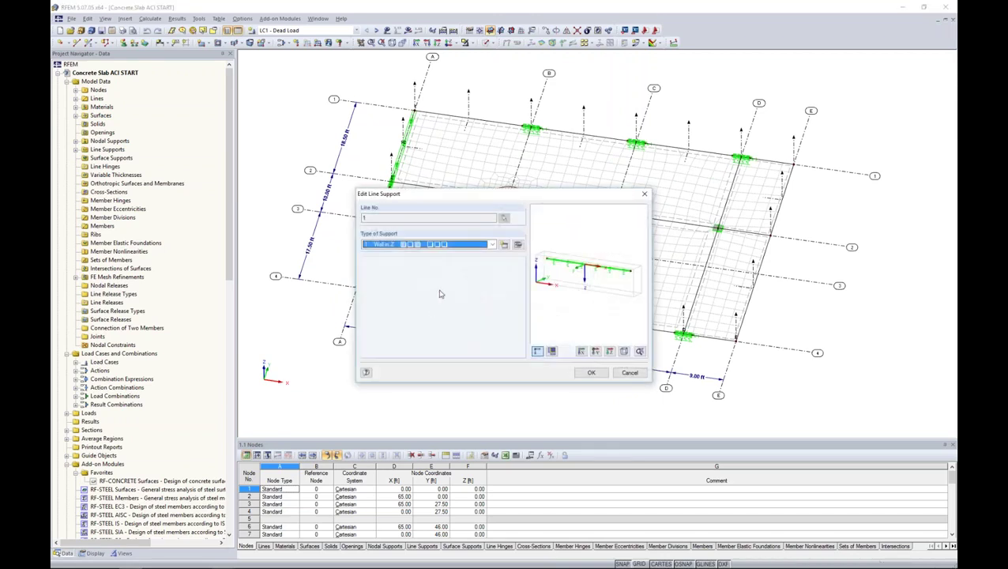
left_click_drag(490, 200, 569, 138)
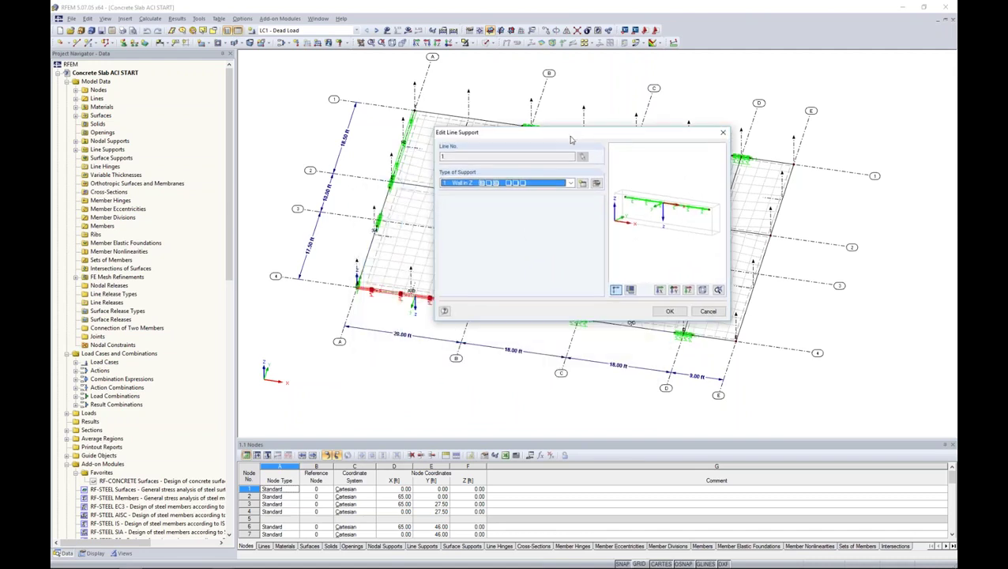
left_click(570, 183)
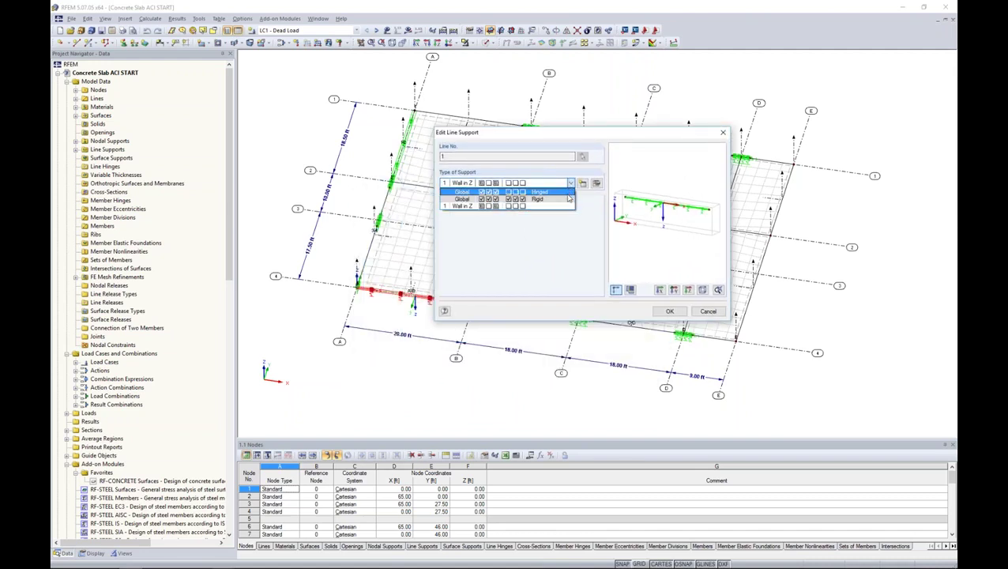
left_click(594, 185)
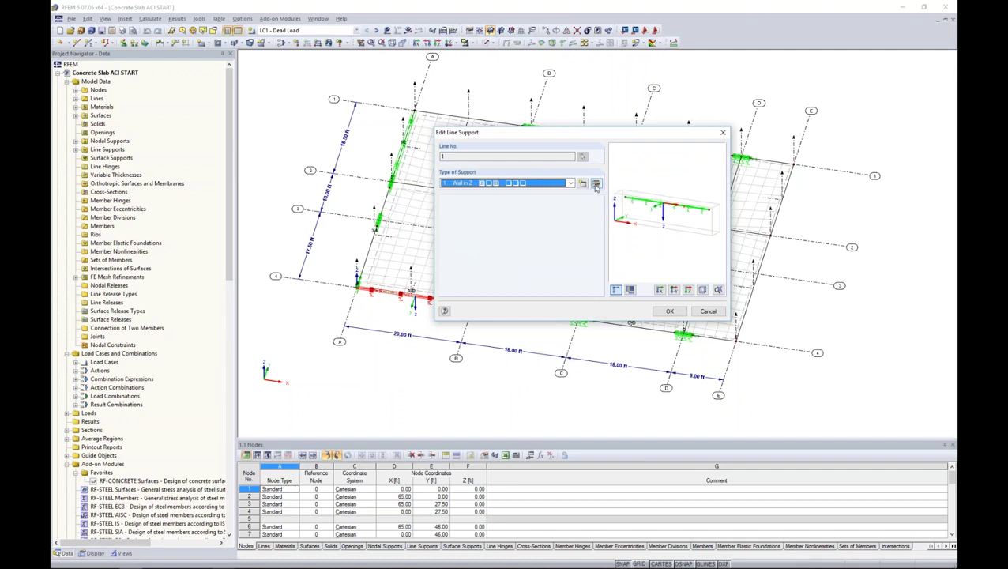
left_click(595, 182)
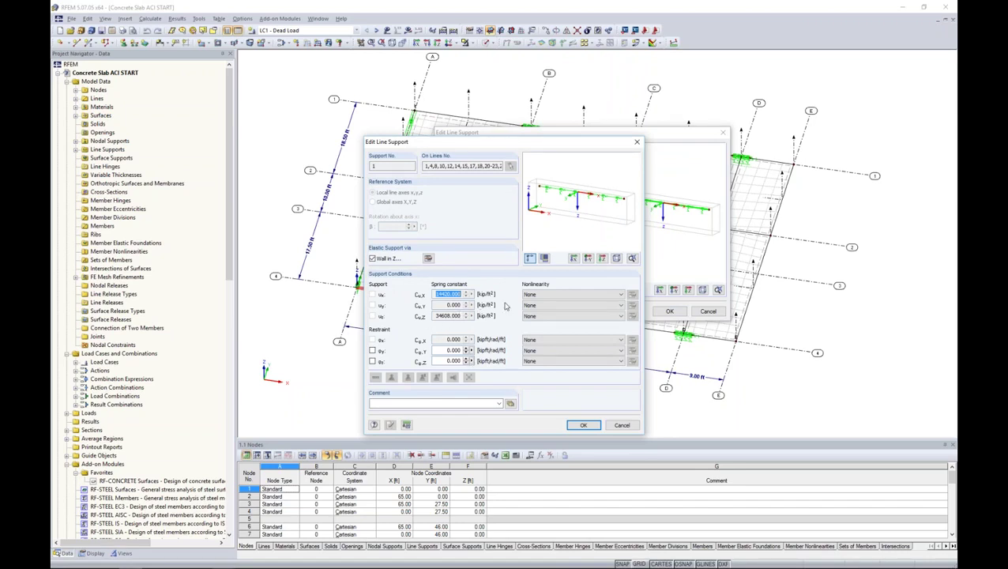
left_click(532, 295)
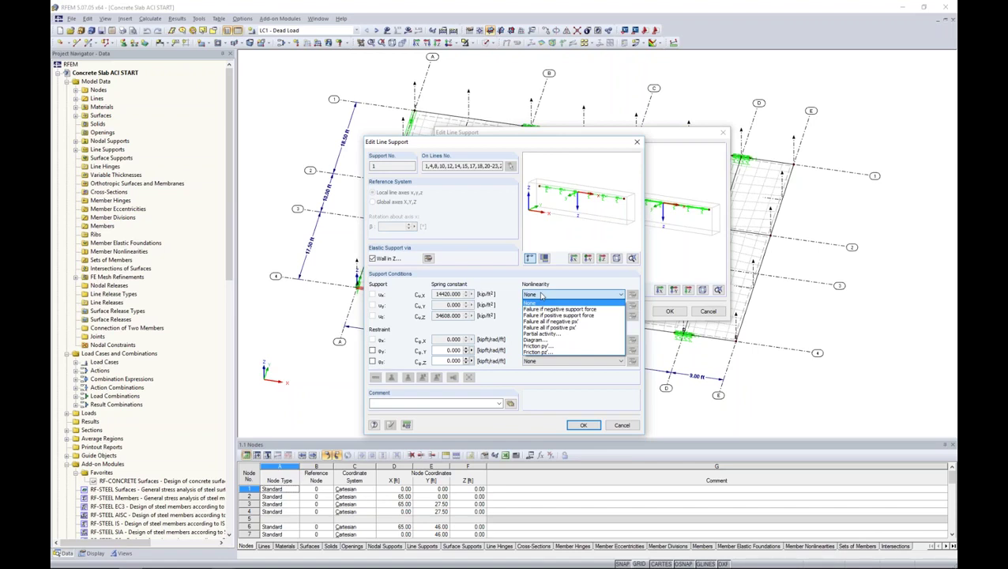
left_click(514, 278)
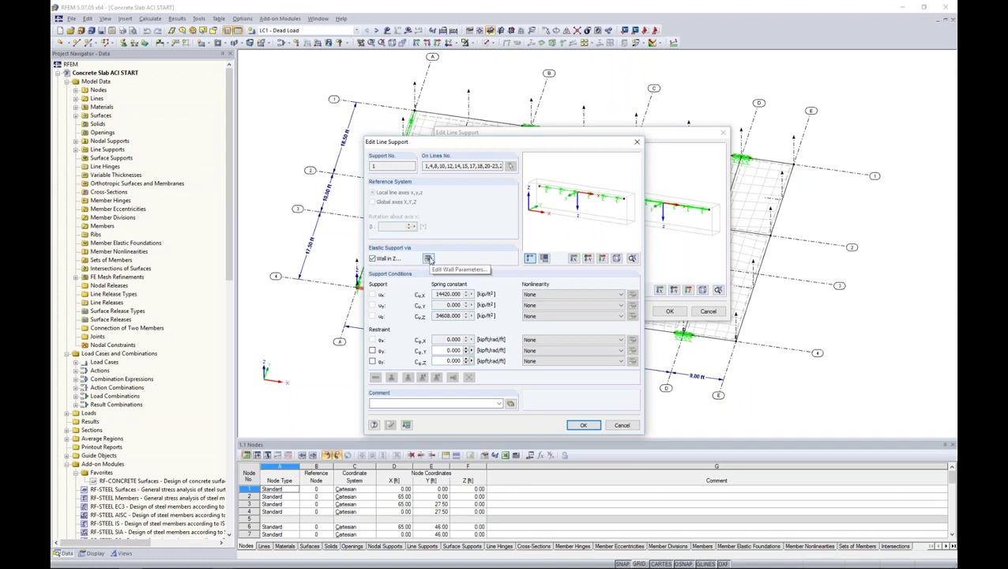
Review the wall size, material and resulting springs of the elastic line support, leaving the definition without changes.
left_click(429, 259)
left_click_drag(470, 180, 553, 142)
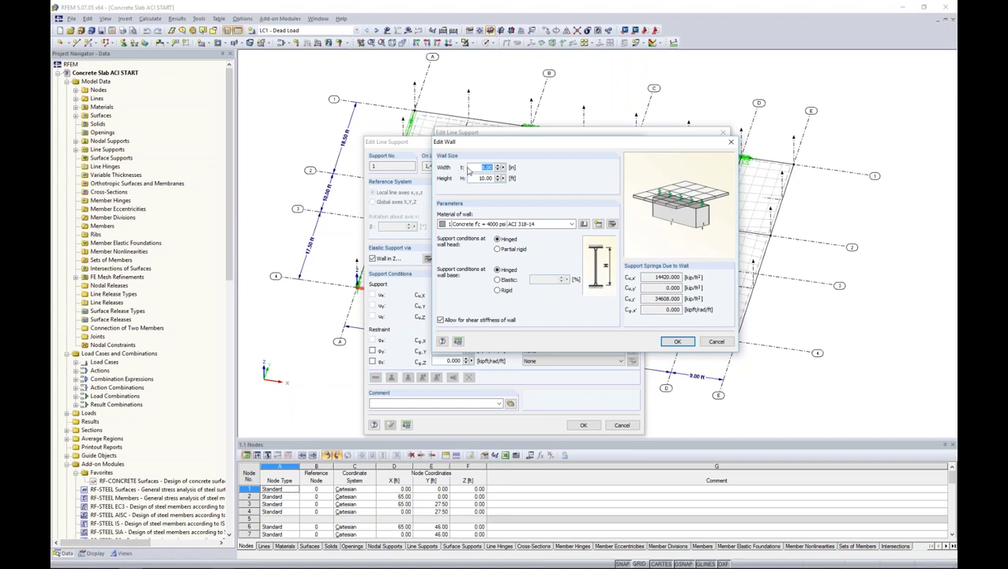
left_click(477, 178)
left_click(645, 277)
left_click(713, 342)
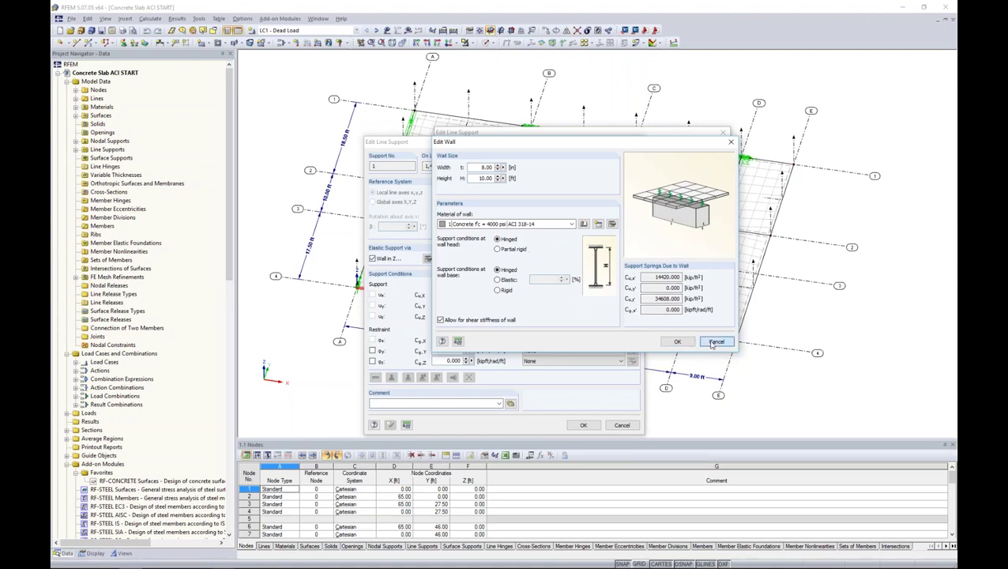
left_click(623, 425)
left_click(707, 310)
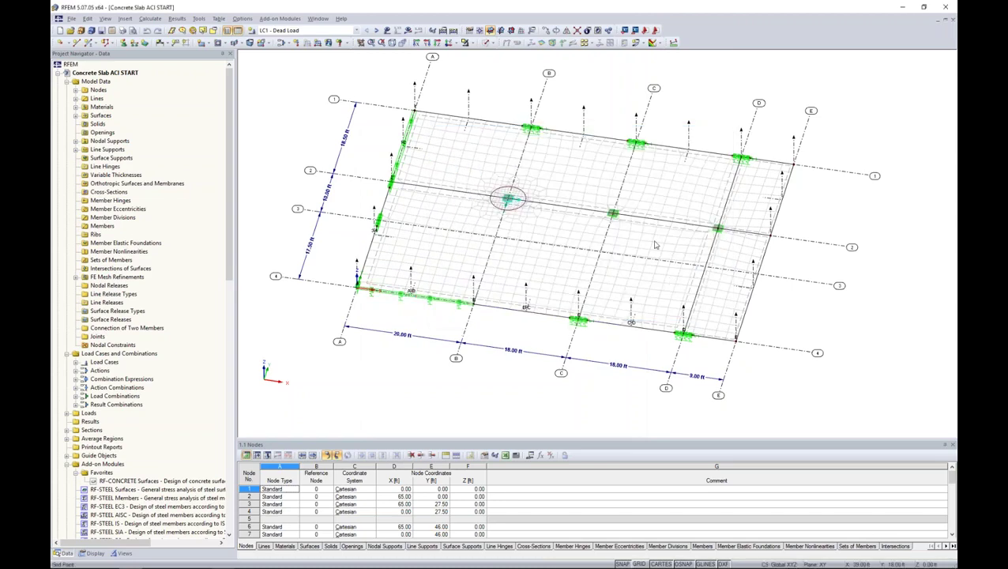
Review the Column in Z parameters of the nodal support at grid C-2, leaving the definition without changes.
middle_click_drag(649, 221, 648, 210, "ctrl")
scroll(628, 216, "up", 5)
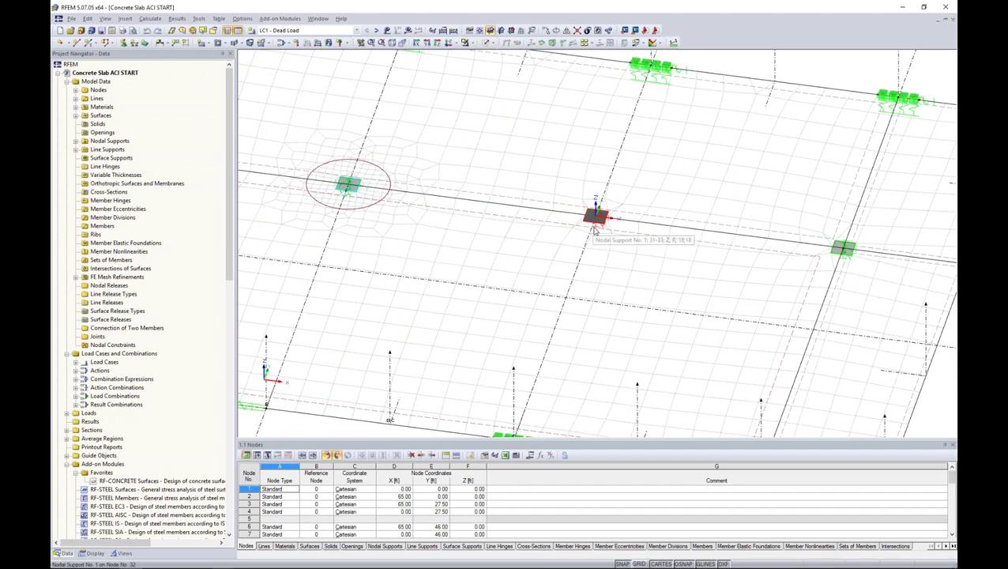
double_click(597, 225)
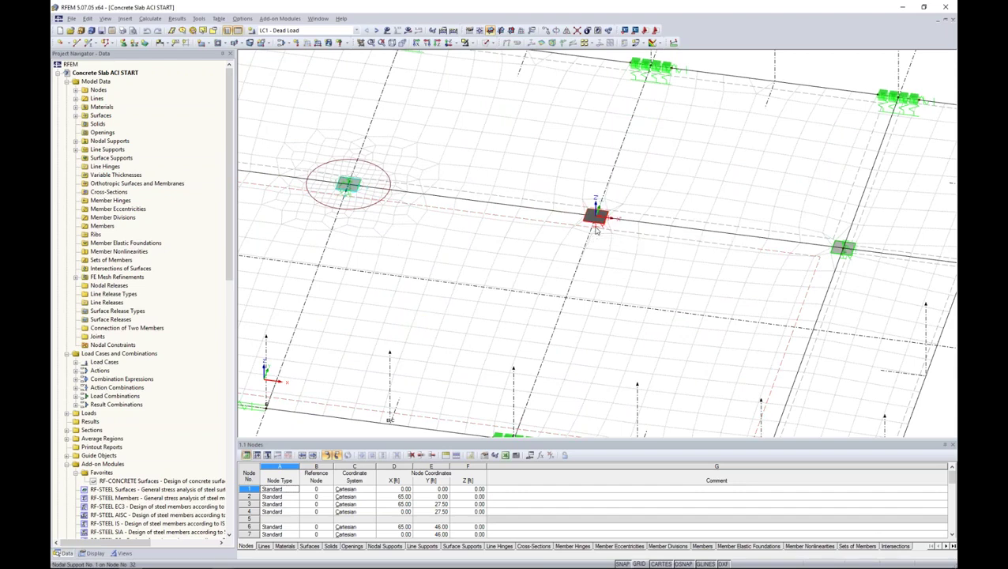
left_click(518, 244)
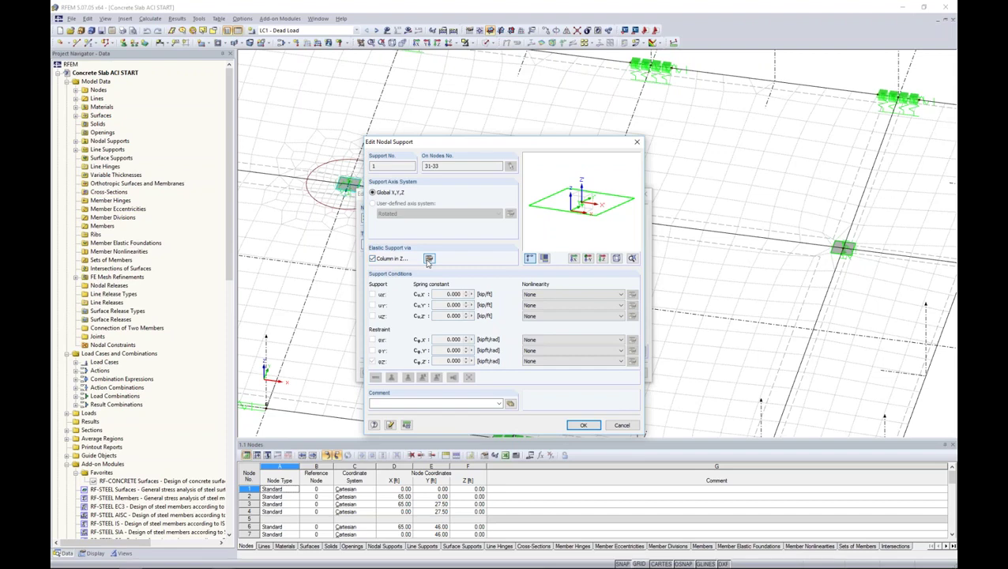
left_click(429, 258)
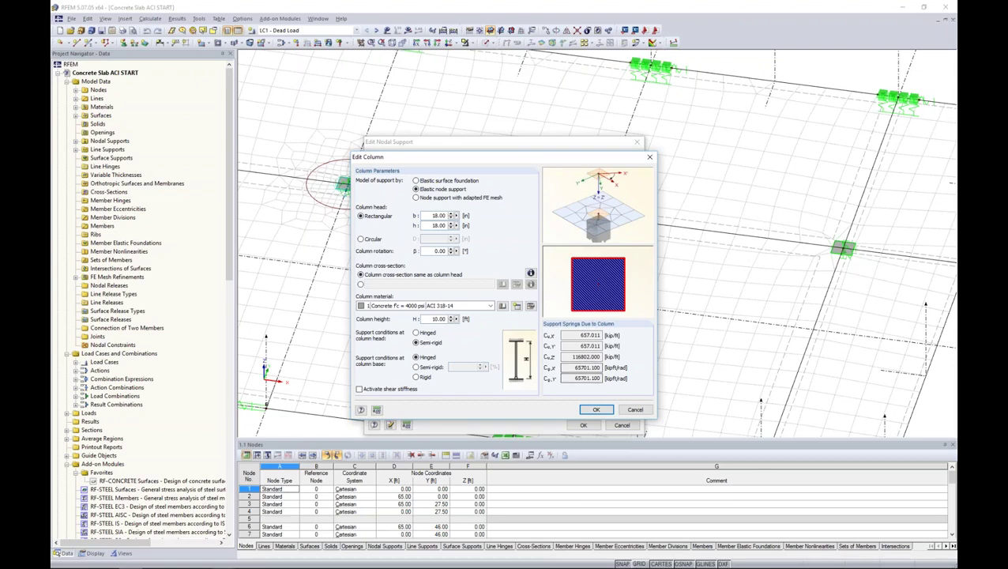
left_click(635, 409)
left_click(624, 424)
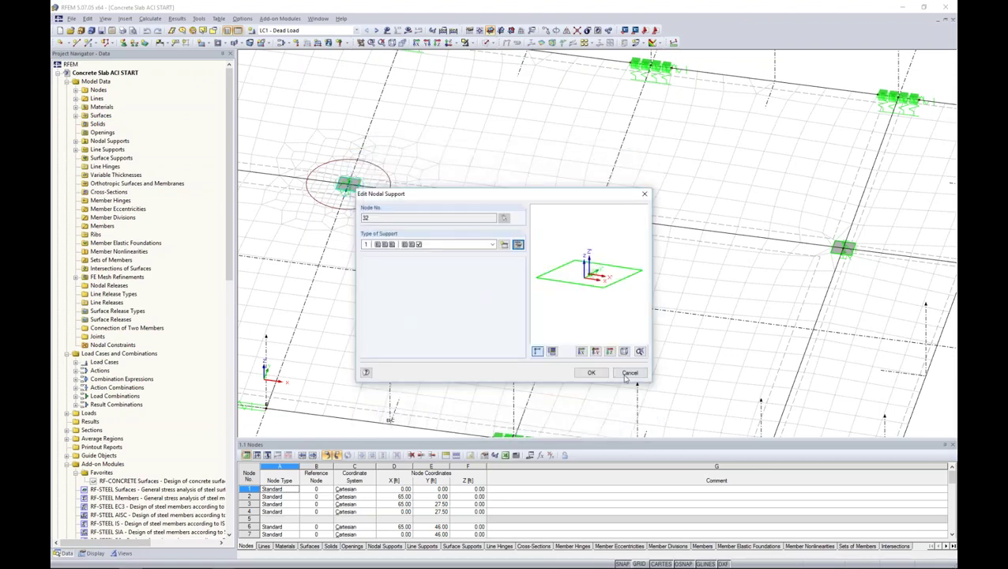
left_click(629, 375)
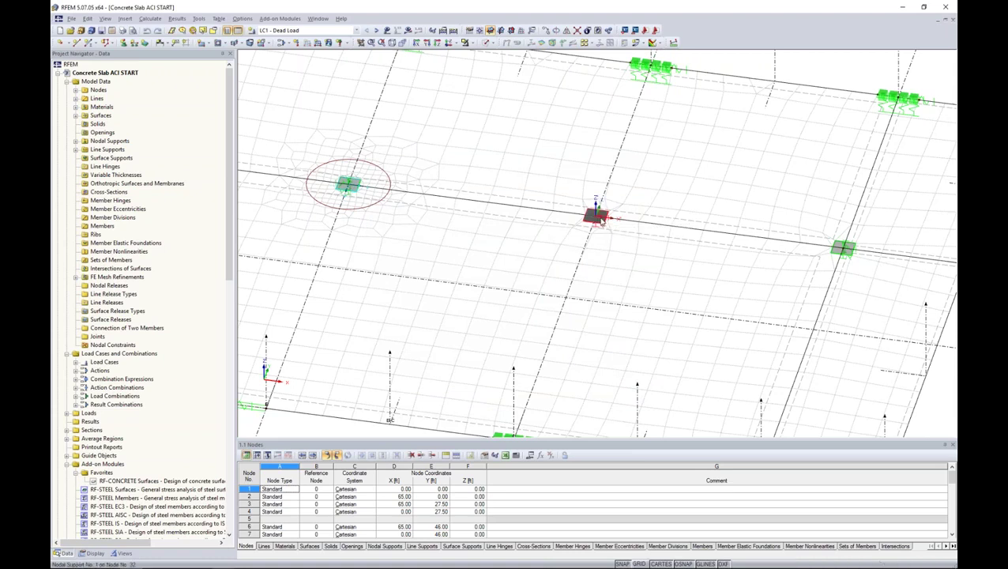
Review the radius and target FE lengths of the circular FE mesh refinement around the column at grid B-2.
mouse_move(597, 221)
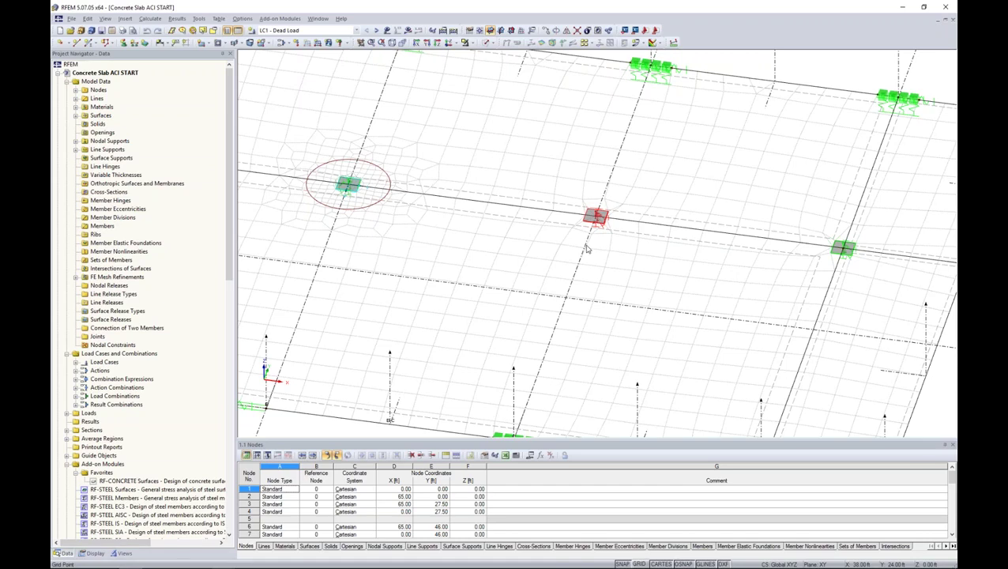
scroll(586, 250, "down", 5)
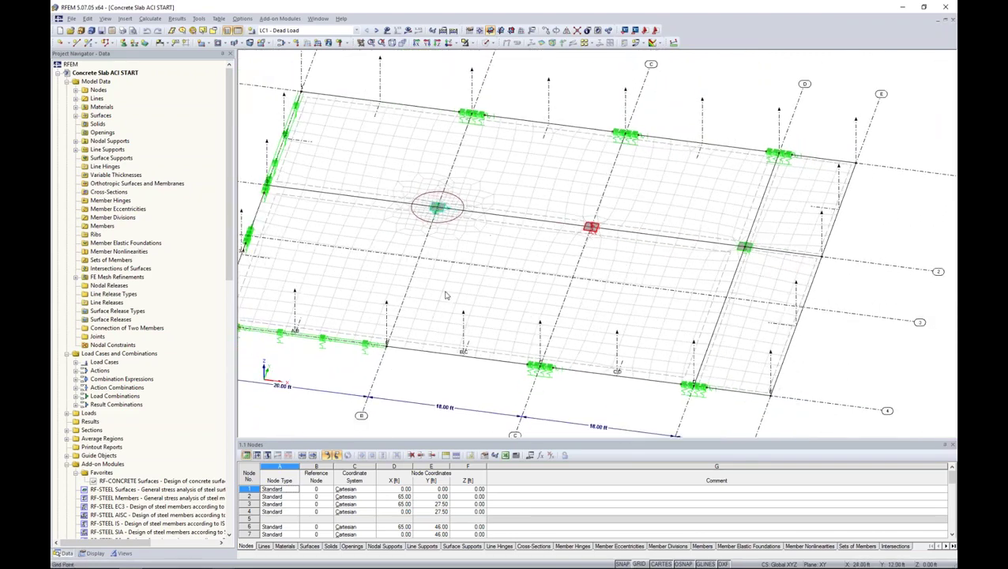
left_click(443, 214)
scroll(440, 216, "up", 3)
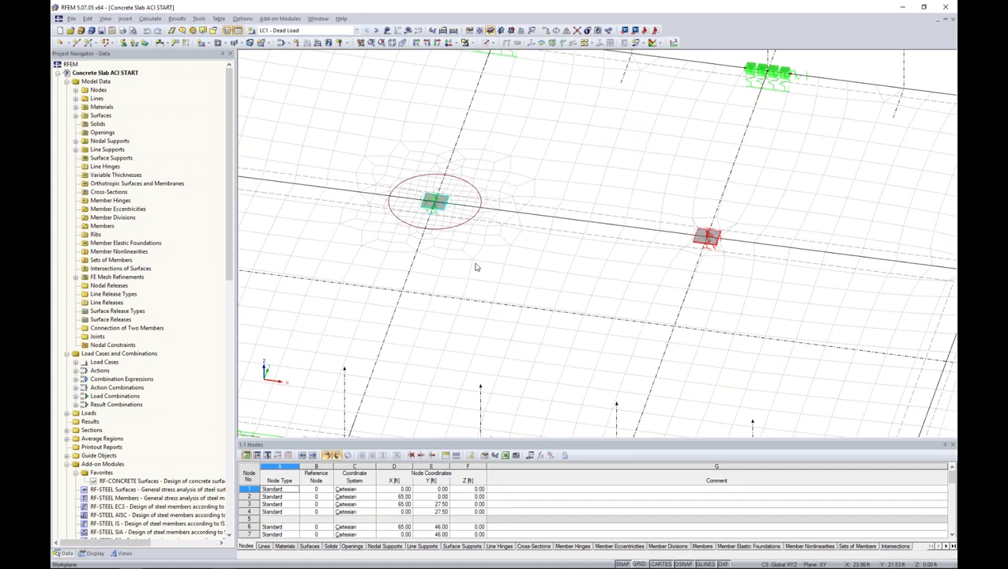
left_click(464, 225)
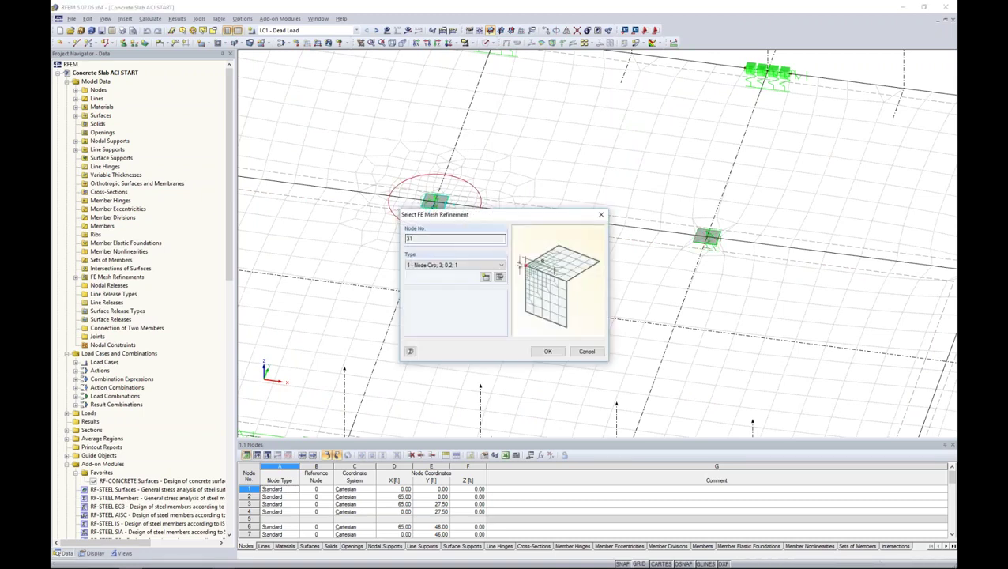
left_click(500, 276)
left_click_drag(511, 179, 584, 132)
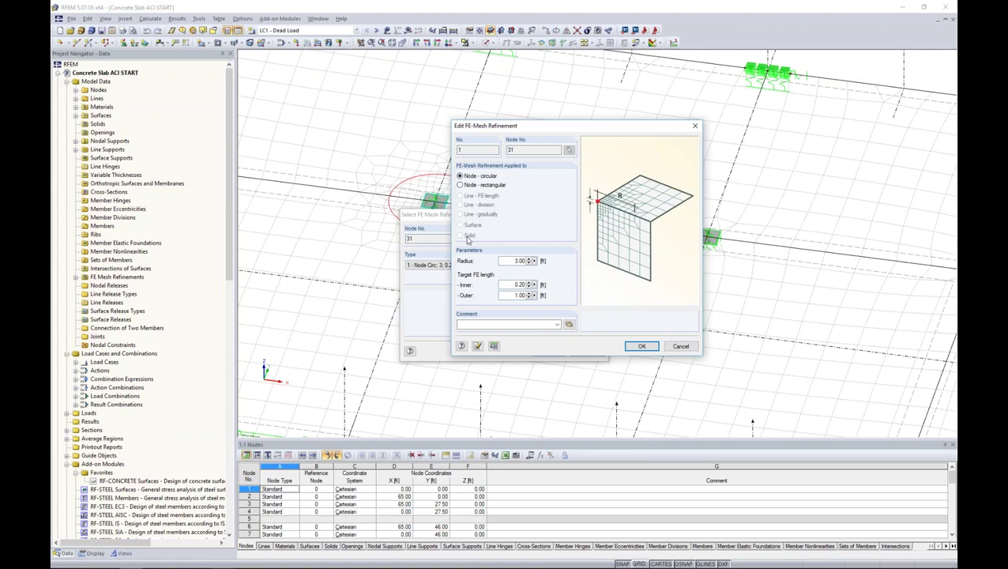
left_click_drag(545, 125, 589, 106)
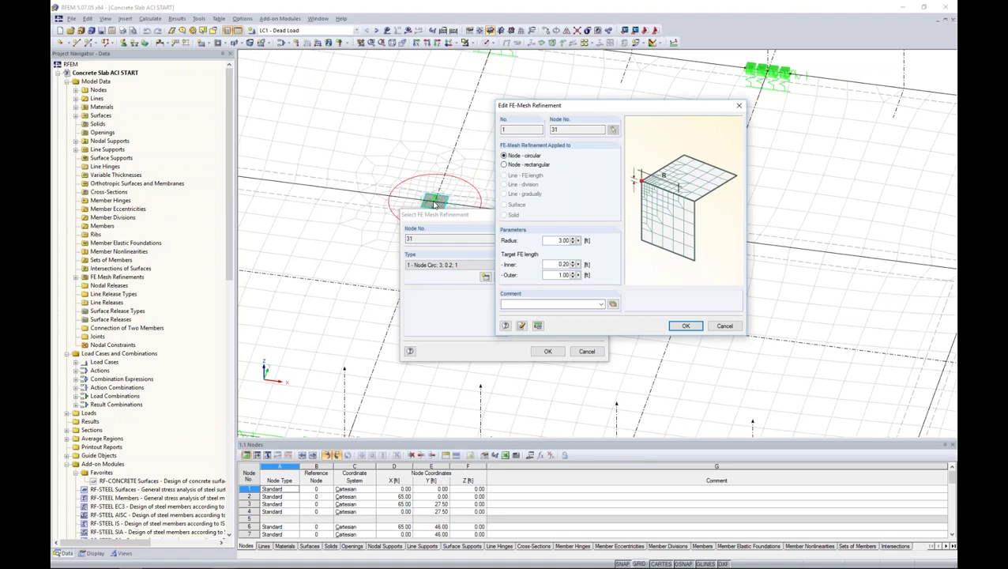
double_click(561, 240)
double_click(556, 264)
left_click(726, 327)
left_click(586, 349)
left_click(434, 204)
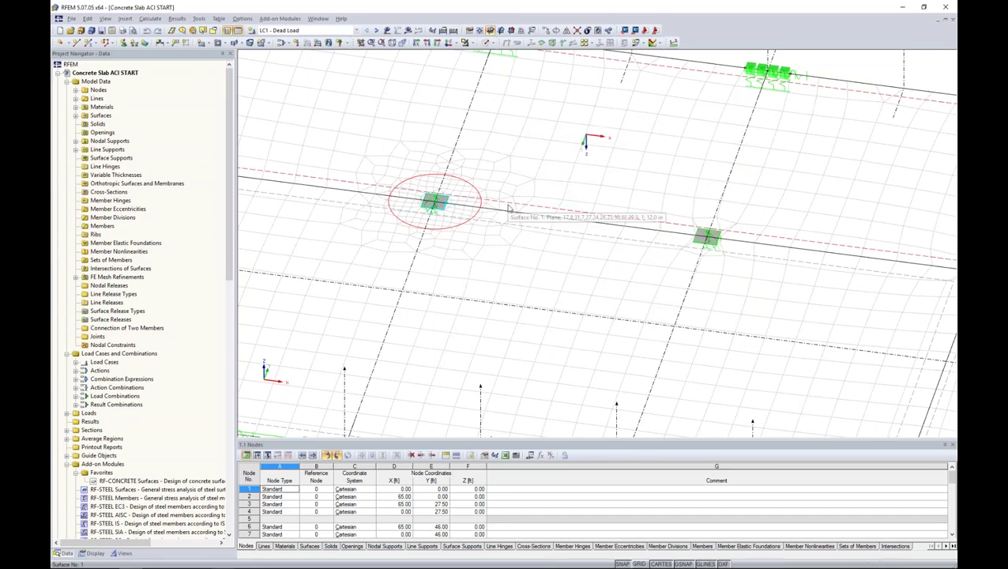
Select the entire slab model in a near-plan view and open all four surfaces for editing together.
scroll(511, 209, "down", 4)
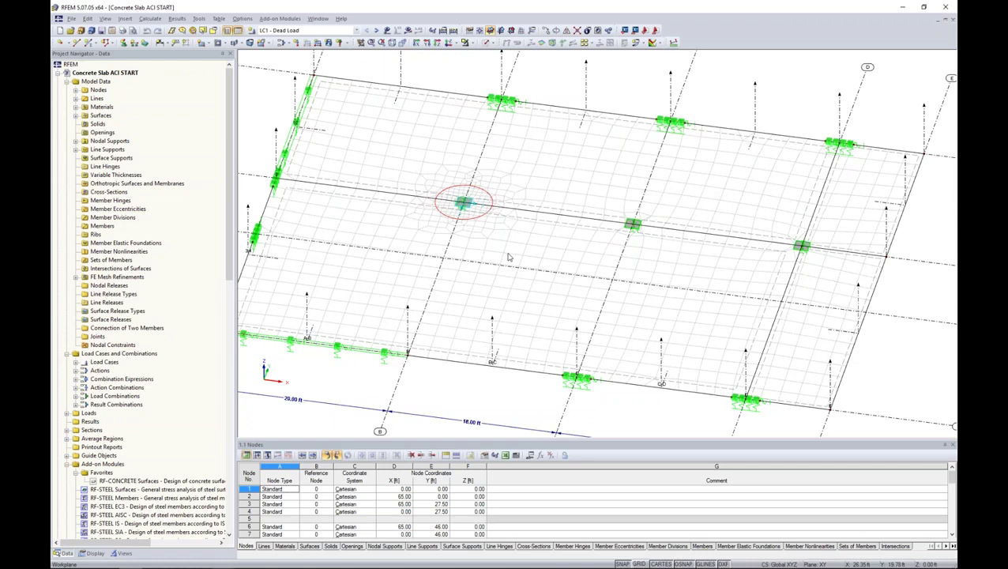
scroll(521, 251, "down", 3)
middle_click_drag(521, 251, 543, 362, "ctrl")
left_click_drag(323, 96, 815, 385)
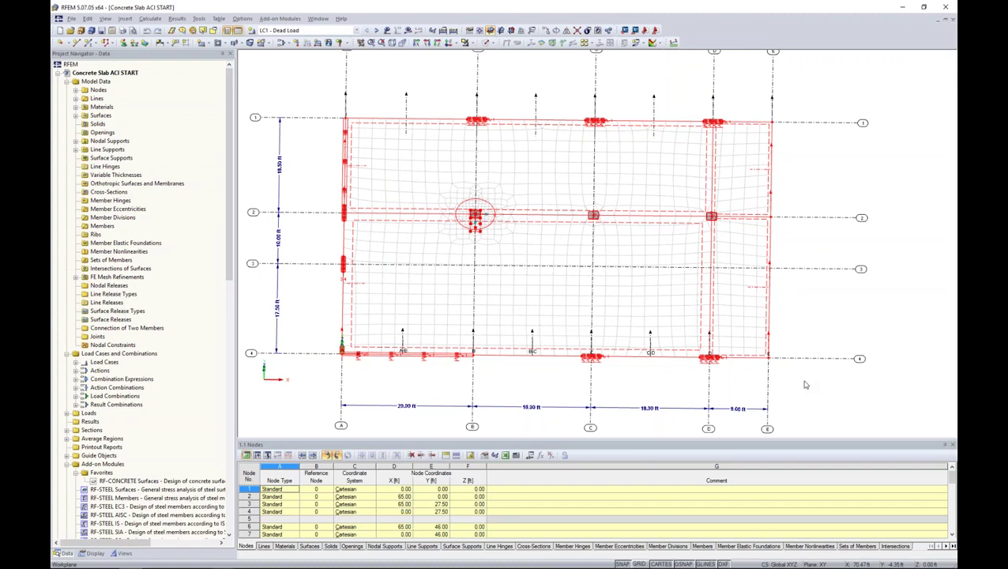
left_click_drag(307, 92, 798, 392)
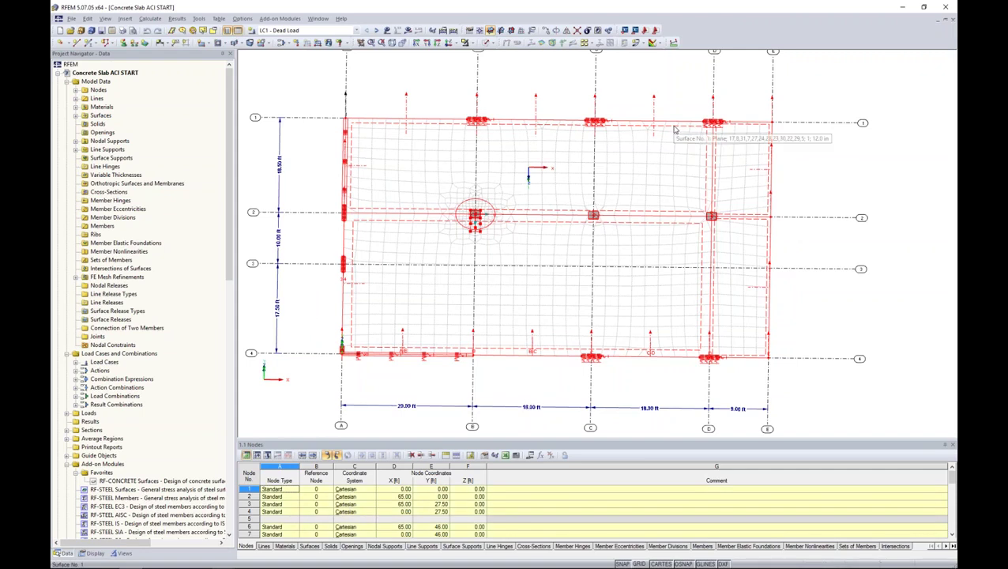
right_click(675, 128)
mouse_move(687, 133)
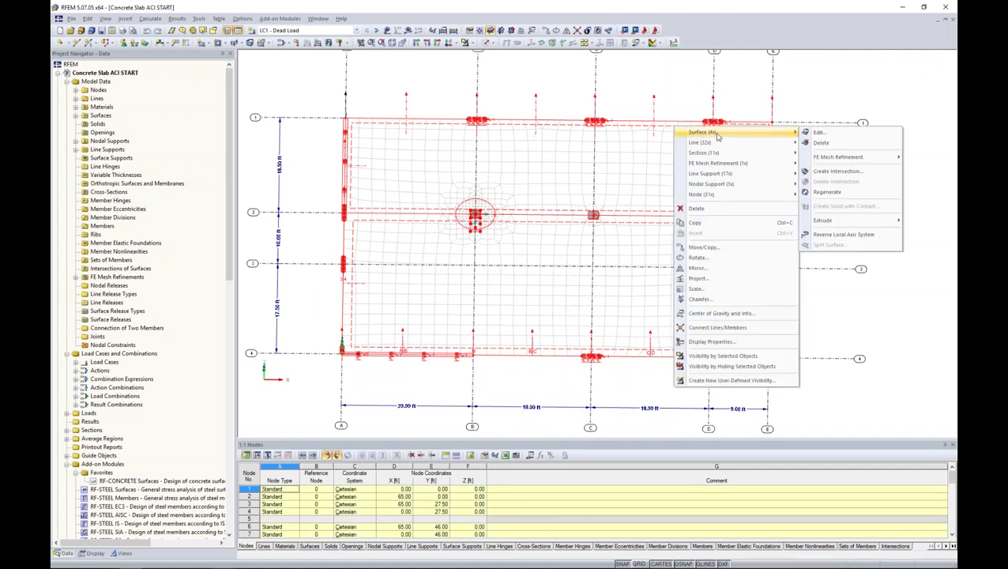
left_click(818, 133)
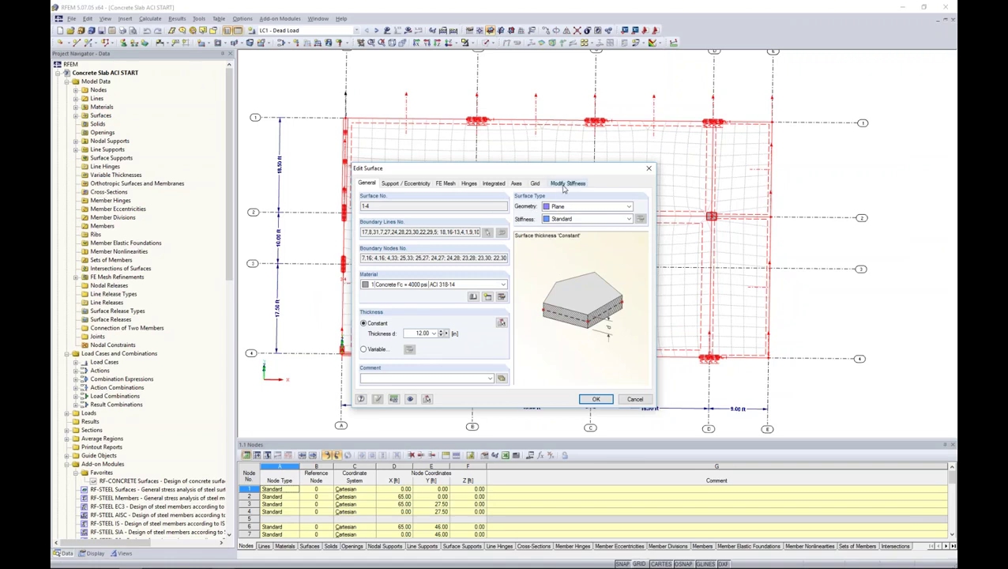
Review the stiffness modification of surfaces 1-4 per ACI 318-14 Table 6.6.3.1.1(a) for flat plates and flat slabs, leaving the surfaces without changes.
left_click(563, 186)
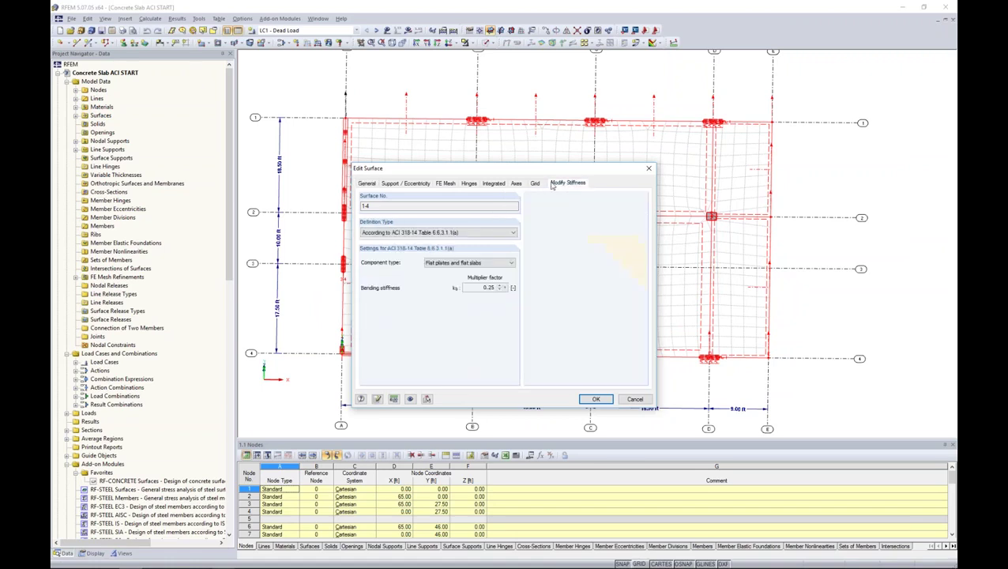
left_click(447, 233)
left_click(424, 240)
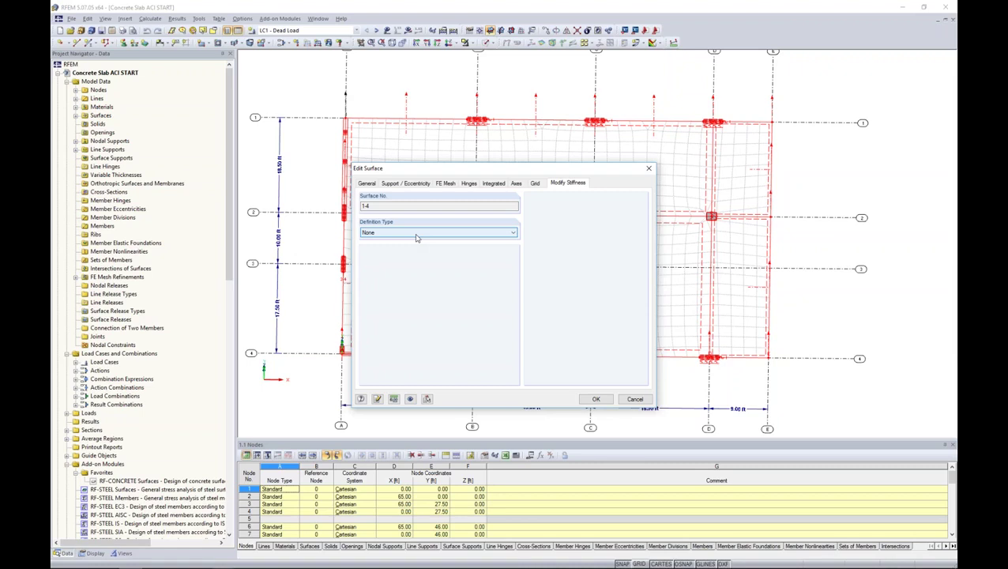
left_click(416, 233)
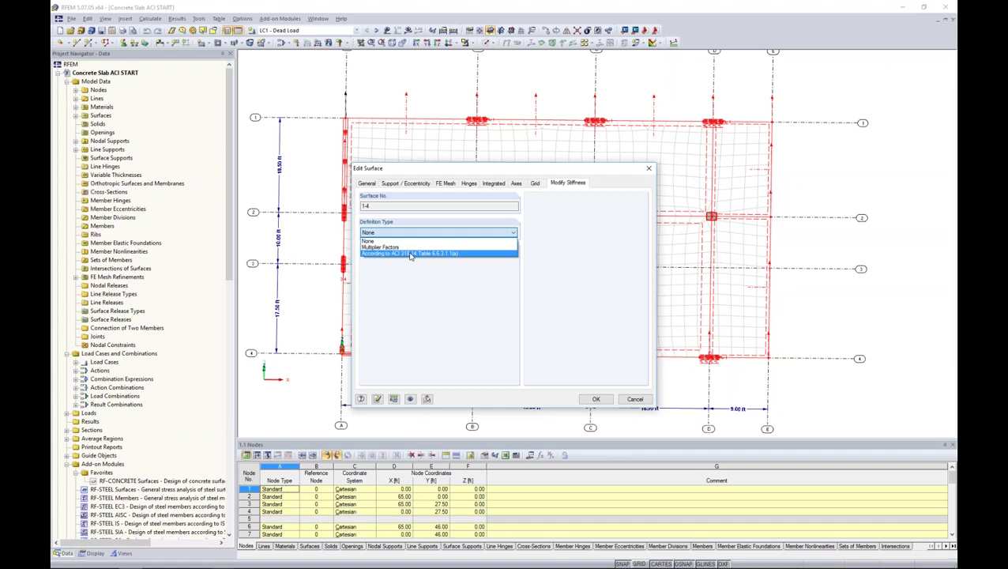
left_click(375, 253)
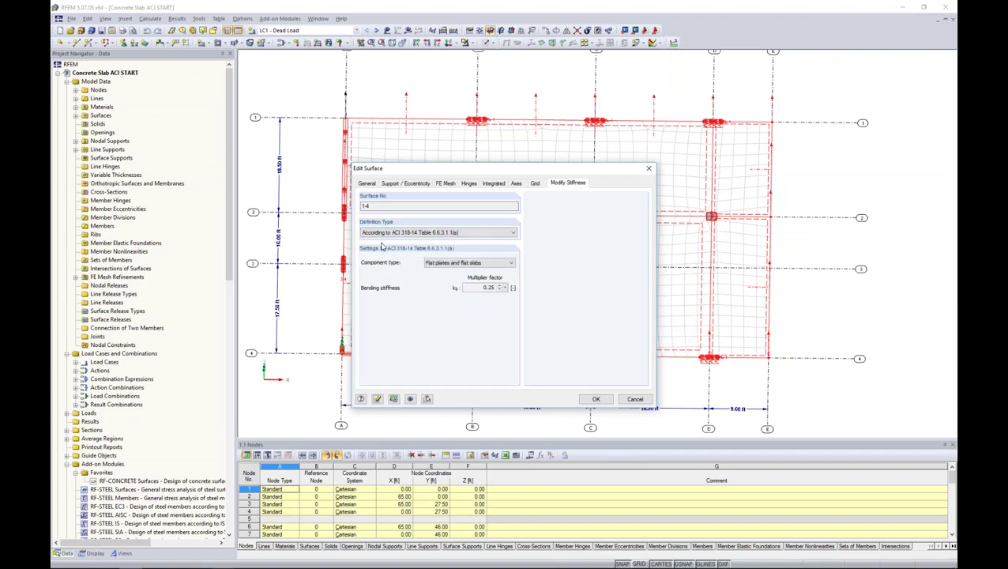
left_click(433, 262)
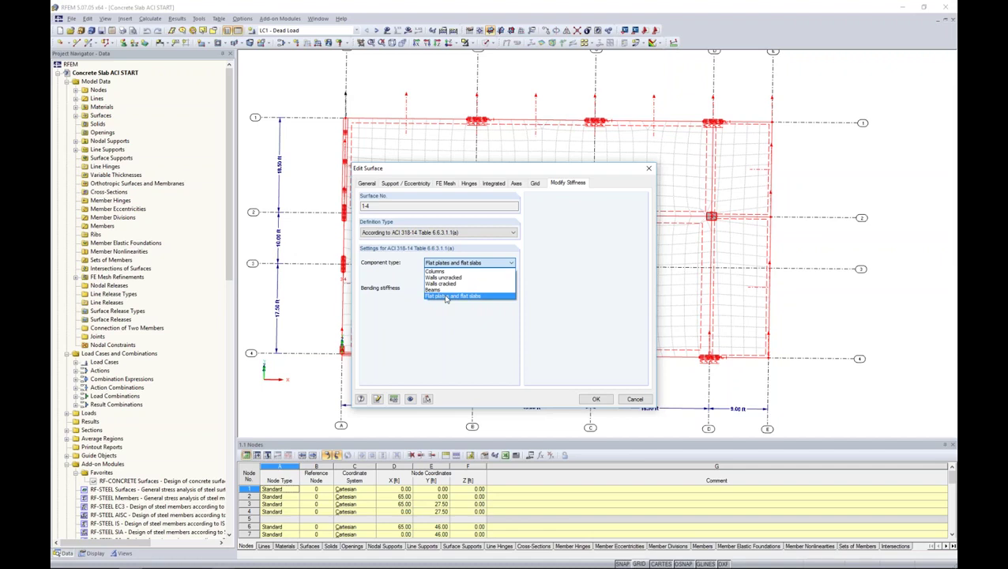
left_click(446, 297)
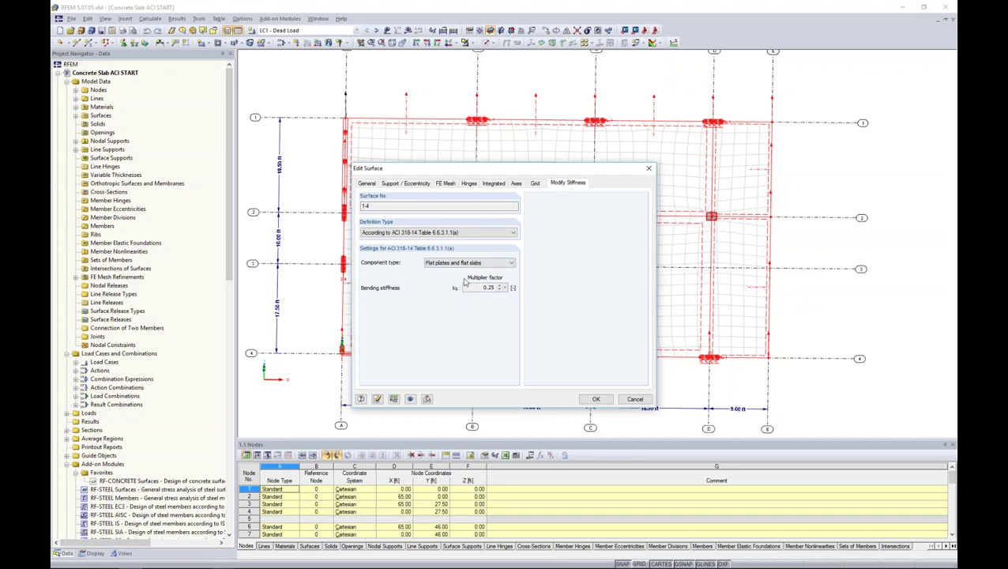
left_click(636, 398)
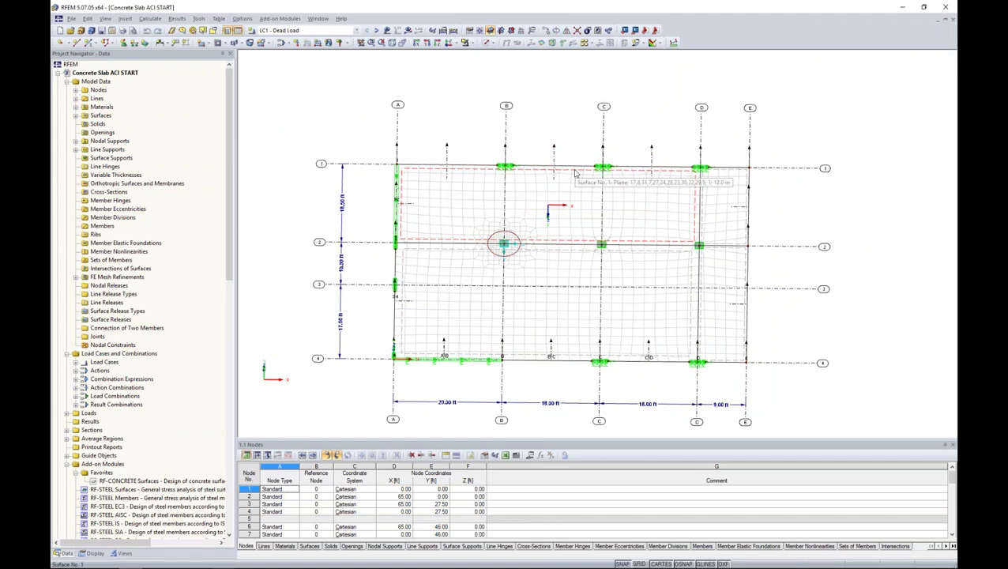
Switch the stiffness type of surface 1 to Orthotropic and examine the transformed stiffness matrix for constant thickness.
double_click(575, 173)
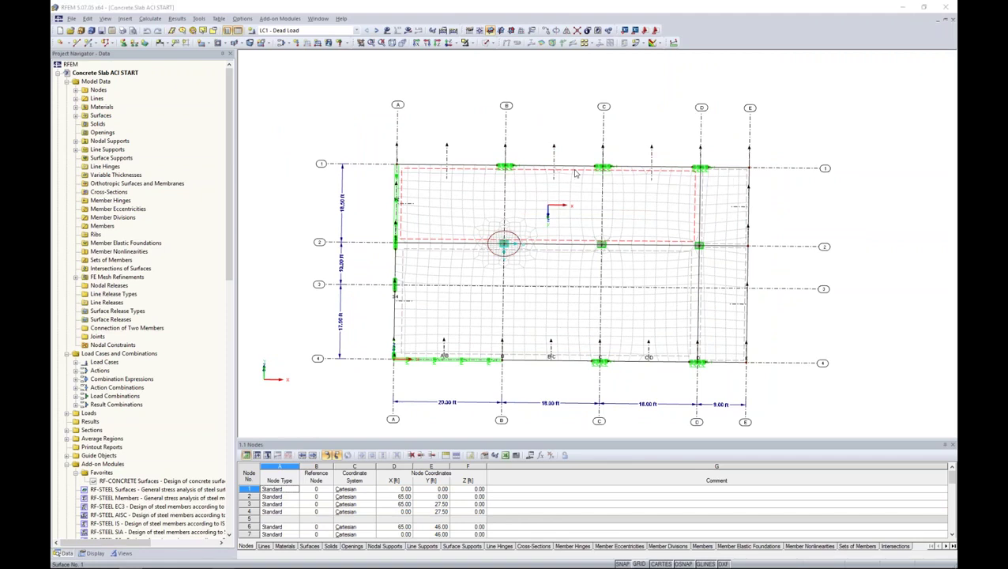
left_click(368, 183)
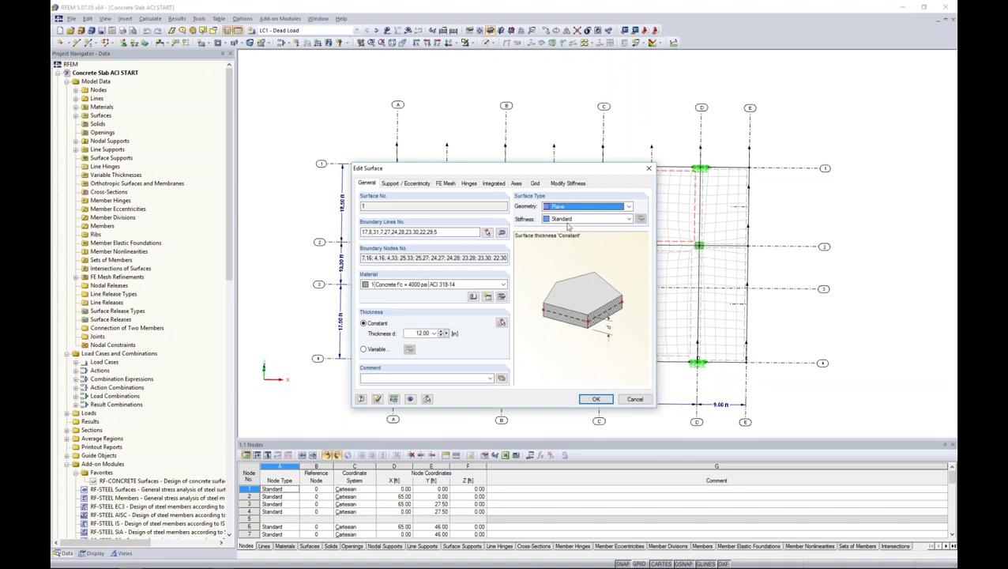
left_click(607, 222)
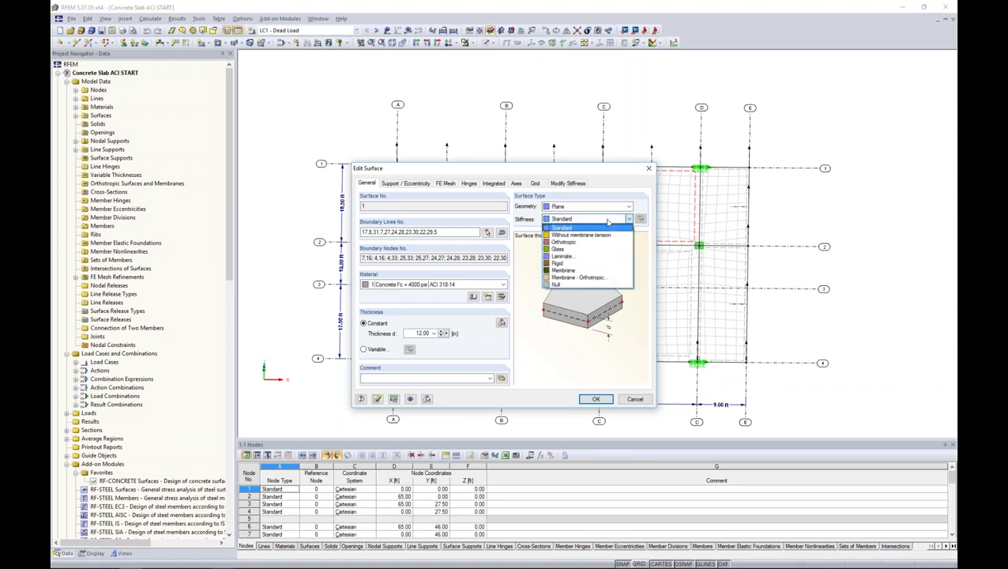
left_click(580, 244)
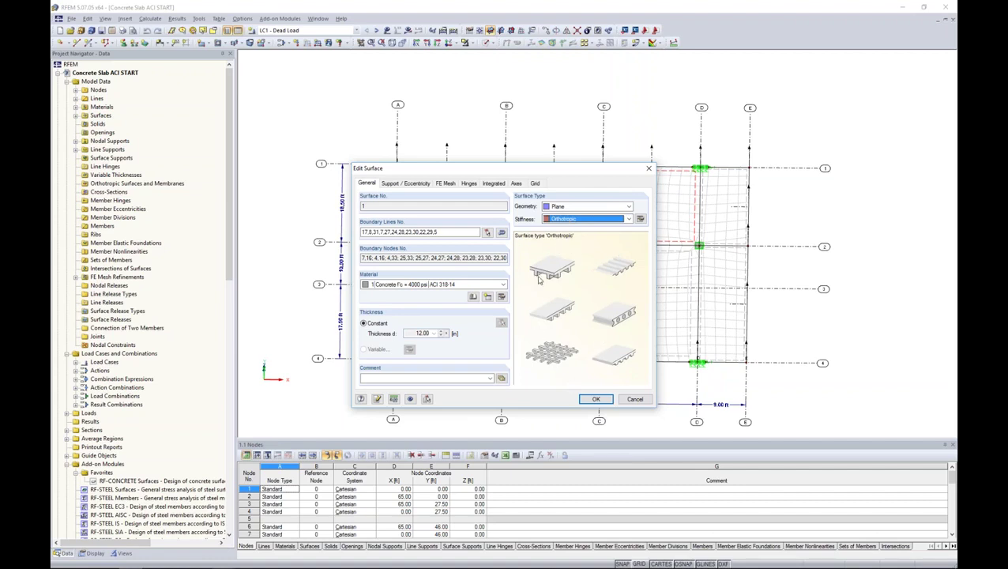
left_click(639, 219)
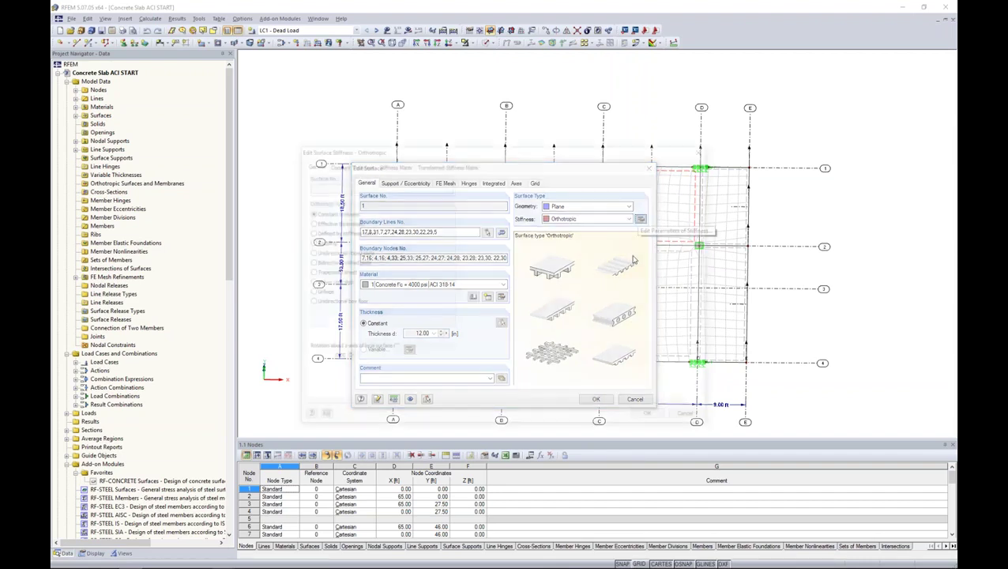
left_click_drag(593, 152, 613, 130)
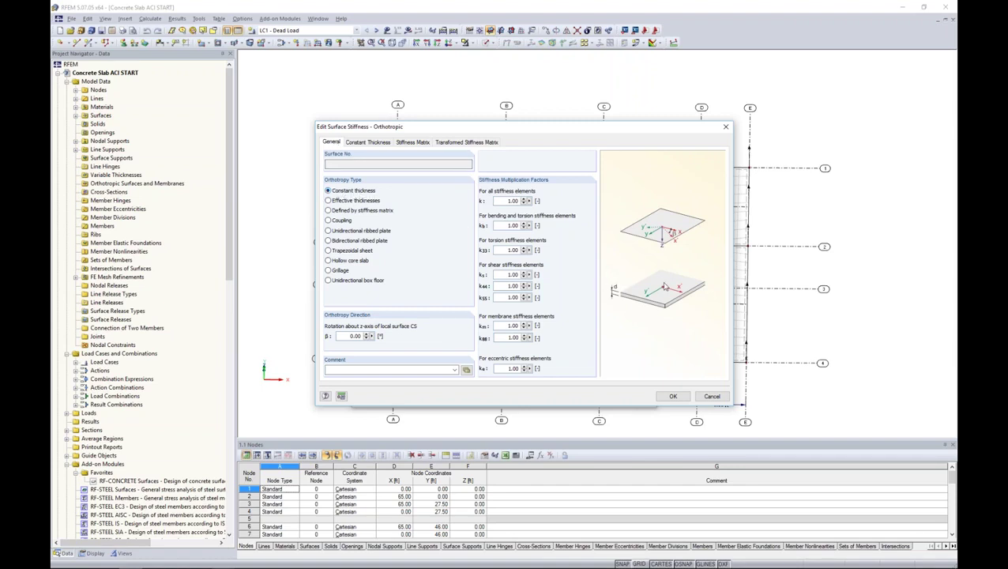
left_click(467, 143)
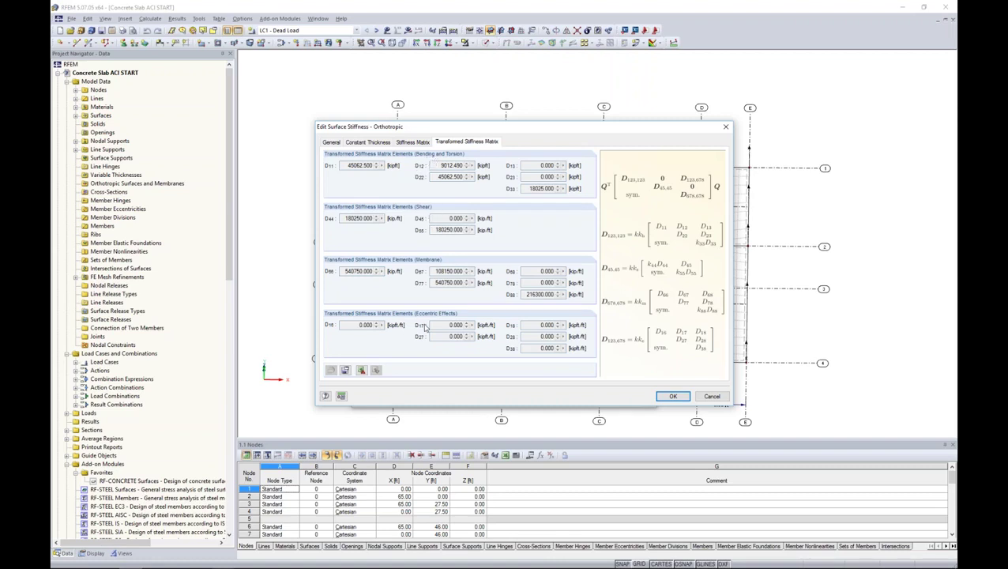
Define the orthotropy by effective thicknesses of 12 in for the x' direction and 5 in for the y' direction.
left_click(335, 143)
left_click(327, 201)
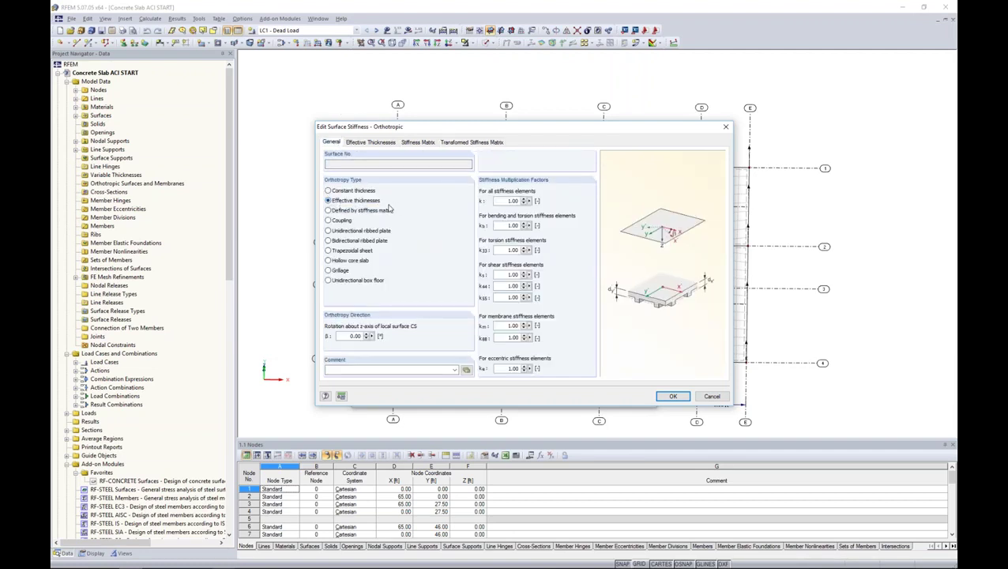
left_click(361, 142)
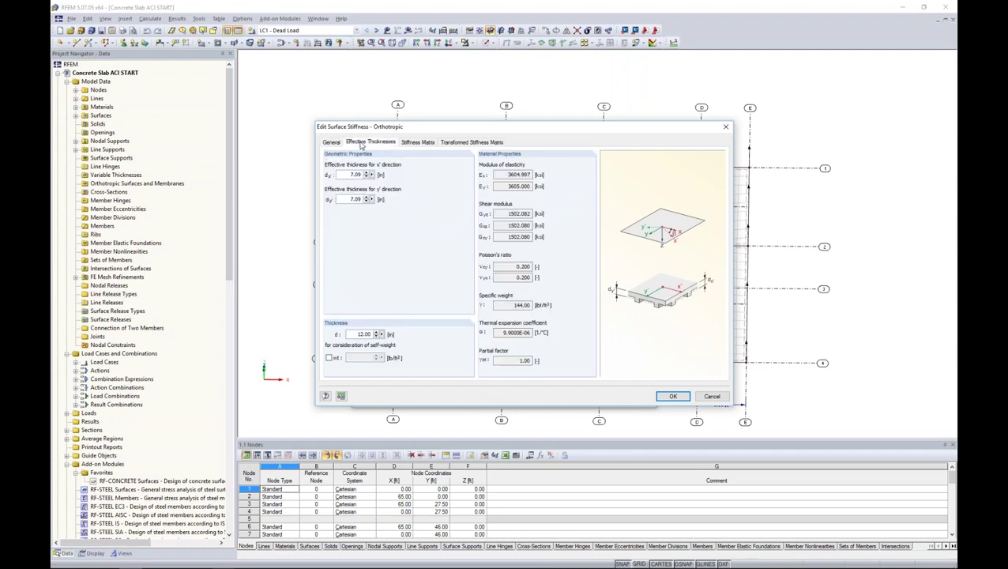
left_click_drag(345, 171, 360, 173)
type("12")
key("Tab")
type("5")
left_click(353, 173)
Check the transformed stiffness matrix for the effective thicknesses, and the slab thickness considered for self-weight.
left_click(449, 143)
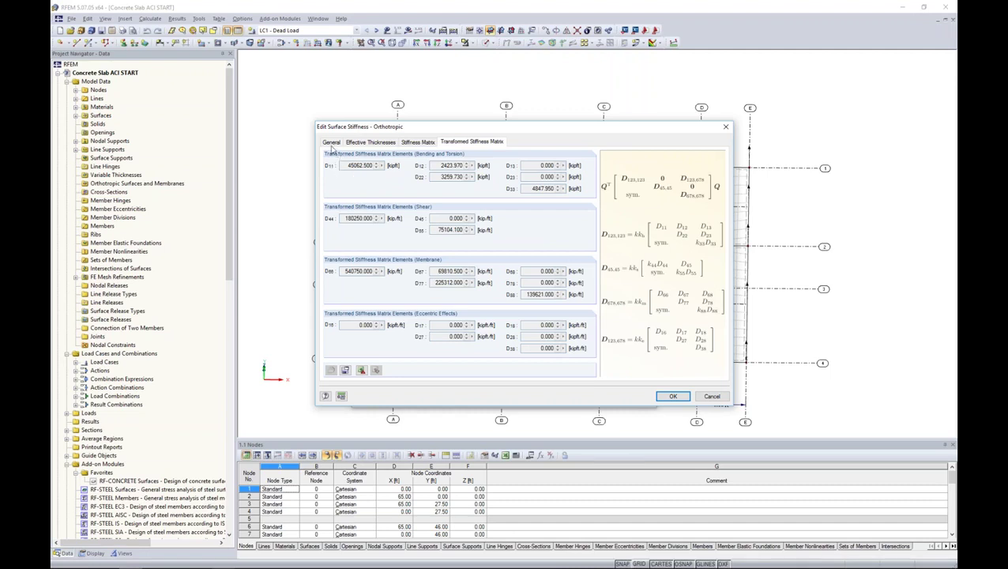
left_click(356, 143)
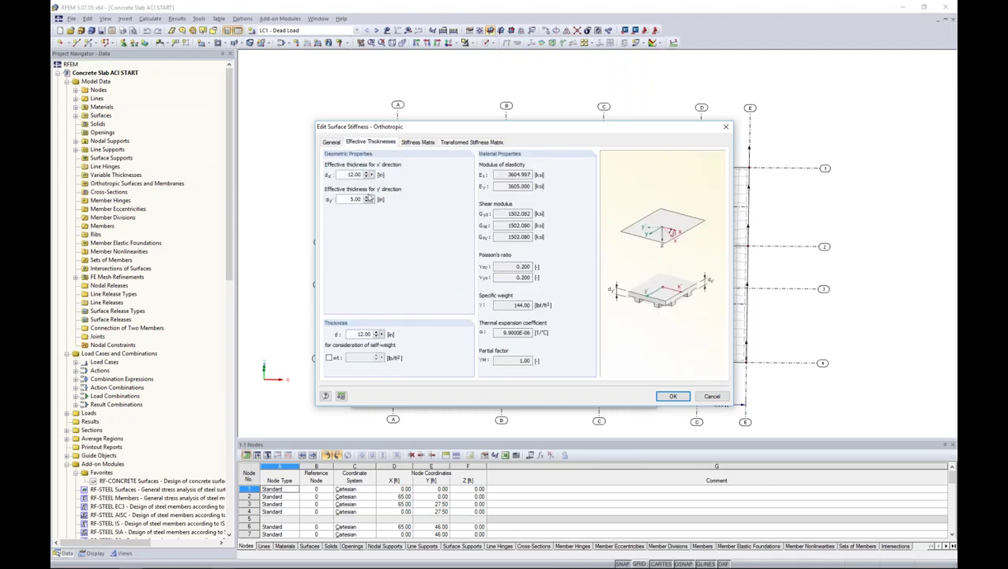
double_click(363, 333)
Switch the orthotropy type to Defined by stiffness matrix and examine the editable membrane and shear stiffness elements.
left_click(333, 144)
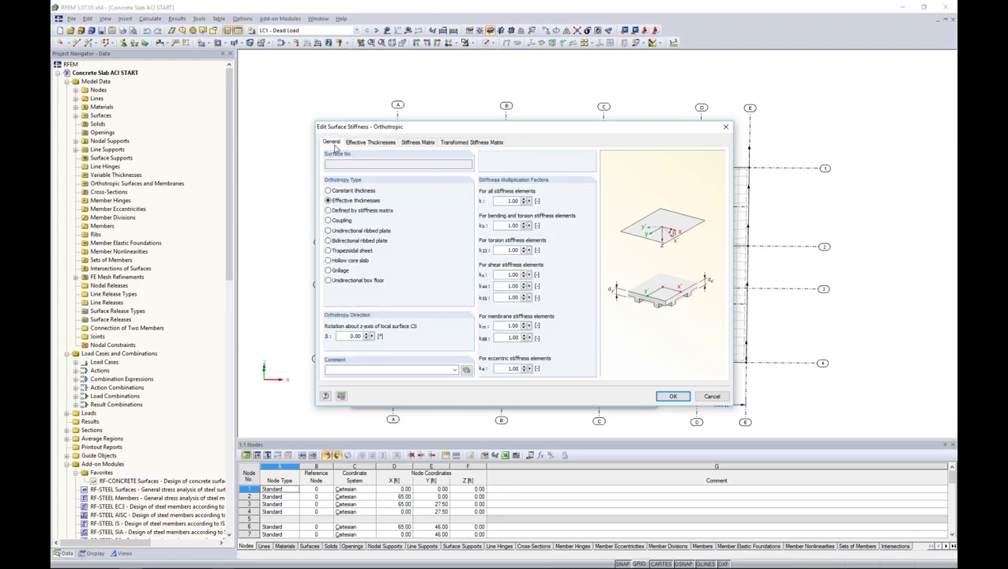
left_click(328, 211)
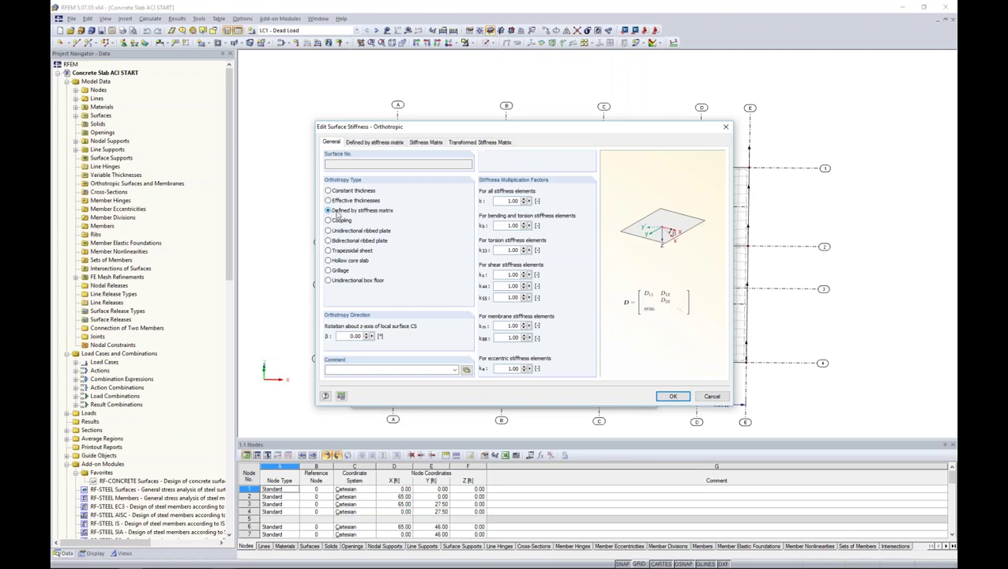
left_click(433, 142)
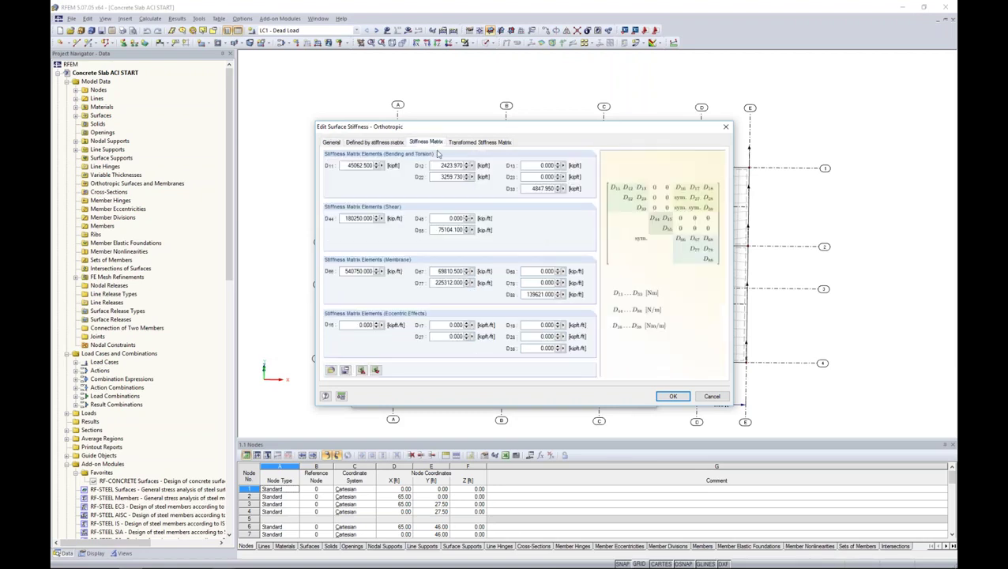
left_click_drag(436, 271, 462, 270)
type("69810.5")
key("Tab")
left_click_drag(438, 229, 470, 229)
Try the unidirectional and bidirectional ribbed plate orthotropy types and examine the slab thickness and rib inputs of the bidirectional plate.
left_click(333, 143)
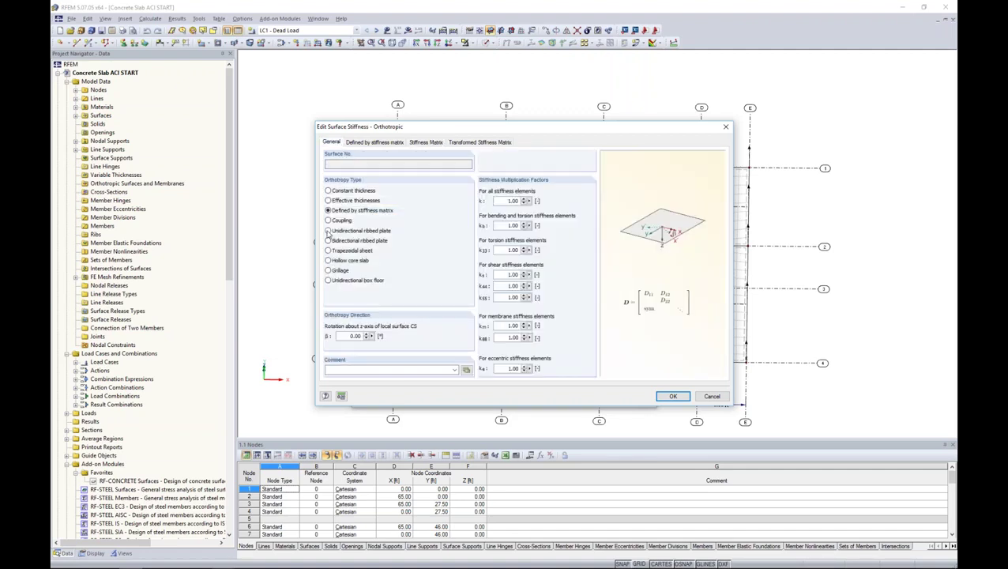
left_click(328, 230)
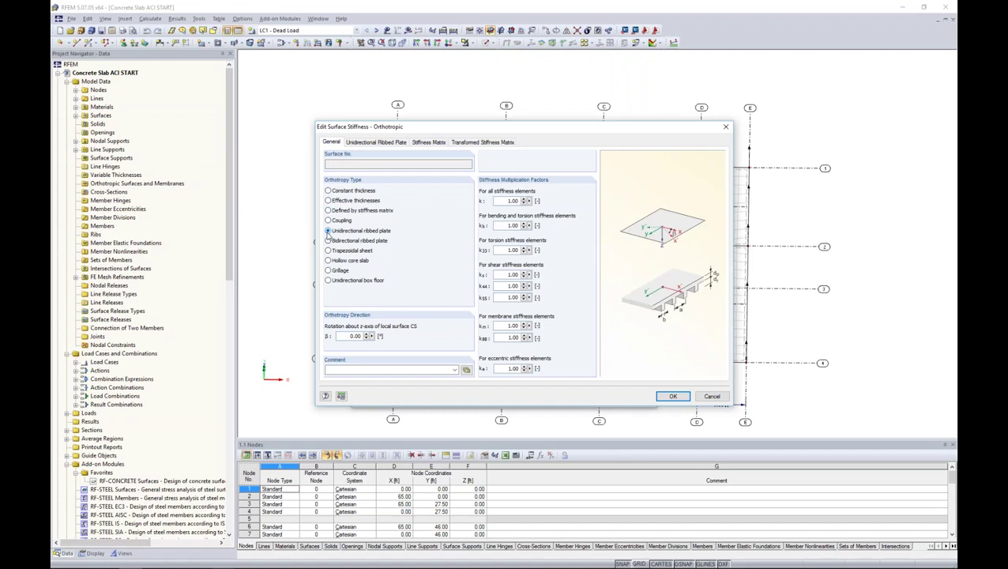
left_click(328, 240)
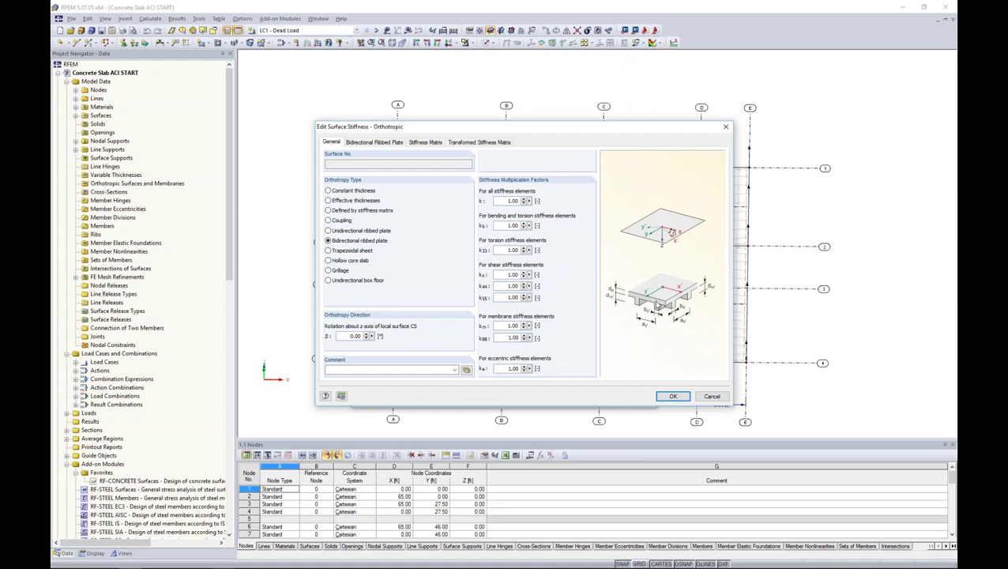
left_click(390, 143)
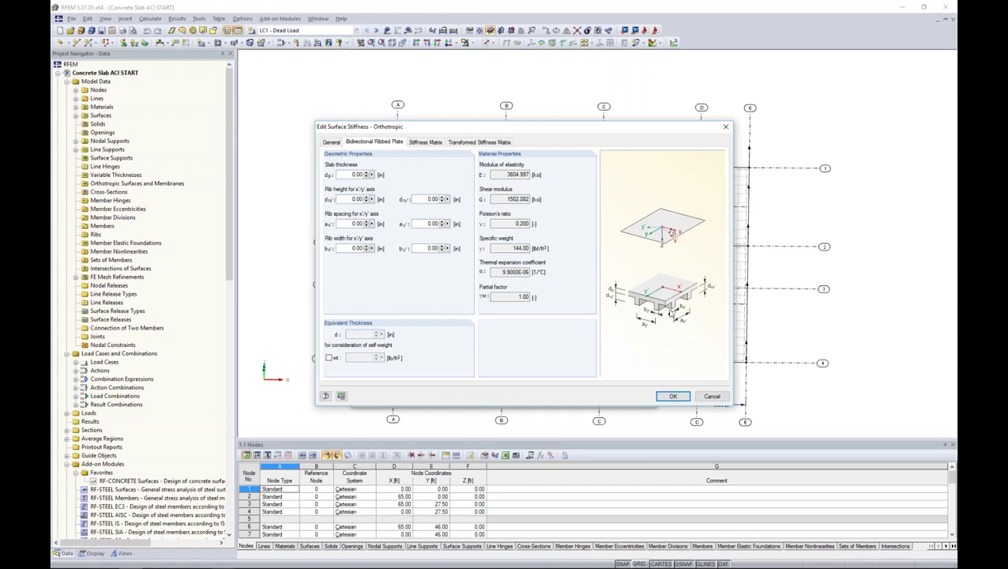
double_click(355, 199)
double_click(359, 174)
Try the trapezoidal sheet, hollow core slab and unidirectional box floor orthotropy types, and examine the box floor's geometric inputs.
left_click(331, 142)
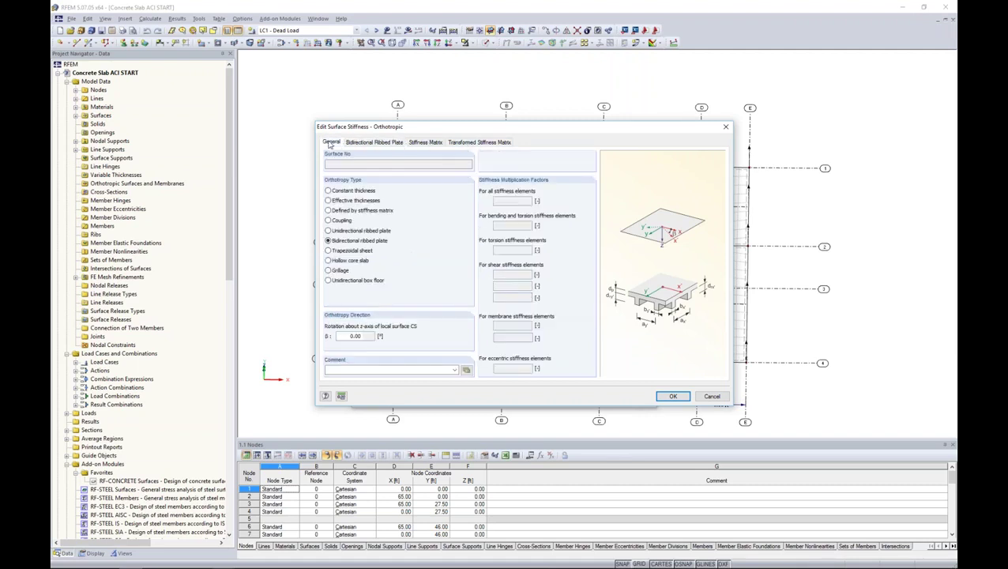
left_click(328, 250)
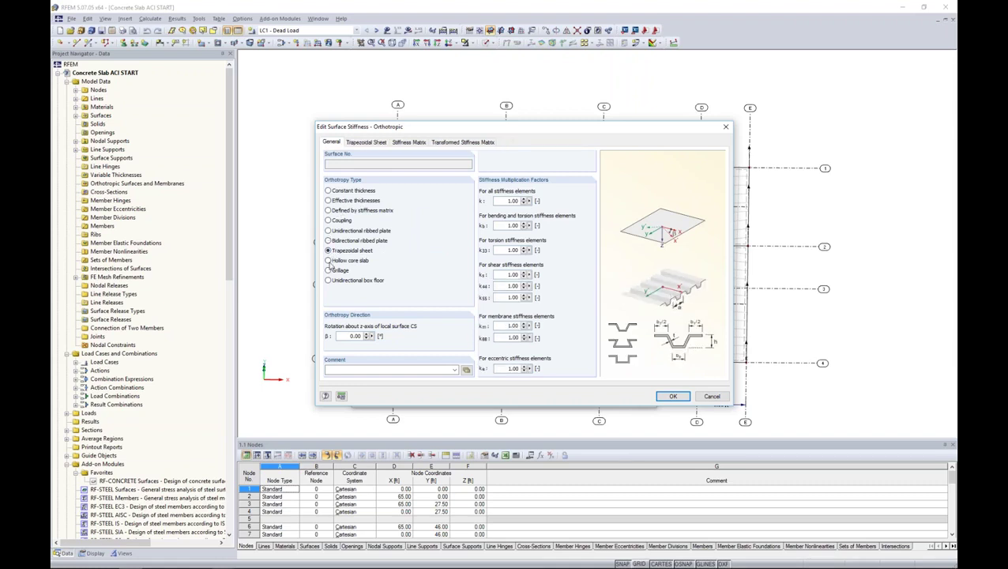
left_click(328, 260)
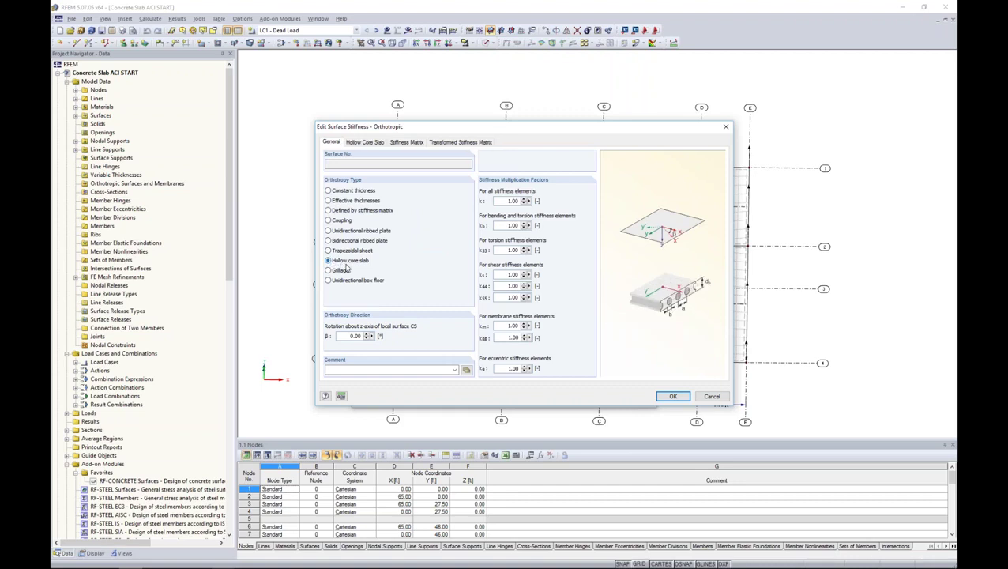
left_click(328, 280)
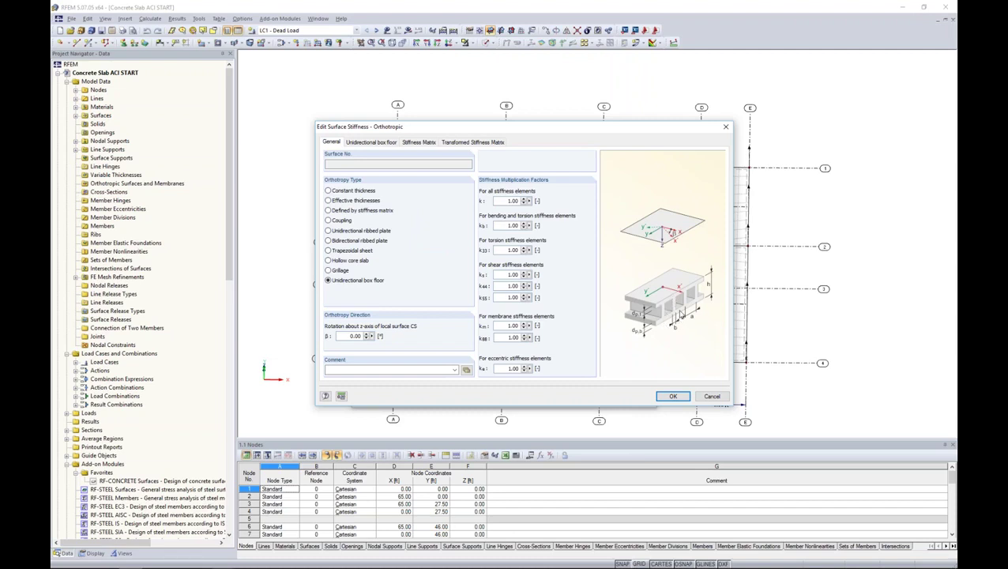
left_click(368, 144)
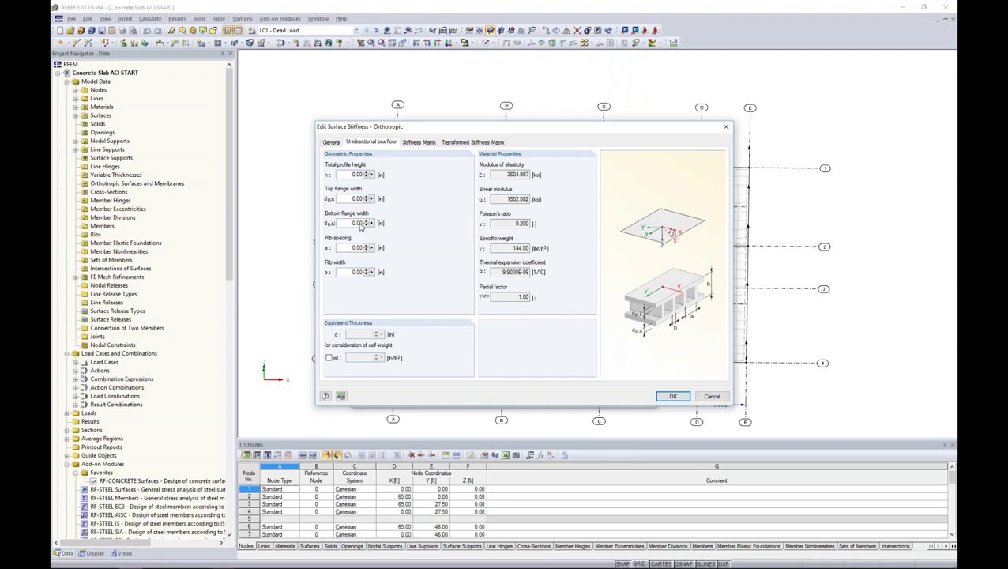
Switch the orthotropy type to Grillage and examine its slab thickness, rib spacing and rib width inputs.
left_click(332, 143)
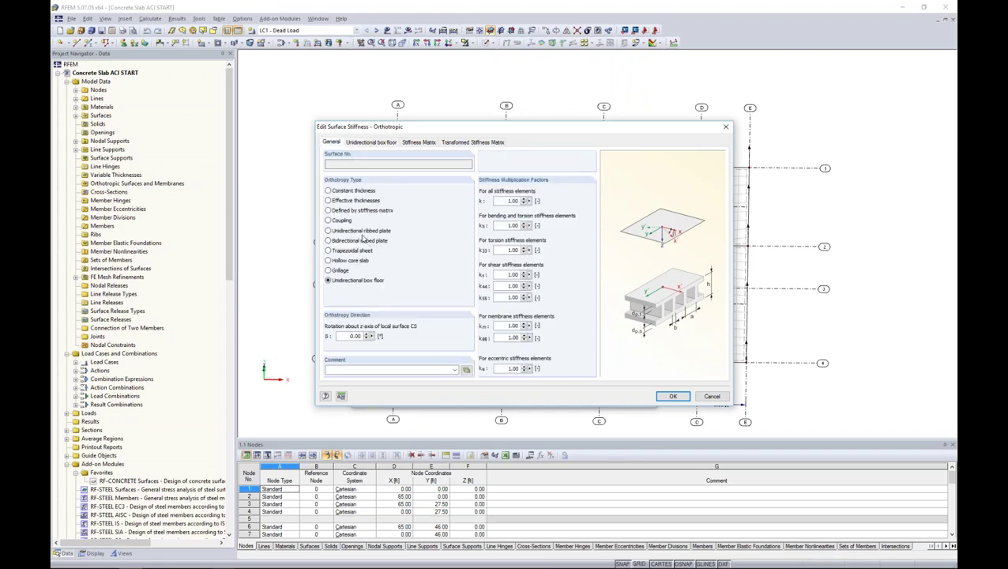
left_click(329, 270)
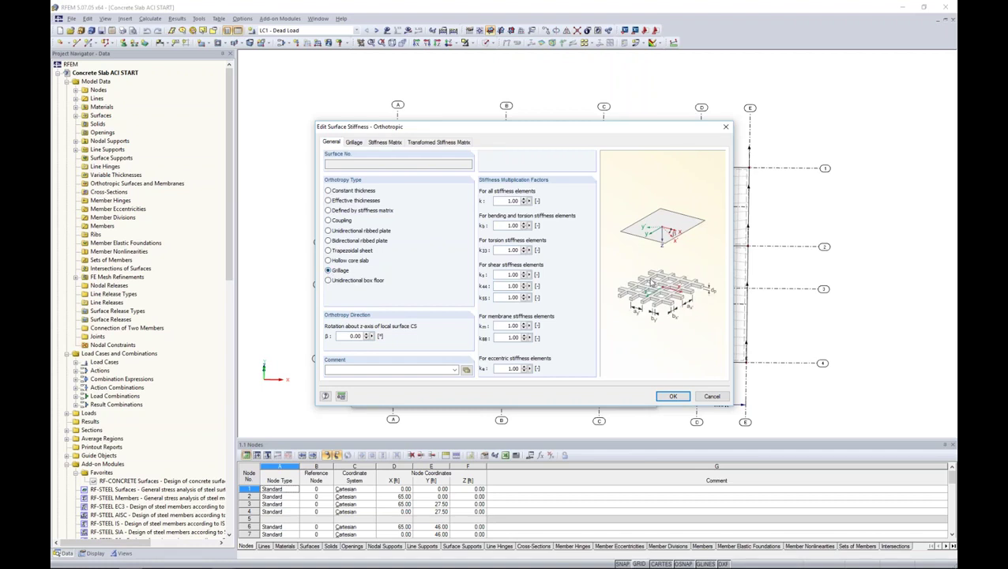
left_click(354, 142)
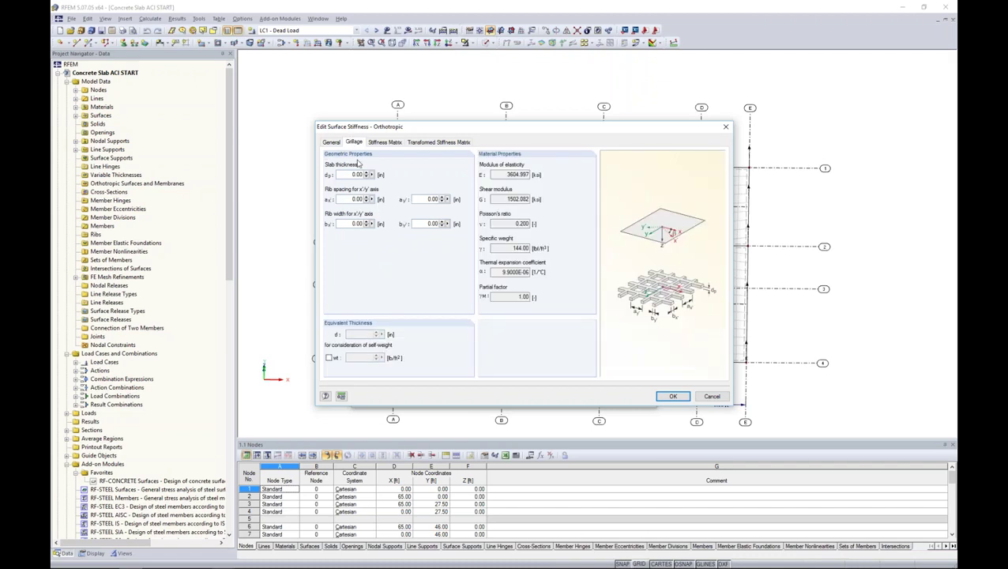
left_click(332, 142)
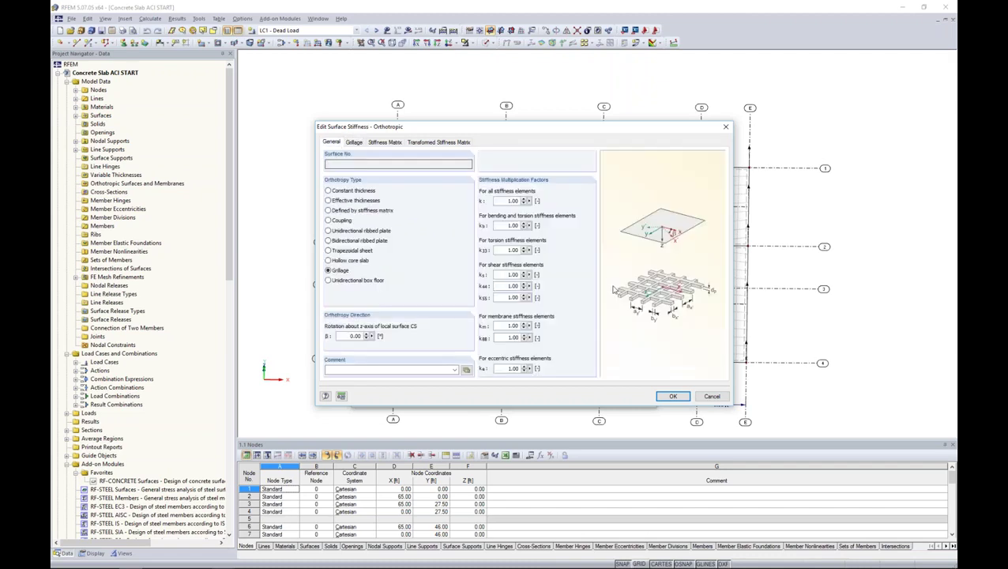
Leave the orthotropic stiffness settings, switch the surface stiffness type to Standard and discard the surface edits.
left_click(710, 397)
left_click(600, 219)
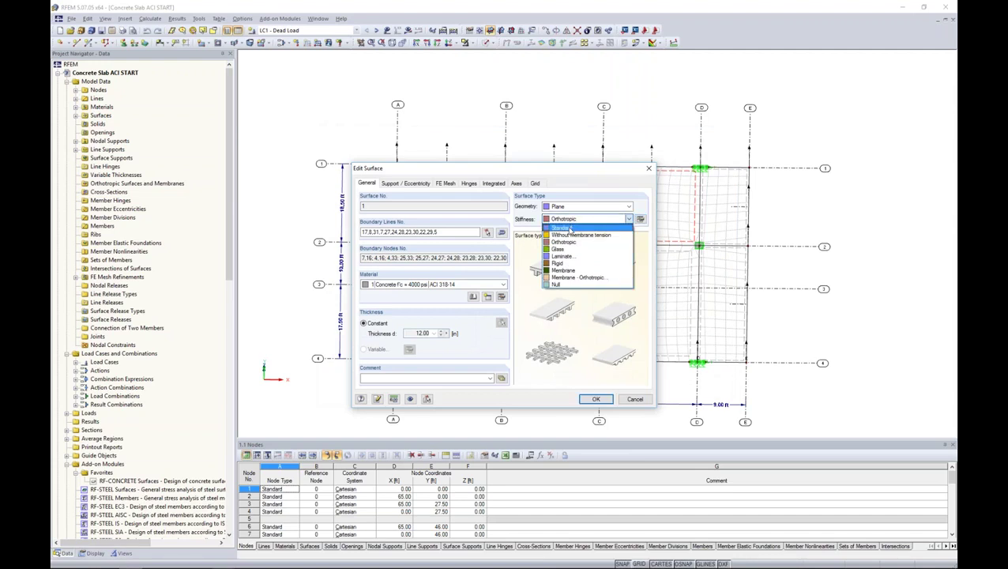
left_click(570, 229)
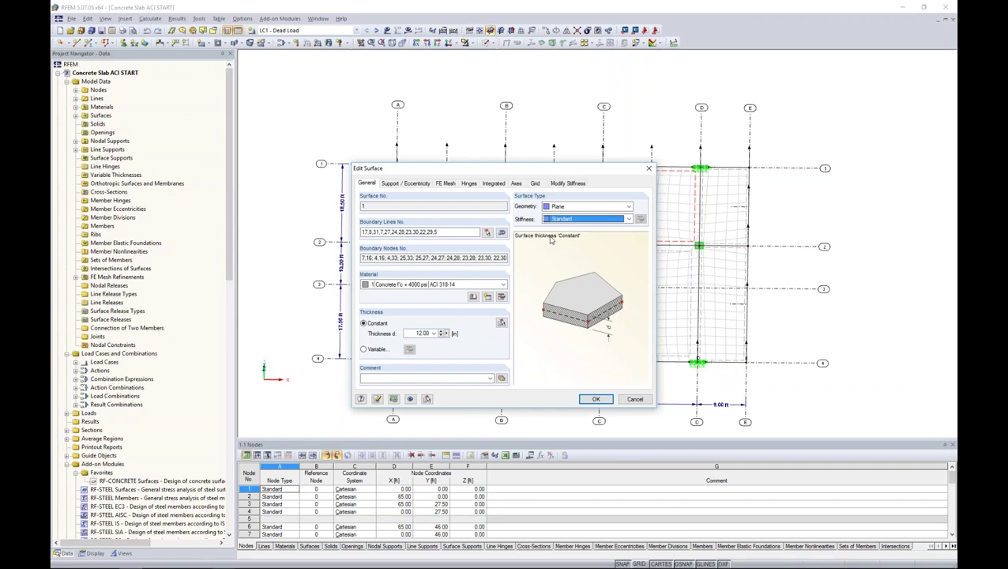
left_click(634, 399)
Show the slab in isometric view with the loads of LC1 - Dead Load displayed and examine them.
scroll(531, 261, "down", 2)
middle_click_drag(533, 279, 532, 348, "ctrl")
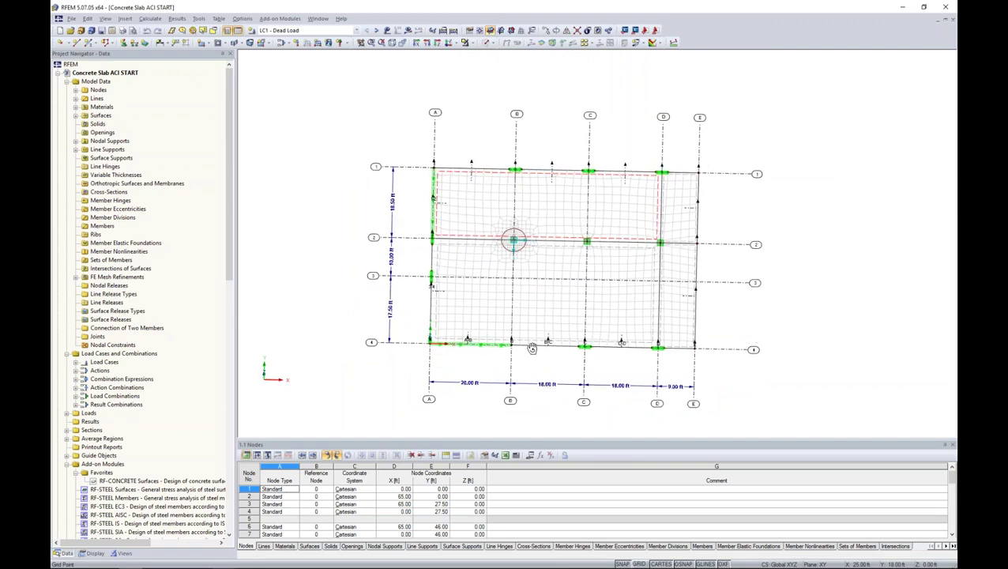
left_click(451, 45)
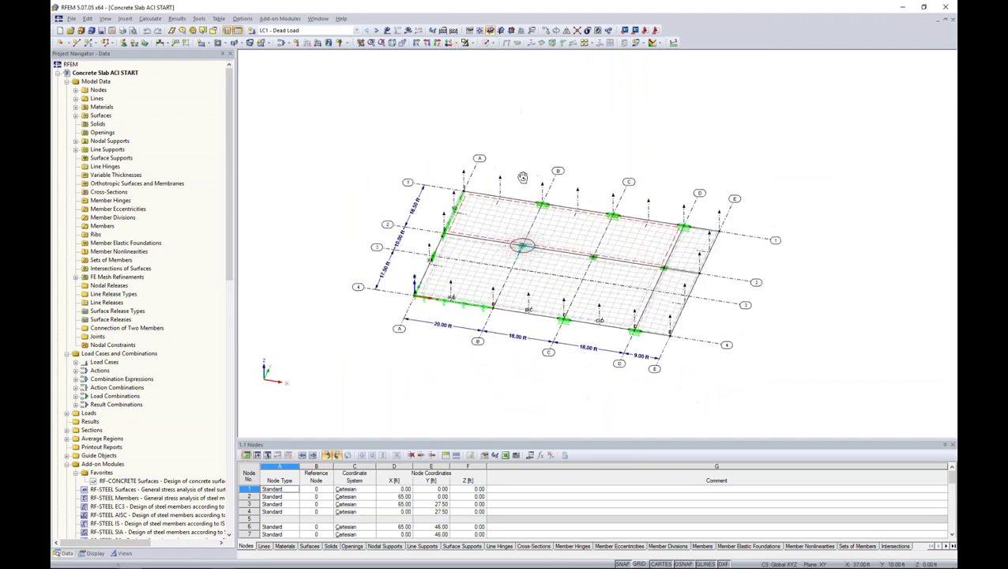
scroll(514, 241, "up", 3)
scroll(514, 232, "down", 1)
middle_click_drag(515, 232, 612, 259)
left_click(388, 31)
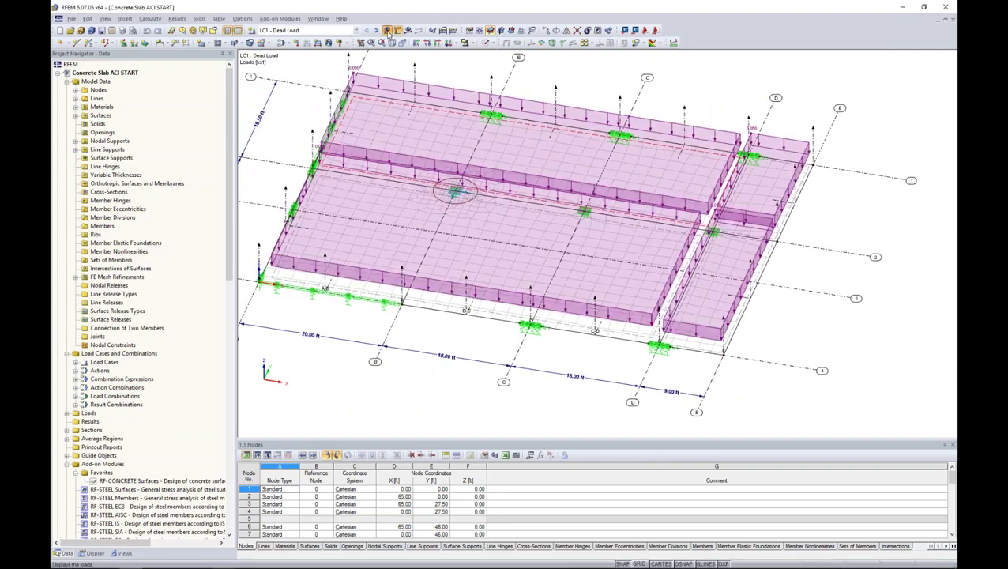
left_click(337, 41)
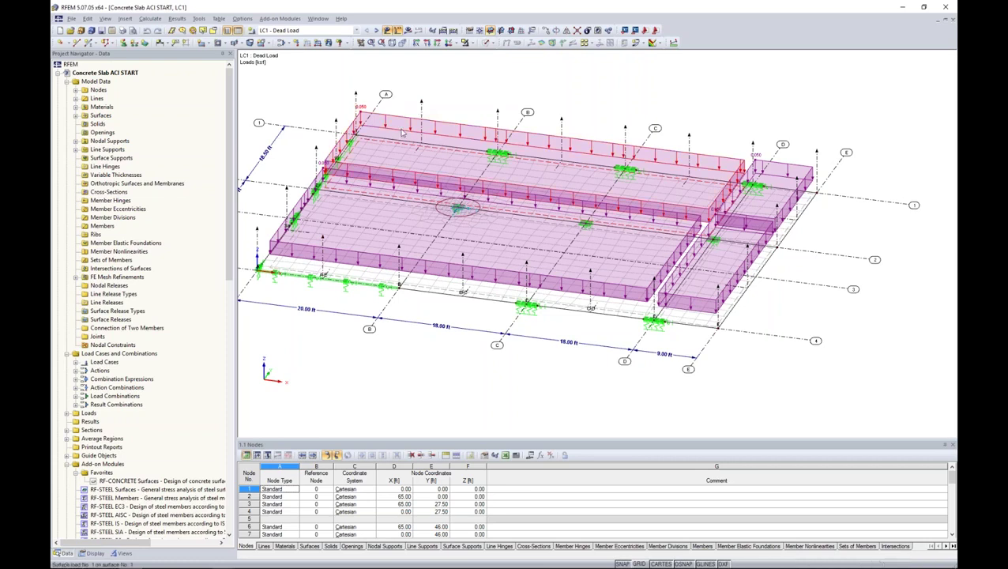
Step through load cases LC2 to LC5 and examine the pattern of the live loads on the slab bays.
left_click(354, 30)
left_click(347, 45)
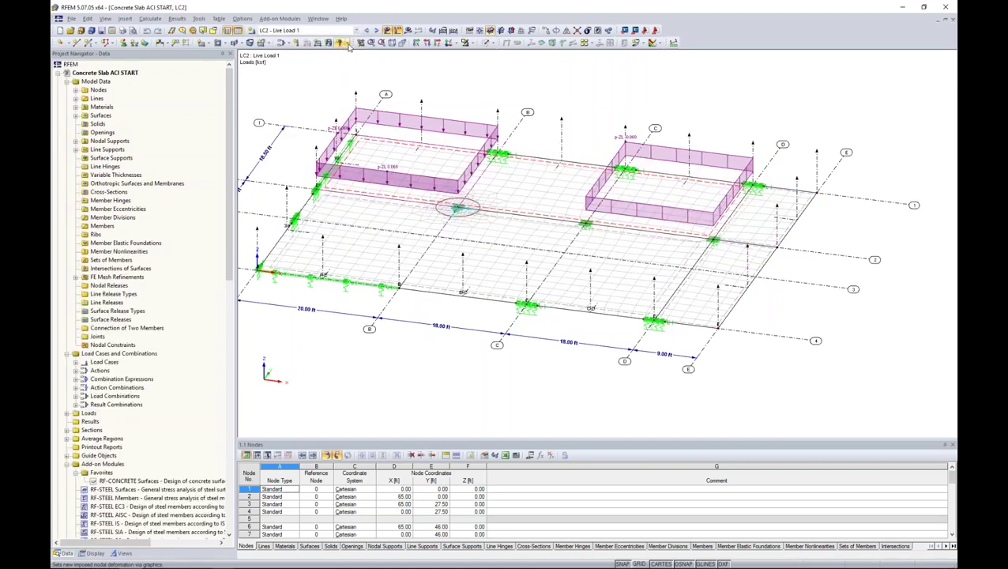
middle_click_drag(498, 102, 538, 102)
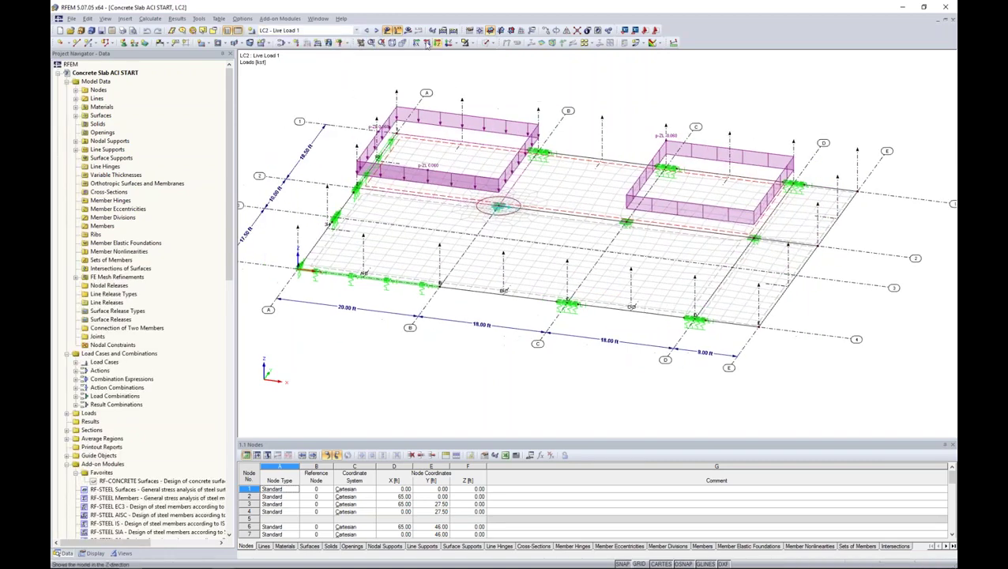
left_click(377, 30)
left_click(377, 30)
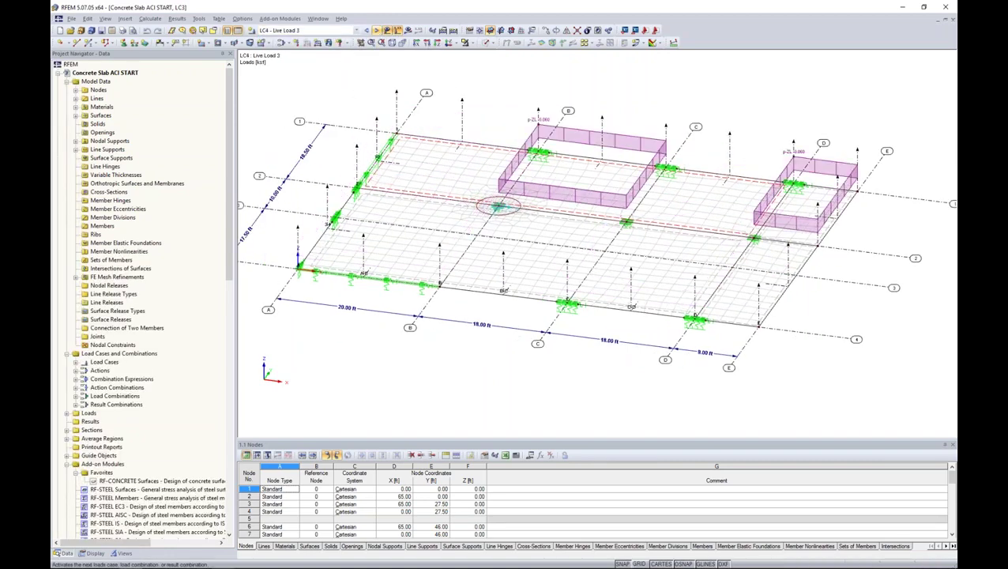
left_click(377, 31)
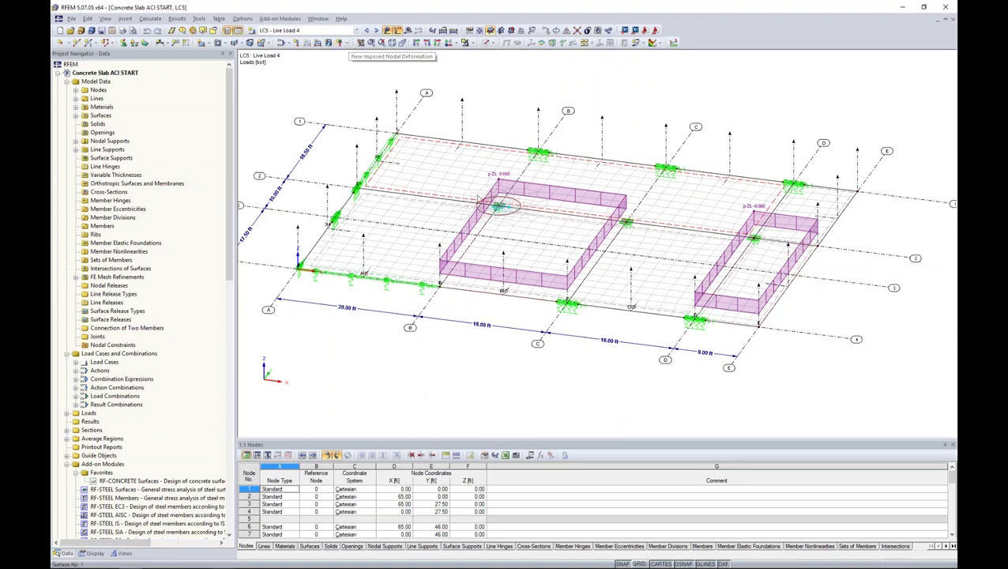
Look through the free load types and open the existing free rectangular load between gridlines B and C in LC5.
left_click(345, 44)
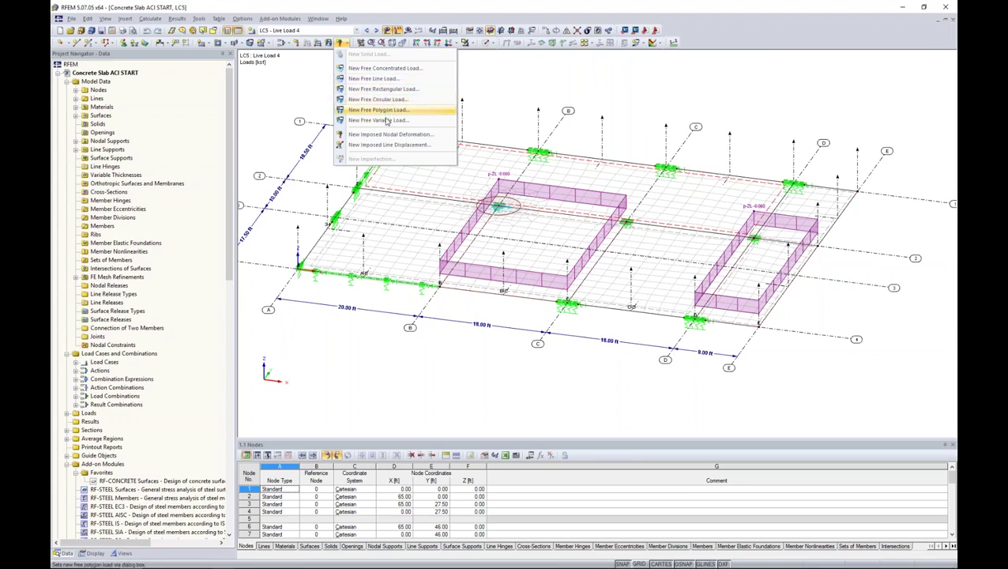
left_click(383, 88)
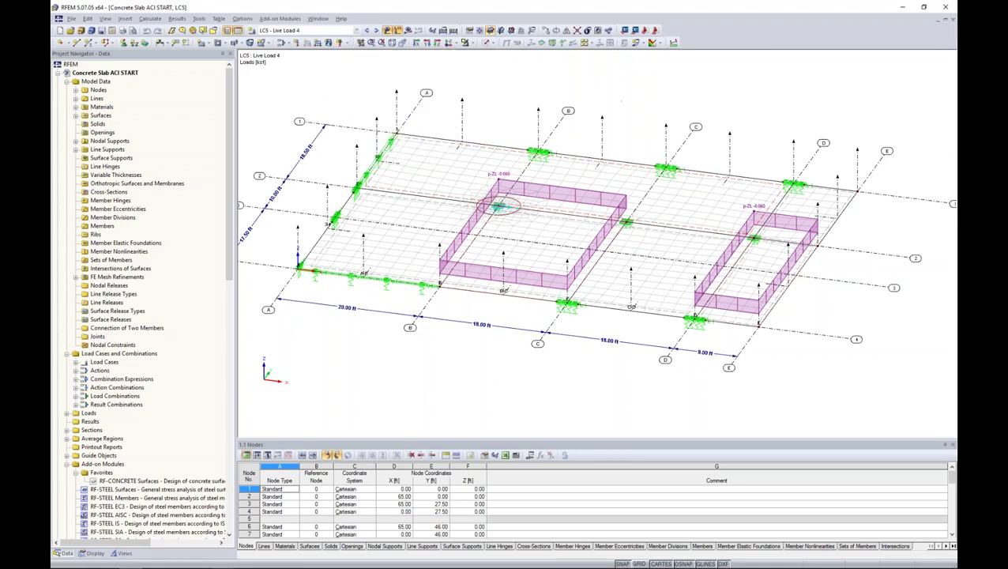
left_click(557, 191)
left_click_drag(554, 163, 617, 102)
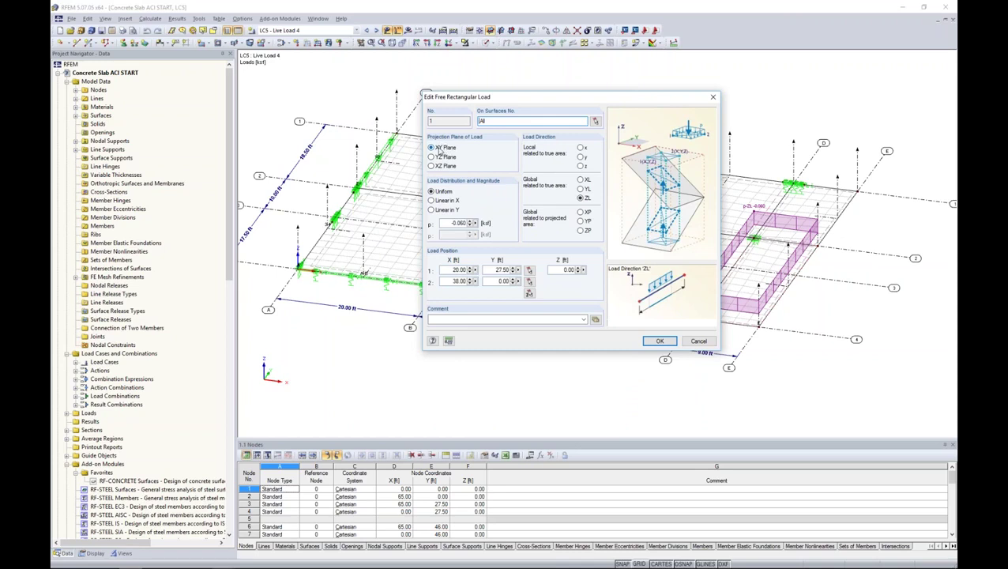
Try the local z and global projected XP, YP and ZP load directions, and return the direction to ZL.
left_click(582, 165)
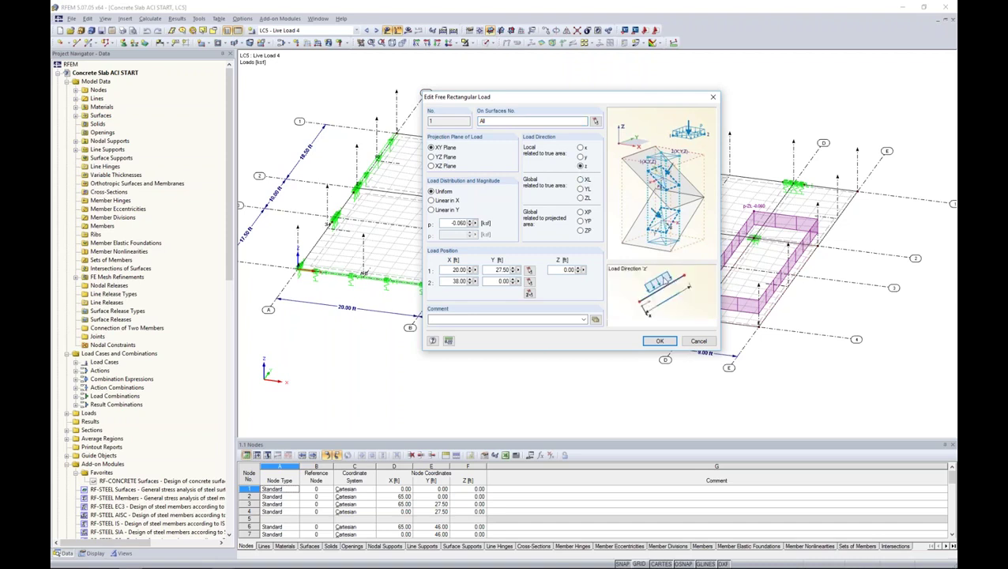
left_click(581, 212)
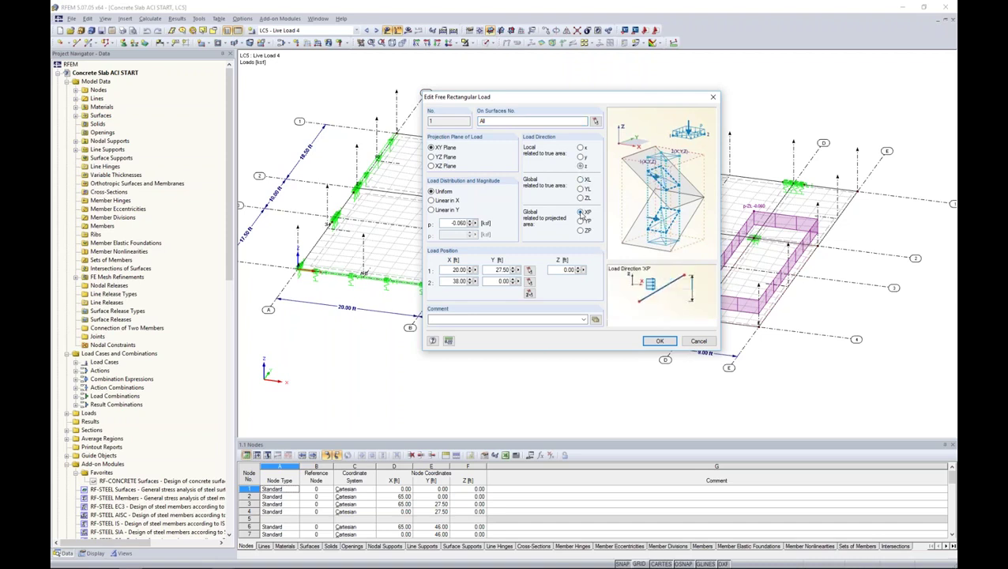
left_click(581, 221)
left_click(581, 229)
left_click(581, 198)
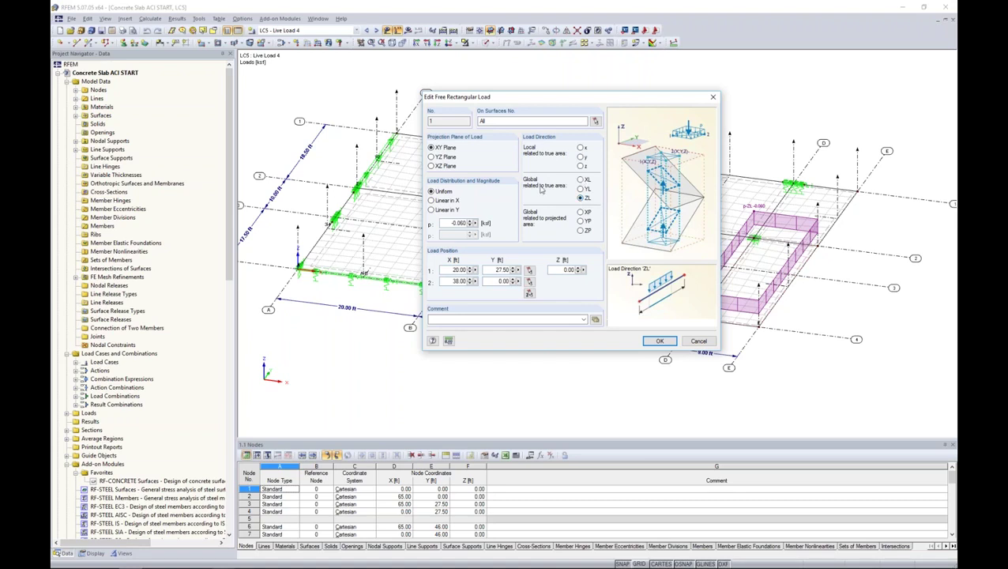
Examine the rectangular load's magnitude, graphical corner picking and surface assignment, and close the load without changes.
left_click_drag(443, 222, 485, 222)
left_click(528, 293)
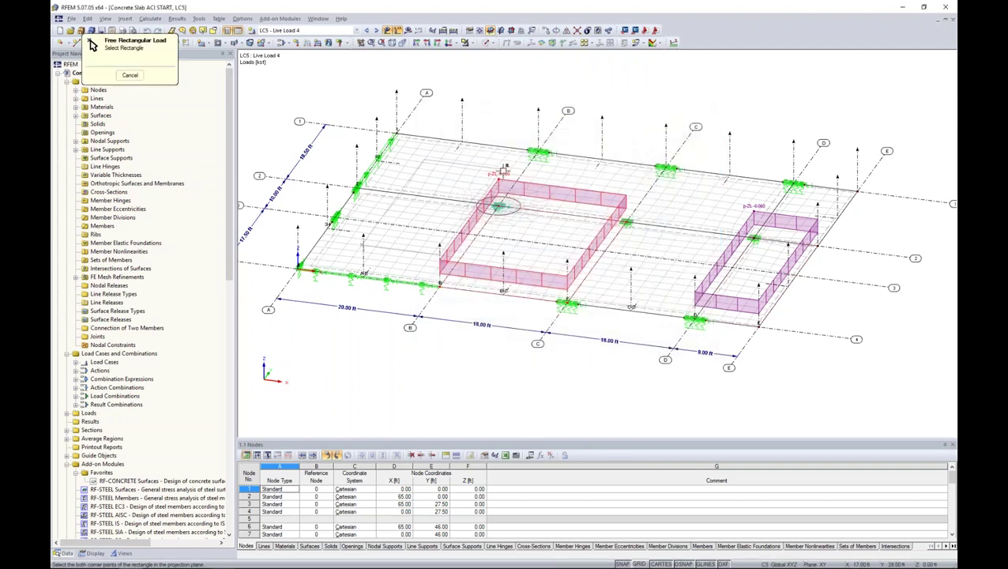
left_click(129, 75)
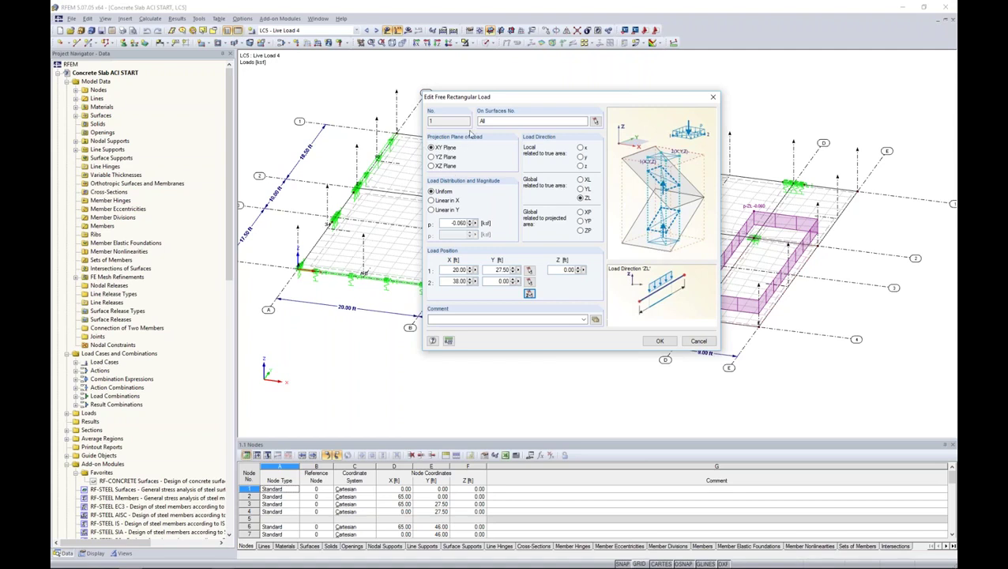
left_click(495, 121)
left_click(697, 341)
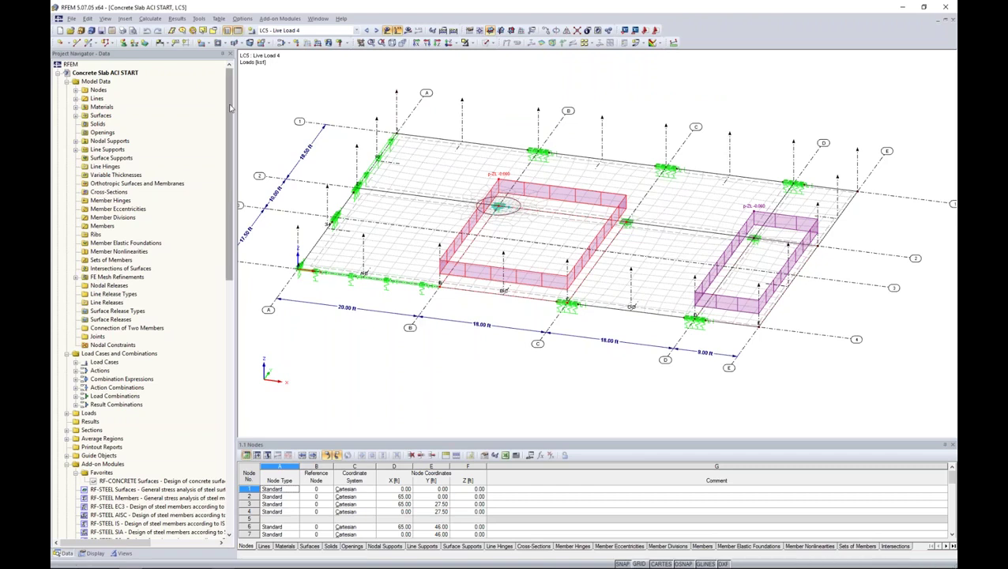
Examine the standards offered for load combinations and the automatic combination options in the model's general data, without changing them.
right_click(113, 74)
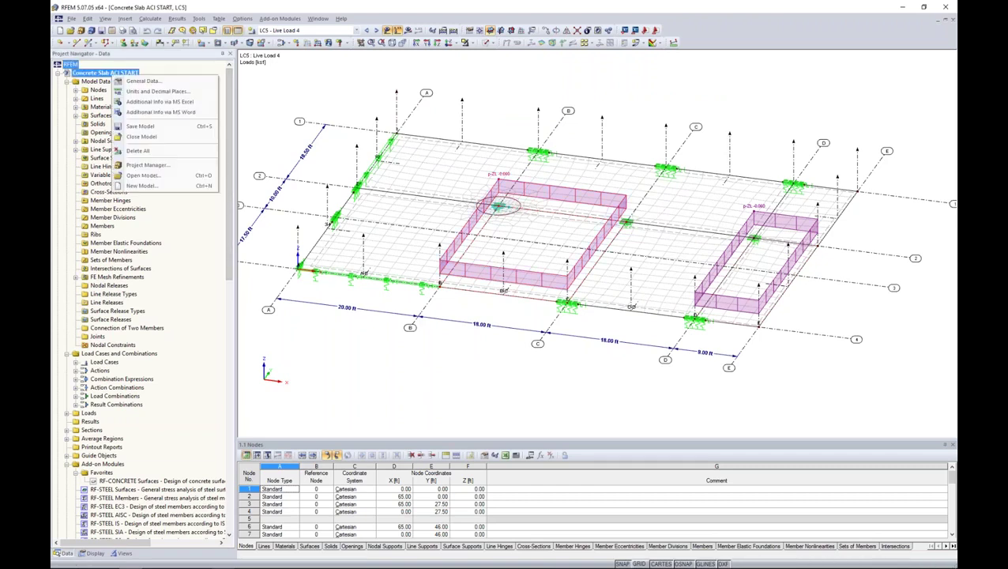
left_click(146, 82)
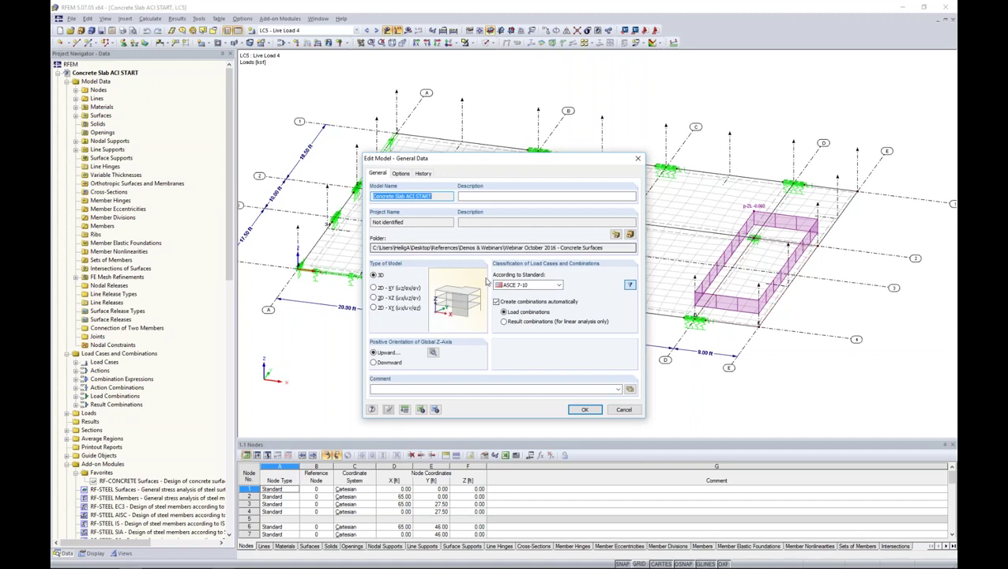
left_click(559, 285)
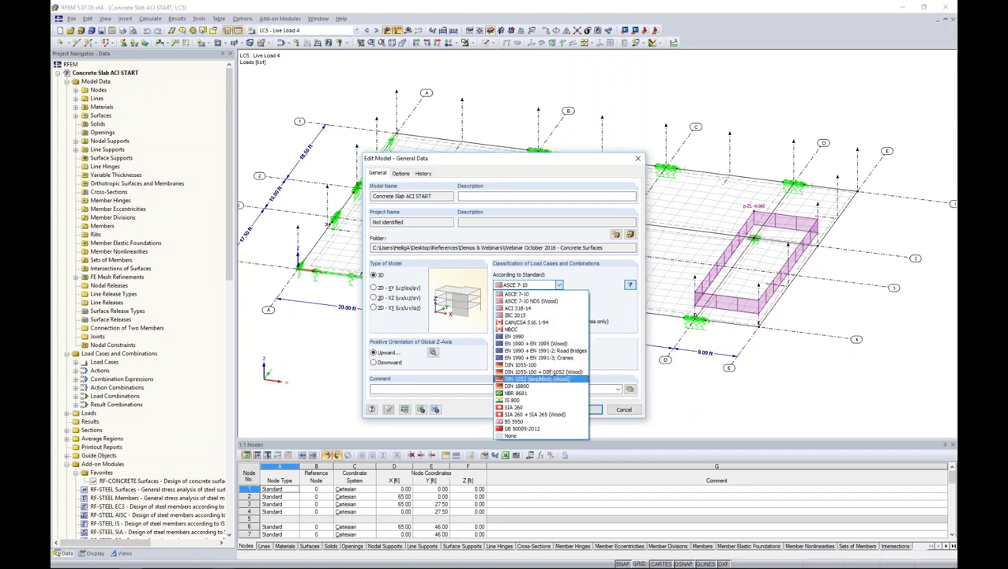
left_click(605, 312)
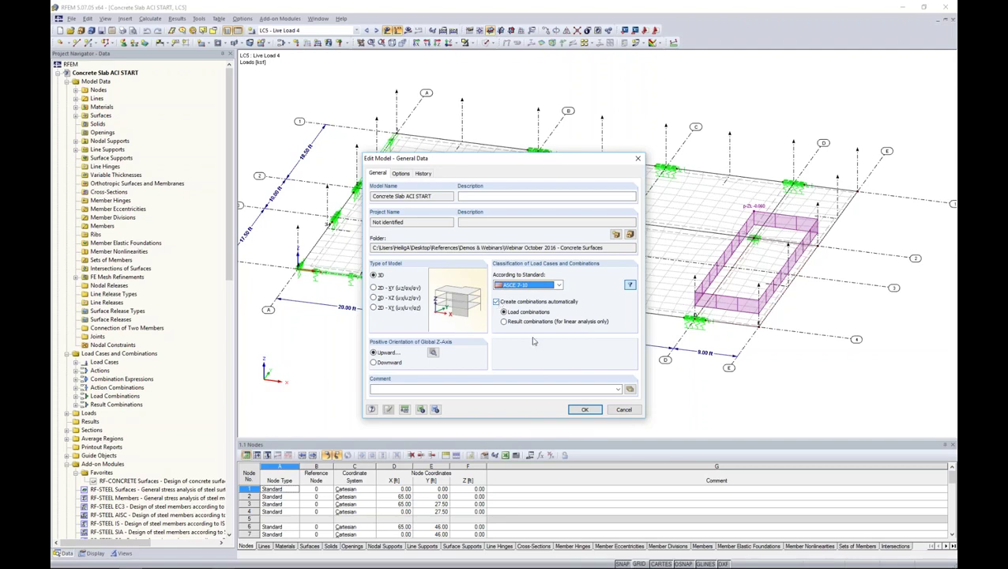
left_click(621, 413)
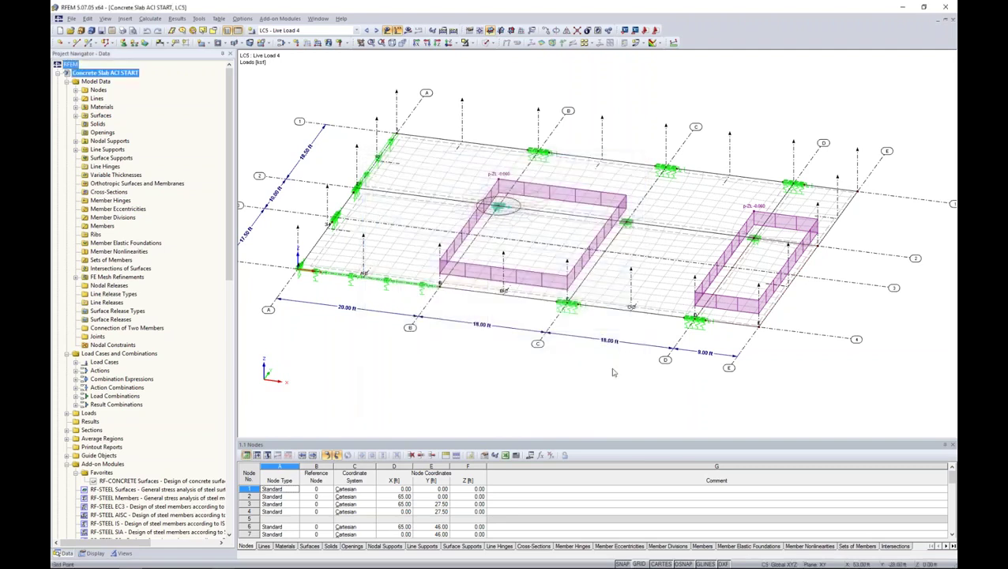
Examine combination expressions CE1 and CE2 and read the ASCE 7-10 Section 2.4 (ASD) design situation formulas.
left_click(282, 45)
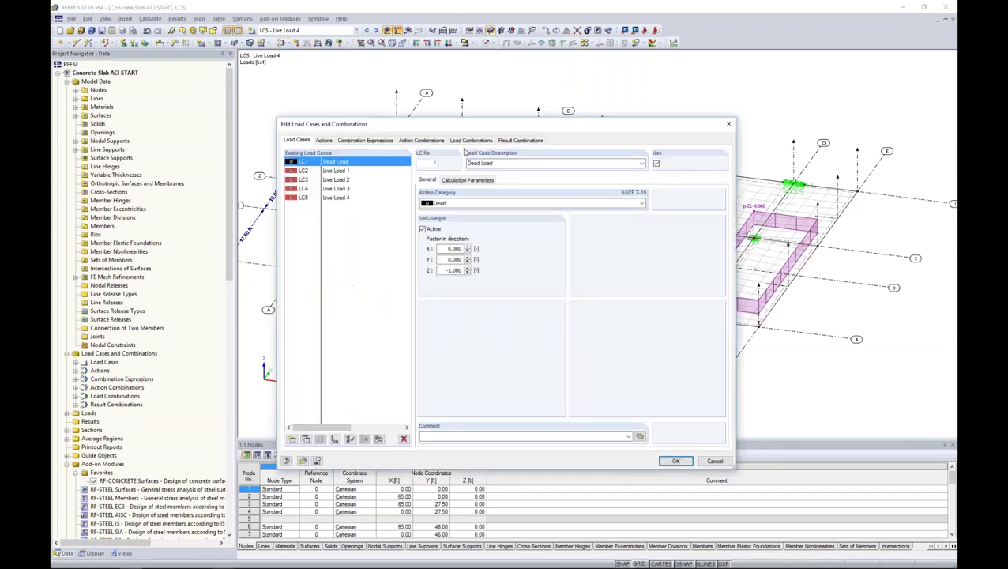
left_click(371, 140)
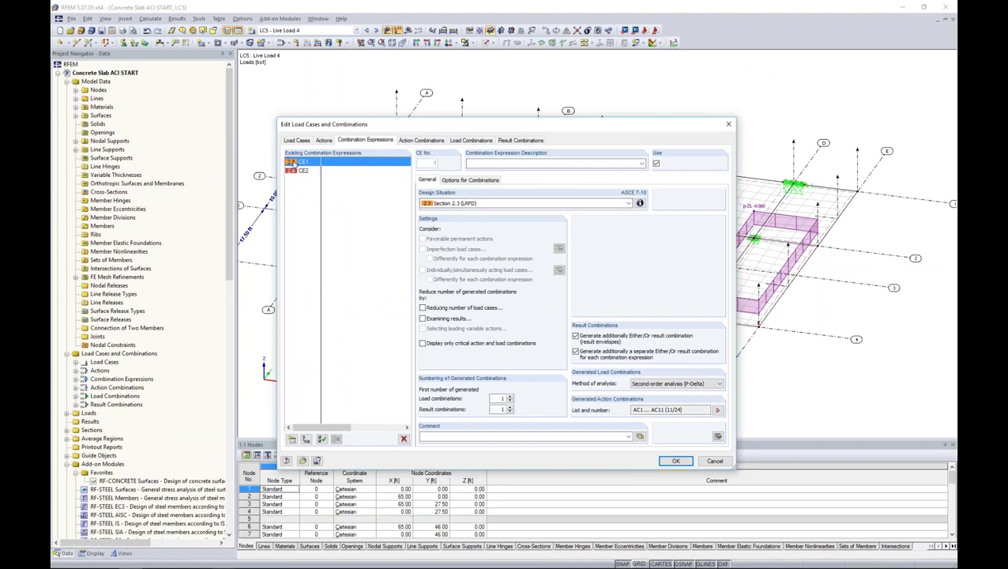
left_click(292, 171)
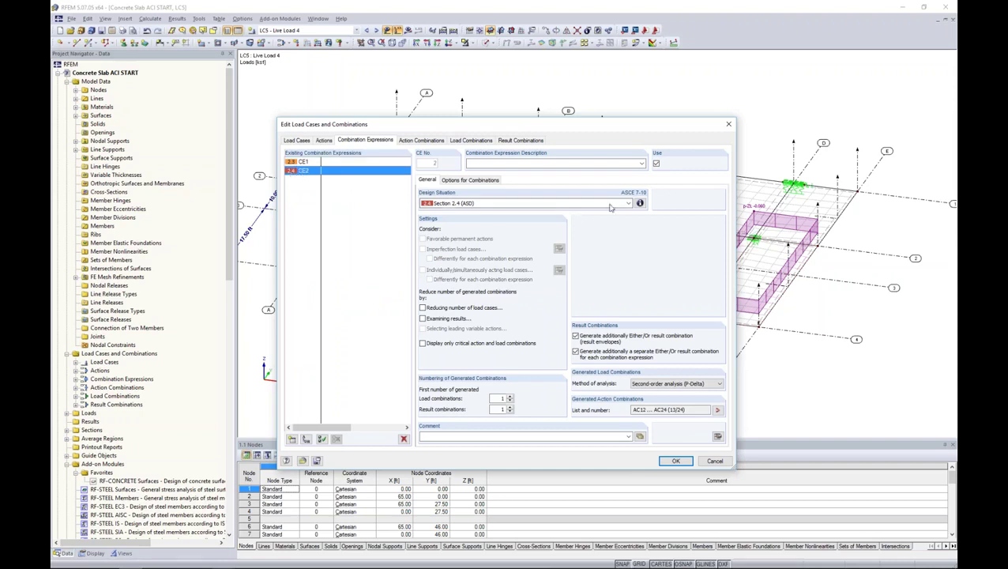
left_click(639, 203)
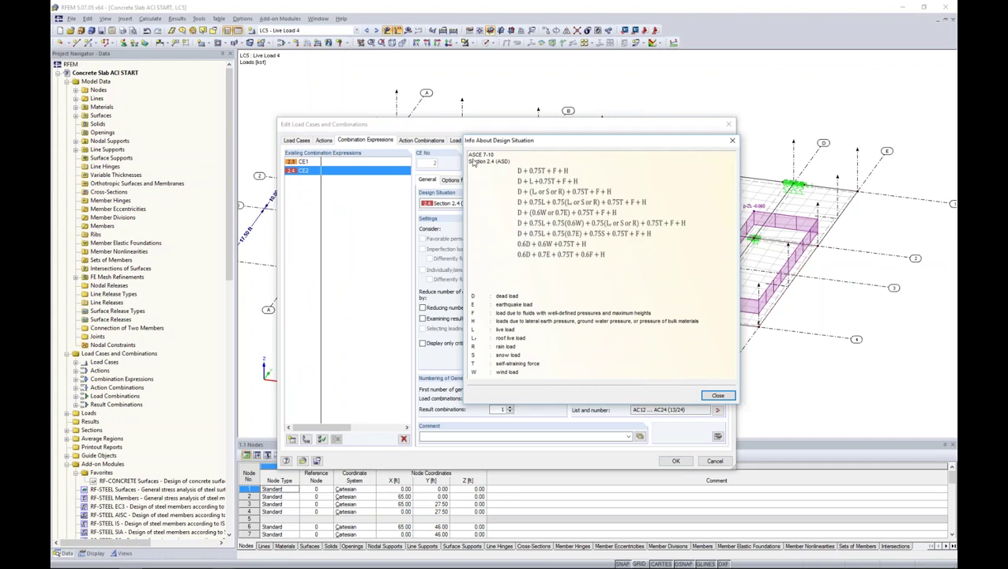
left_click(717, 395)
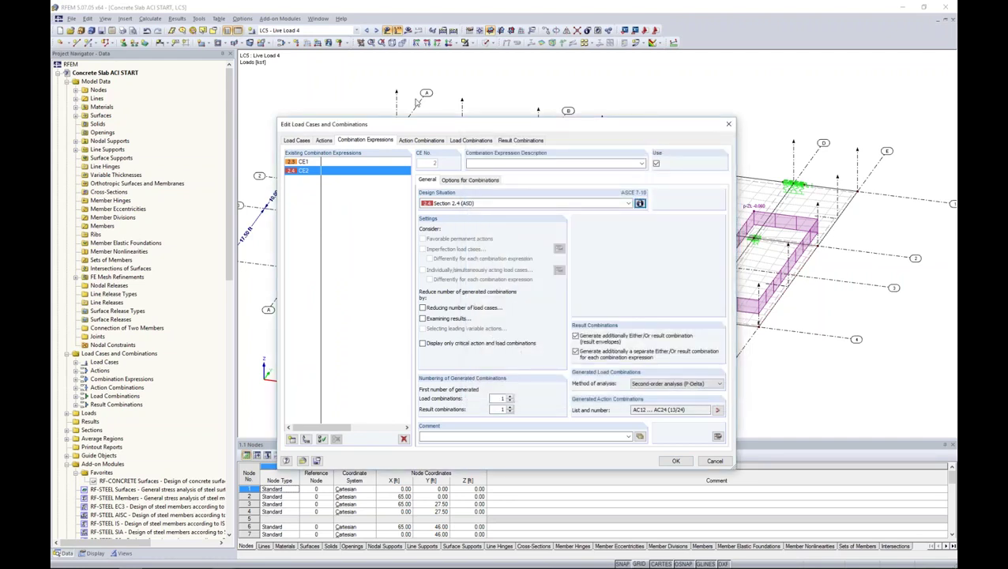
Look through the generated load combinations and examine the load cases and factors contained in CO2 and CO3.
left_click(468, 140)
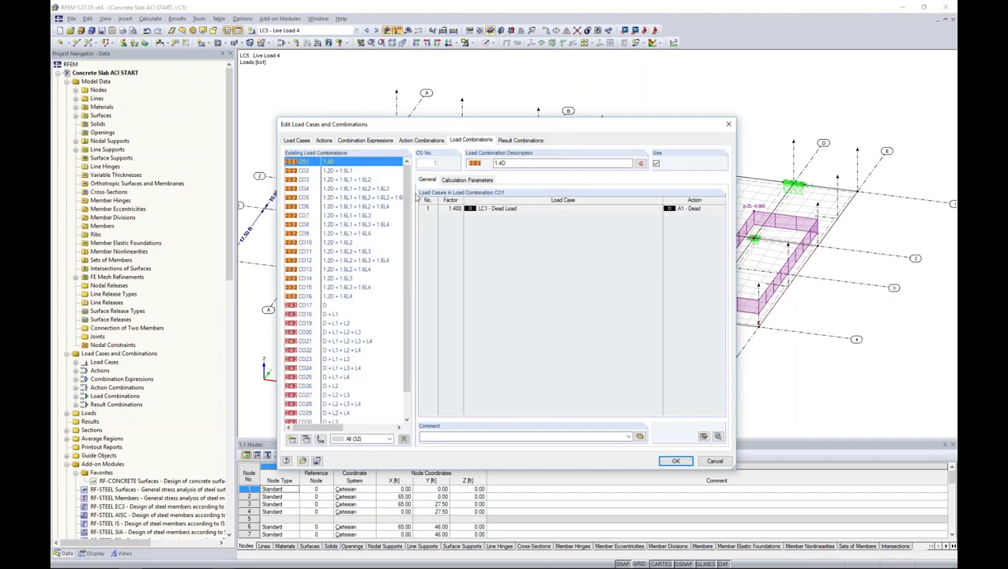
scroll(406, 190, "down", 1)
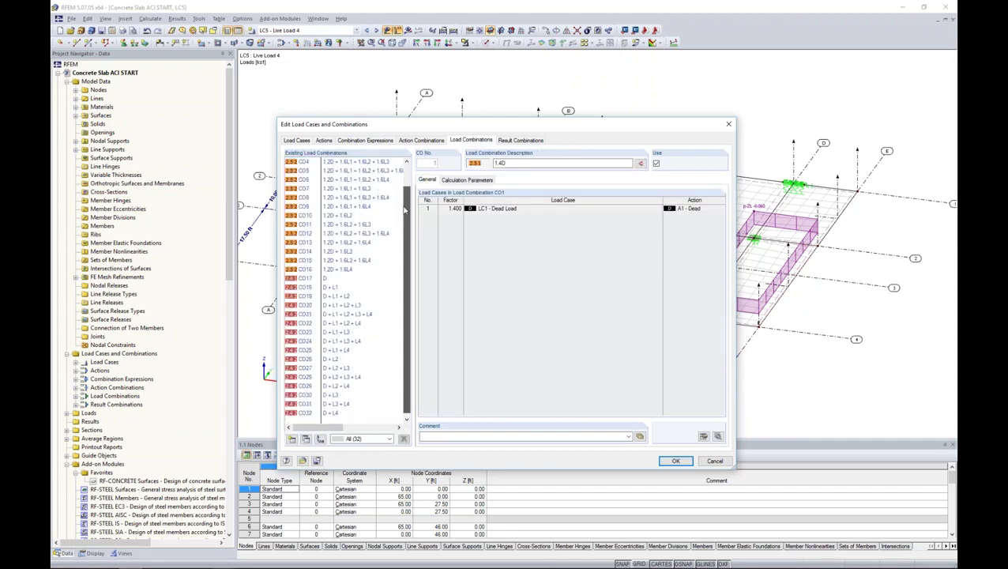
scroll(408, 190, "up", 1)
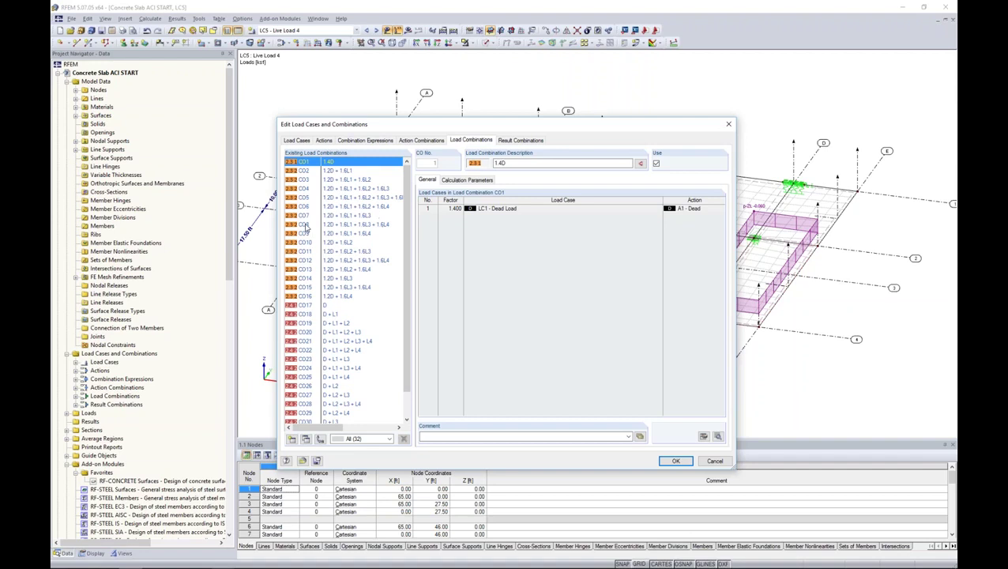
left_click(349, 172)
left_click(348, 180)
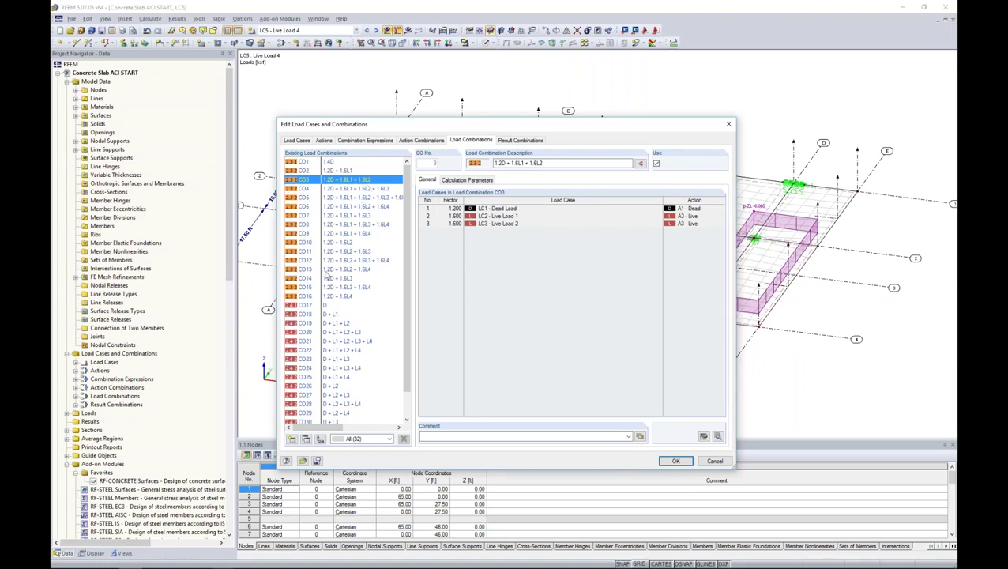
Examine how the load cases in the Live action A3 are set to act together.
left_click(323, 140)
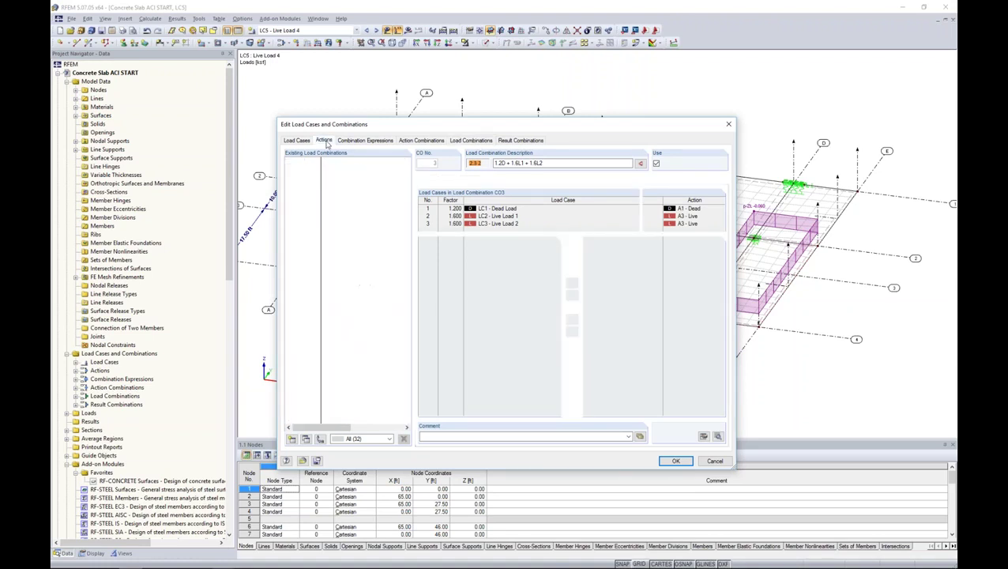
left_click(330, 171)
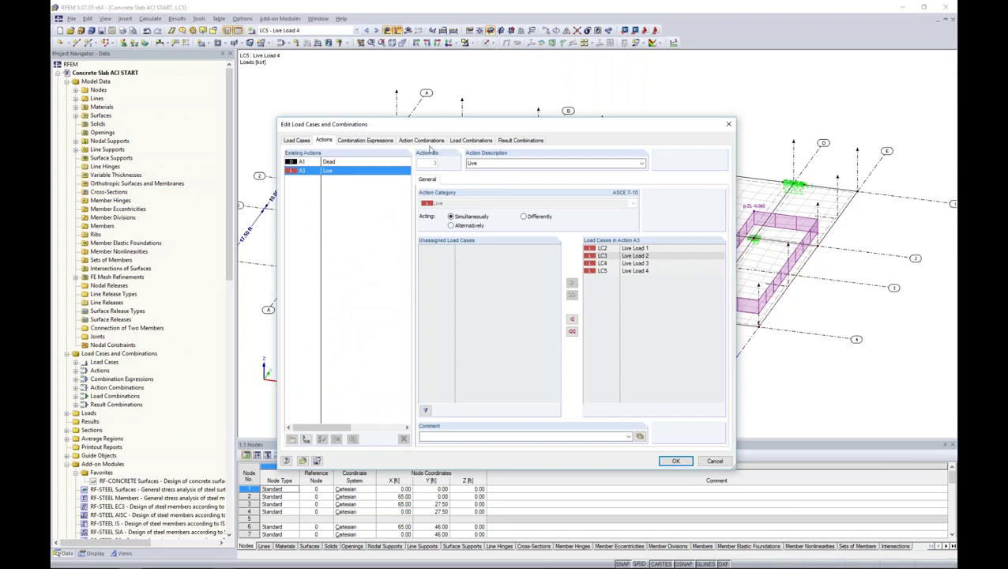
Look through the generated load combinations and the loading in result combinations RC1 and RC2, closing without changes.
left_click(470, 140)
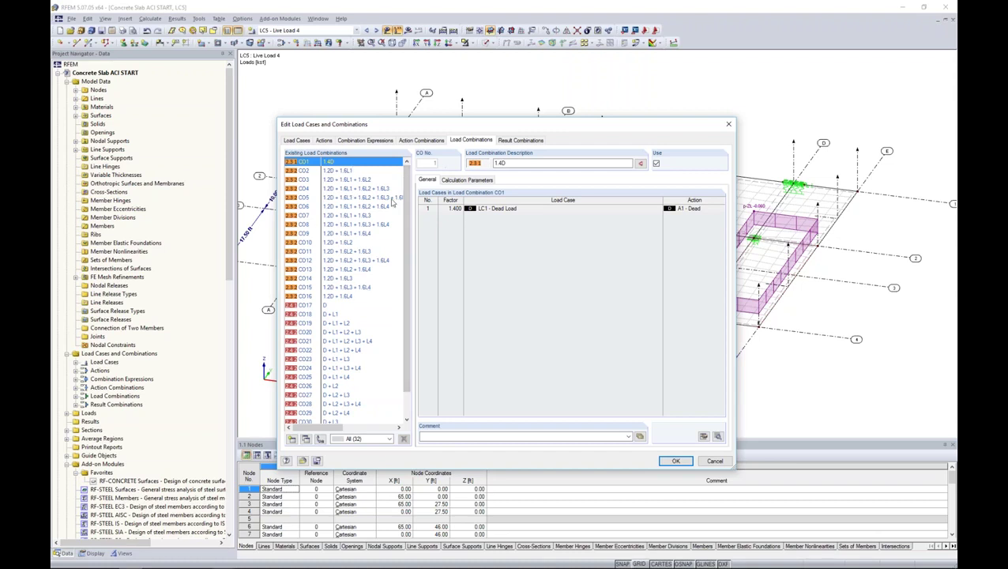
scroll(387, 280, "down", 1)
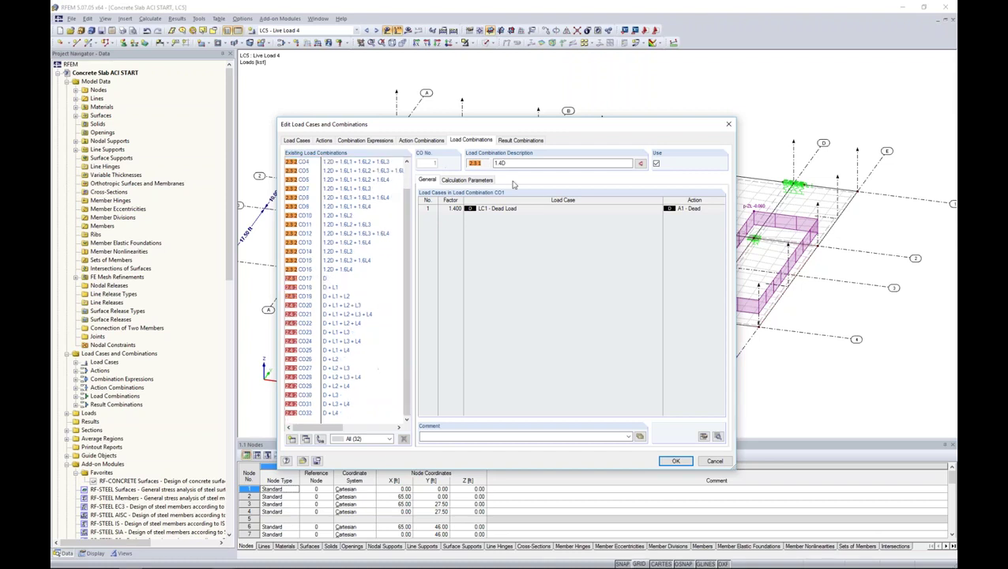
left_click(520, 140)
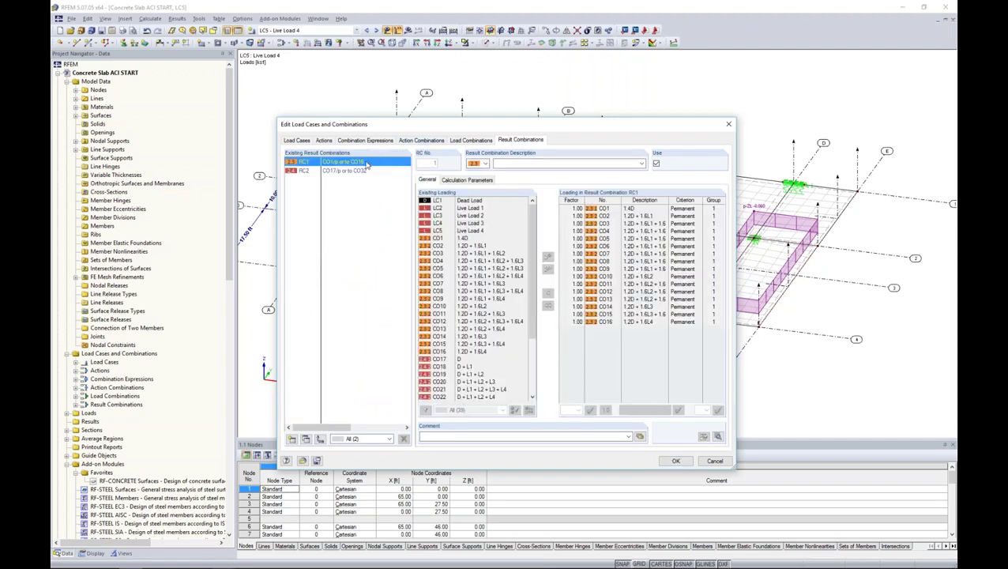
left_click(338, 171)
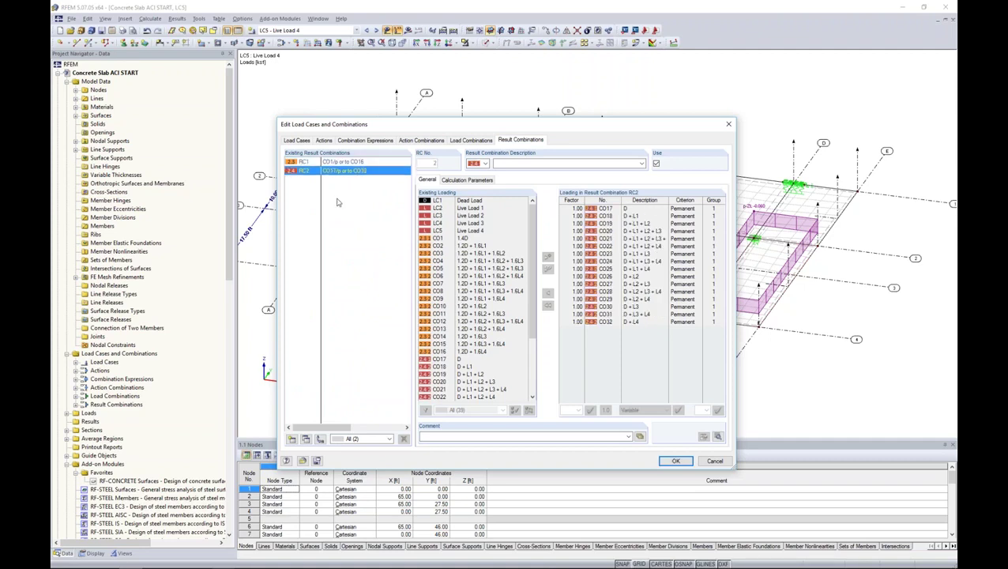
left_click(713, 461)
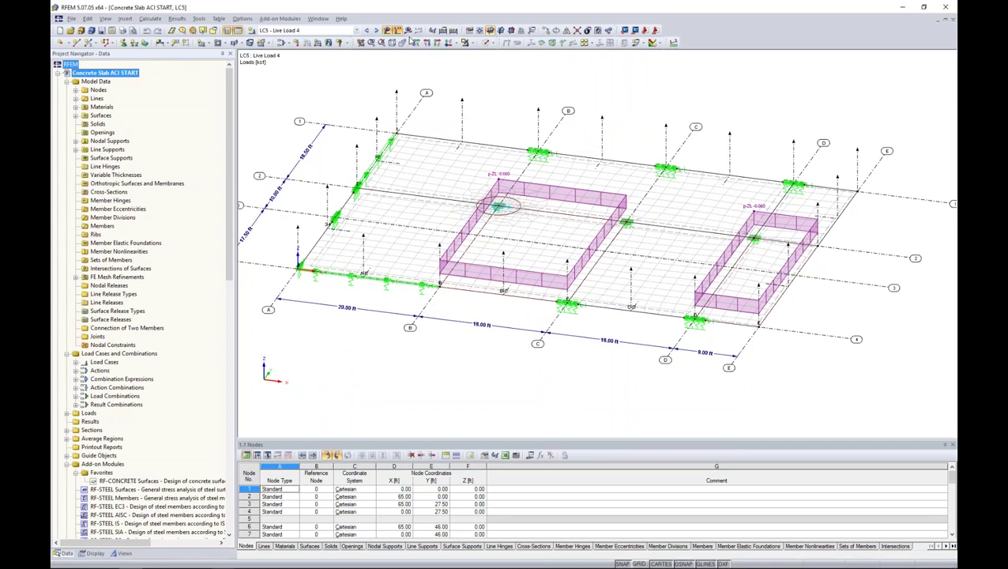
Show the slab in plan with its loads hidden and open the RF-CONCRETE Surfaces add-on module.
left_click(445, 42)
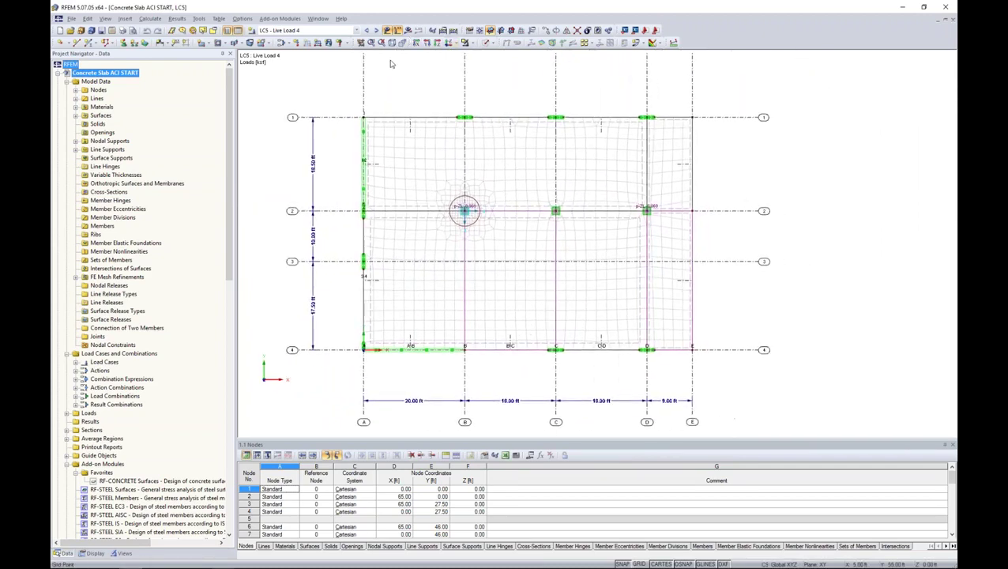
left_click(387, 30)
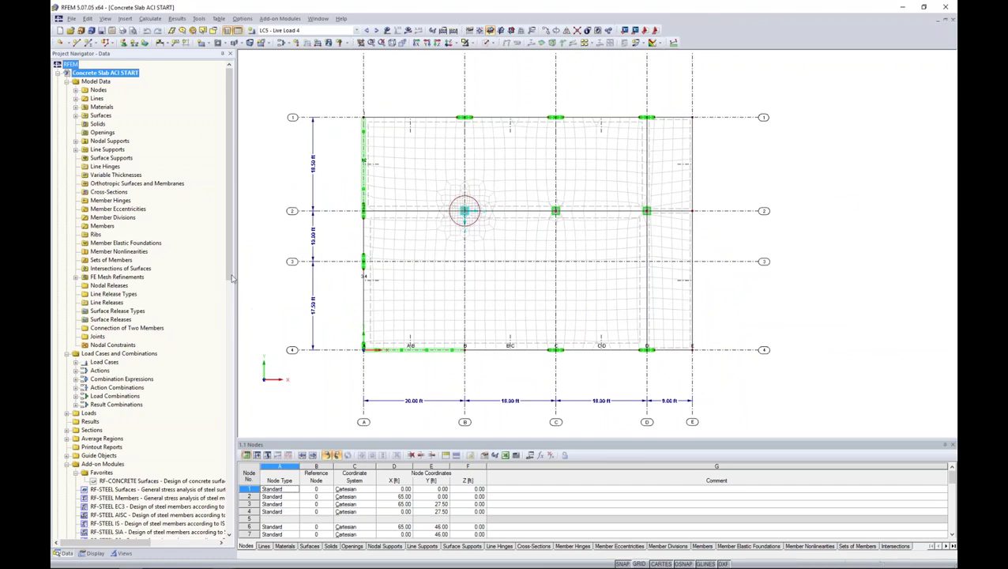
left_click_drag(229, 278, 228, 300)
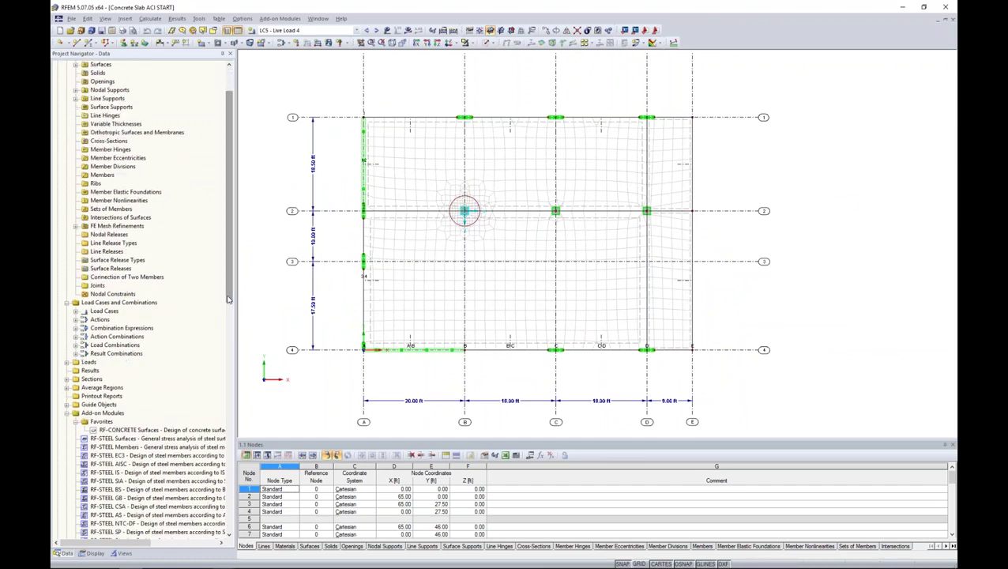
double_click(145, 429)
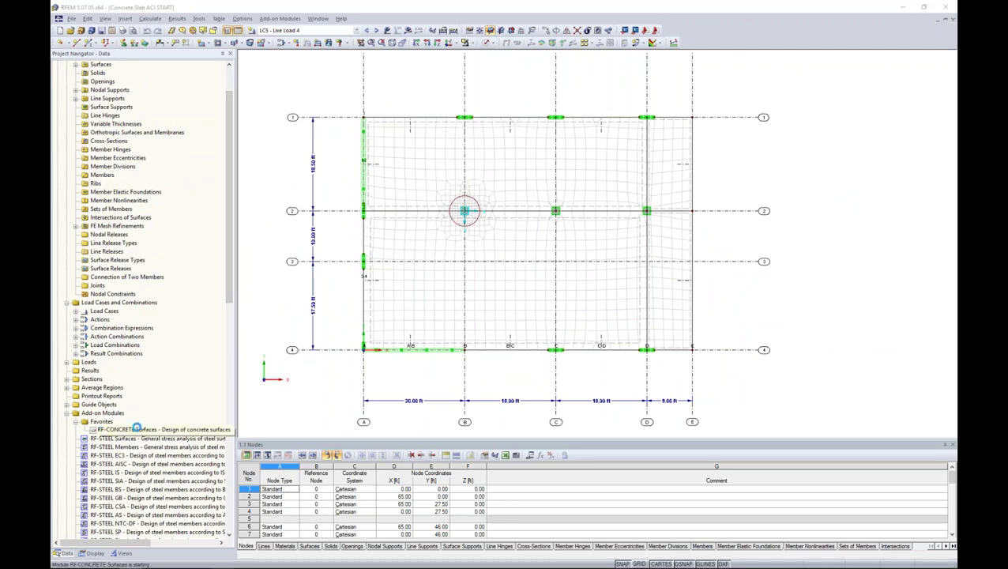
left_click_drag(454, 108, 508, 84)
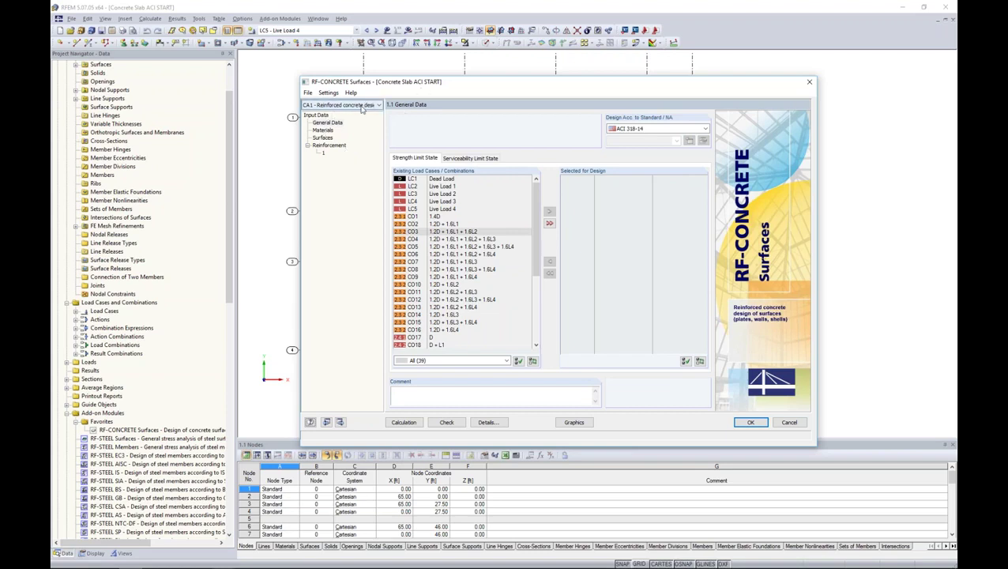
Rename the RF-CONCRETE Surfaces design case CA1 as Strength.
left_click(308, 93)
left_click(288, 116)
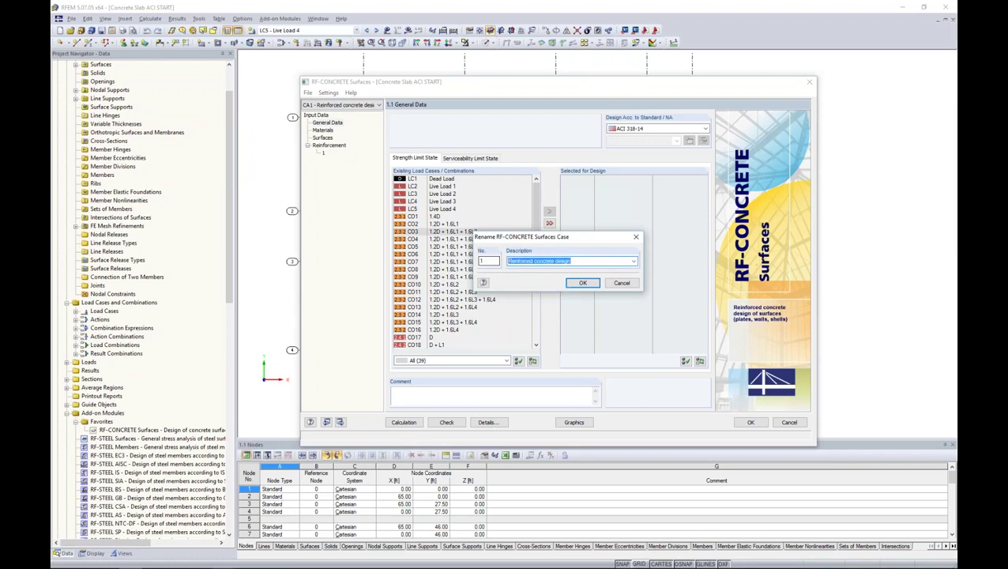
type("Strength")
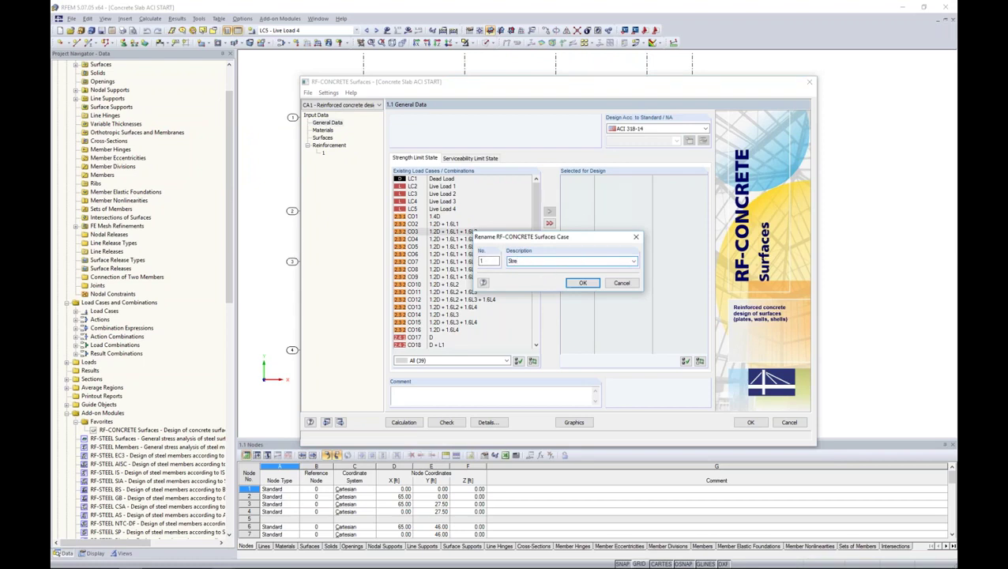
left_click(582, 282)
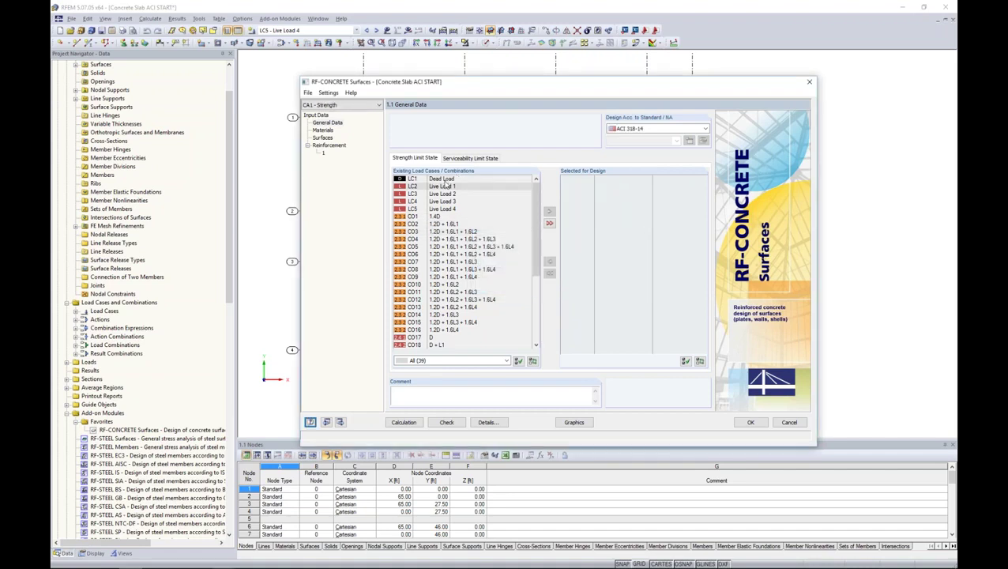
Add load combinations CO1 to CO16 to the strength limit state design and choose ACI 318-14 as the design standard.
left_click(443, 216)
scroll(454, 269, "down", 1)
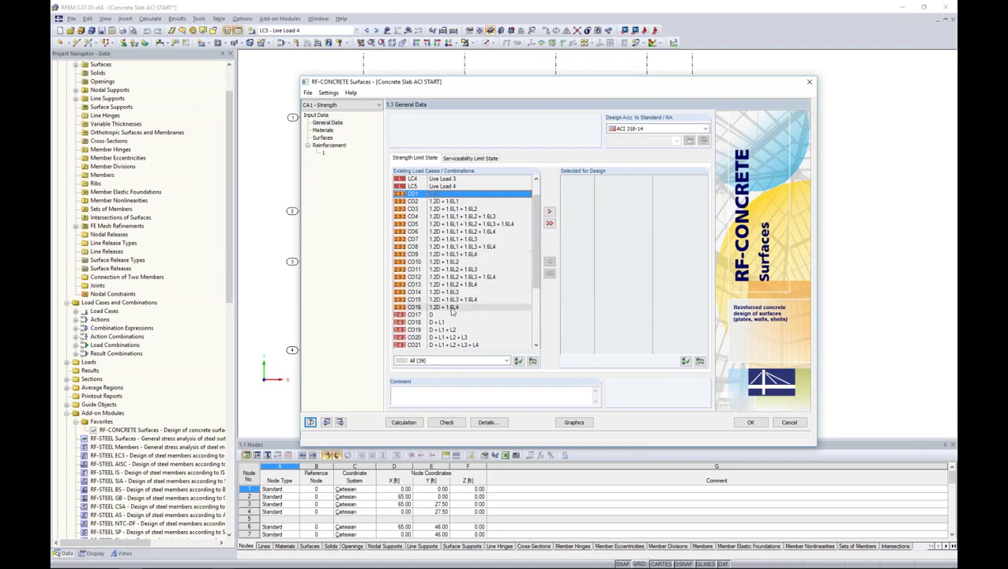
left_click(452, 308, "shift")
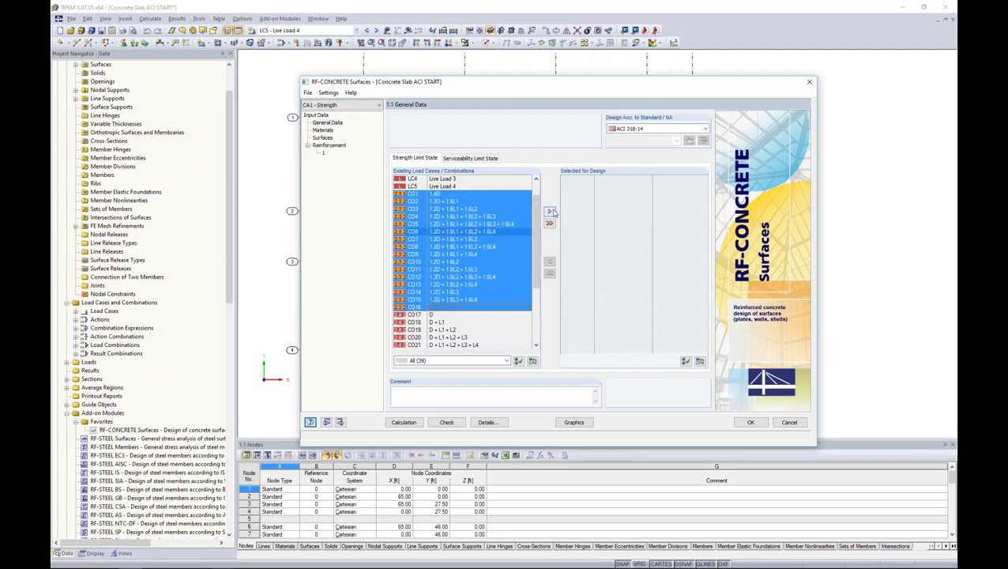
left_click(549, 211)
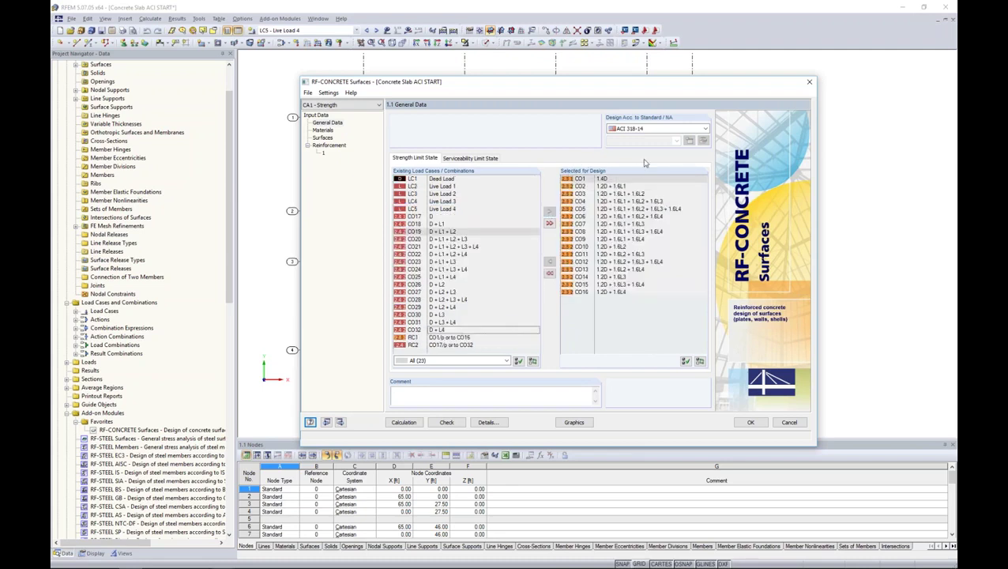
left_click(659, 129)
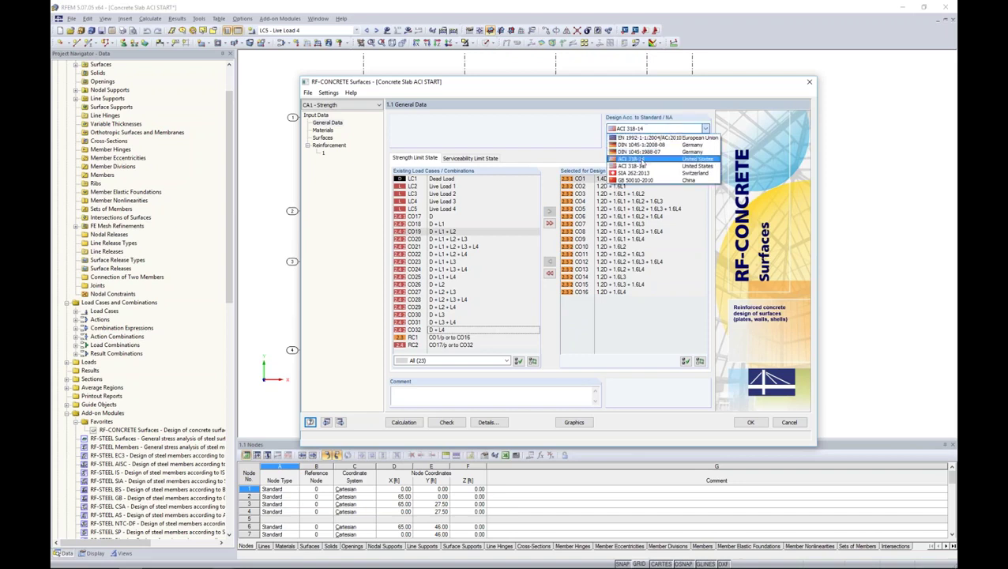
left_click(641, 159)
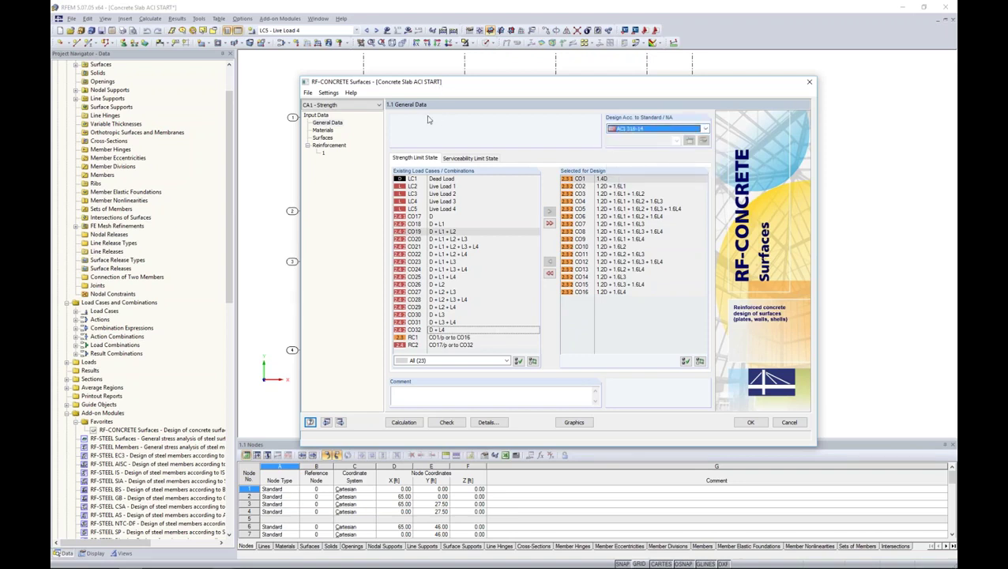
Examine the design case's concrete and reinforcing steel properties and the available concrete strength classes, without changing them.
left_click(322, 131)
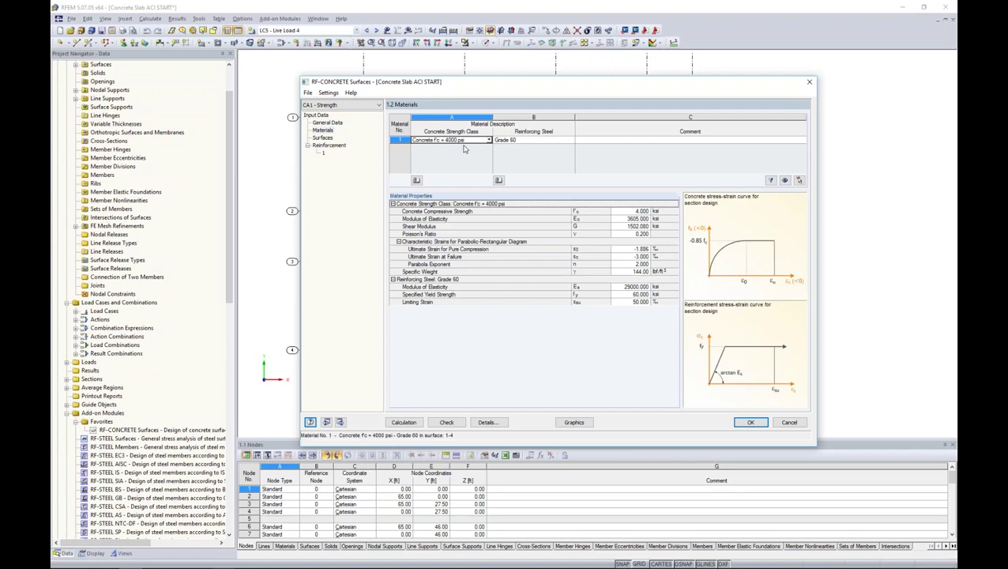
left_click(530, 142)
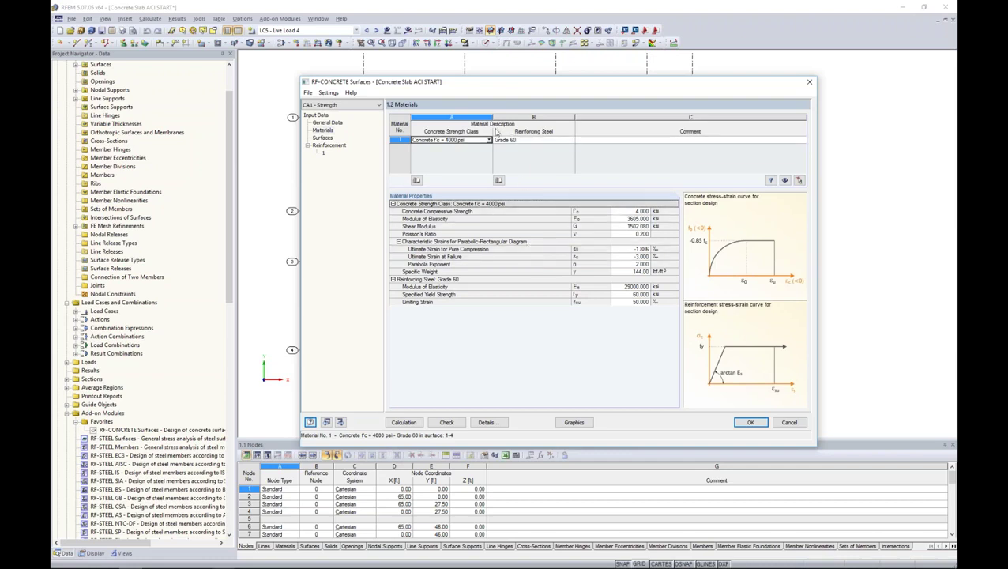
left_click(488, 140)
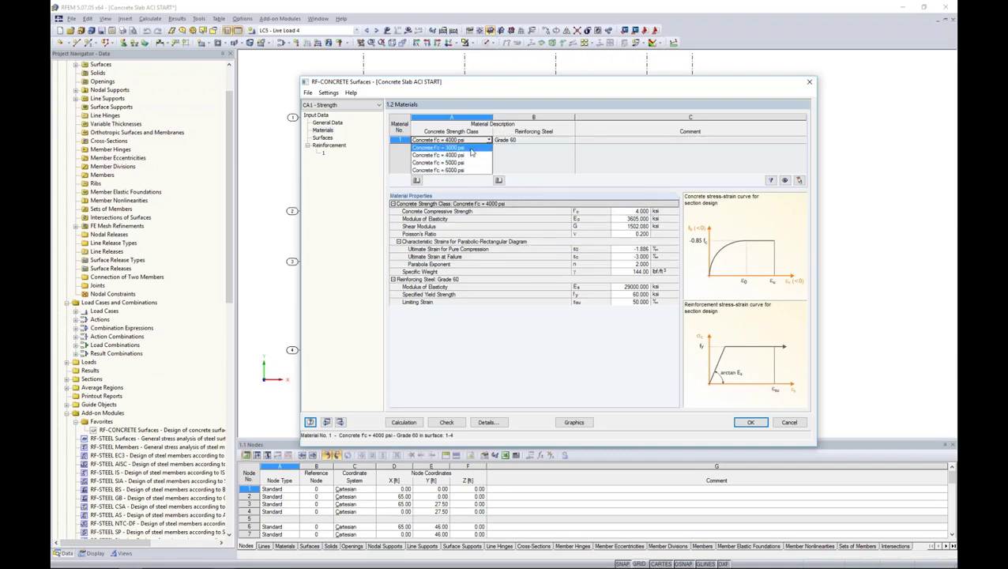
left_click(574, 166)
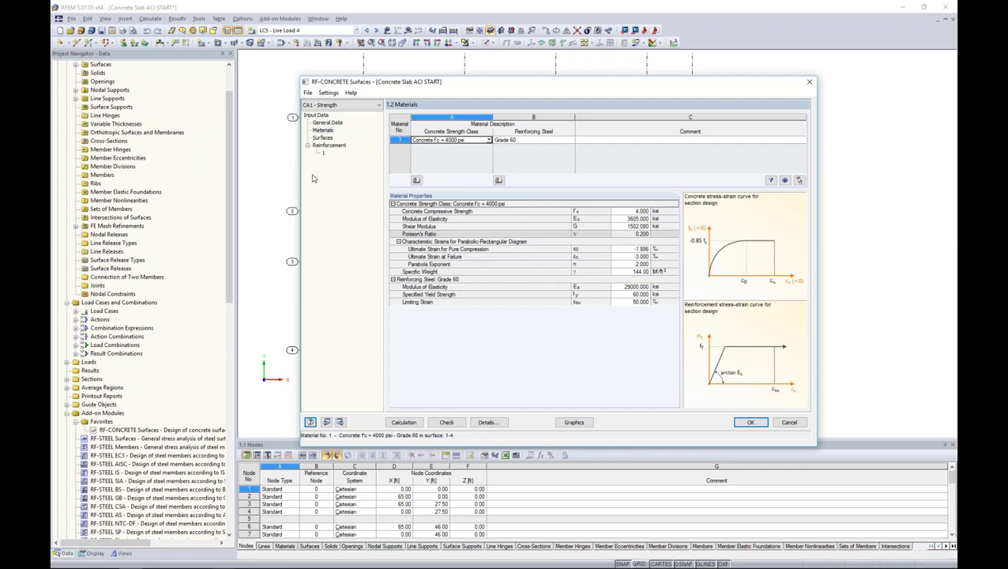
Examine the material and thickness of surfaces 1 to 4 and locate individual surfaces in the model.
left_click(322, 138)
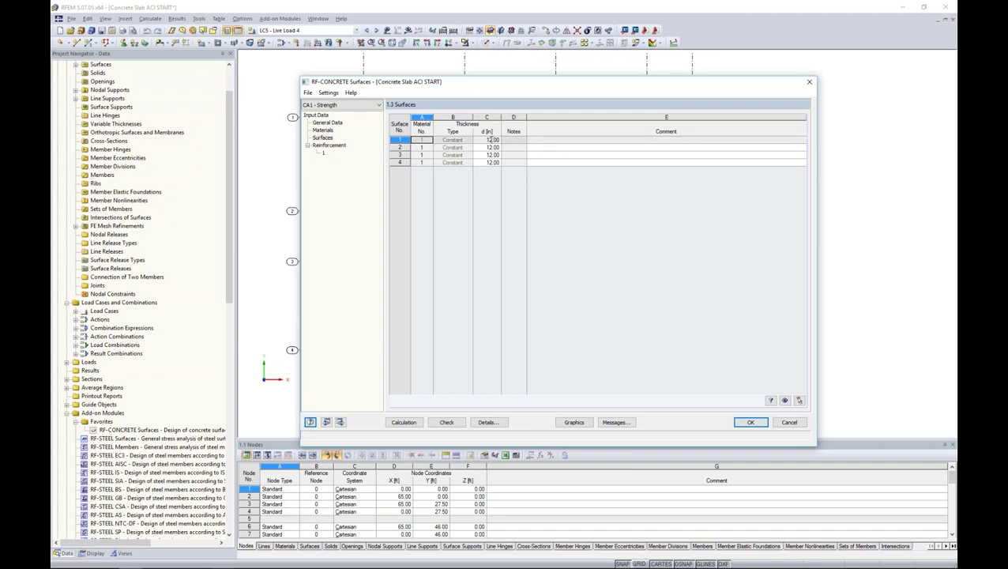
left_click_drag(503, 89, 493, 256)
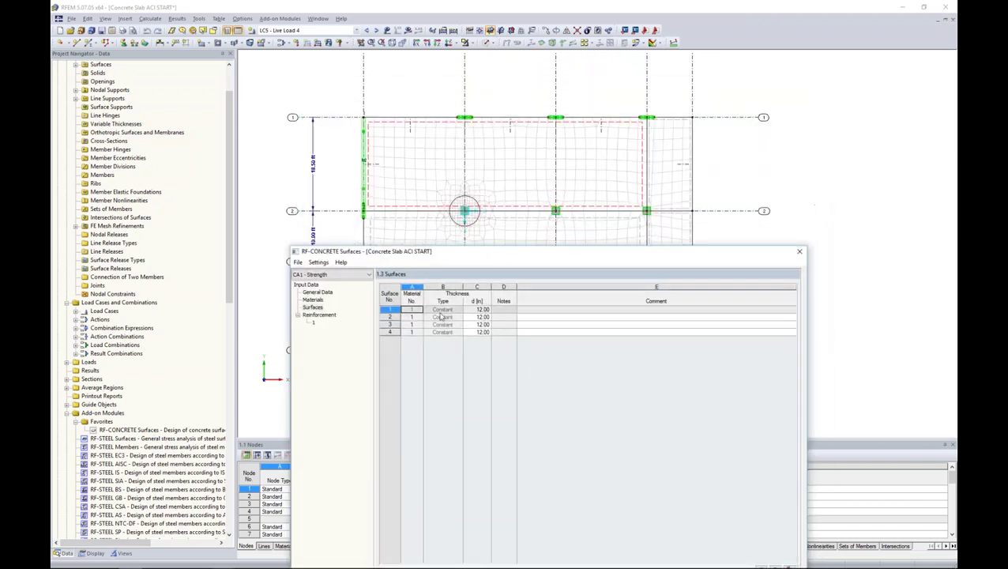
left_click(413, 317)
left_click(411, 325)
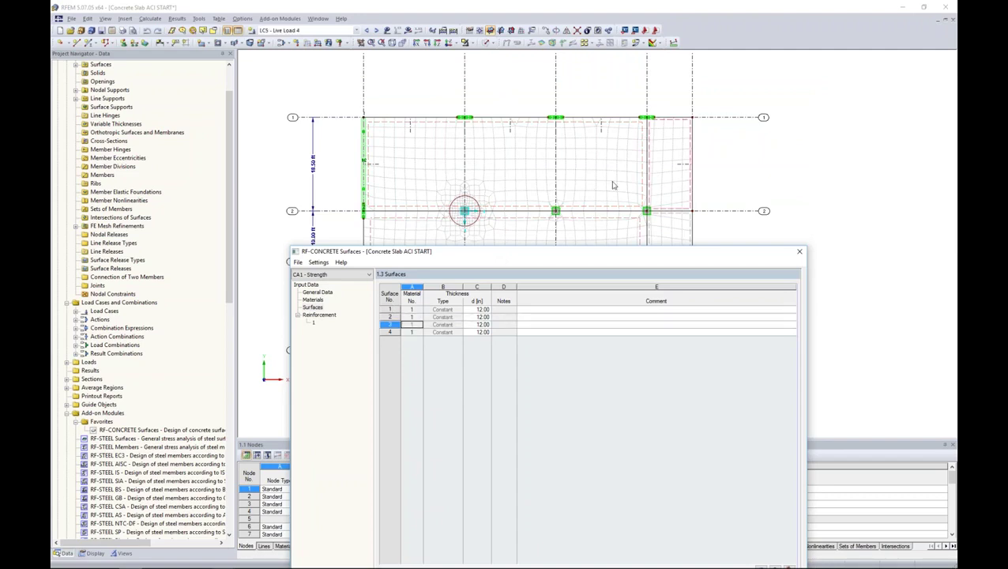
left_click(410, 317)
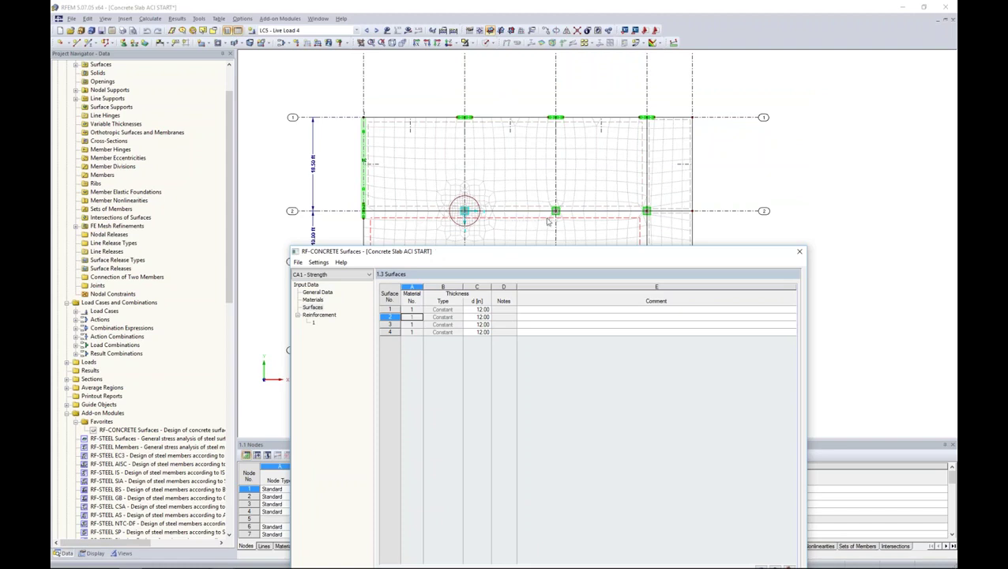
left_click_drag(519, 254, 518, 98)
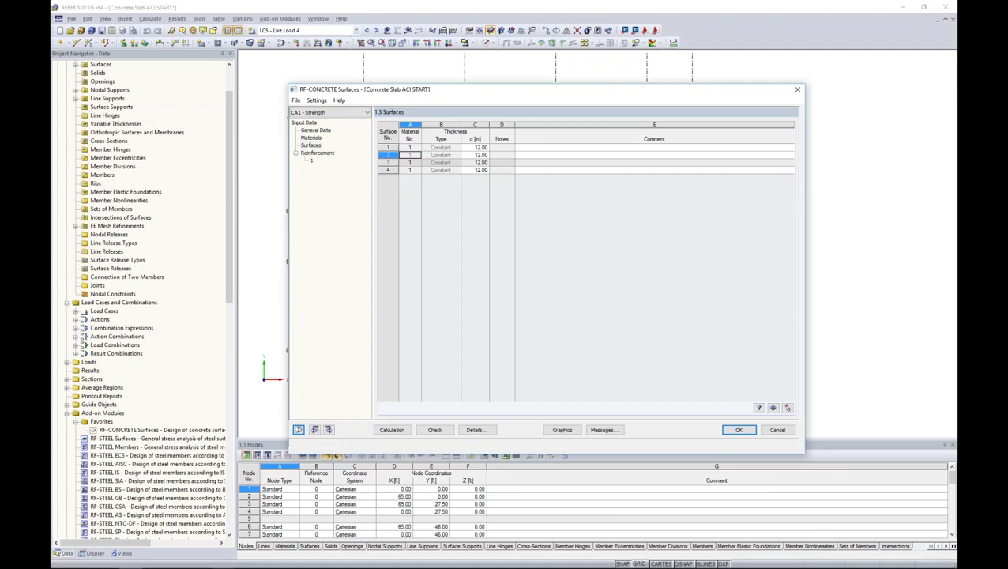
Examine the surface assignment and the reinforcement ratio settings of reinforcement group 1.
left_click(329, 153)
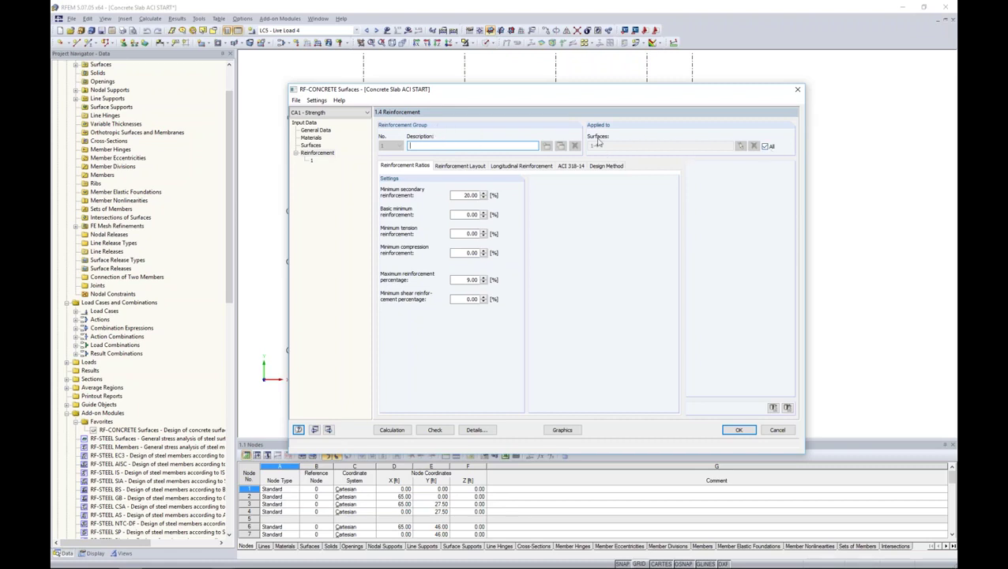
left_click(764, 147)
left_click(765, 147)
left_click(468, 215)
Refer the concrete cover to the reinforcement edge and set the bar diameter to 0.75 in.
left_click(455, 166)
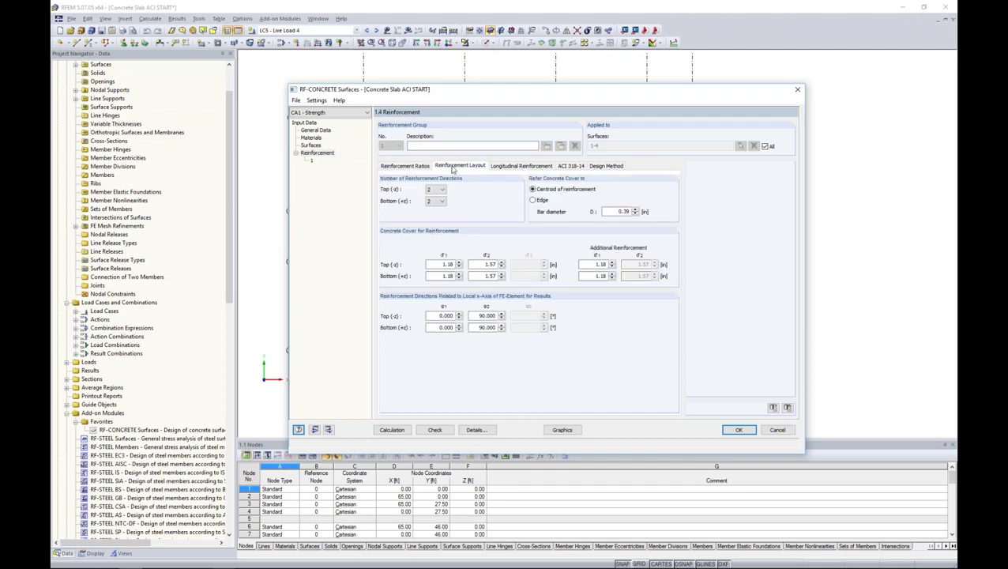
left_click(533, 201)
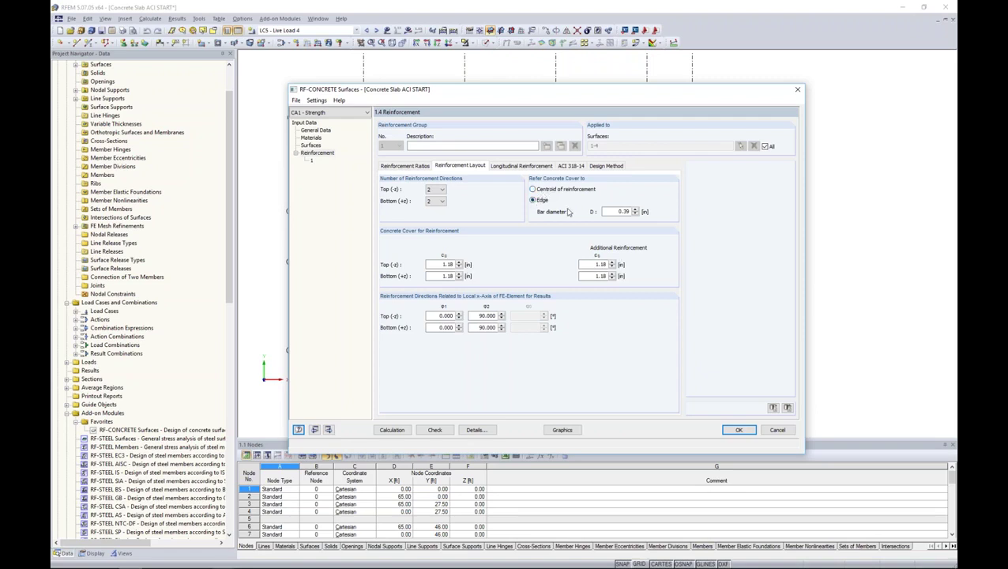
double_click(624, 211)
type("0.75")
left_click(541, 202)
Set the top and bottom concrete cover to 2.00 in for both the basic and additional reinforcement.
double_click(444, 264)
type("2")
key("Tab")
type("2")
key("Tab")
type("2.0")
left_click(440, 263)
Examine the top and bottom reinforcement direction angles relative to the local x-axis.
left_click(431, 315)
left_click(495, 315)
left_click(433, 193)
double_click(485, 315)
left_click(483, 327)
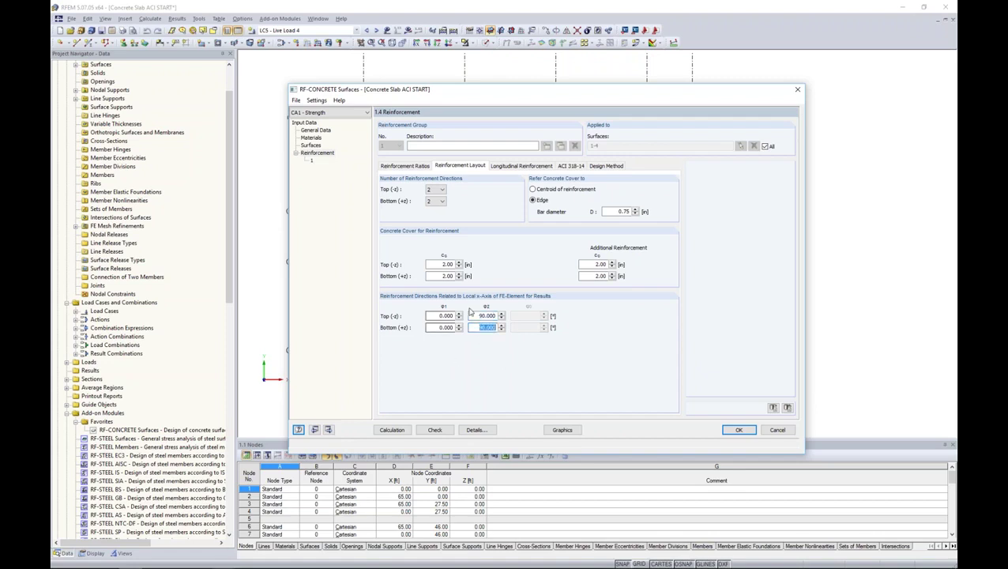
Try three reinforcement directions for the top of the slab, and return to two.
left_click(441, 190)
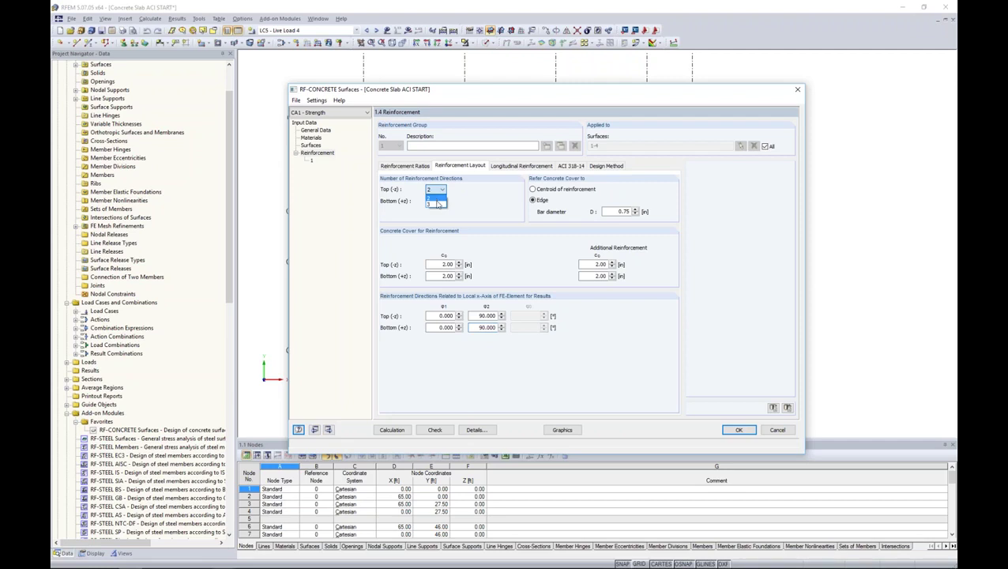
left_click(434, 204)
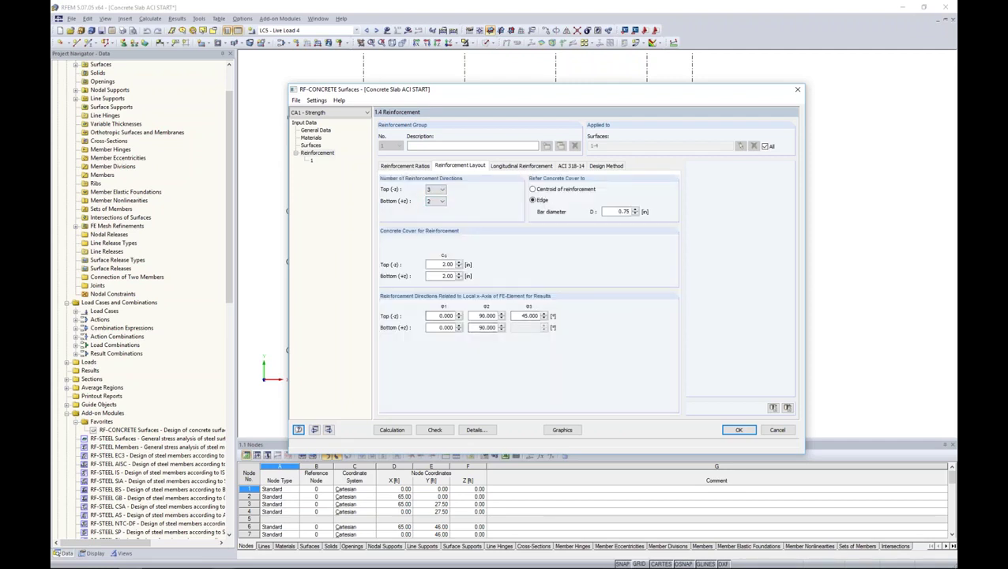
left_click(436, 189)
left_click(433, 197)
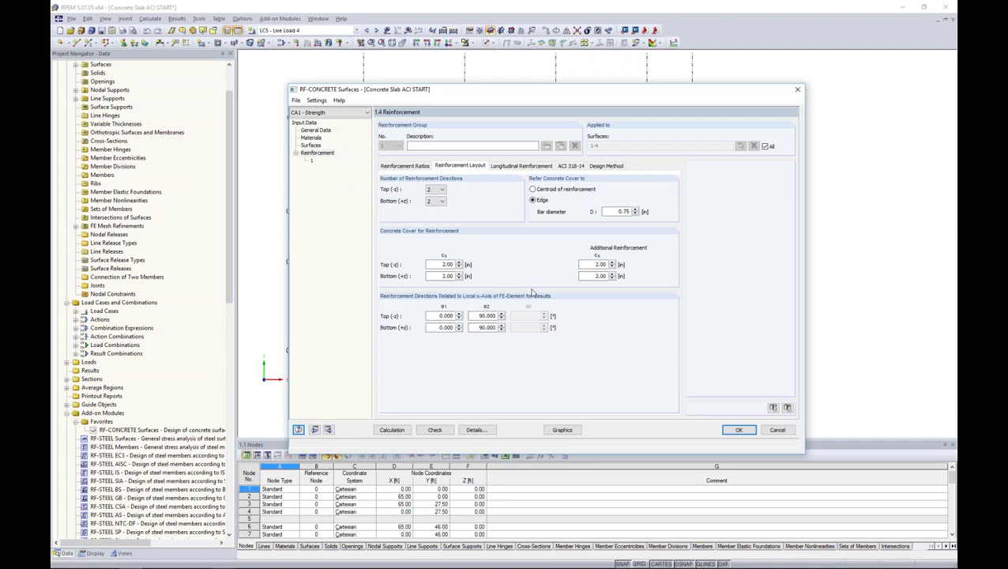
Examine the longitudinal reinforcement settings, including the provided basic reinforcement areas for the top and bottom of the slab.
left_click(507, 166)
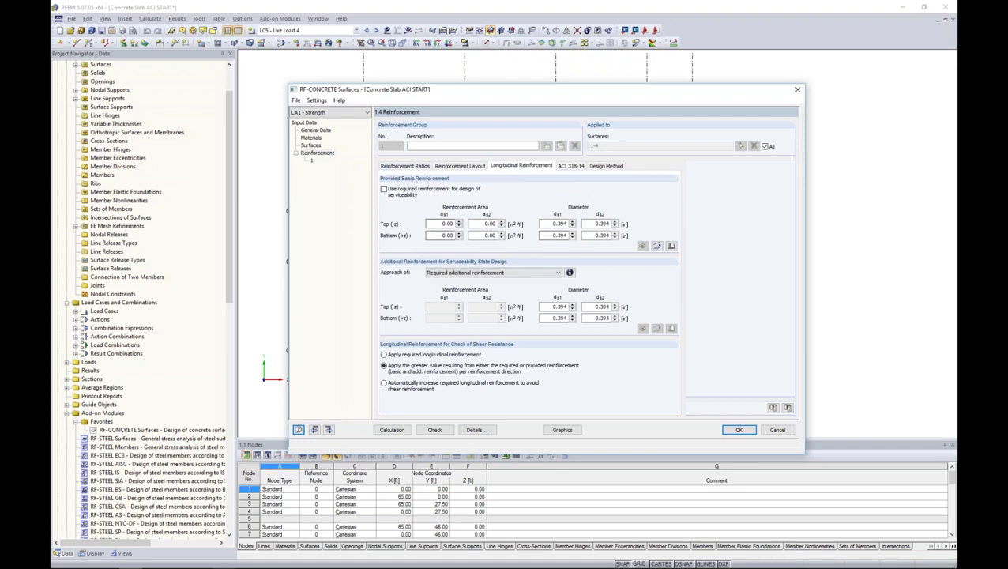
left_click_drag(434, 224, 495, 224)
left_click_drag(434, 235, 495, 235)
left_click(442, 223)
Examine the ACI 318-14 minimum reinforcement settings and the strength reduction factors for compression, tension, and shear and torsion.
left_click(569, 166)
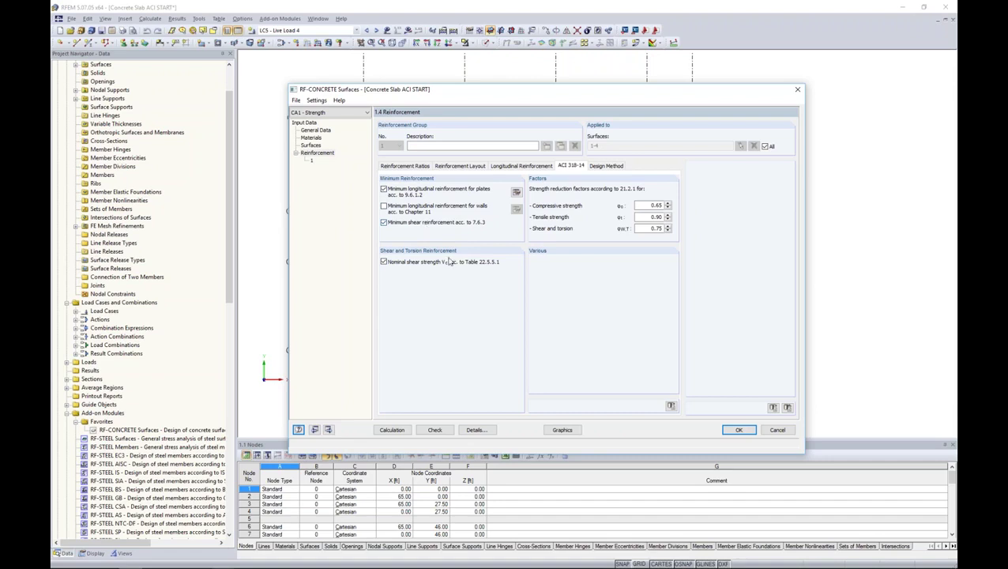
double_click(645, 206)
left_click(646, 218)
left_click(649, 228)
double_click(655, 205)
Check the design method for the design internal forces and run the strength design calculation.
left_click(608, 167)
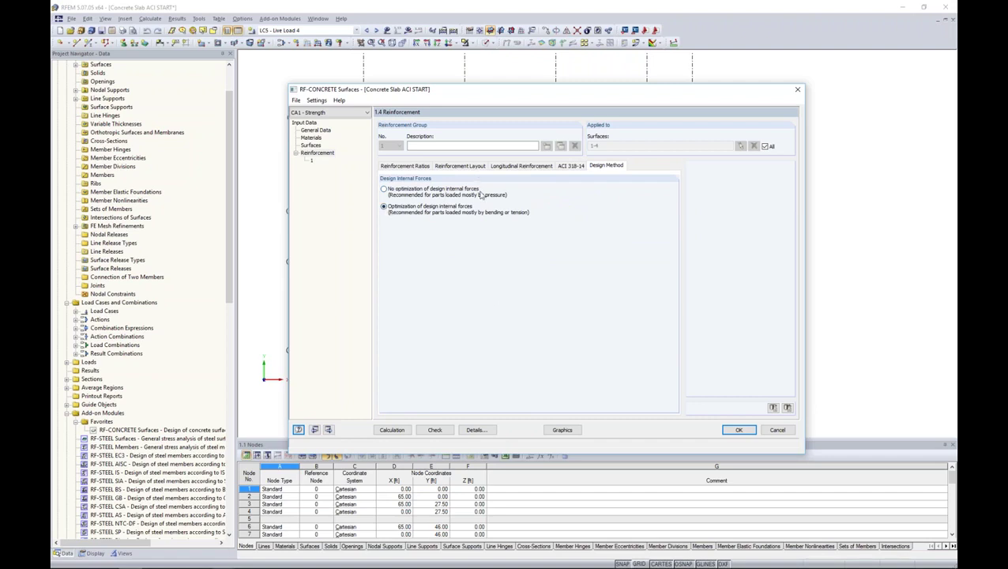
left_click(392, 430)
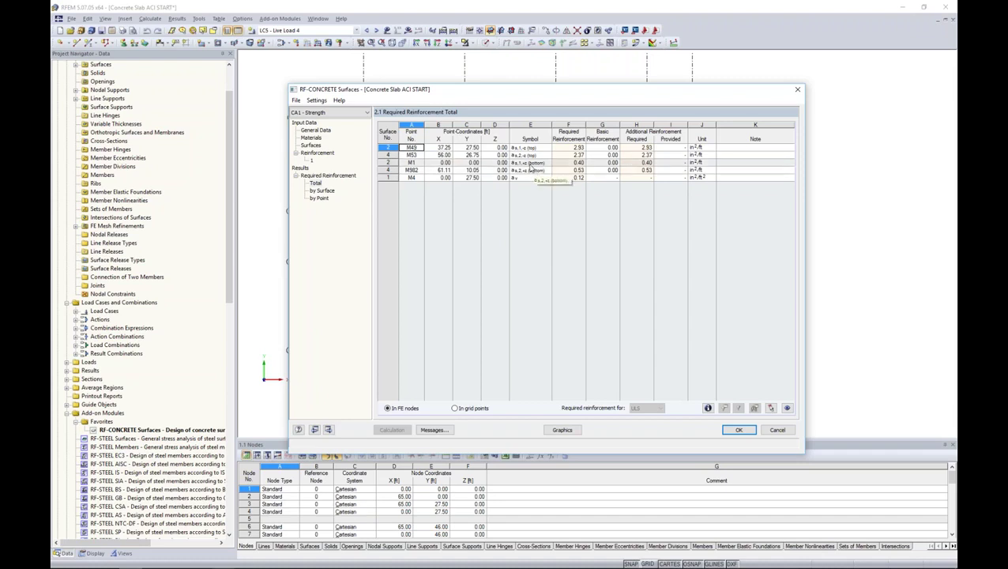
Open the design details for the shear reinforcement result at point M4 and expand the factored internal forces to the bottom surface's principal moments.
left_click(522, 178)
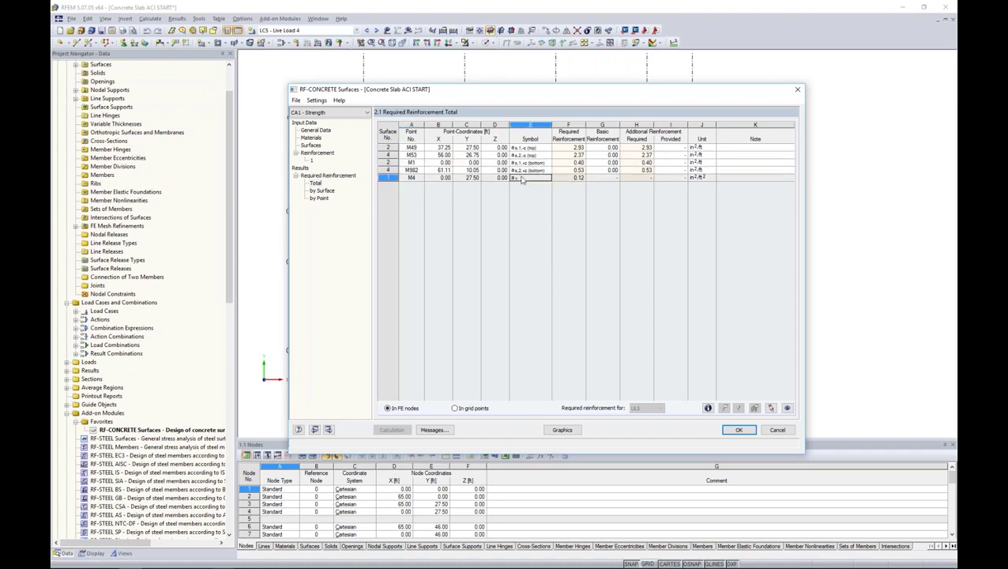
left_click(707, 408)
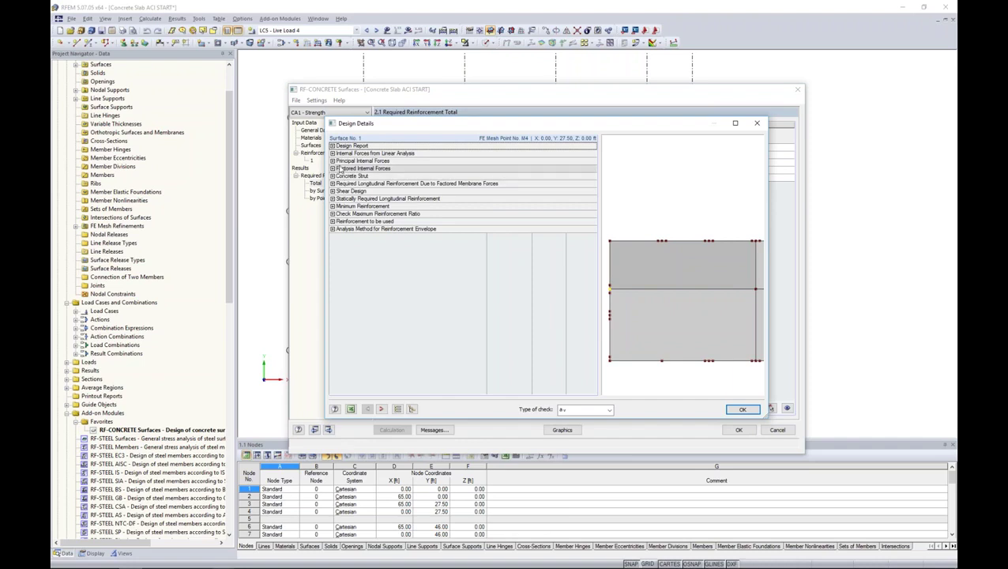
left_click(333, 161)
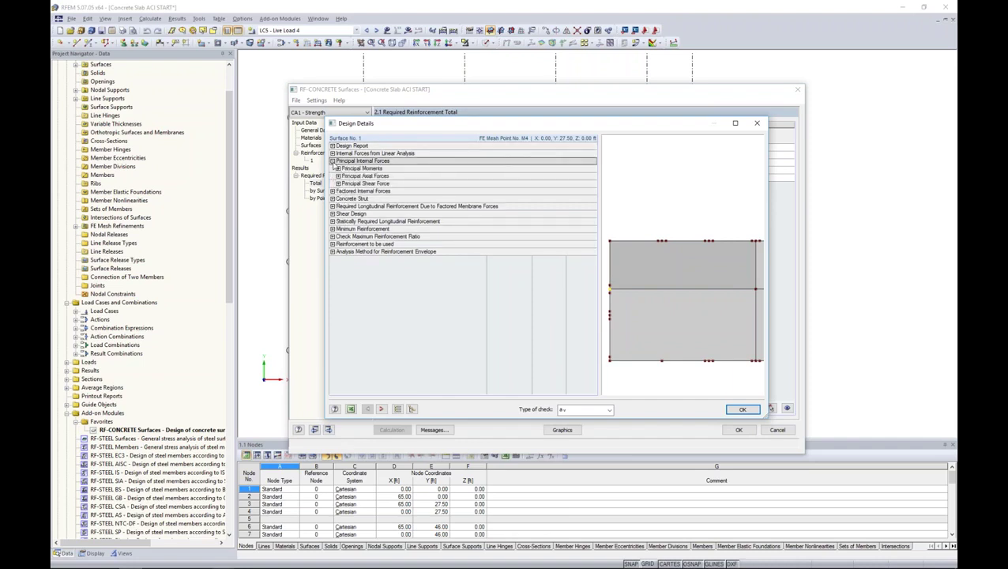
left_click(332, 190)
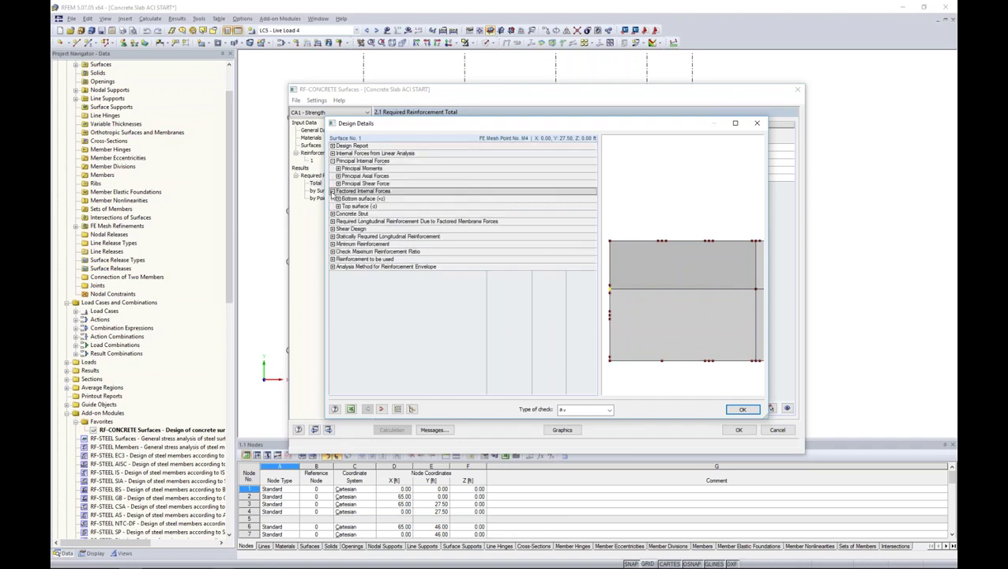
left_click(333, 213)
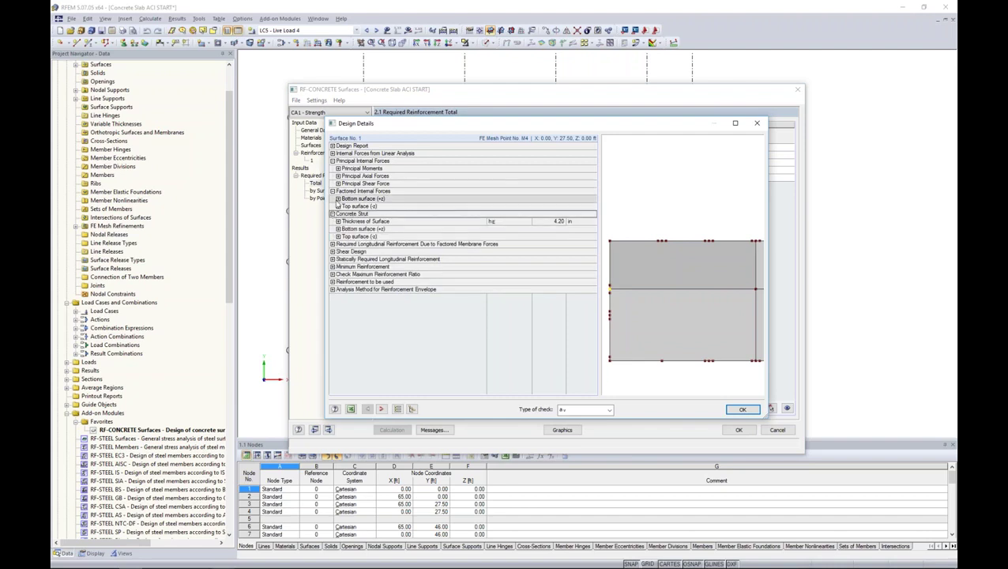
left_click(338, 199)
left_click(343, 206)
left_click(349, 213)
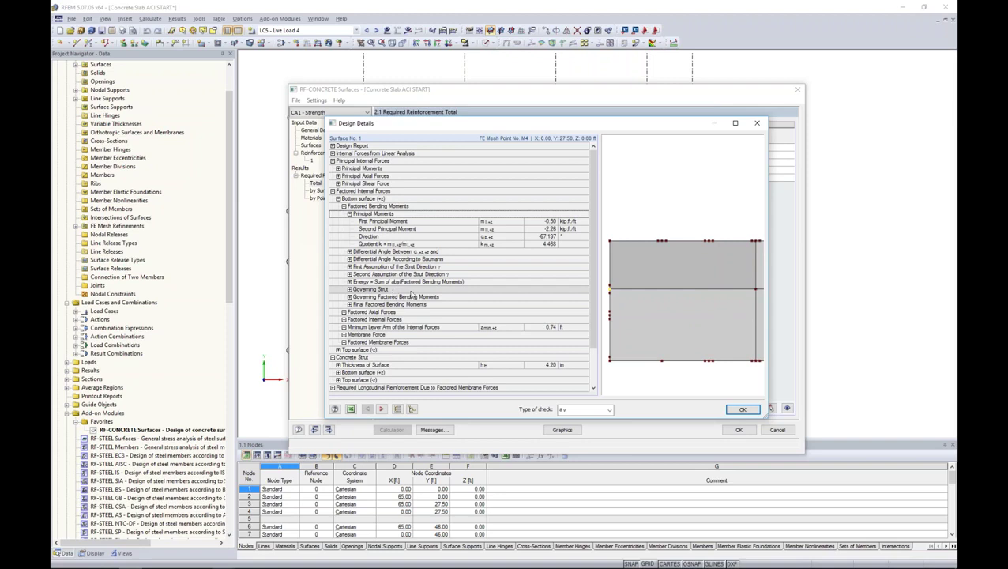
Switch the type of check in the design details to a-s,1,-z (top) and back to a-v, and close the details.
left_click(588, 410)
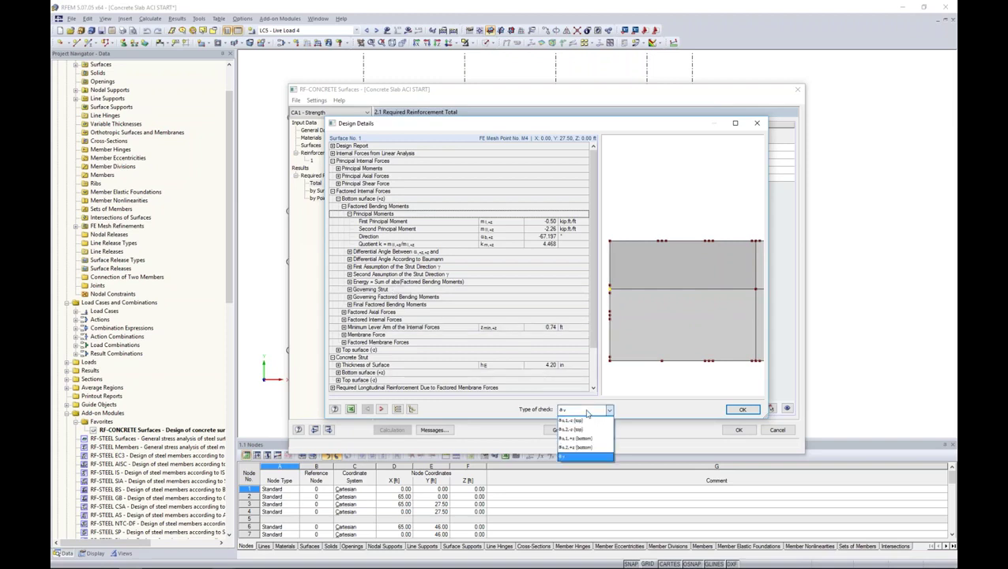
left_click(581, 421)
left_click(584, 411)
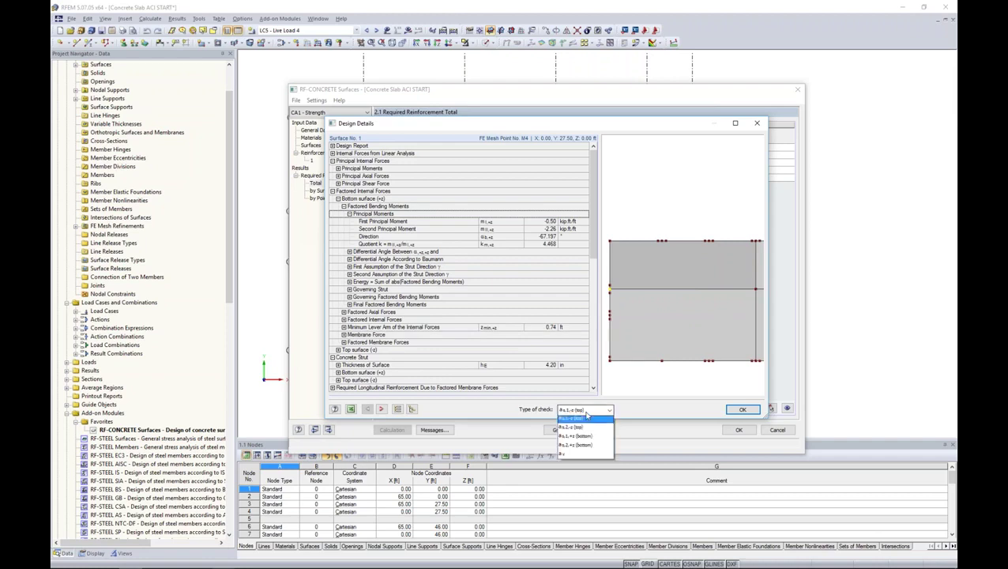
left_click(580, 456)
key("Down")
key("Down")
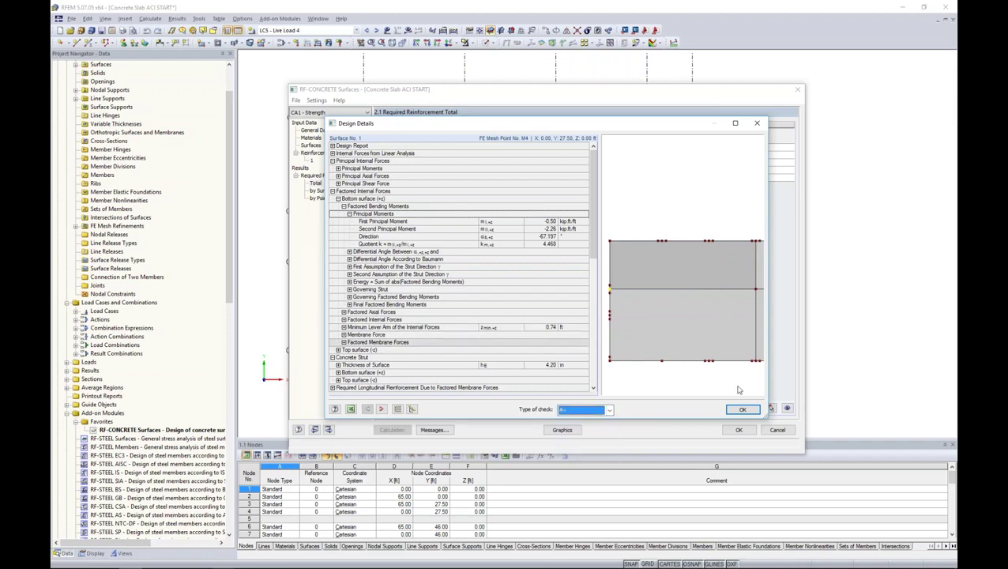
left_click(756, 126)
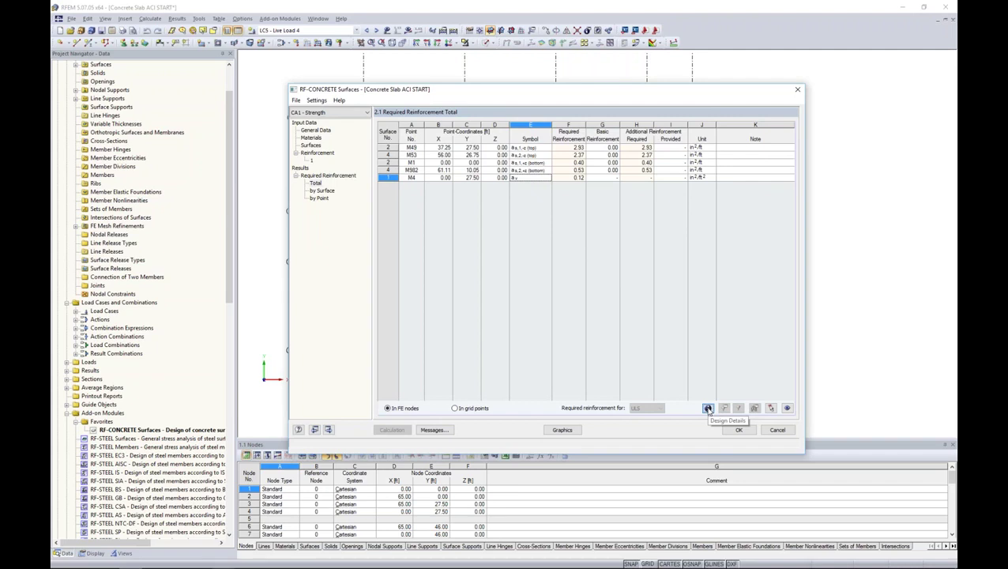
Review the required reinforcement by surface and locate points M74 and M6 on the slab model.
left_click(322, 191)
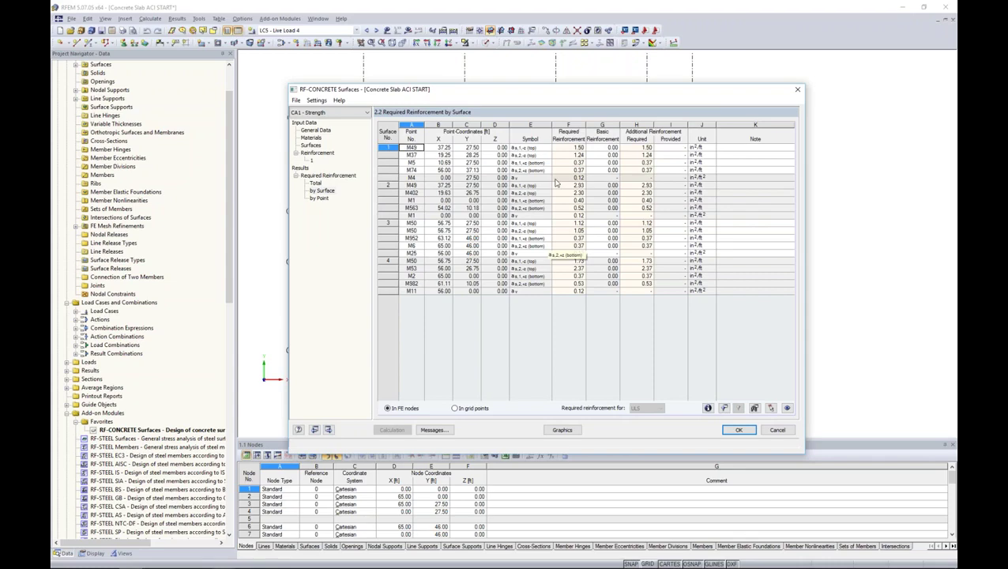
left_click_drag(438, 89, 417, 274)
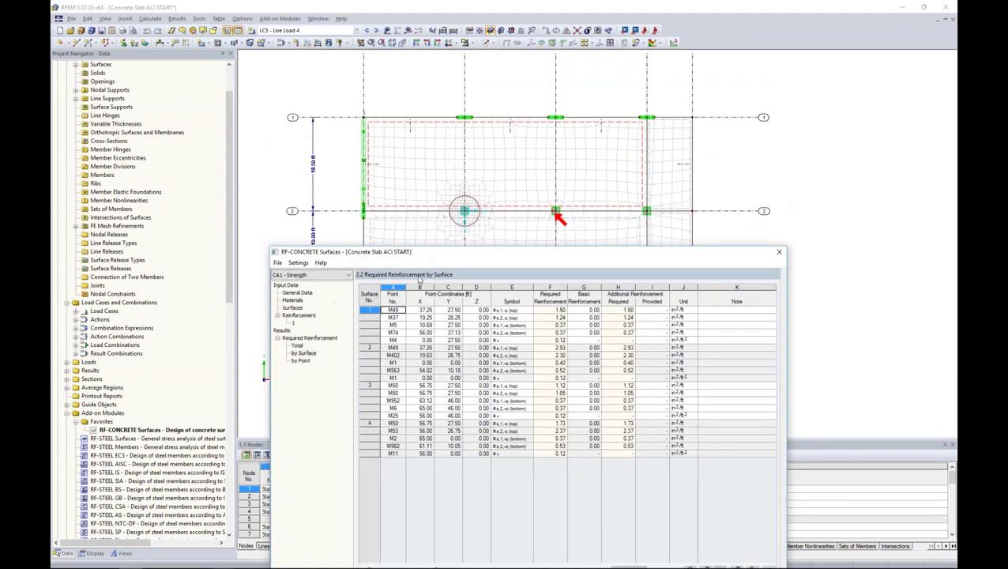
left_click(410, 333)
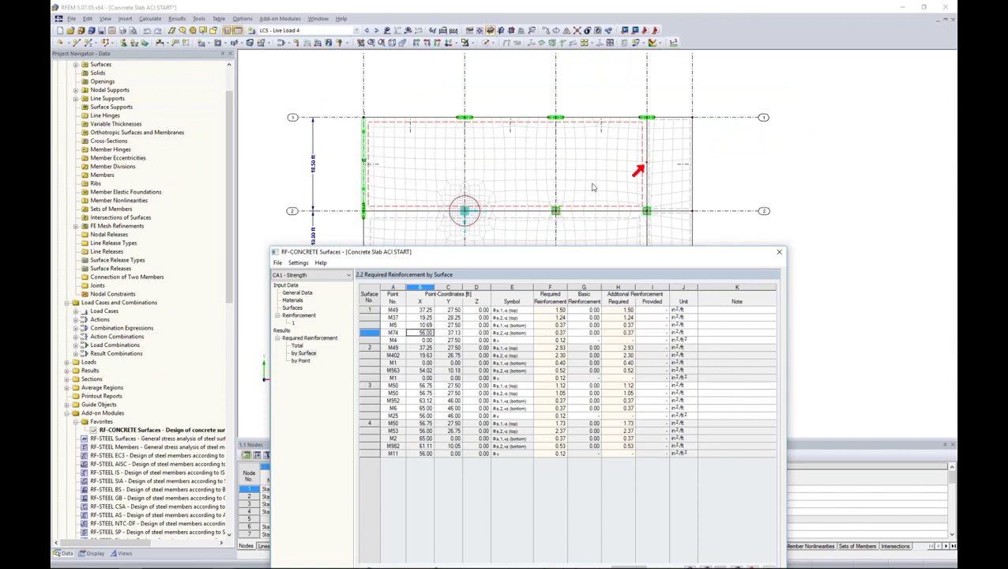
left_click(422, 407)
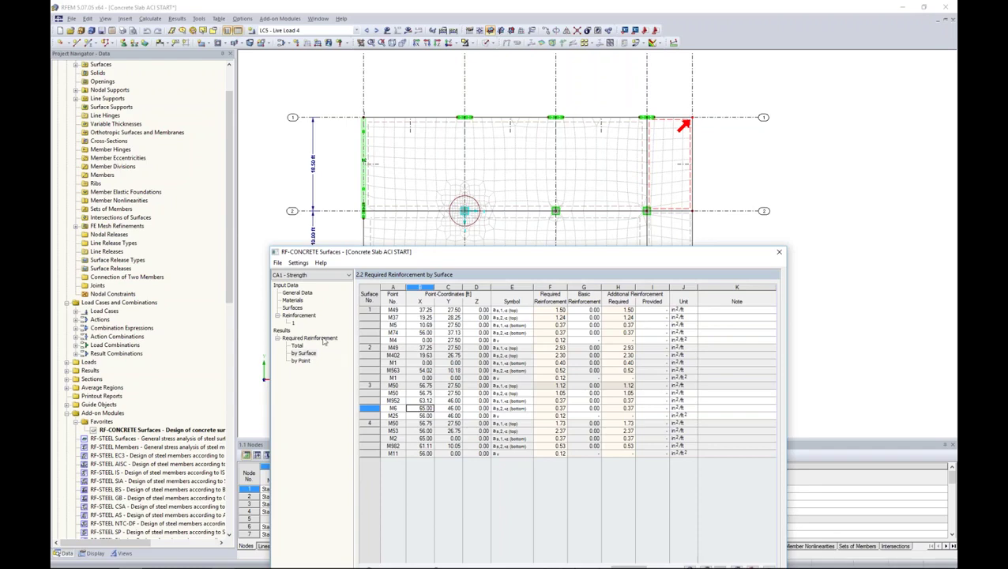
Review the required reinforcement by point and locate point M5 on the slab model.
left_click(300, 360)
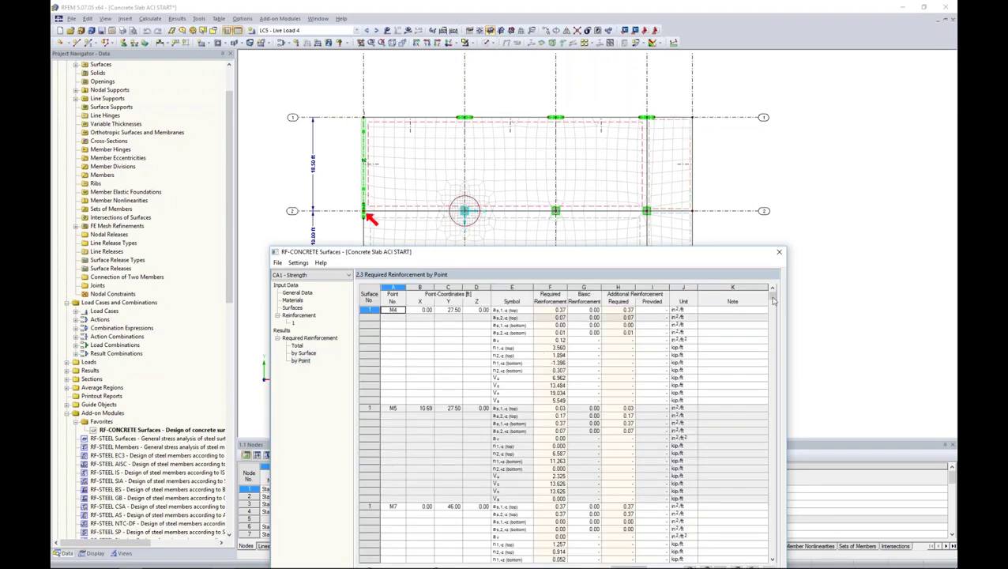
mouse_move(775, 209)
left_mouse_down()
mouse_move(772, 361)
mouse_move(772, 204)
left_mouse_up()
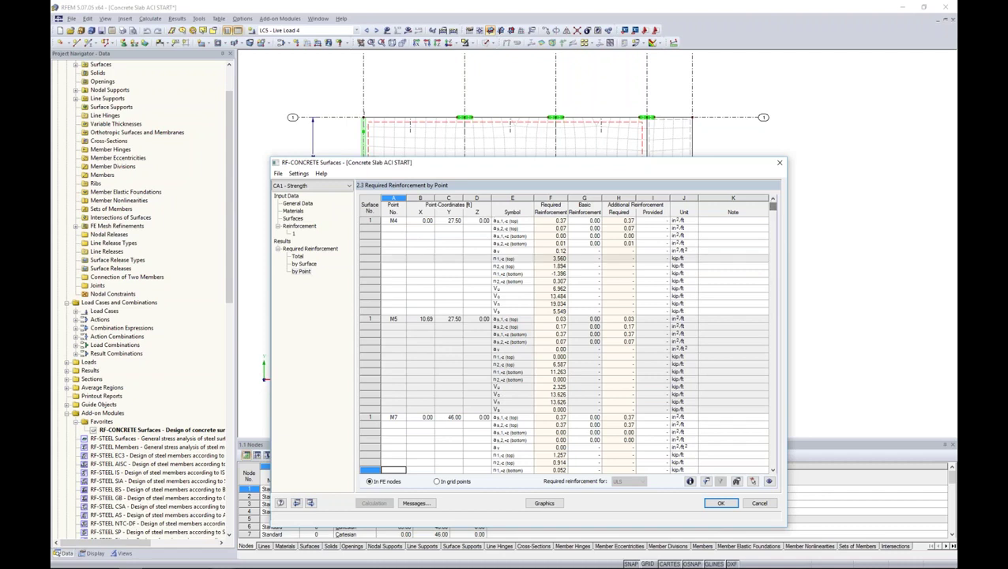
left_click_drag(417, 173, 424, 255)
left_click(466, 453)
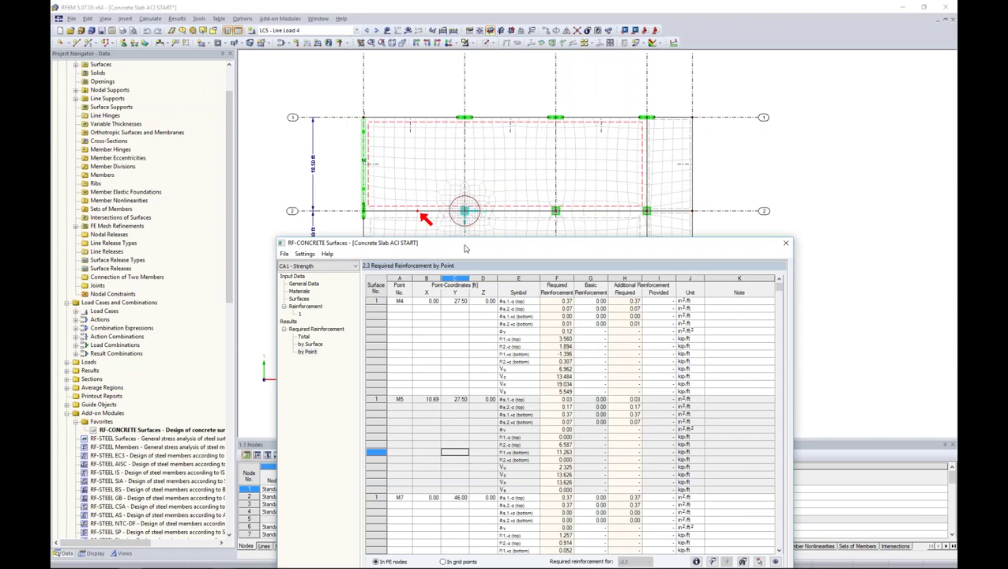
left_click_drag(464, 248, 449, 91)
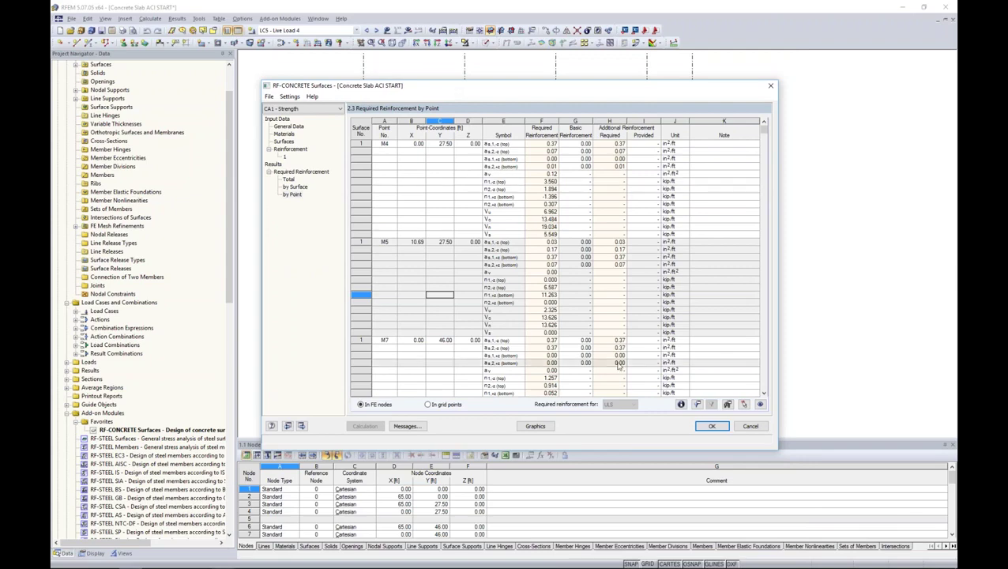
Display the RF-CONCRETE Surfaces CA1 - Strength required reinforcement results graphically on the slab.
left_click(535, 426)
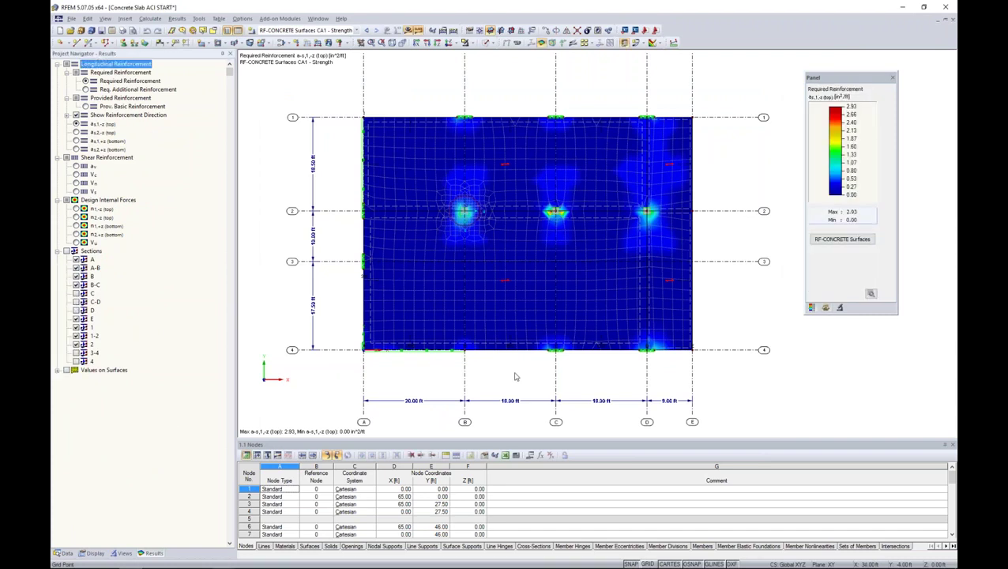
scroll(510, 363, "up", 2)
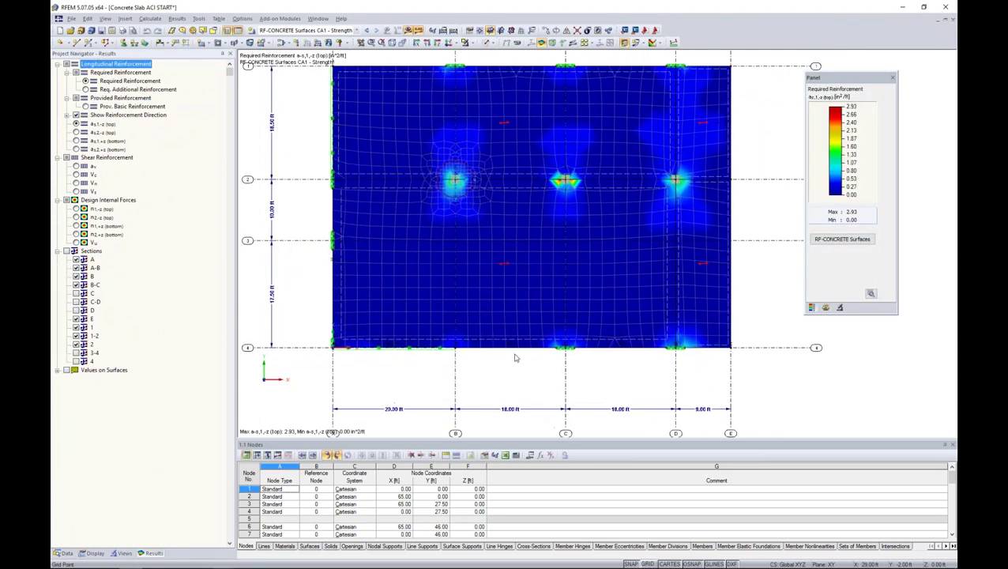
middle_click_drag(595, 286, 582, 328)
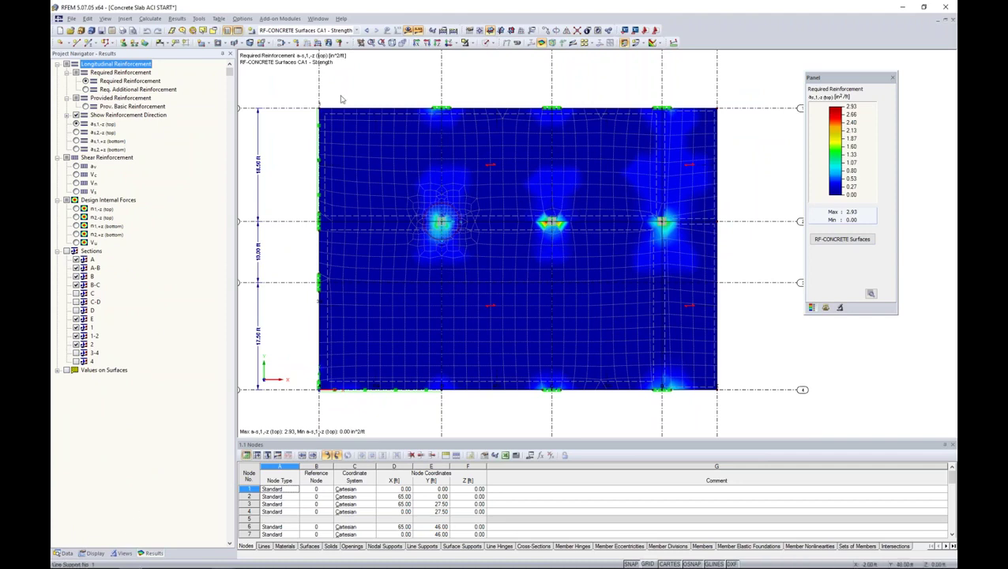
left_click(357, 30)
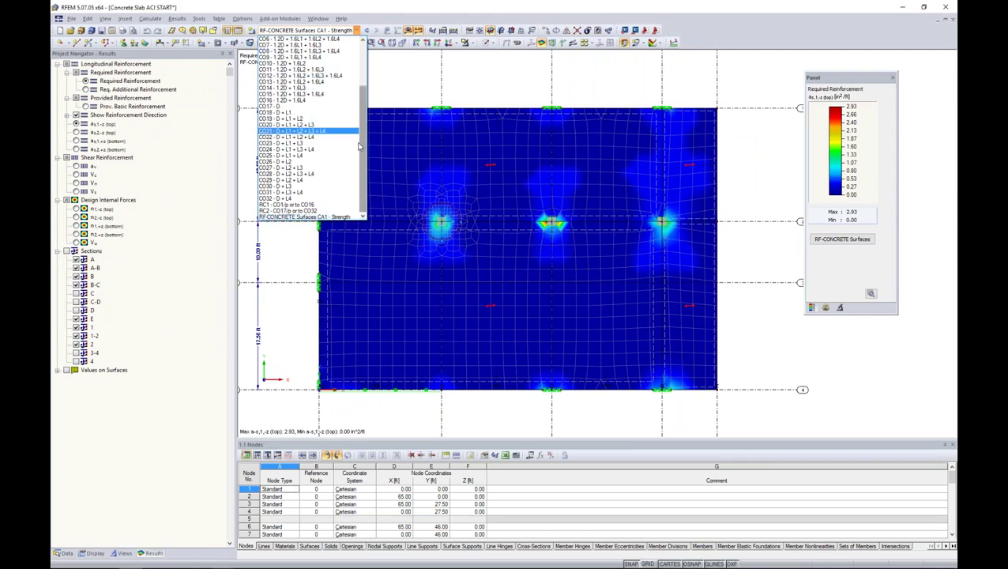
left_click(286, 218)
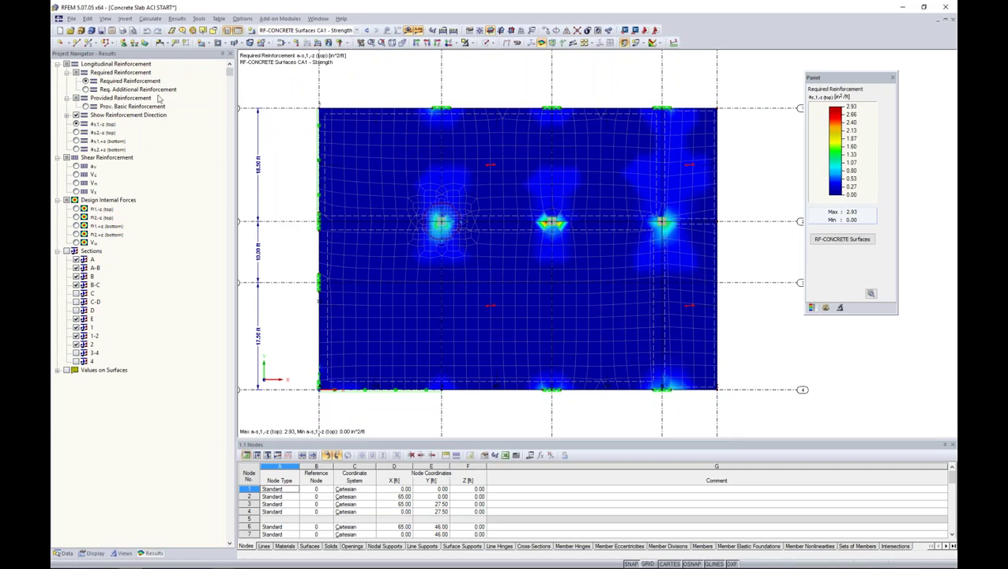
Examine the required top reinforcement a-s,1,-z around the columns, and display a-s,2,-z (top) for comparison.
left_click_drag(829, 81, 809, 100)
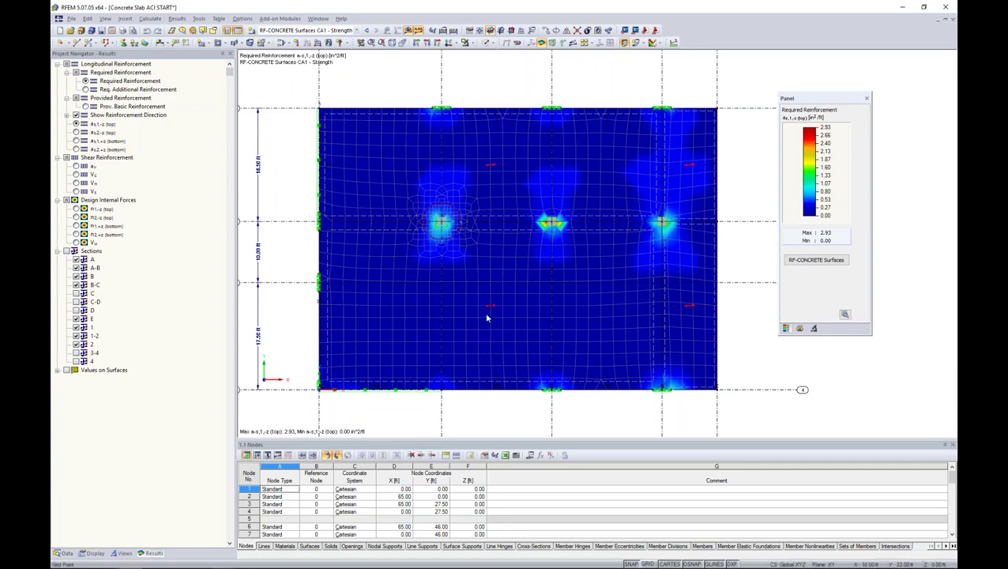
scroll(486, 314, "up", 5)
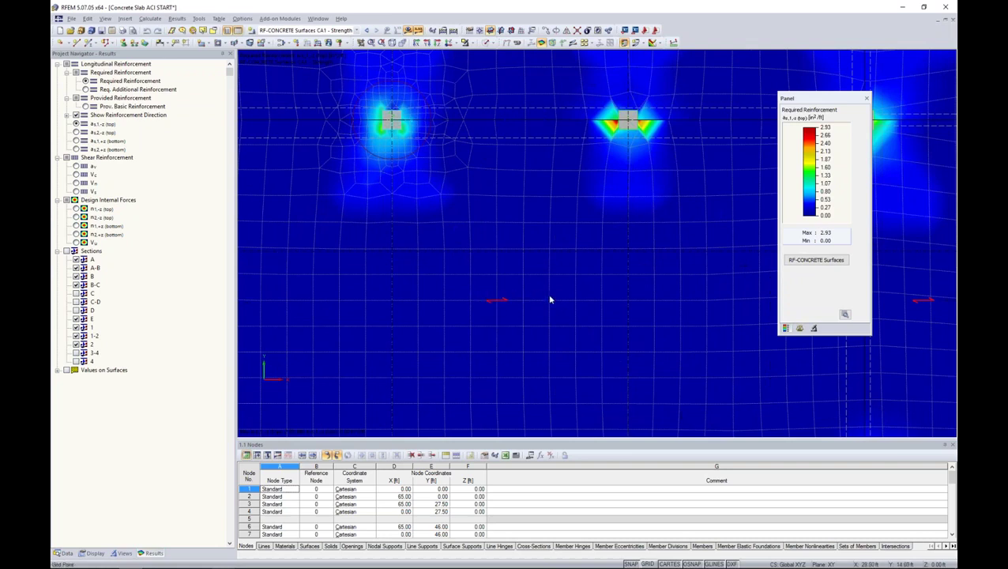
scroll(505, 301, "down", 3)
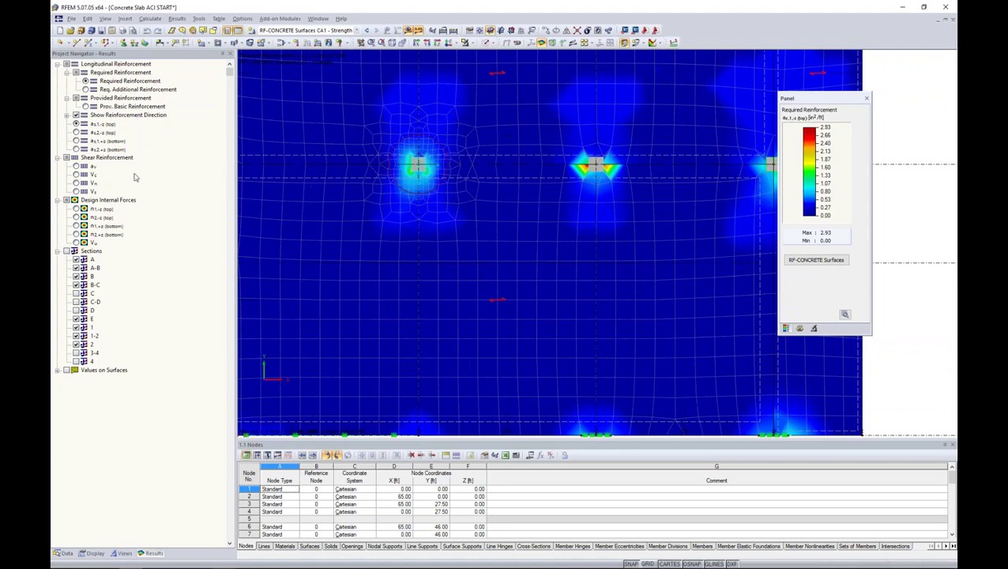
left_click(76, 132)
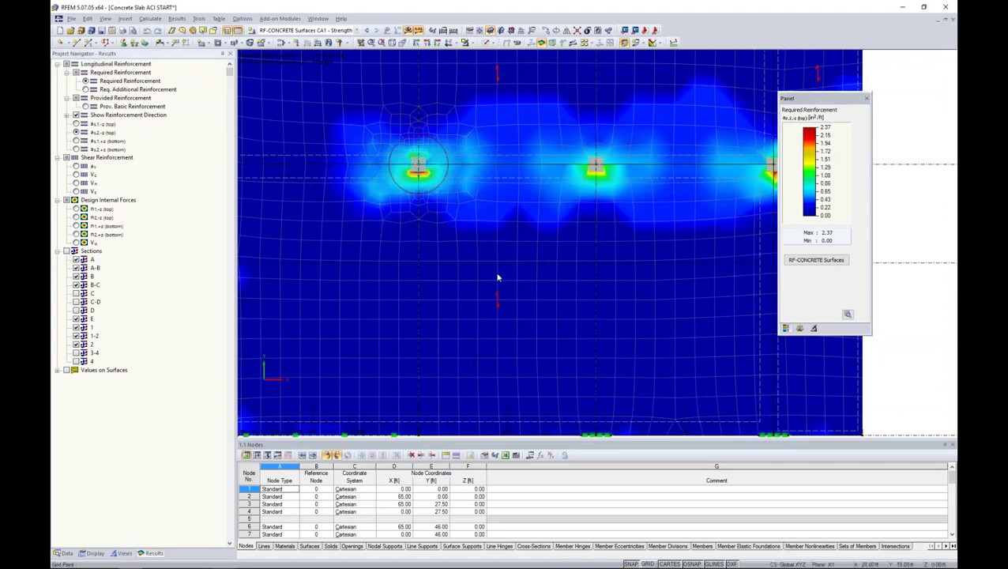
scroll(538, 239, "down", 1)
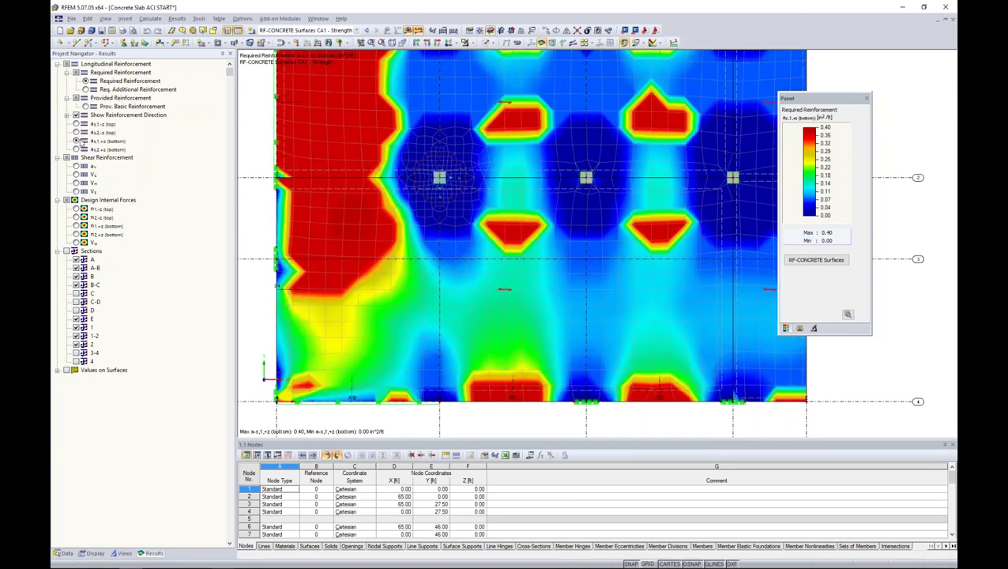
Examine the required bottom reinforcement a-s,1,+z, and display a-s,2,+z (bottom) in an isometric view of the slab.
scroll(362, 151, "down", 1)
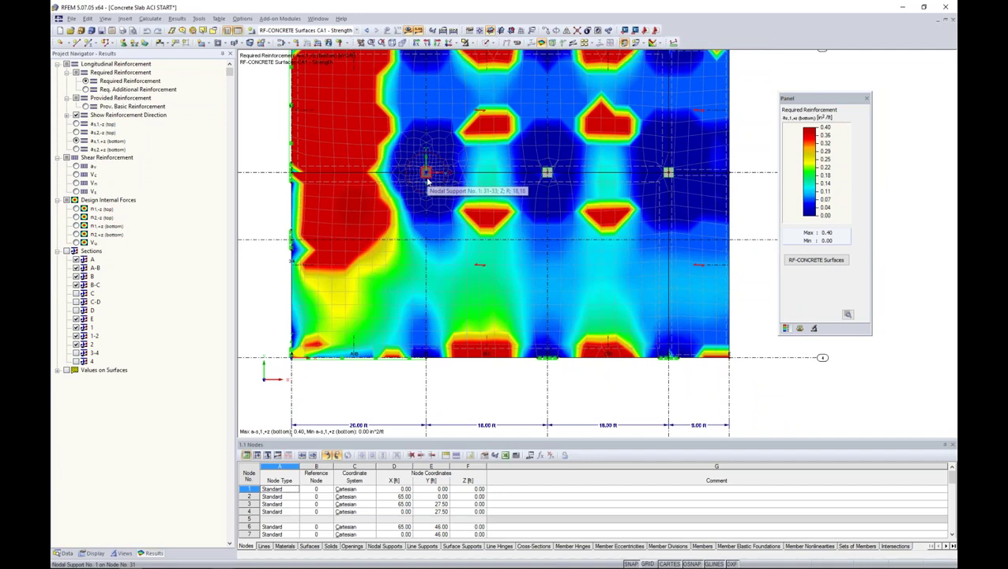
left_click(76, 150)
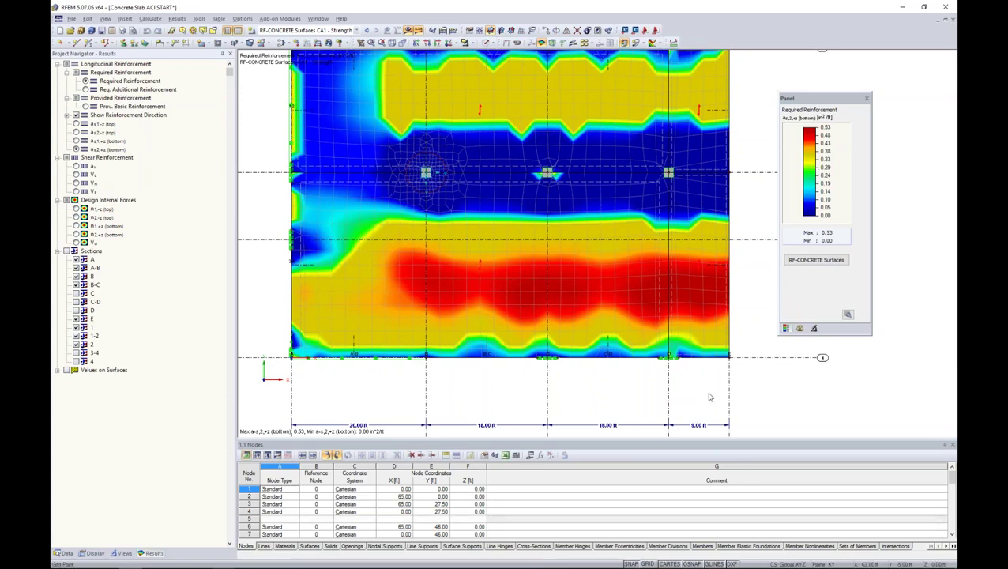
middle_click_drag(693, 378, 625, 136, "ctrl")
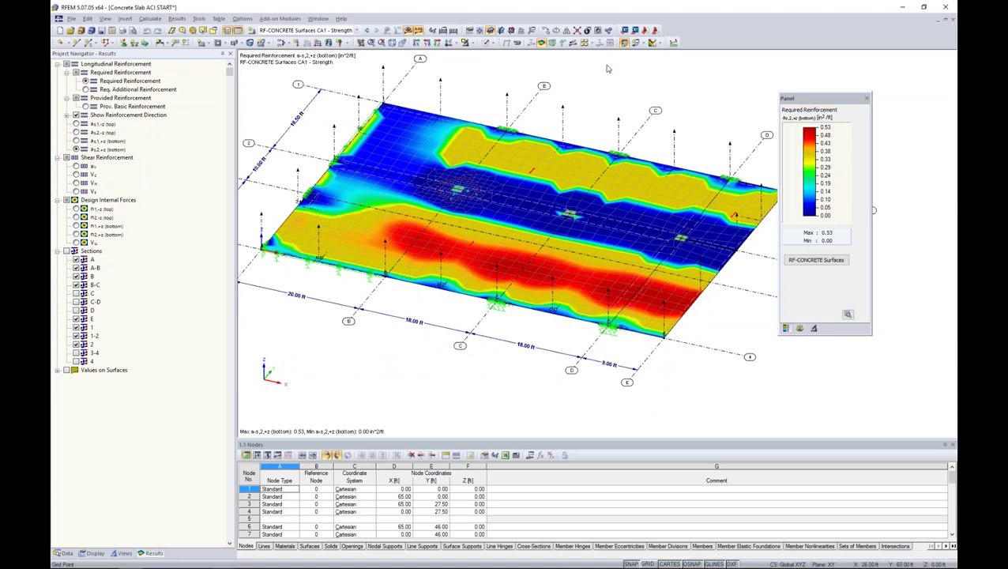
Turn off the isoband display of the required reinforcement on the slab.
left_click(660, 46)
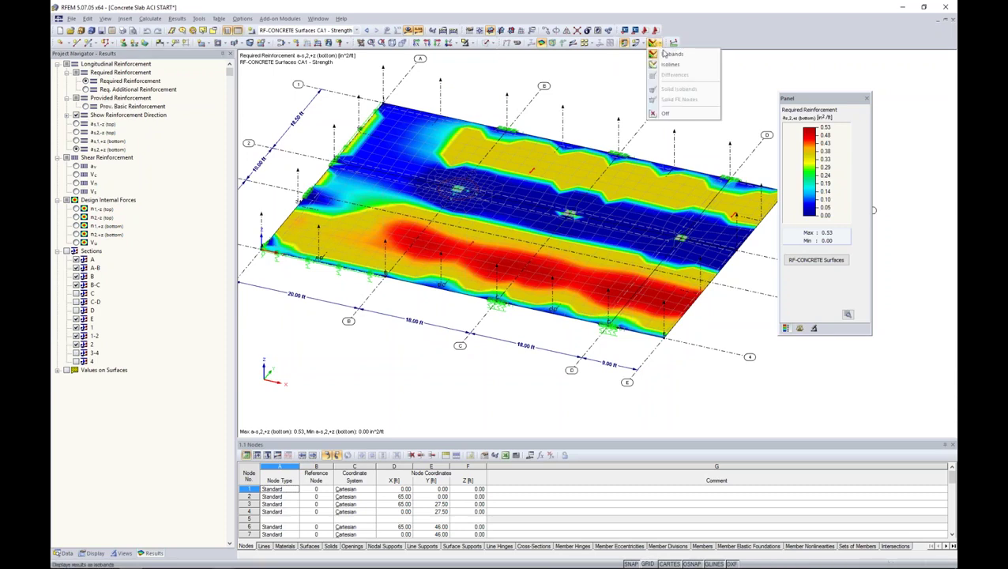
left_click(675, 115)
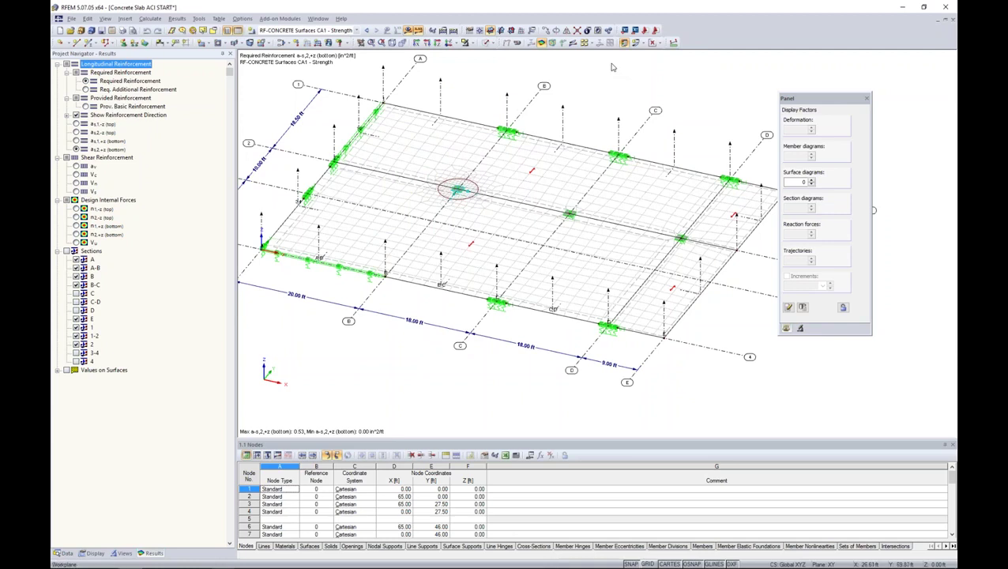
left_click(643, 46)
left_click(643, 46)
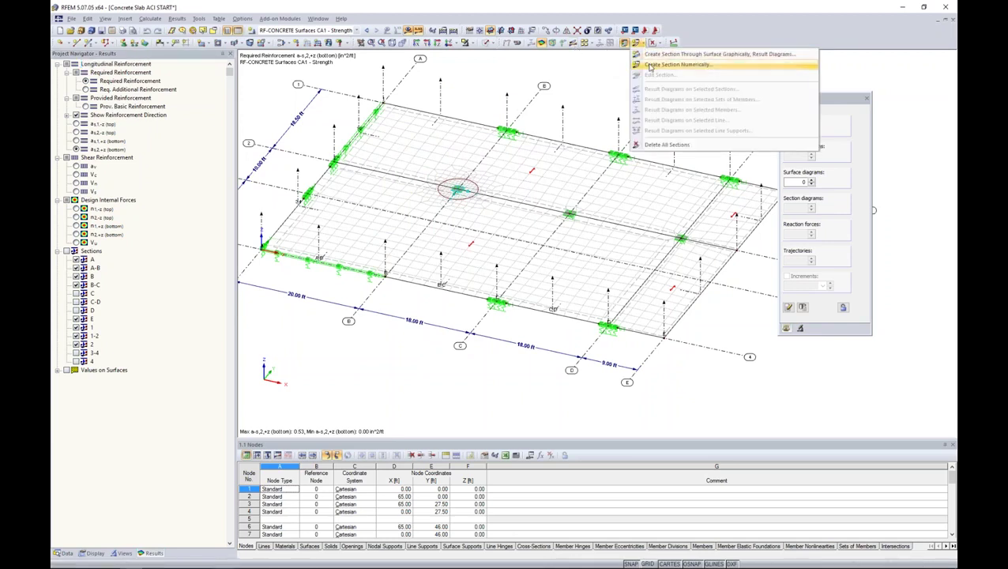
left_click(649, 68)
left_click_drag(545, 164, 748, 106)
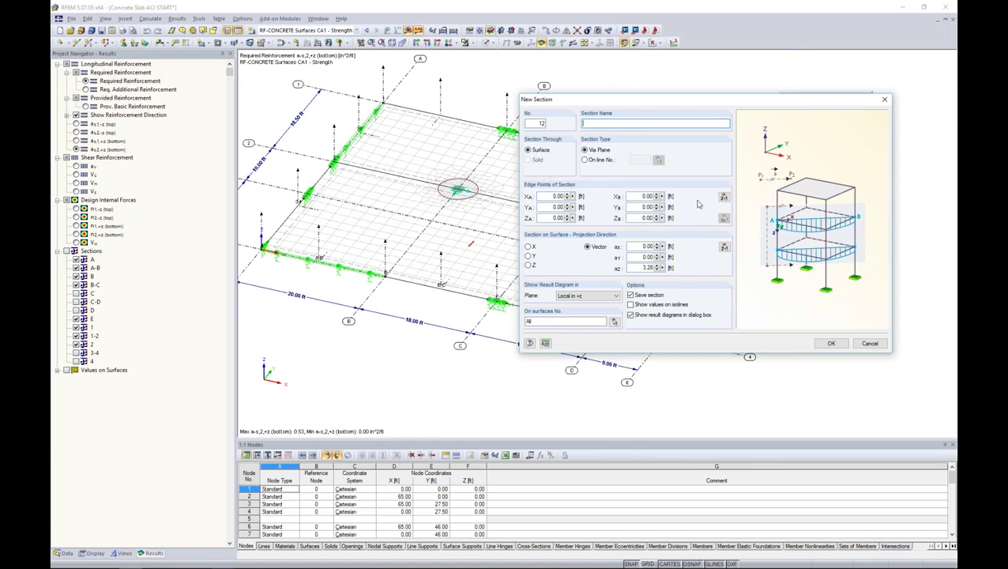
left_click(723, 196)
left_click(408, 293)
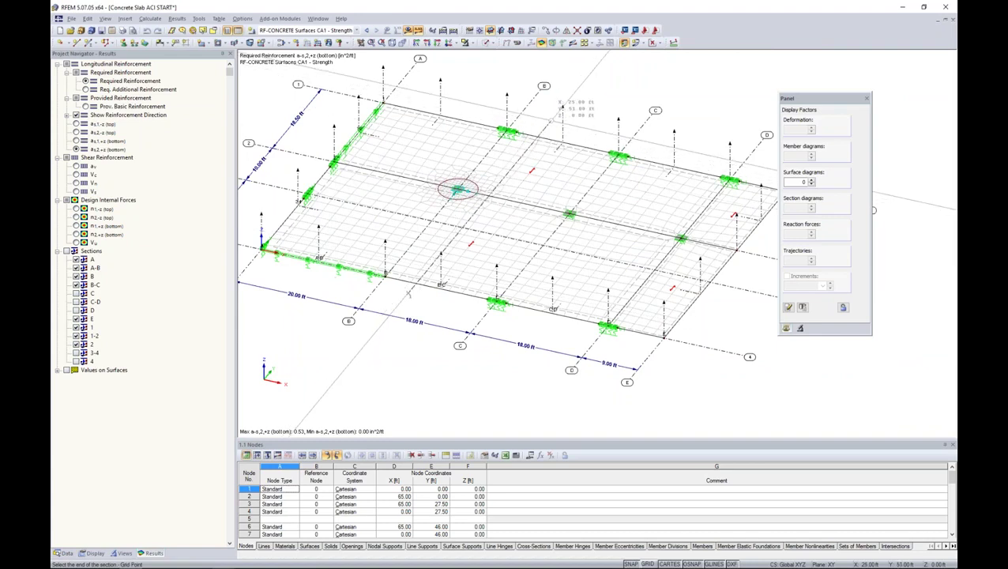
key("Escape")
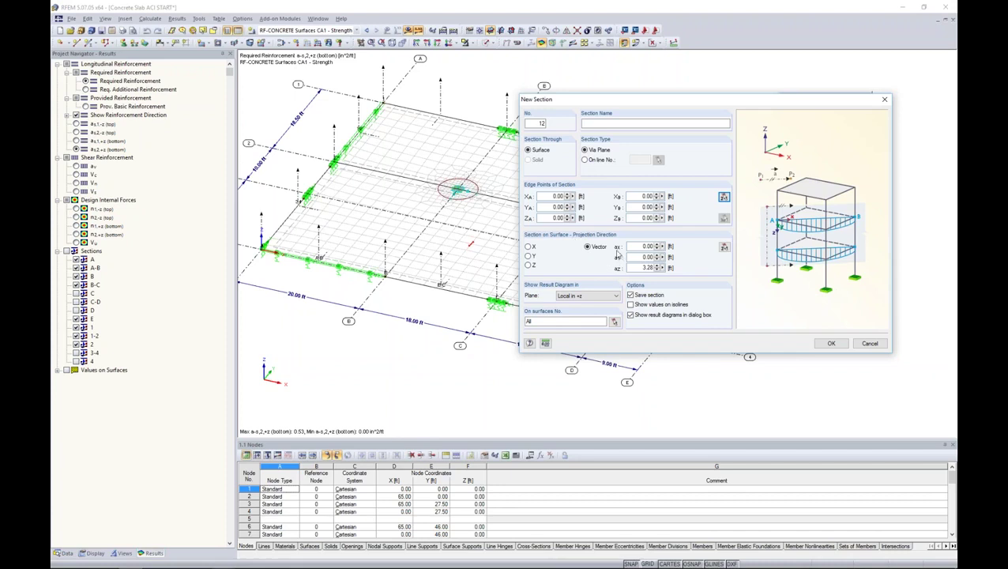
left_click(550, 321)
left_click(869, 343)
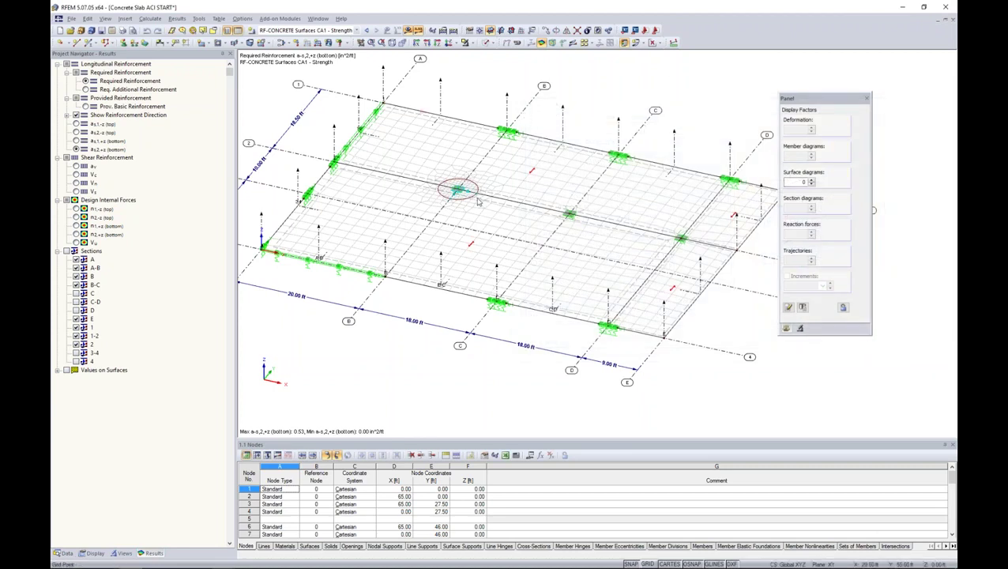
Display the required reinforcement a-s,2,+z (bottom) diagrams along the saved sections, hiding sections E, 1, 1-2 and 2.
left_click(554, 42)
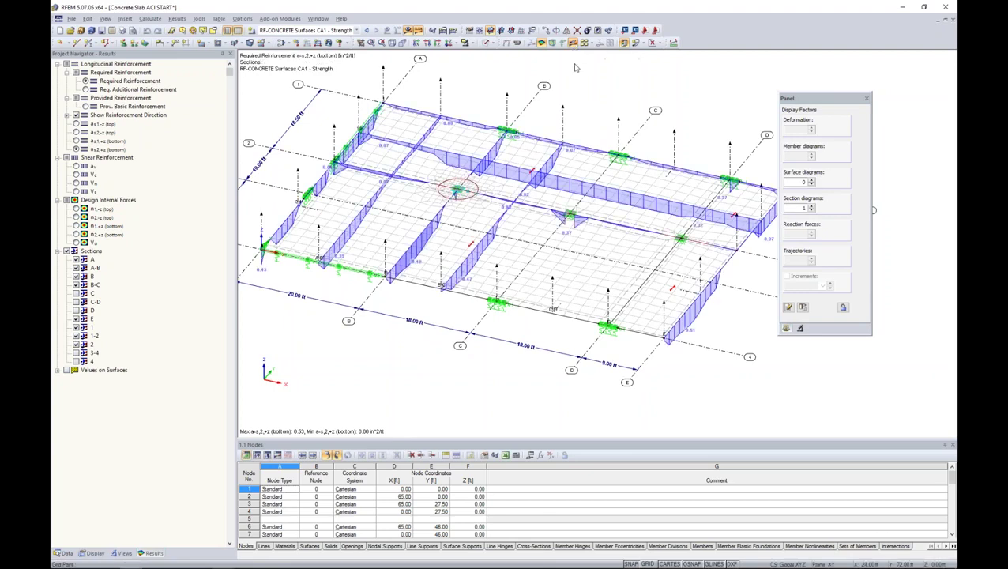
left_click(76, 318)
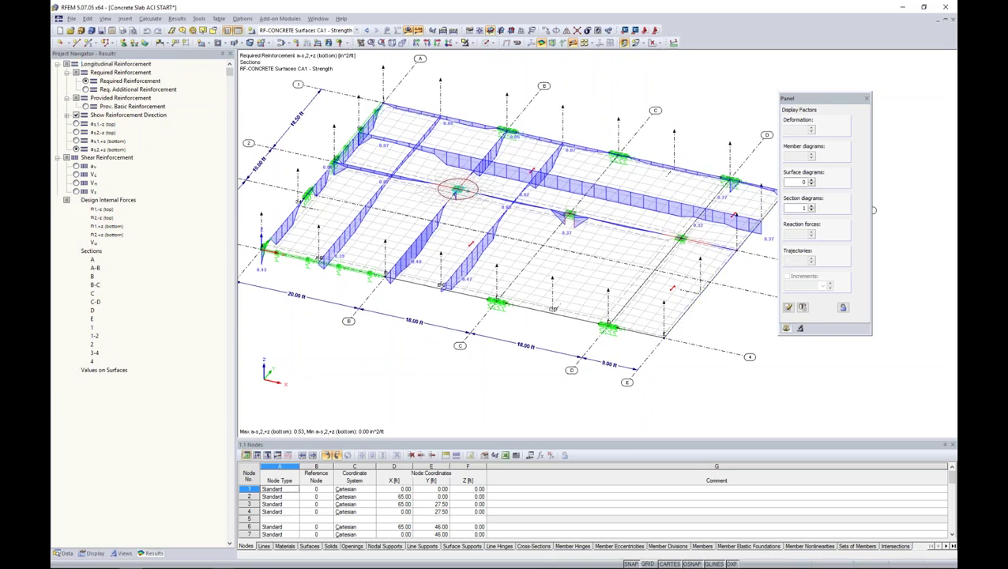
left_click(76, 327)
left_click(76, 336)
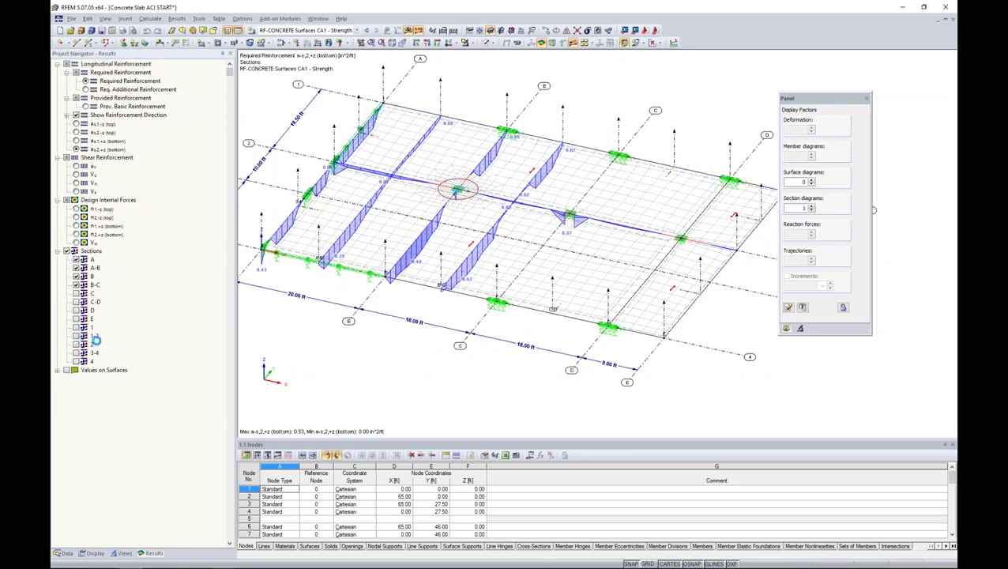
middle_click_drag(337, 346, 333, 308)
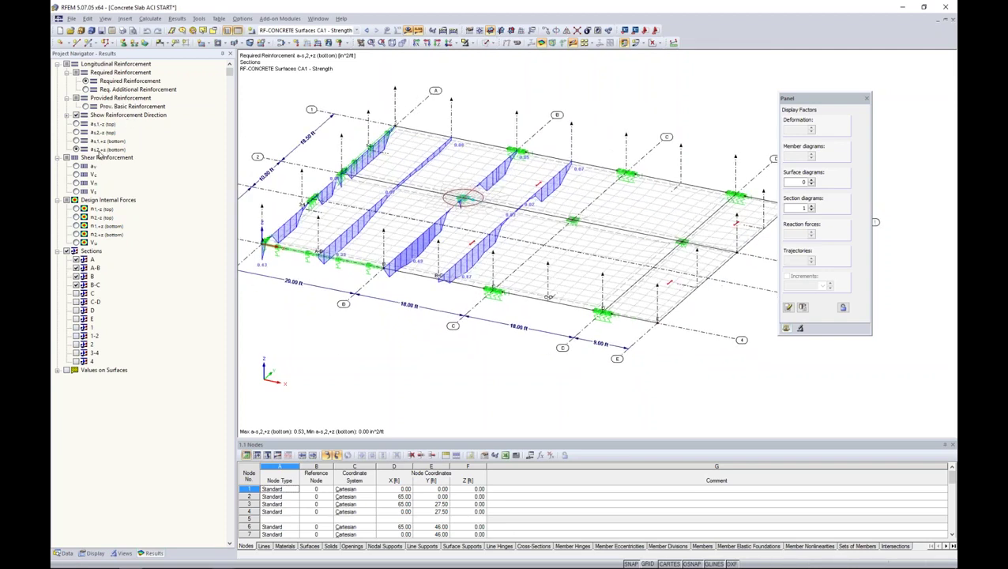
scroll(469, 246, "up", 3)
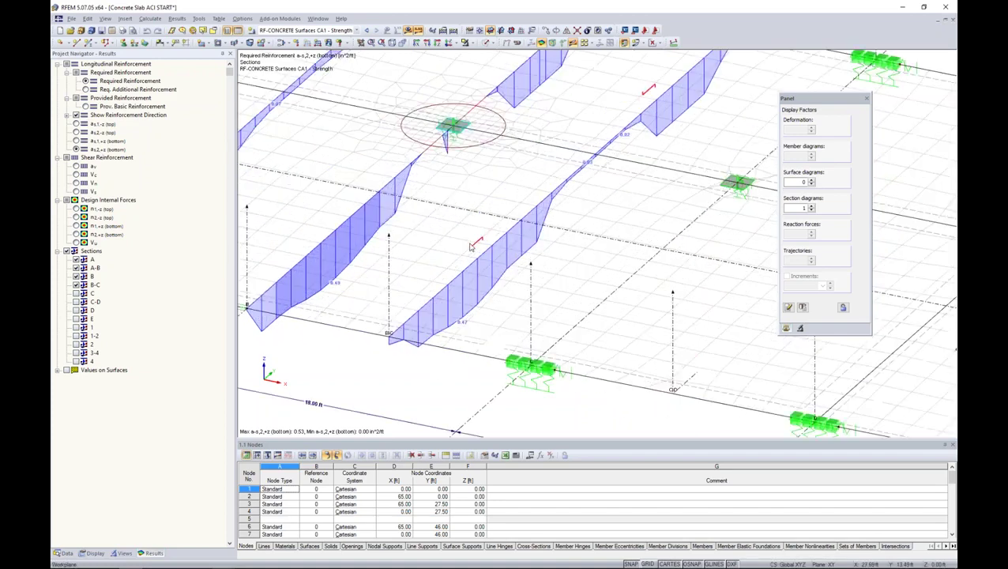
scroll(476, 241, "down", 4)
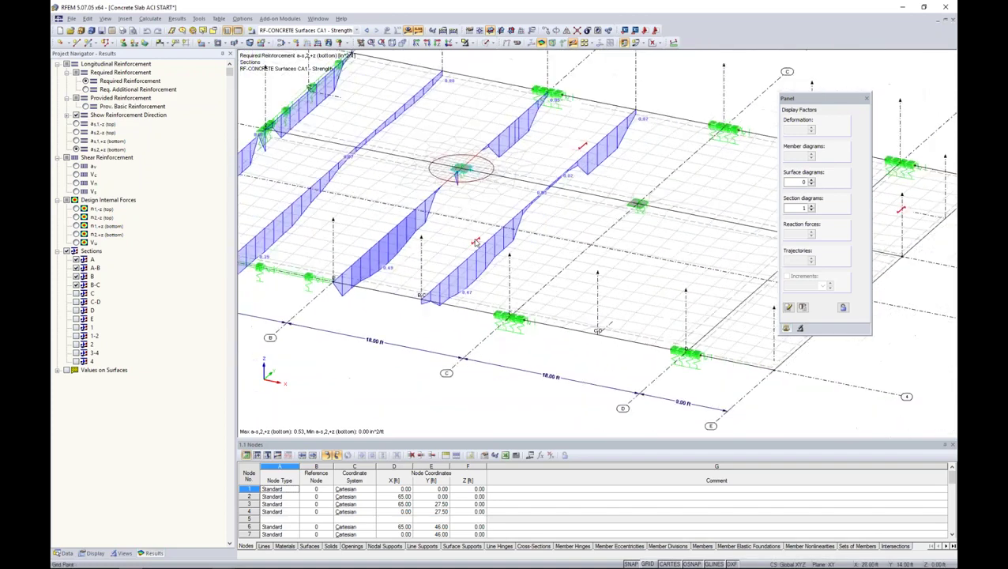
scroll(475, 242, "down", 1)
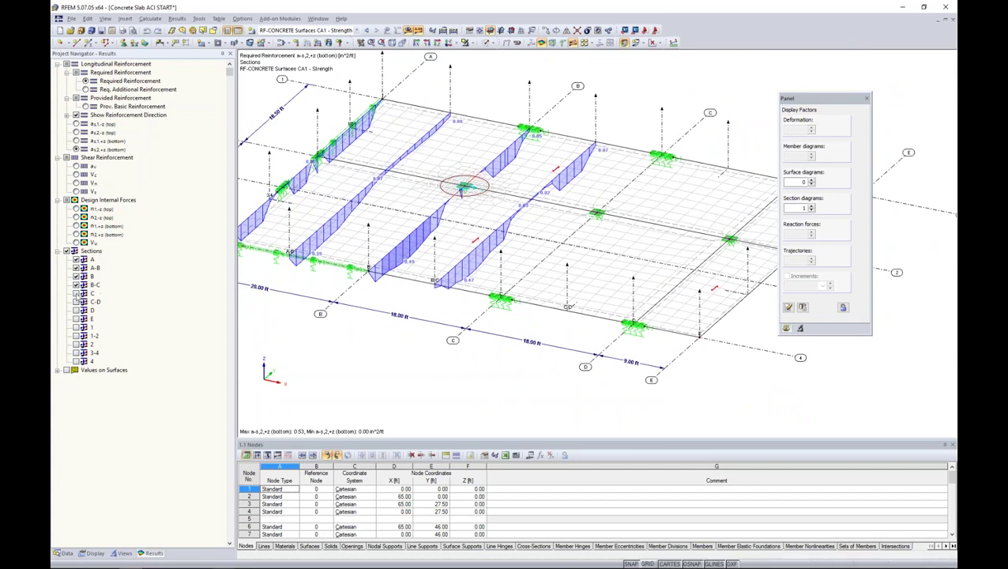
Show the reinforcement diagrams for sections C, C-D, D and E as well.
left_click(76, 293)
left_click(76, 302)
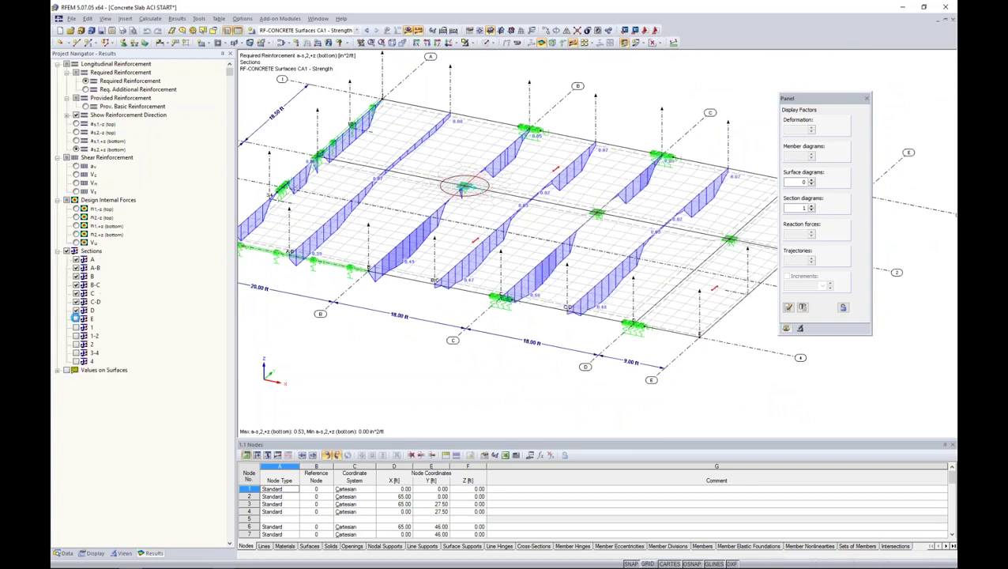
left_click(76, 310)
left_click(76, 318)
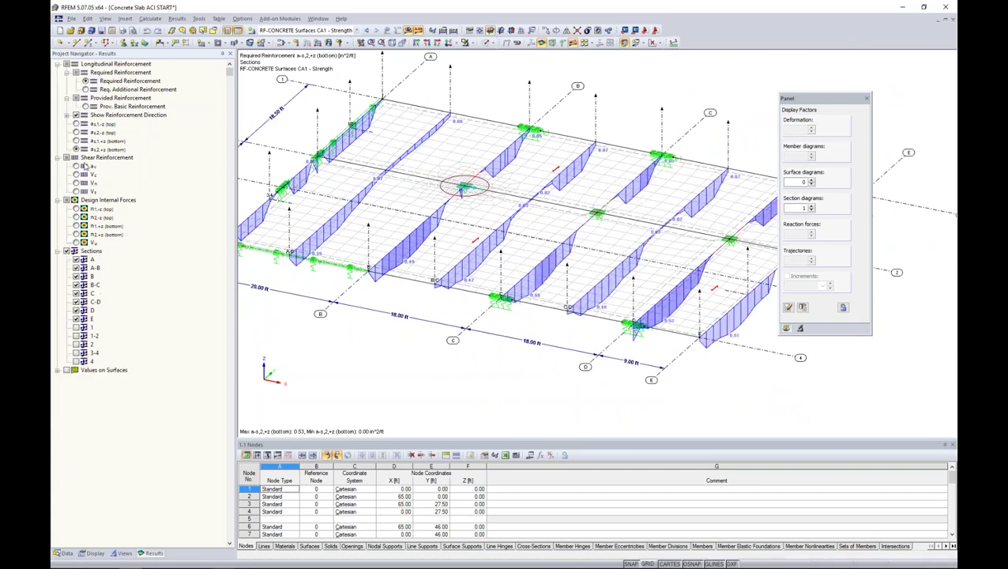
Compare a-s,1,-z (top) and a-s,1,+z (bottom) along the sections, with the section diagrams scaled by a factor of 2.
left_click(76, 124)
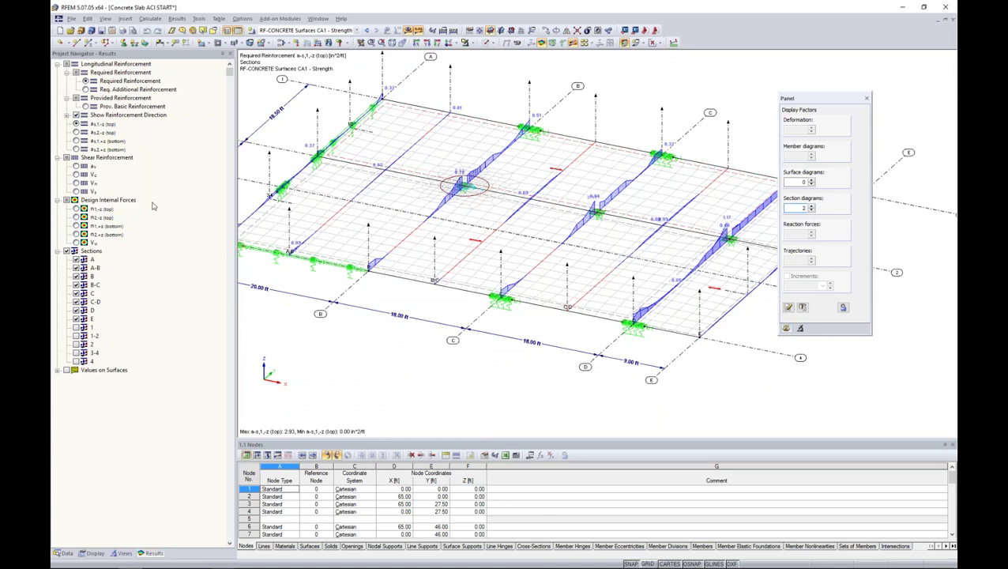
left_click(75, 141)
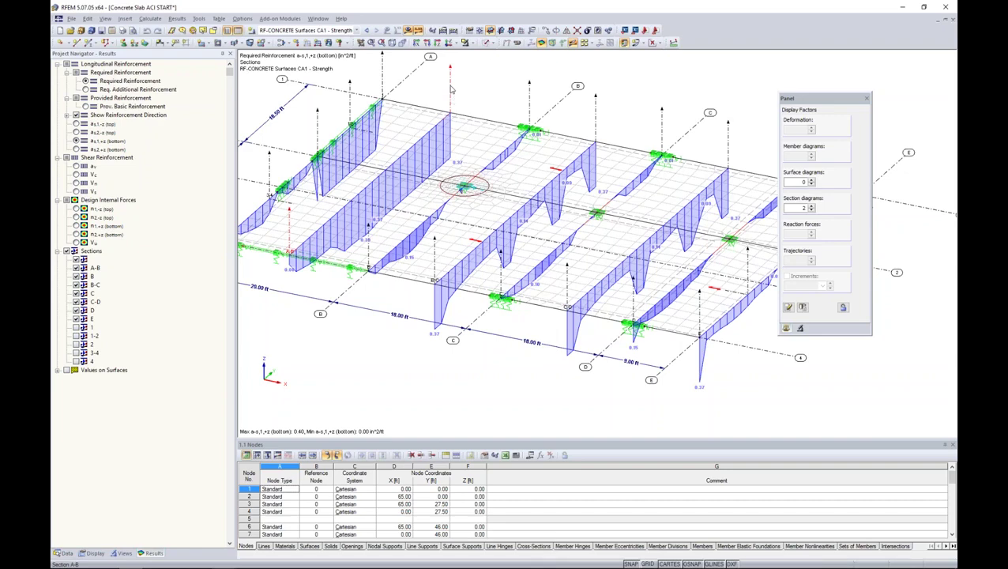
Open the result diagram for section A-B and show all four top and bottom reinforcement curves.
right_click(452, 90)
left_click(473, 118)
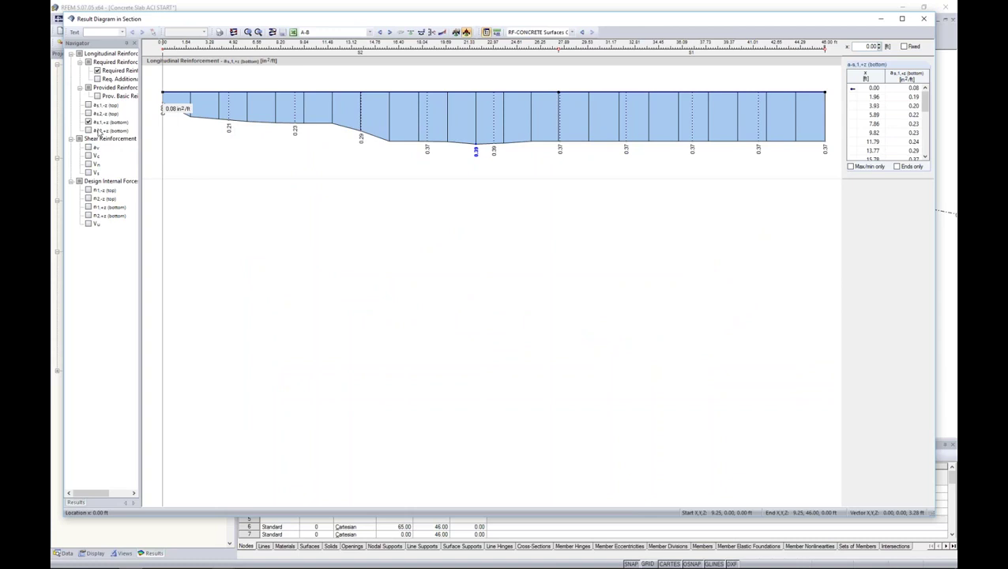
left_click(88, 105)
left_click(88, 114)
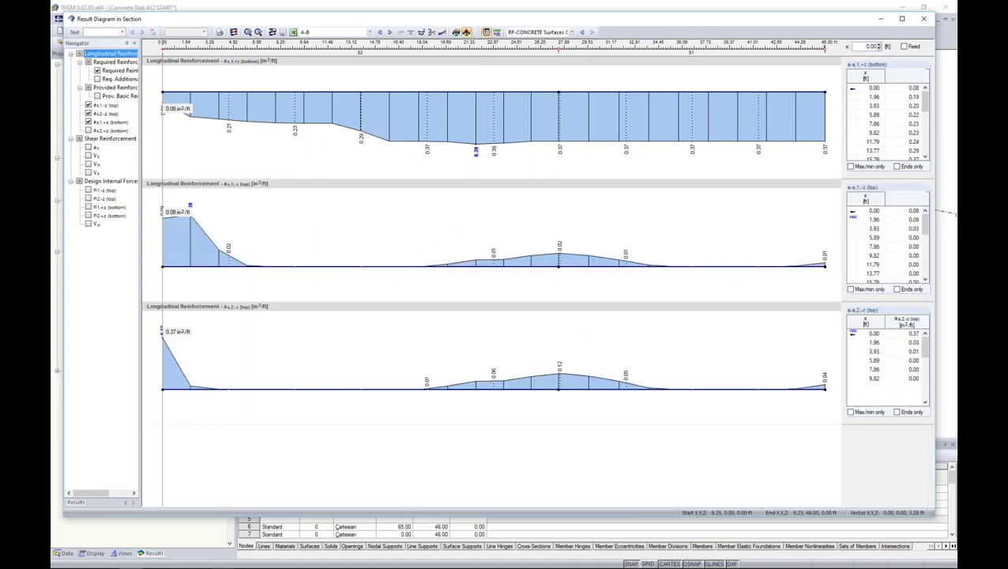
left_click(88, 130)
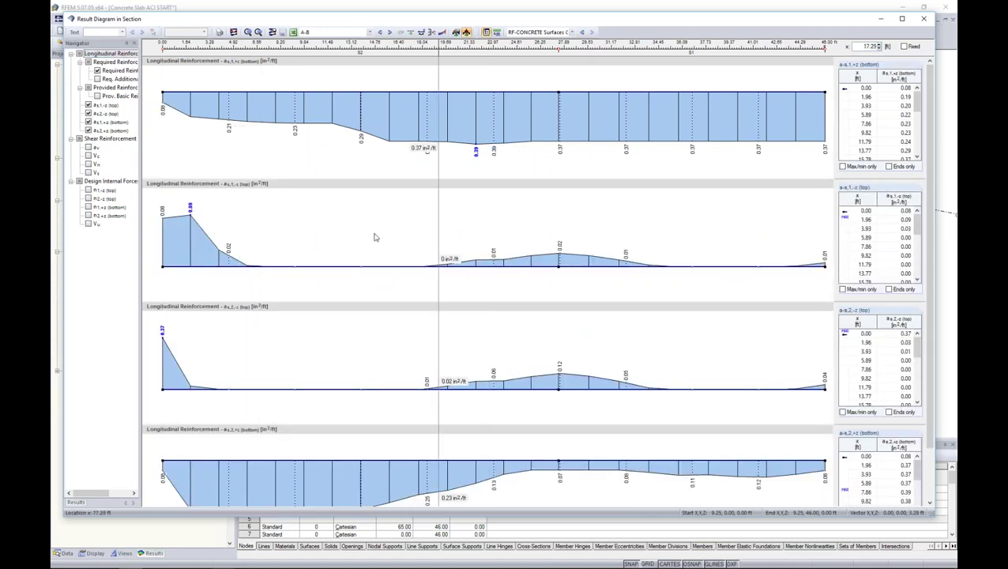
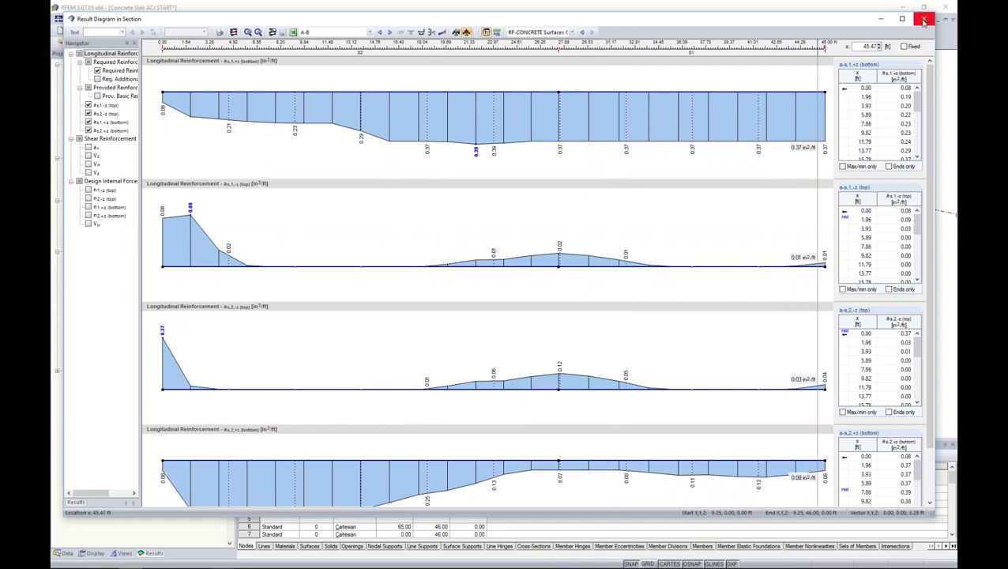
Examine the four reinforcement curves for section B-C and close the result diagram.
left_click(365, 33)
left_click(332, 60)
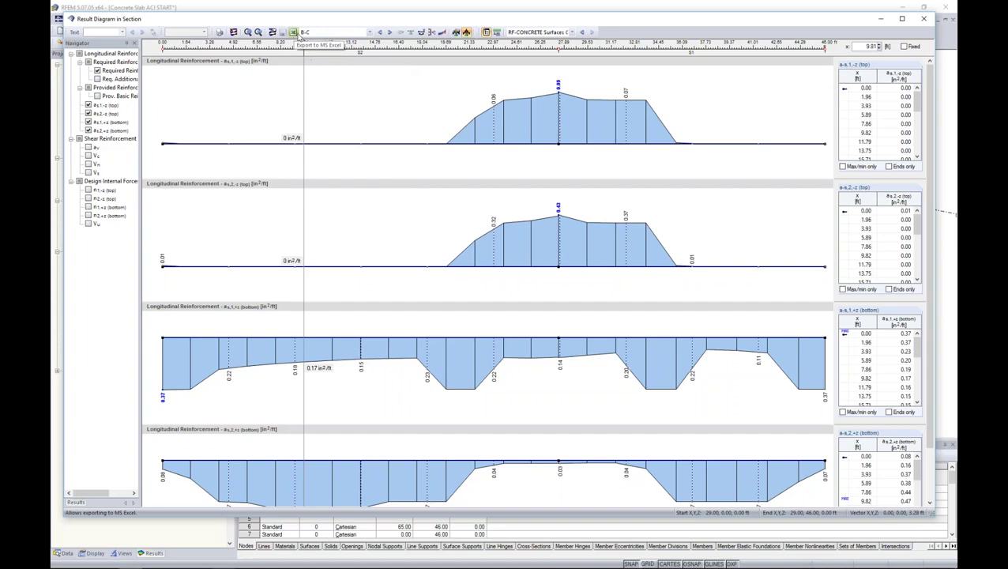
left_click(923, 19)
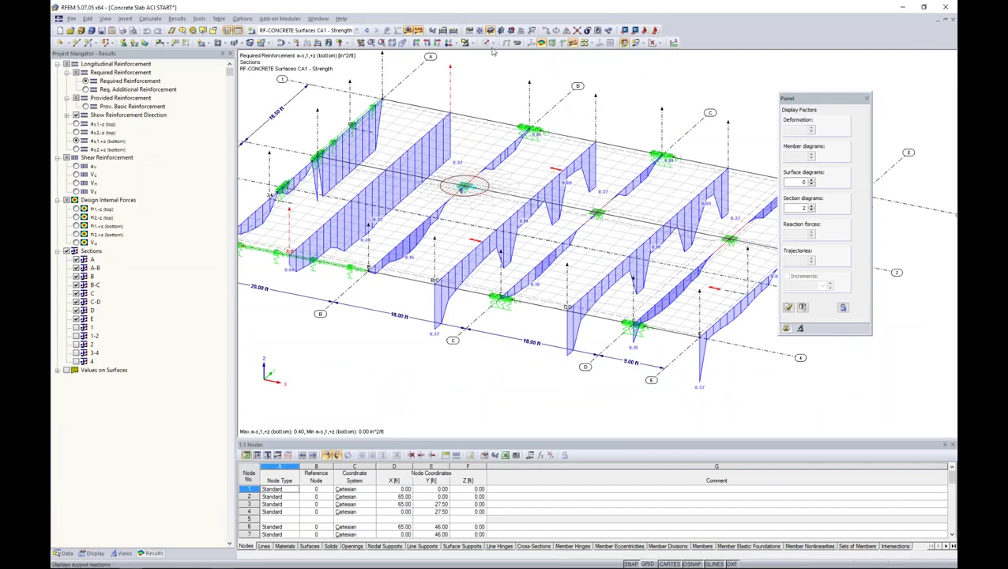
View the slab and its section lines in plan along the Z-axis.
left_click(448, 43)
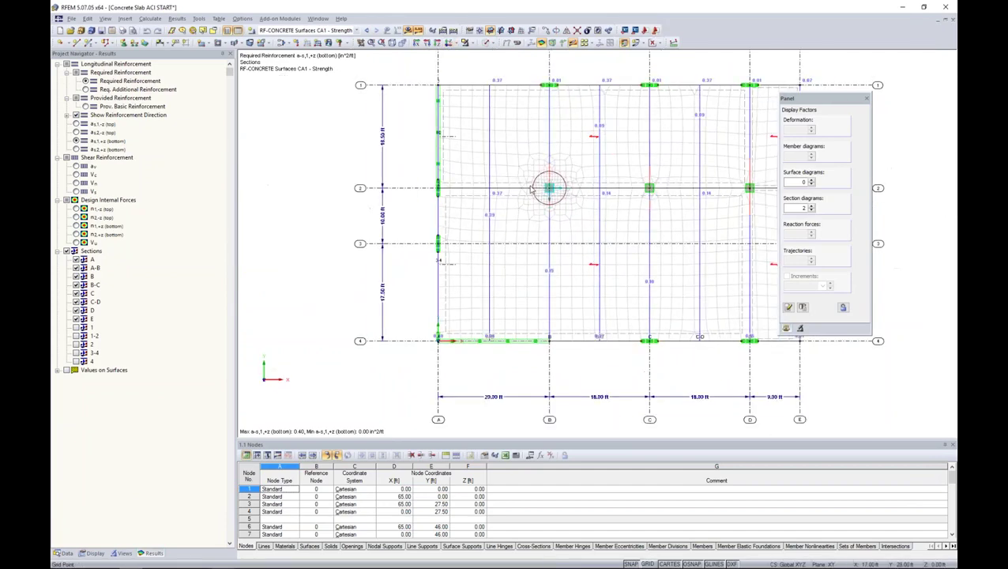
scroll(545, 205, "up", 2)
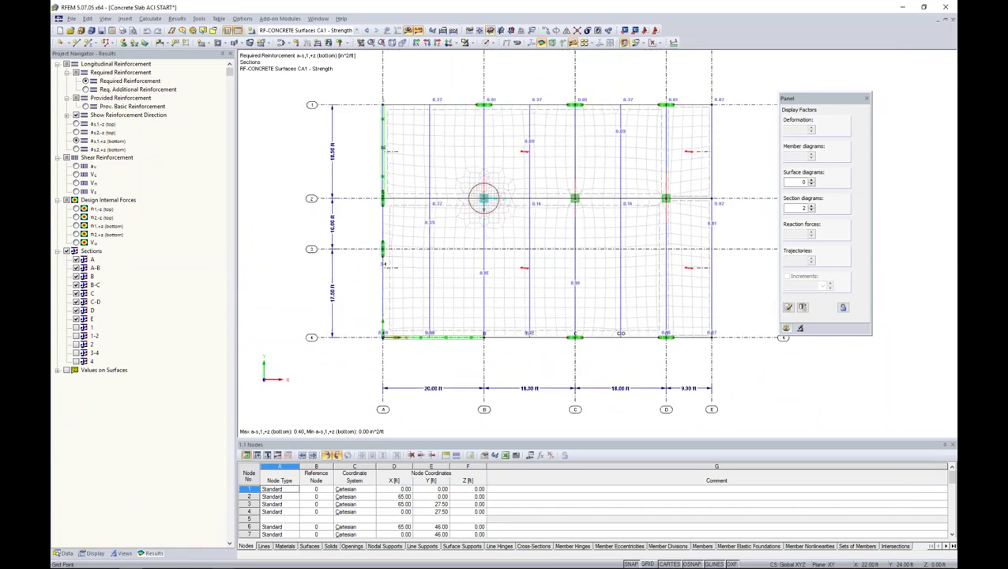
middle_click_drag(545, 204, 534, 222)
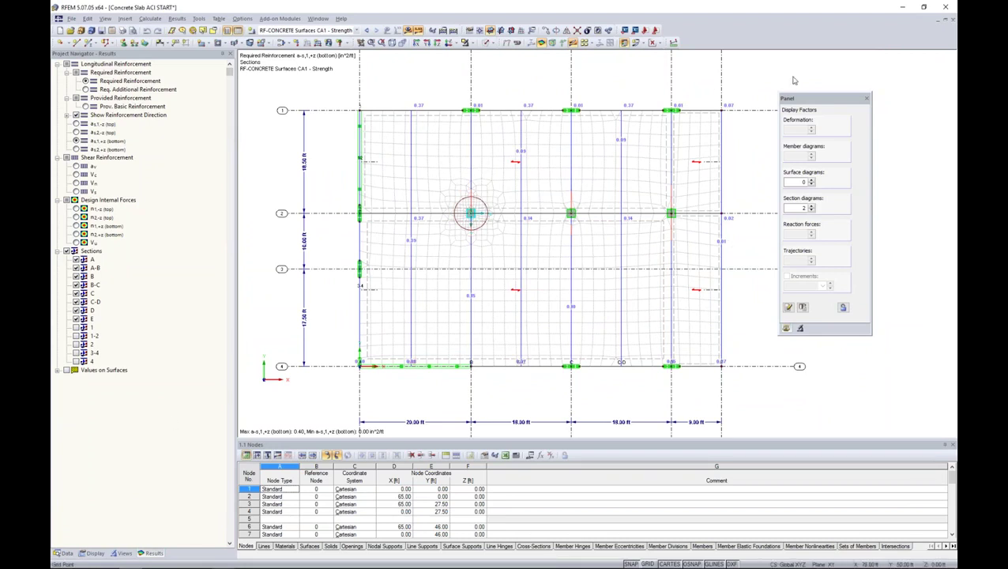
Copy the RF-CONCRETE Surfaces case CA1 - Strength to case 2, described as "Strength + Service - Basic", and make the copy current.
left_click(278, 19)
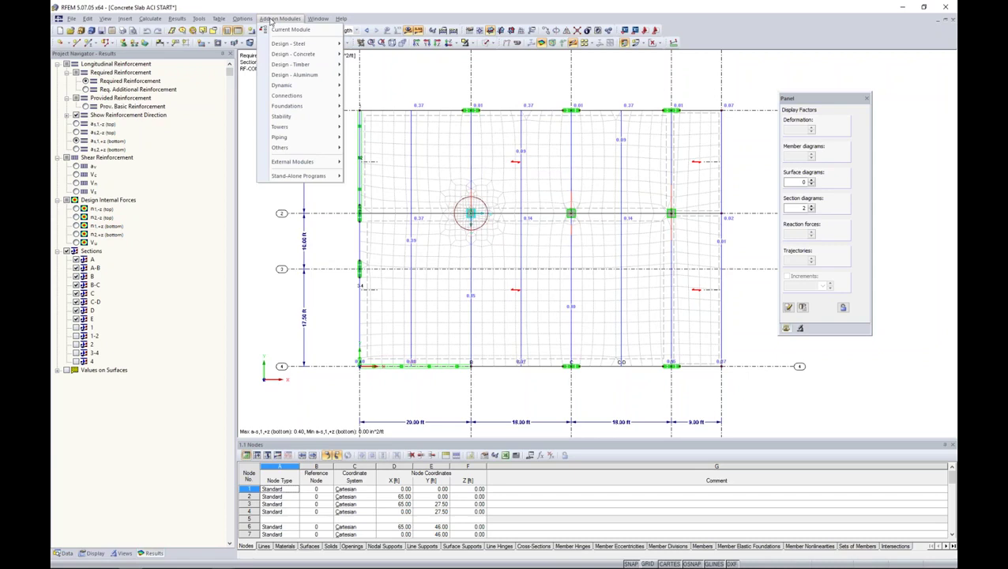
left_click(289, 29)
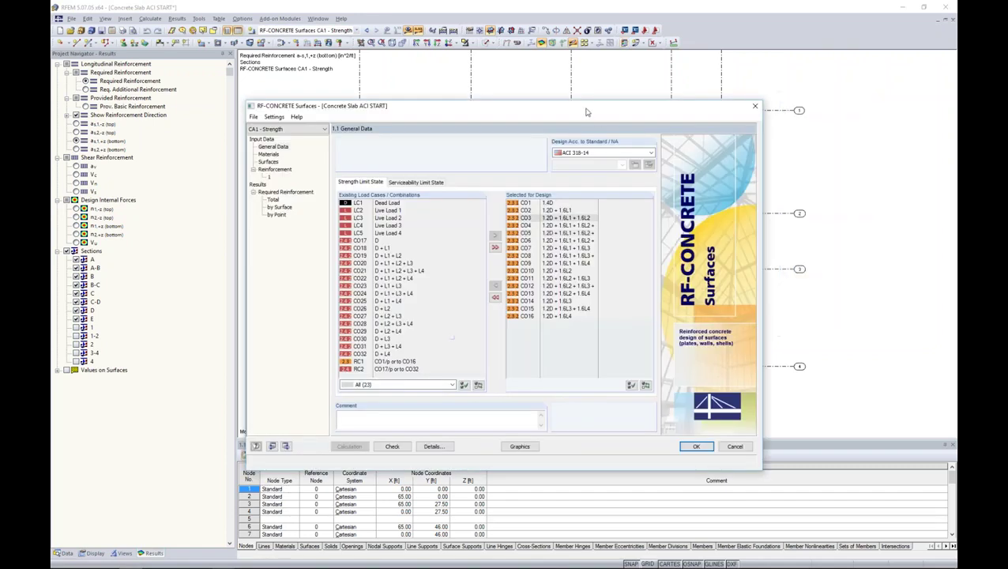
left_click_drag(586, 111, 610, 97)
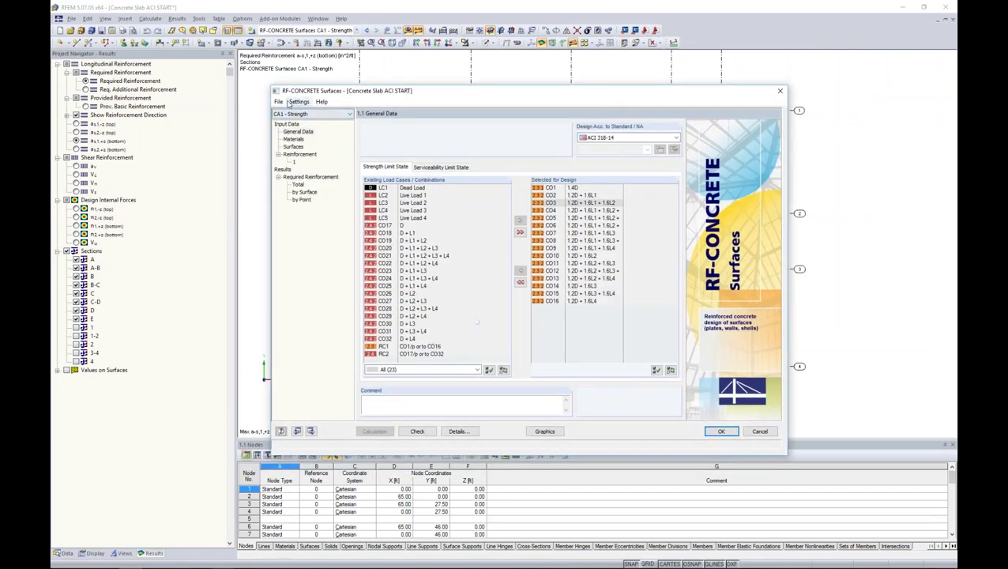
left_click(280, 102)
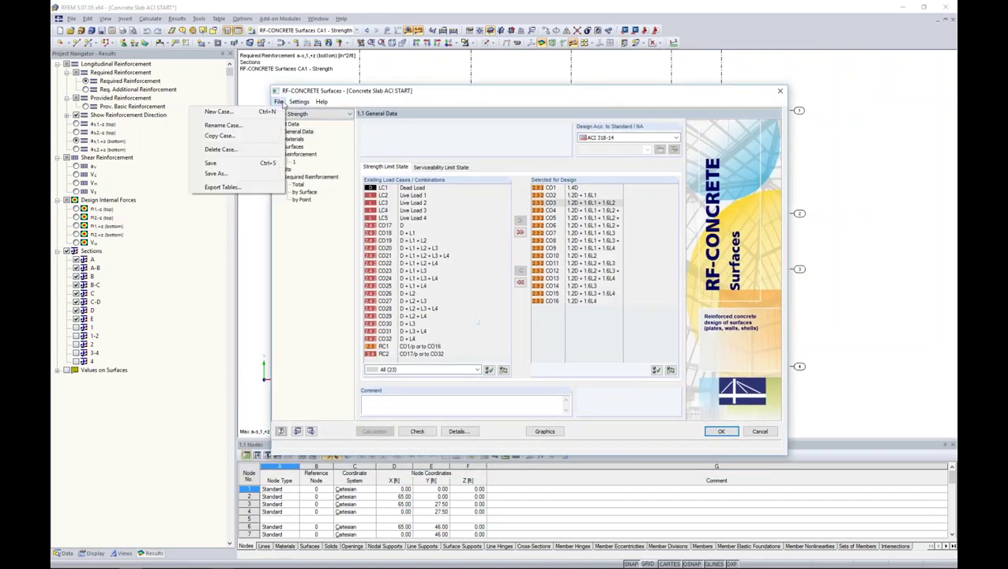
left_click(258, 138)
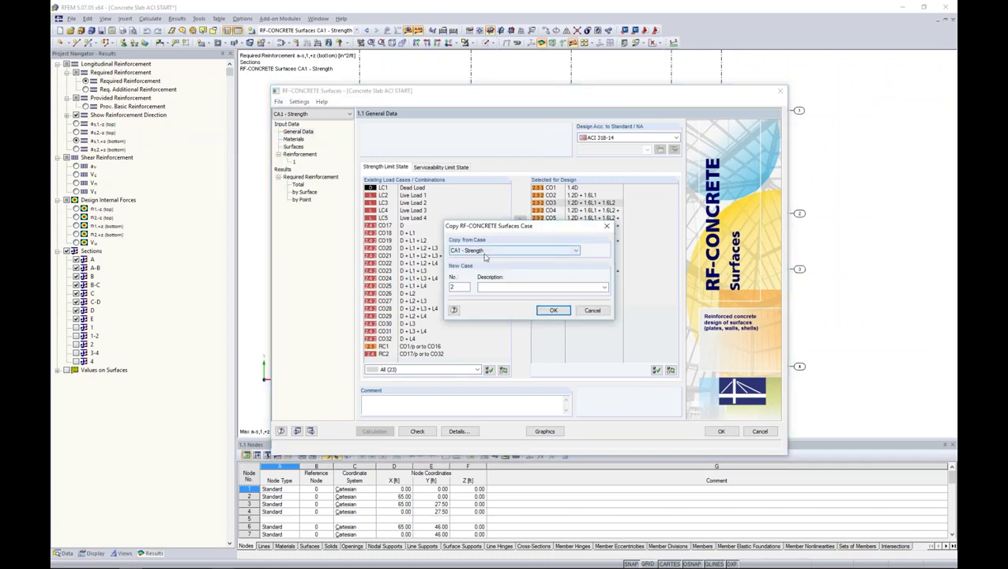
left_click(479, 287)
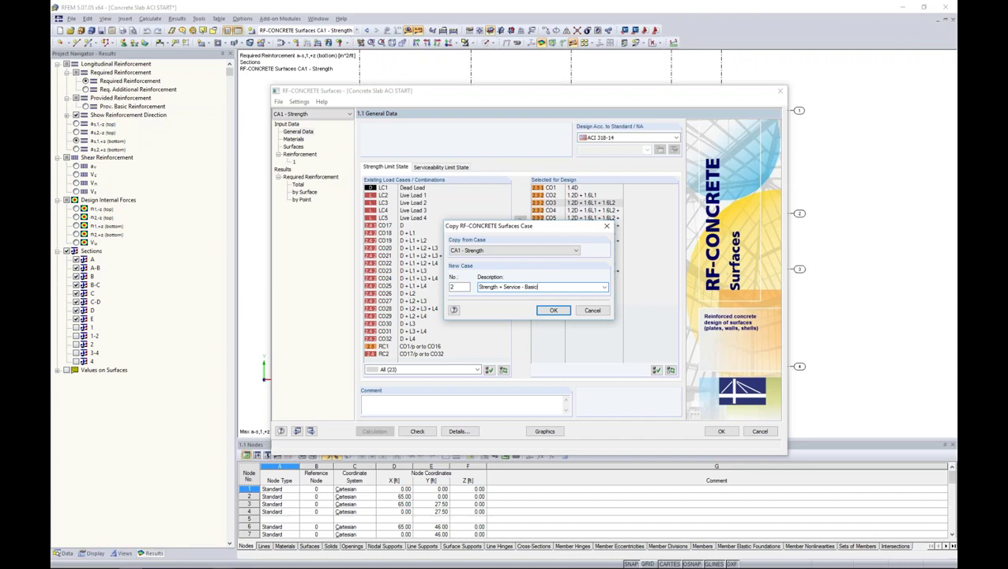
left_click(554, 310)
left_click(330, 115)
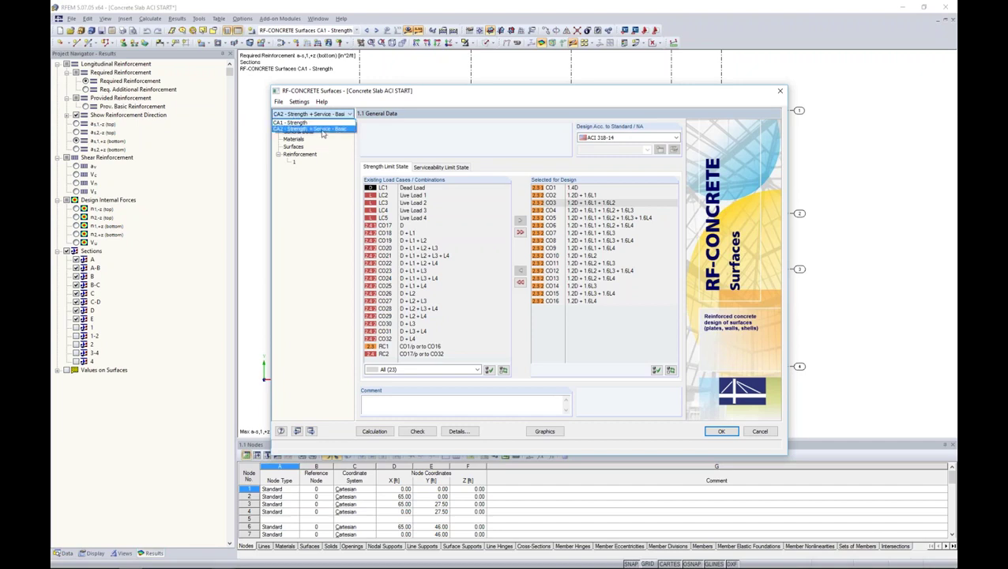
left_click(323, 132)
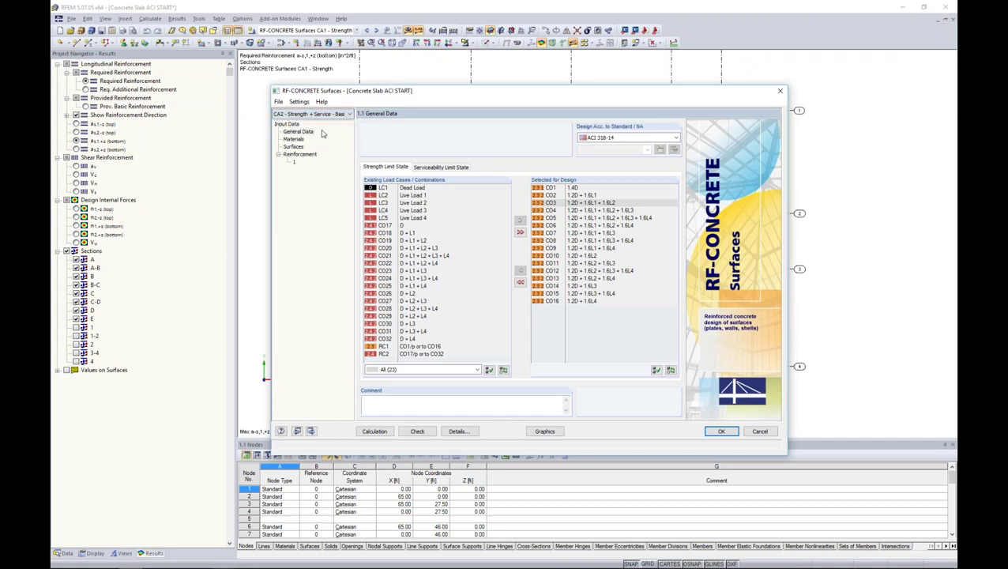
Select load combinations CO17 to CO32 for the serviceability limit state design.
left_click(432, 168)
scroll(405, 197, "down", 7)
left_click(405, 196)
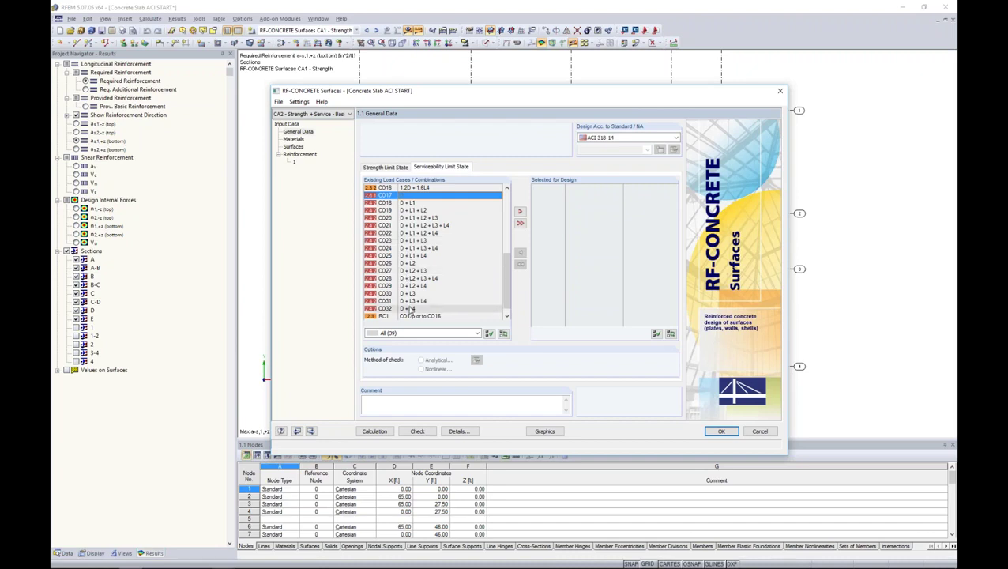
left_click(409, 308, "shift")
left_click(520, 210)
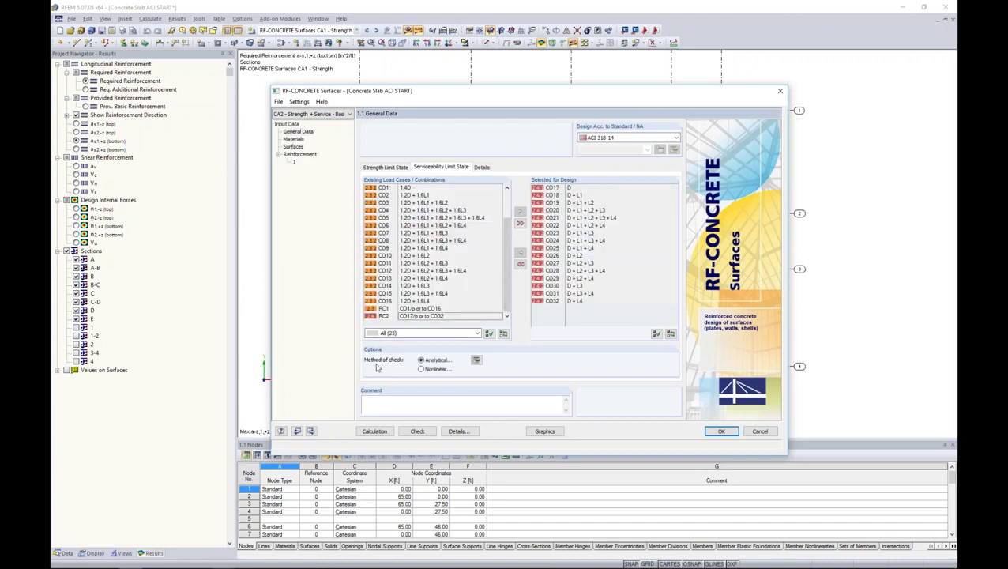
Configure the analytical serviceability check, turning off the automatic increase of required longitudinal reinforcement.
left_click(421, 371)
left_click(476, 360)
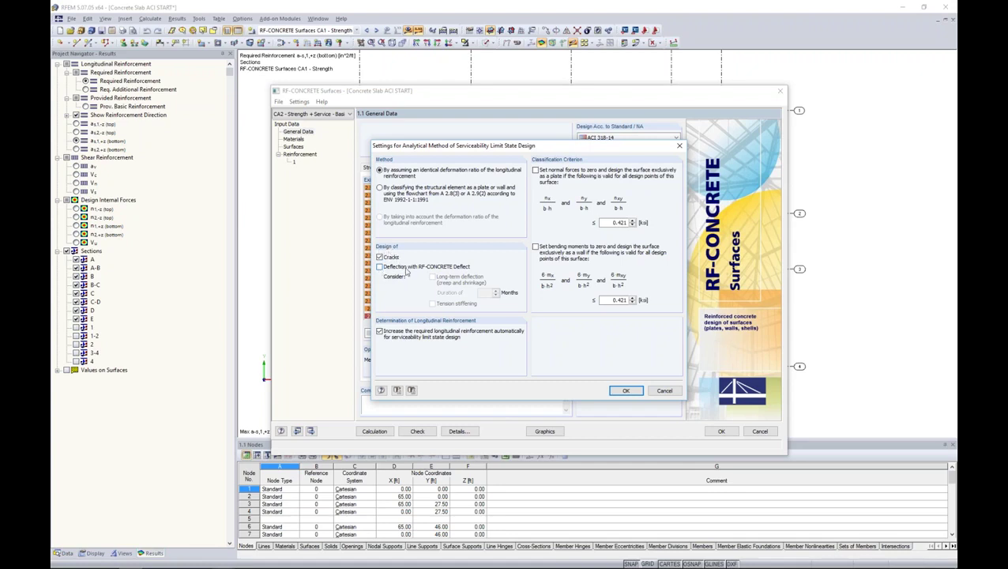
left_click(381, 333)
left_click(625, 390)
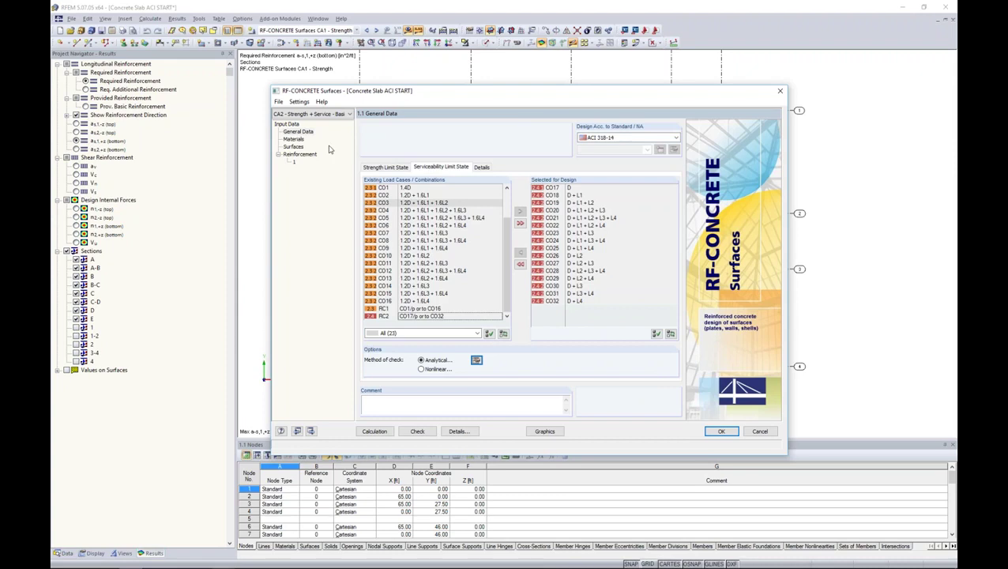
Choose the 0.012 in crack width limit for humidity, moist air and soil at both top and bottom of surfaces 1-4.
left_click(297, 140)
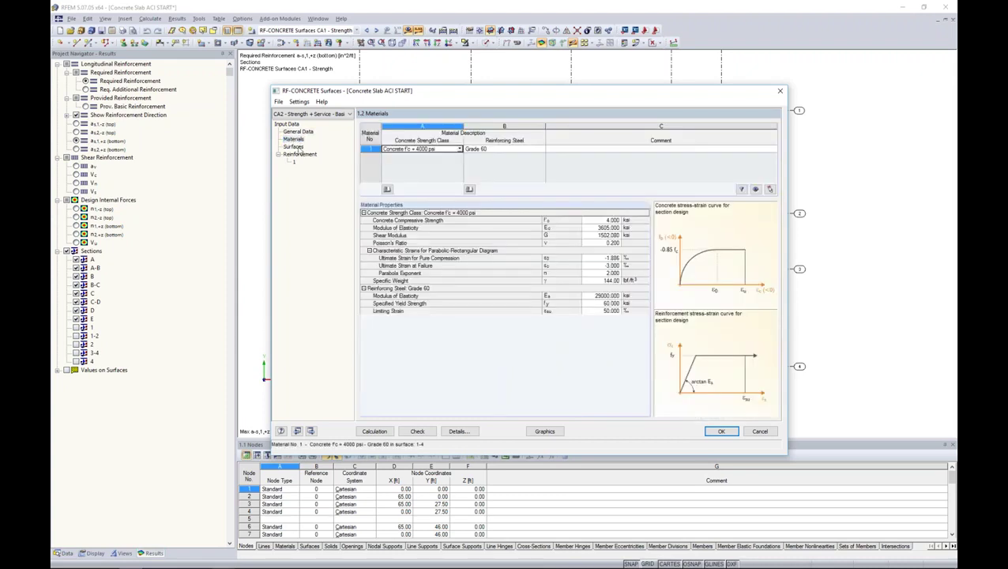
left_click(293, 147)
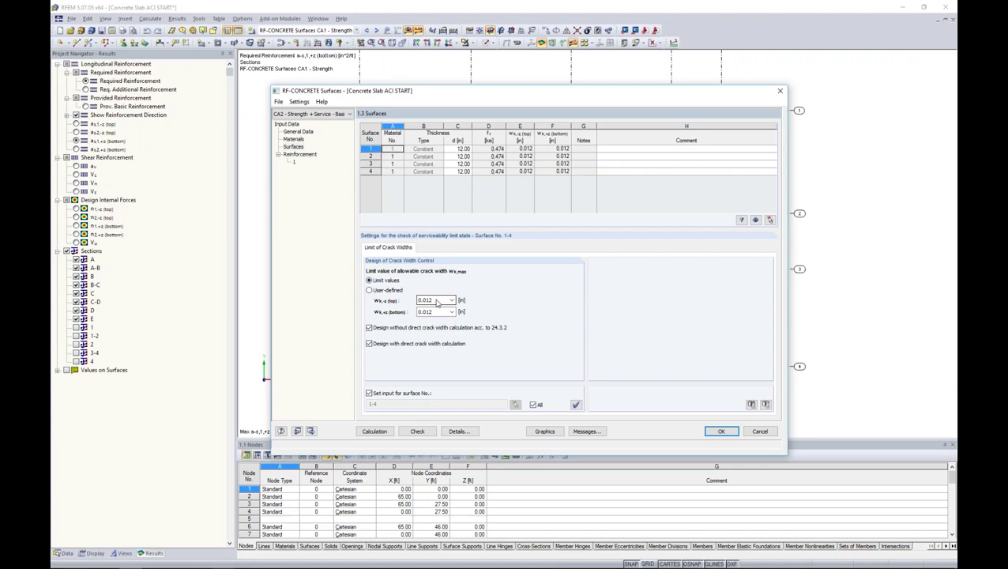
left_click(437, 302)
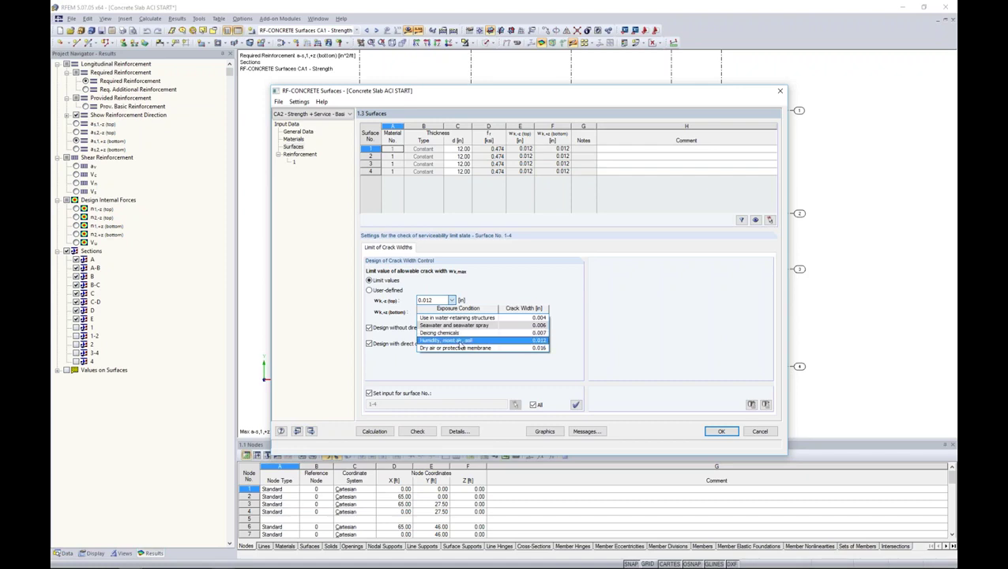
left_click(519, 342)
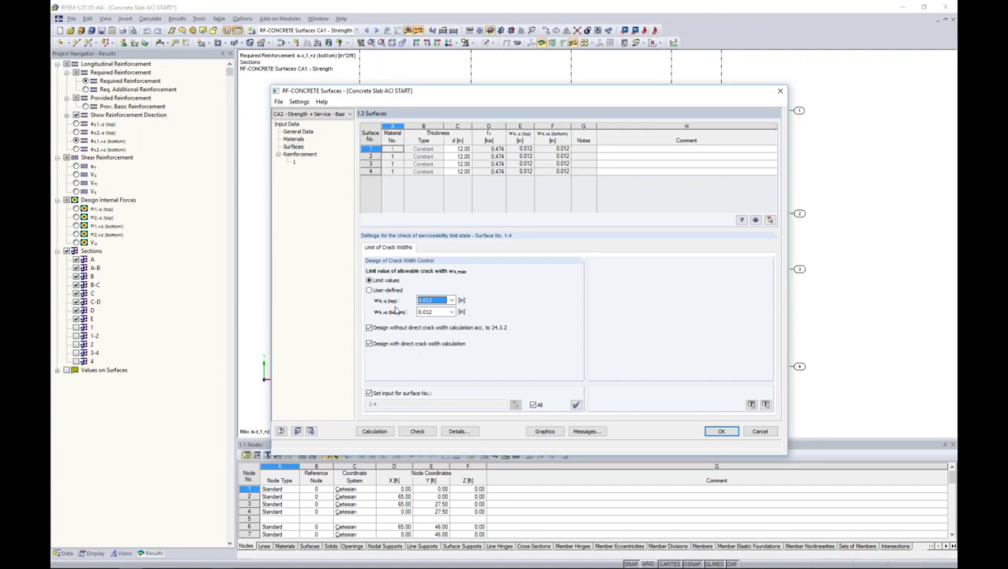
left_click(450, 311)
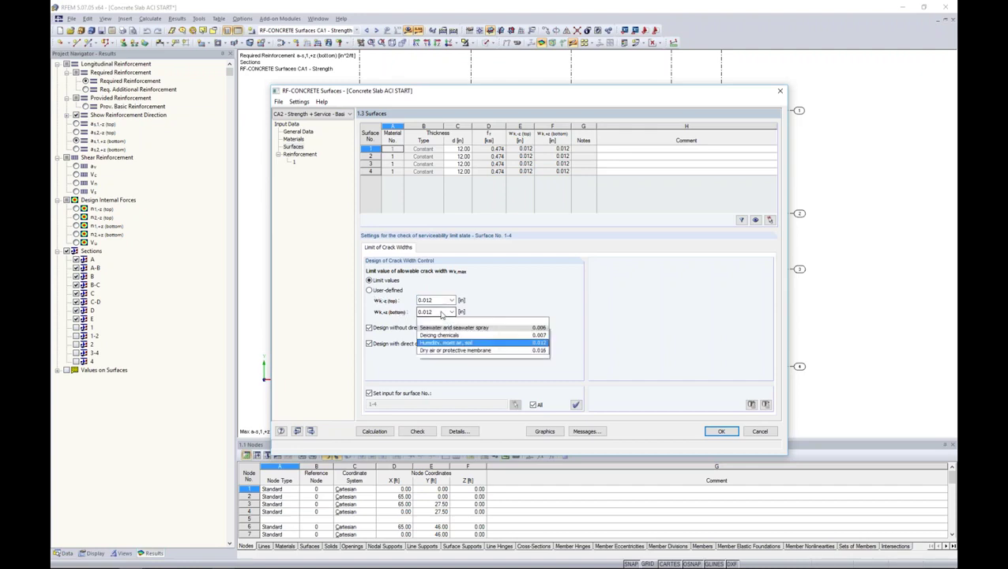
left_click(436, 357)
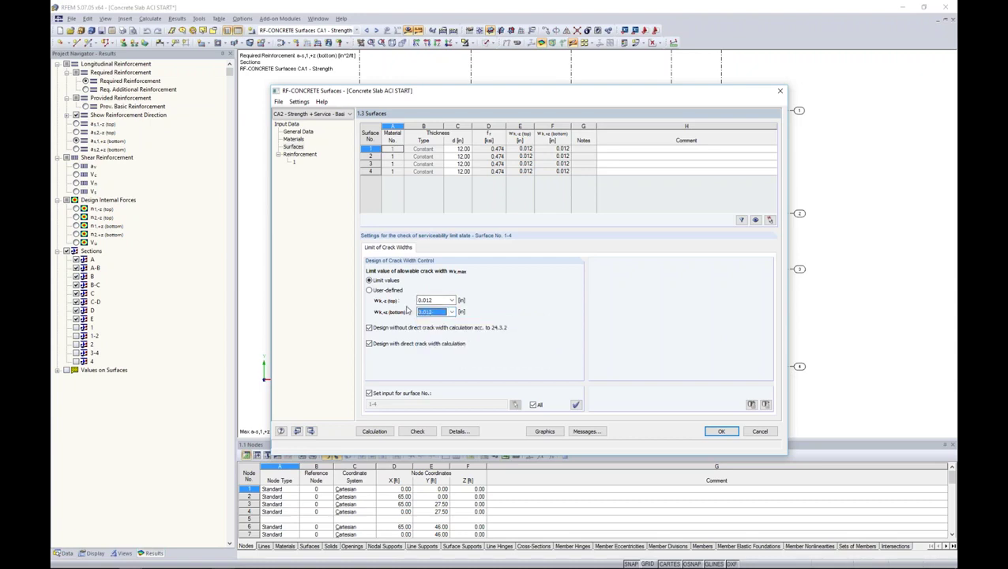
left_click(369, 291)
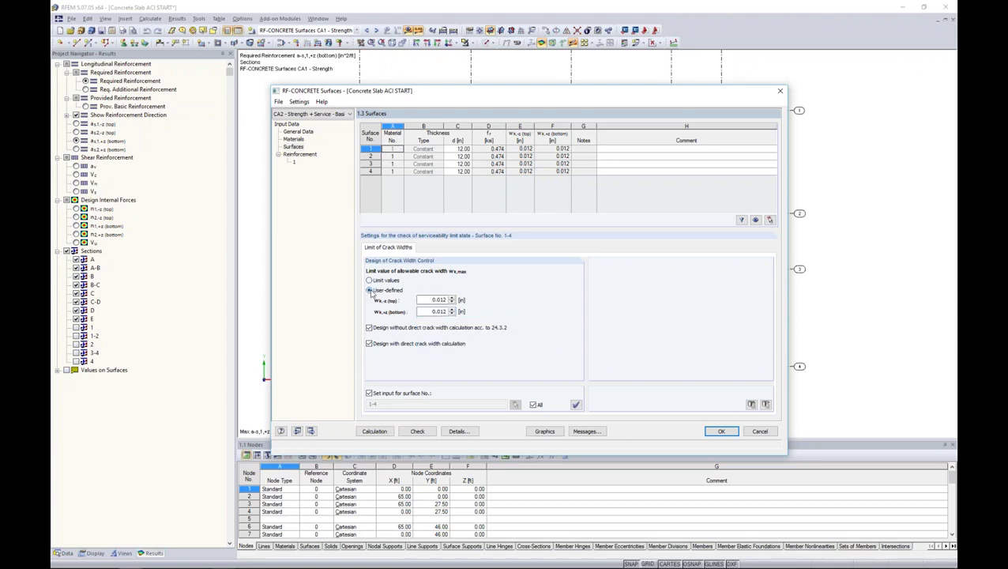
double_click(427, 300)
key("Tab")
left_click(368, 280)
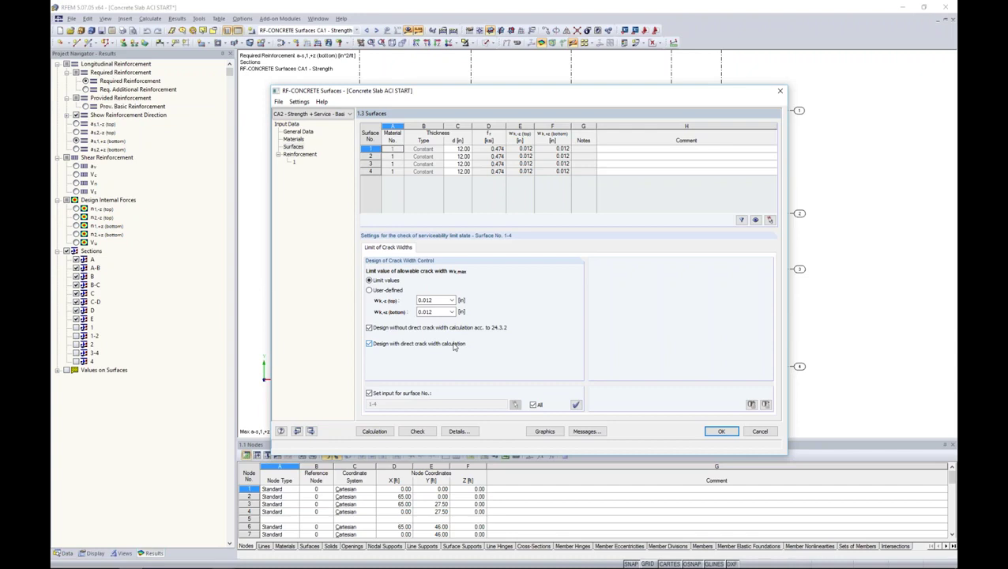
Open the reinforcement settings for surfaces 1-4.
left_click(310, 155)
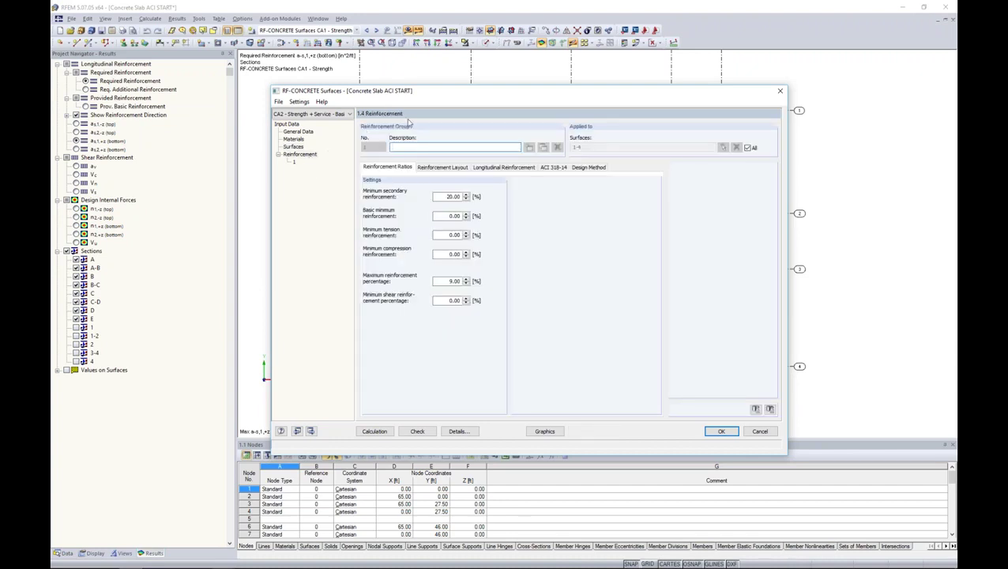
Review the reinforcement layout and longitudinal reinforcement settings, and browse the United States rolls and sheets in the mesh reinforcement library without importing any.
left_click(424, 169)
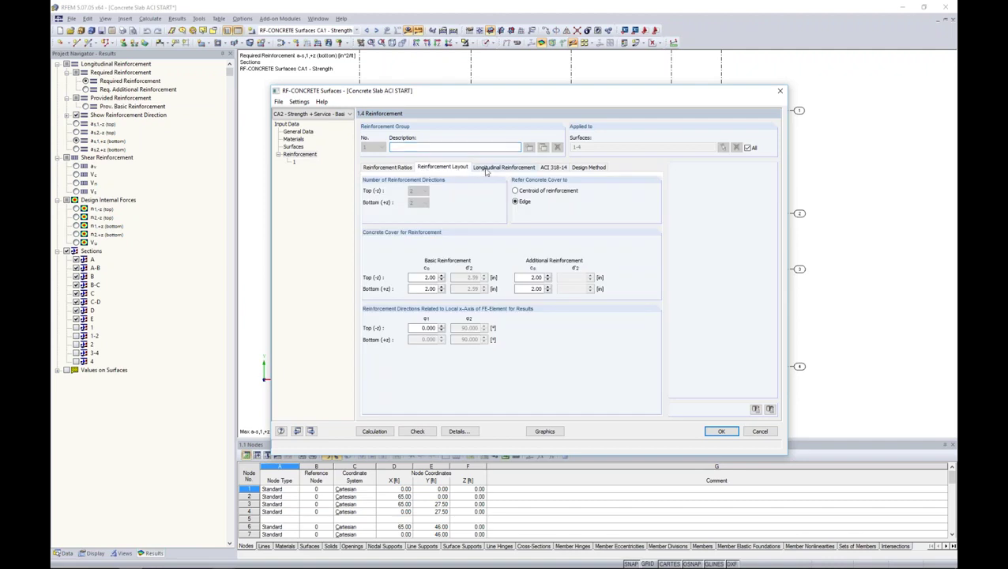
left_click(485, 170)
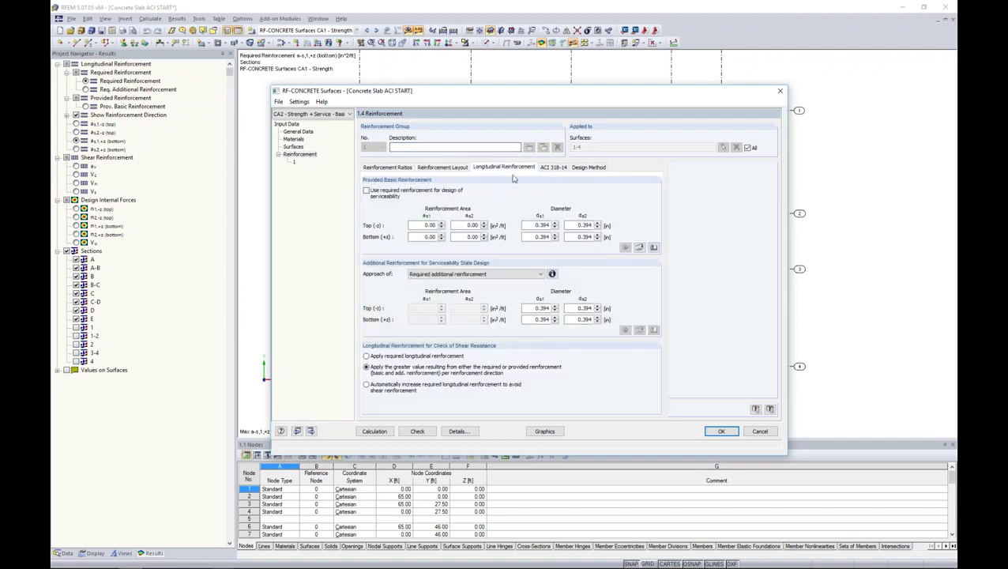
left_click(427, 225)
left_click(431, 237)
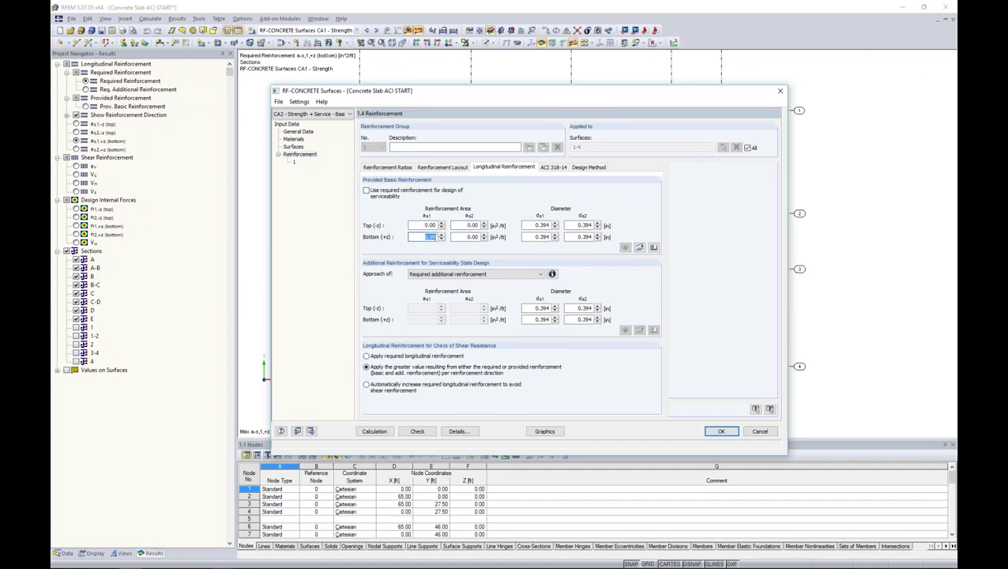
left_click(654, 248)
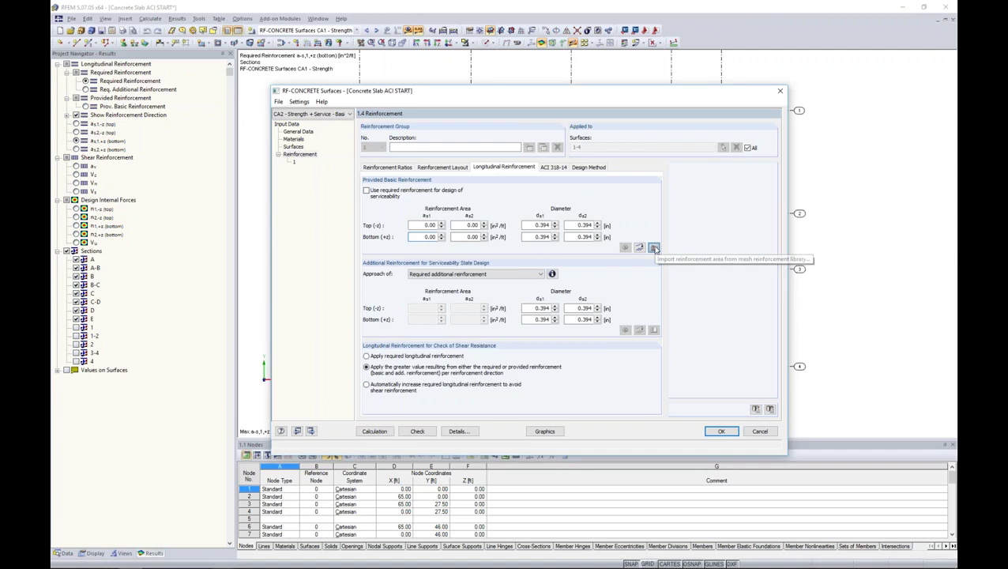
left_click(467, 171)
left_click(464, 183)
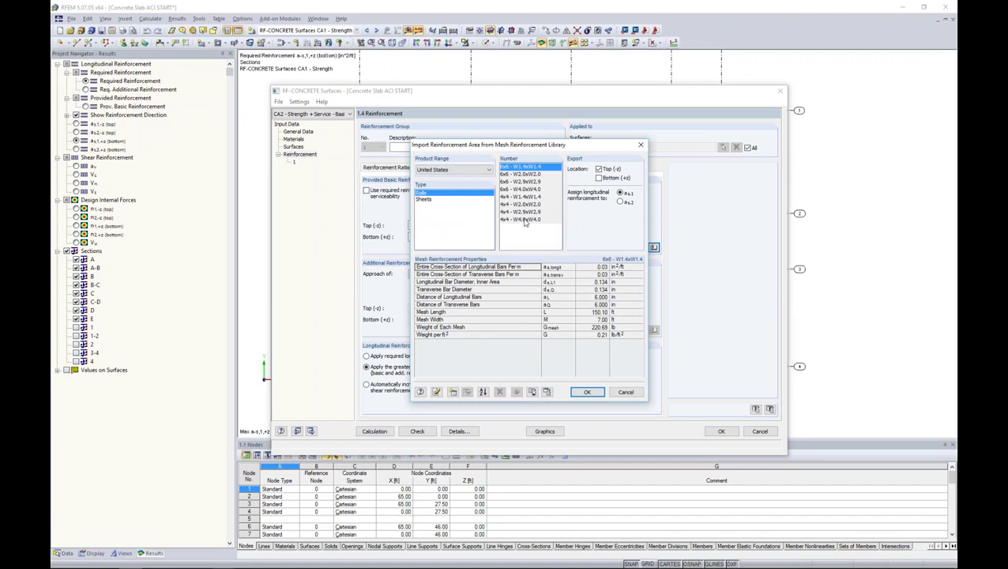
left_click(427, 200)
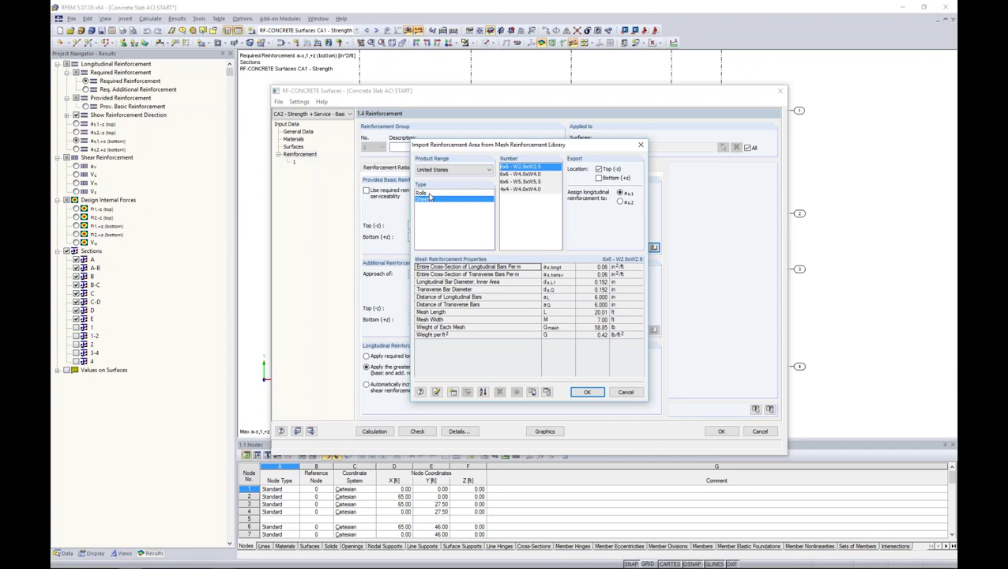
left_click(424, 193)
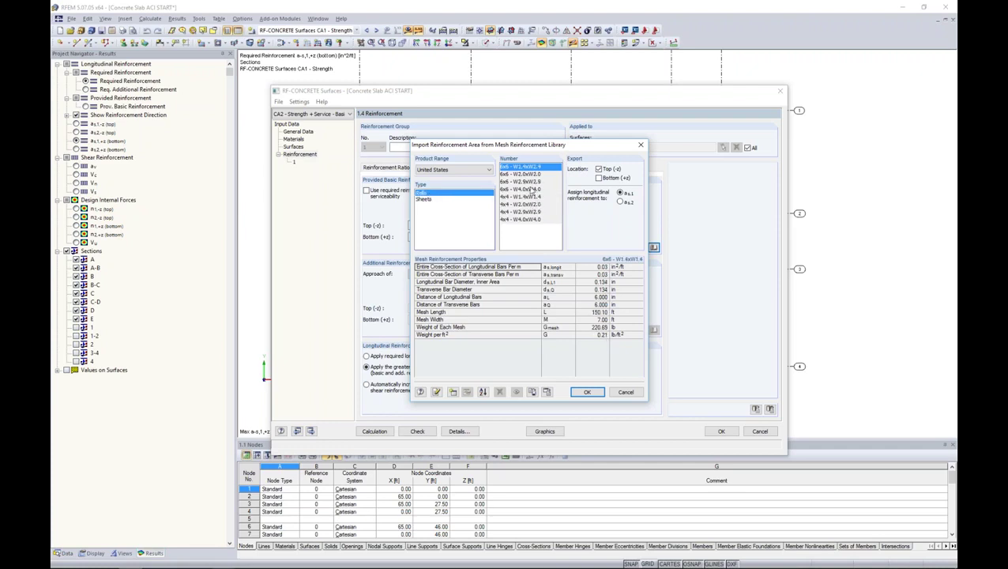
left_click(430, 201)
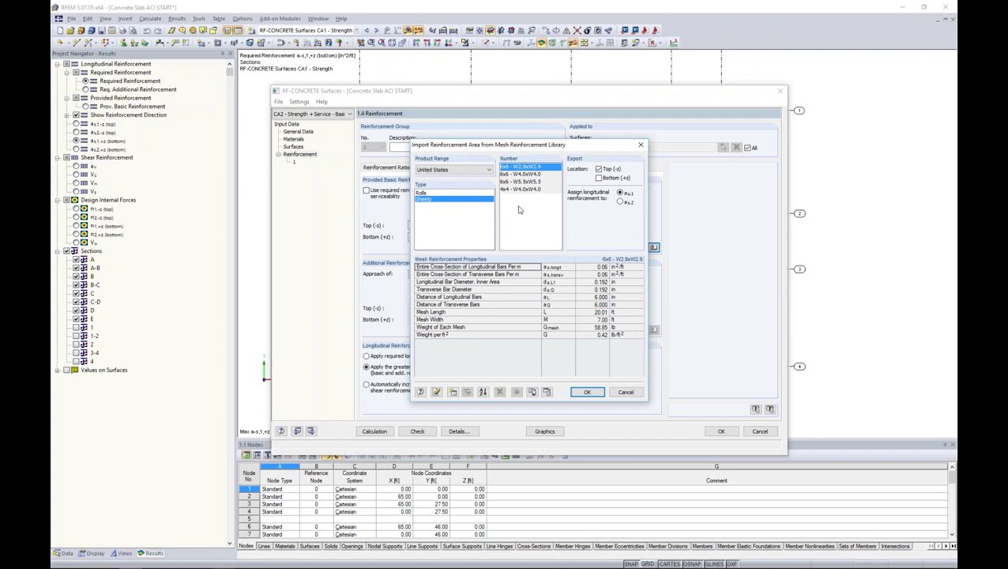
left_click(625, 393)
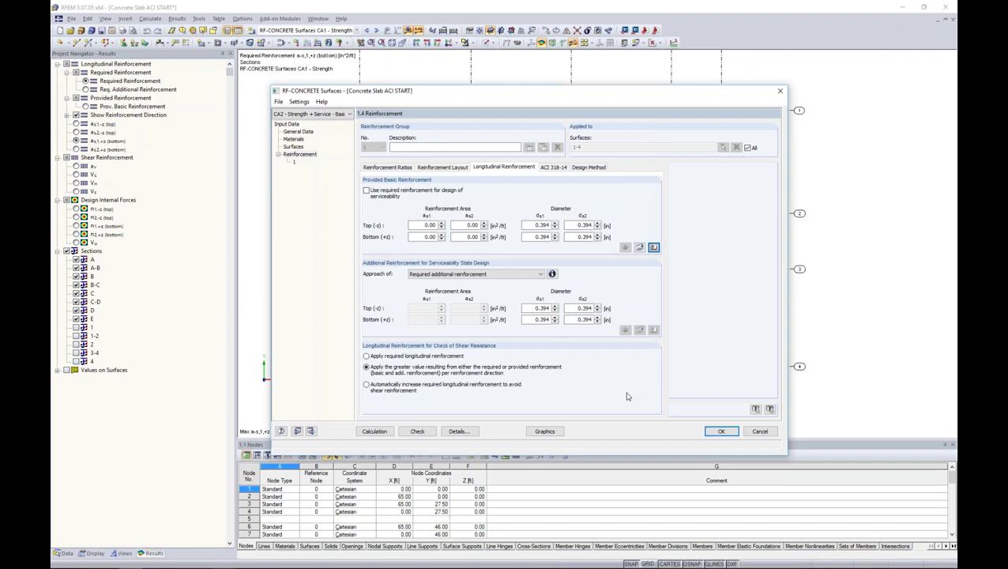
Import the provided basic reinforcement from 0.75 in rebar for top and bottom in both directions, spaced to give 0.53 in²/ft.
left_click(639, 250)
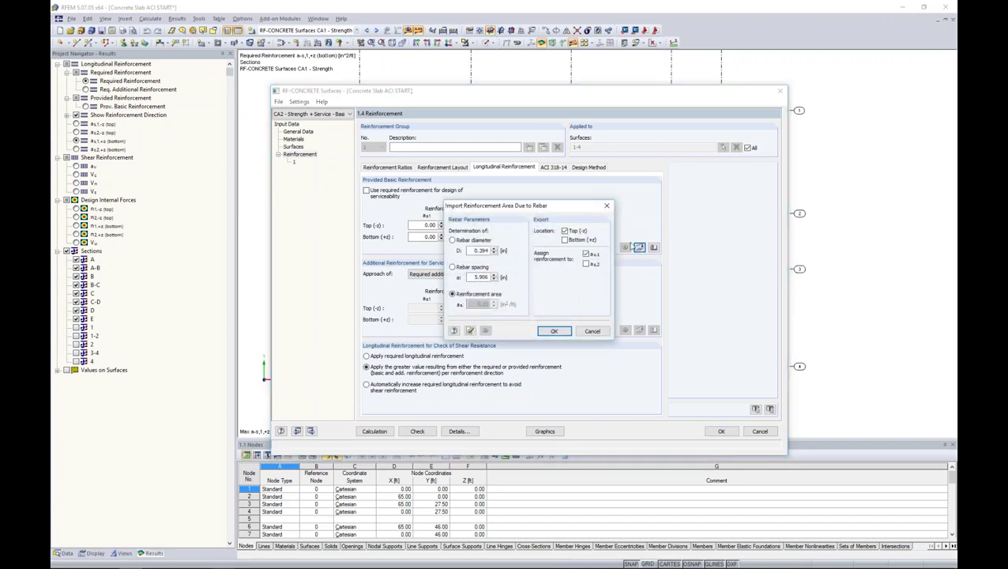
left_click_drag(564, 209, 659, 198)
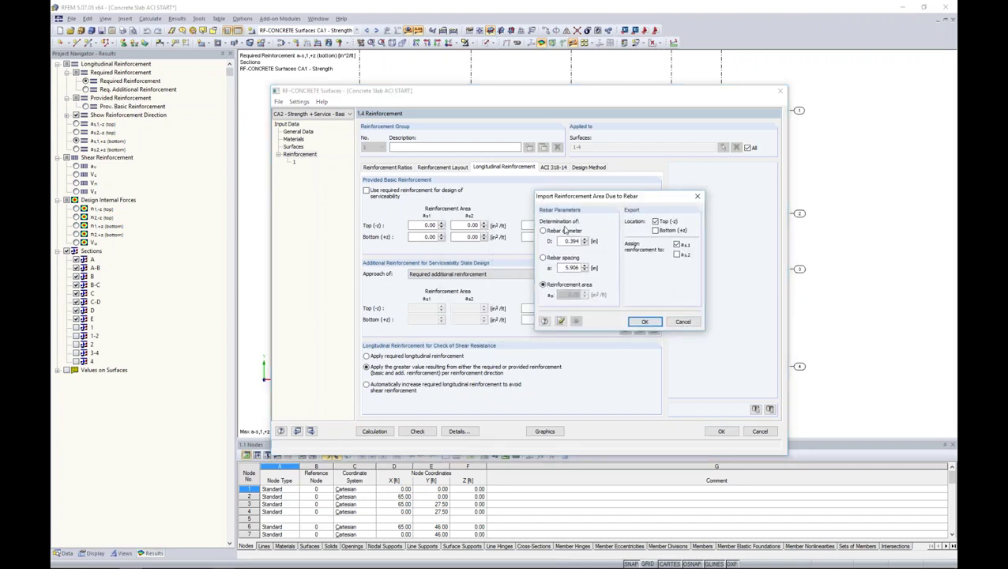
left_click_drag(566, 241, 611, 242)
type("0.75")
key("Tab")
type("1")
left_click(656, 231)
left_click(677, 253)
left_click(644, 322)
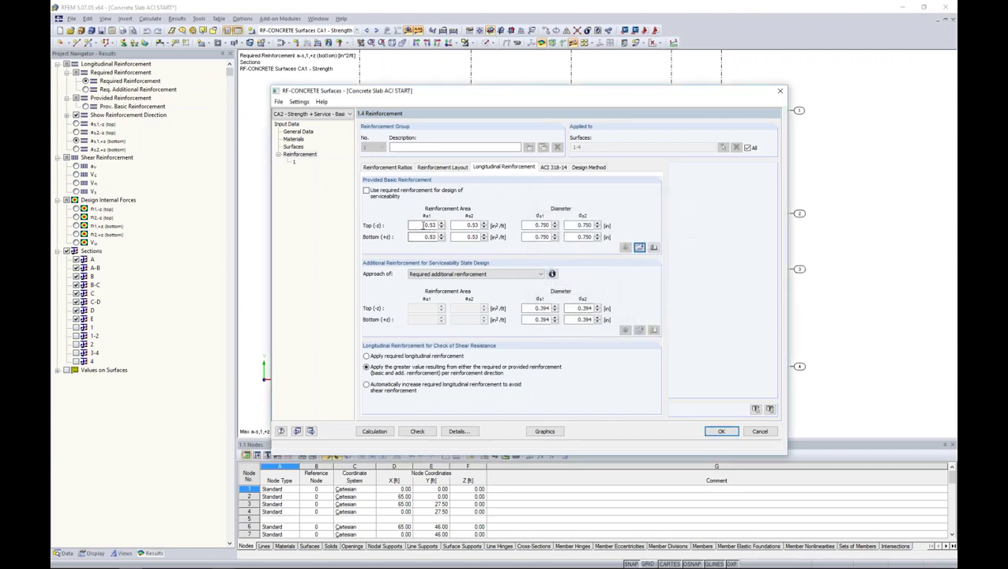
double_click(473, 225)
double_click(472, 236)
double_click(429, 236)
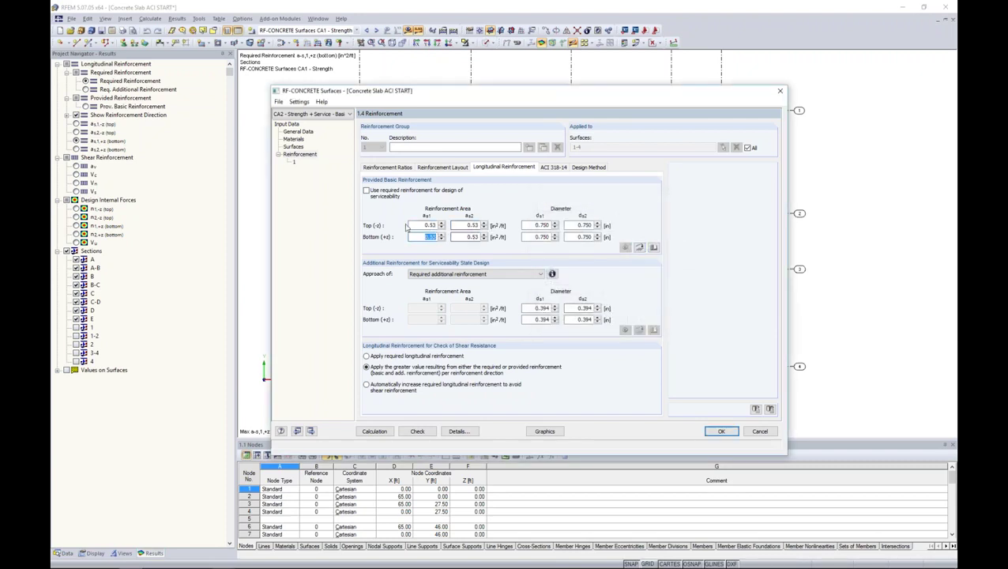
Review the approach for additional serviceability reinforcement and its explanatory diagrams, keeping Required additional reinforcement.
left_click(540, 274)
left_click(541, 278)
left_click(552, 275)
left_click_drag(493, 126, 606, 119)
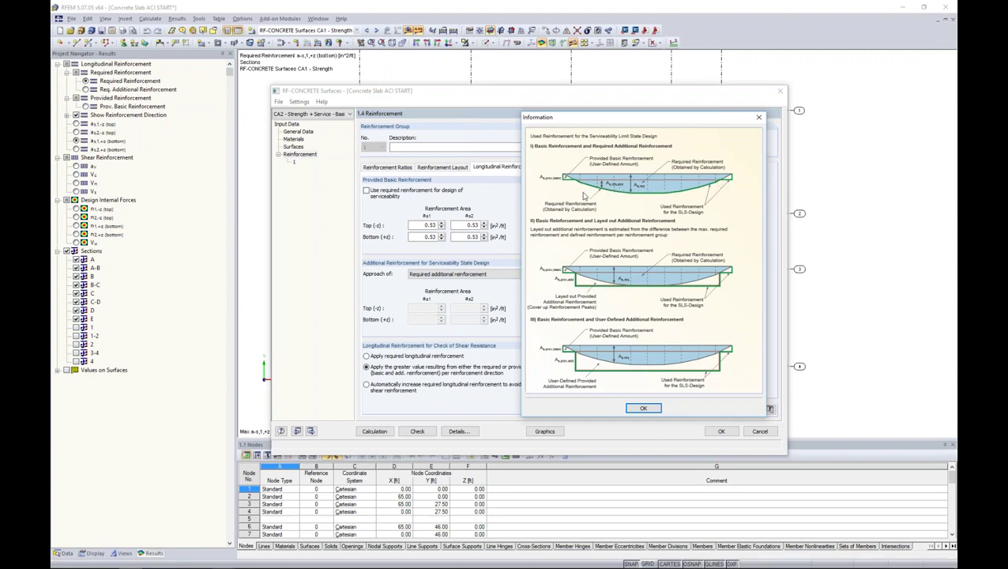
left_click(644, 409)
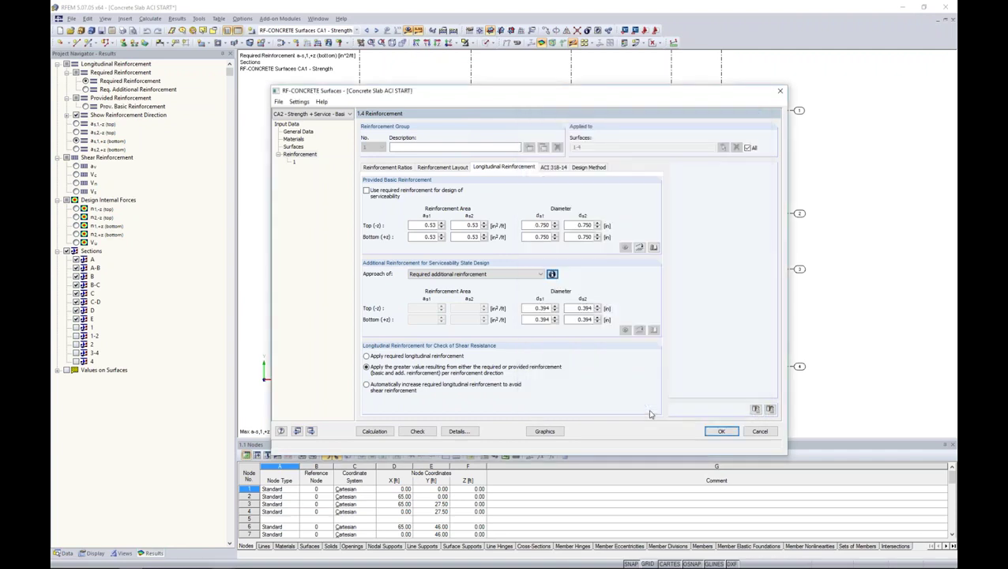
Check the ACI 318-14 settings, run the design calculation and display the total serviceability results with a wider intermediate results description column.
left_click(553, 167)
left_click(374, 431)
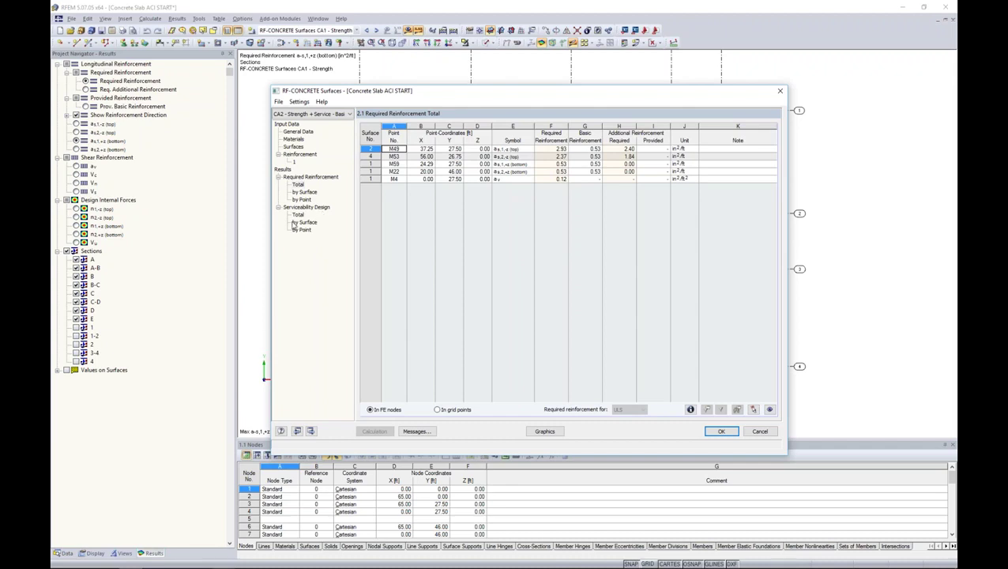
left_click(297, 215)
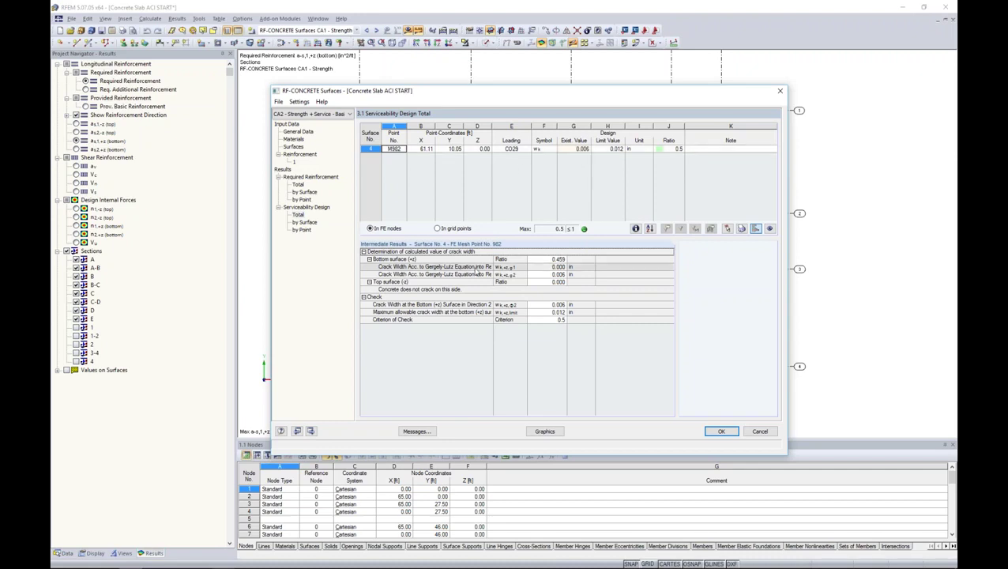
left_click_drag(493, 259, 522, 260)
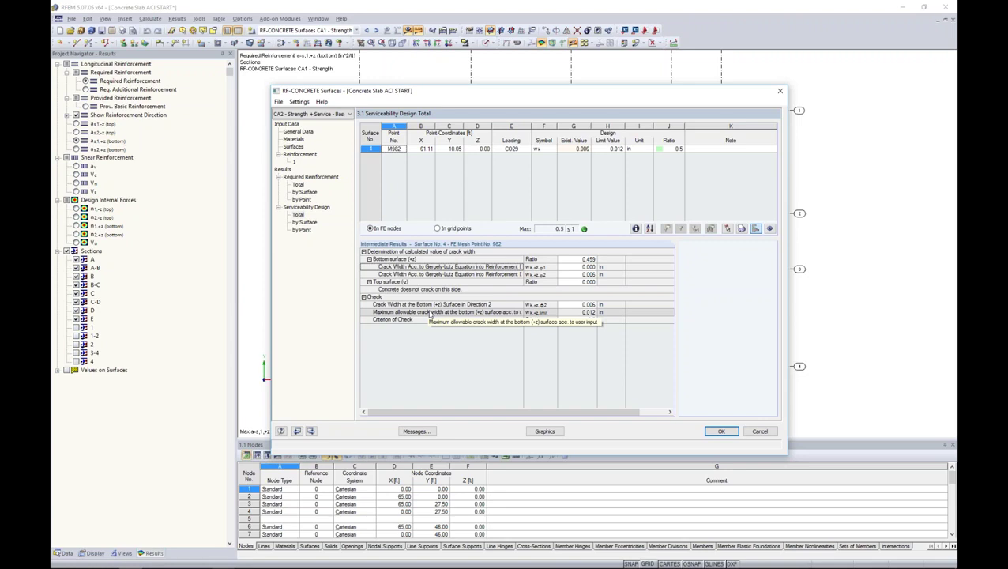
Inspect the bottom-surface principal moments in the design details for the governing crack width point.
left_click(636, 229)
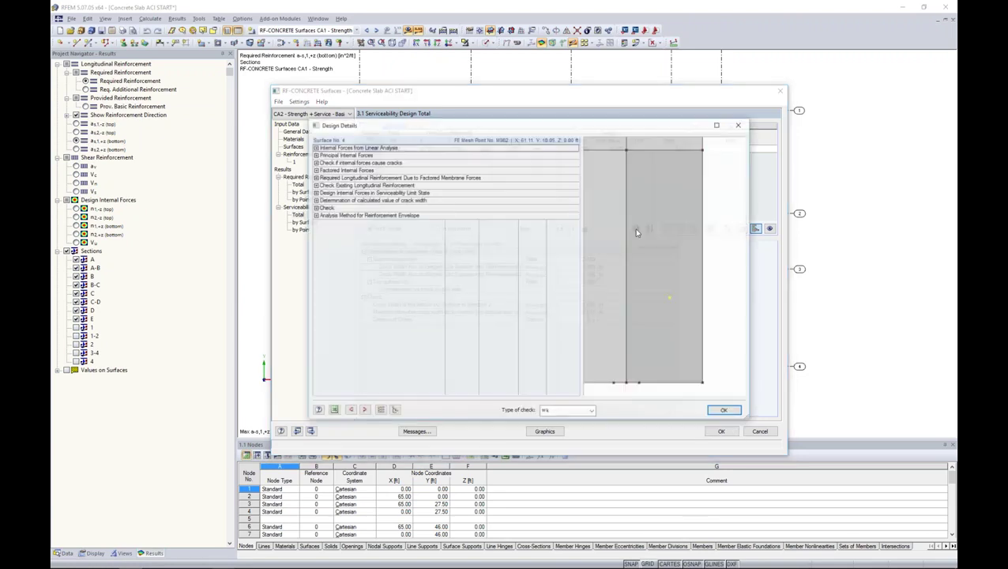
left_click(315, 155)
left_click(321, 162)
left_click(326, 169)
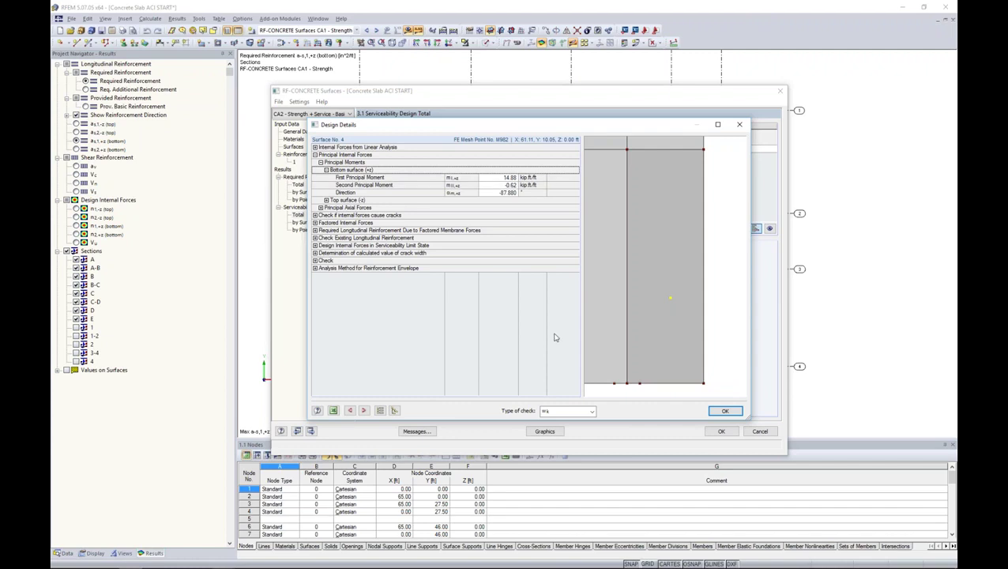
left_click(739, 124)
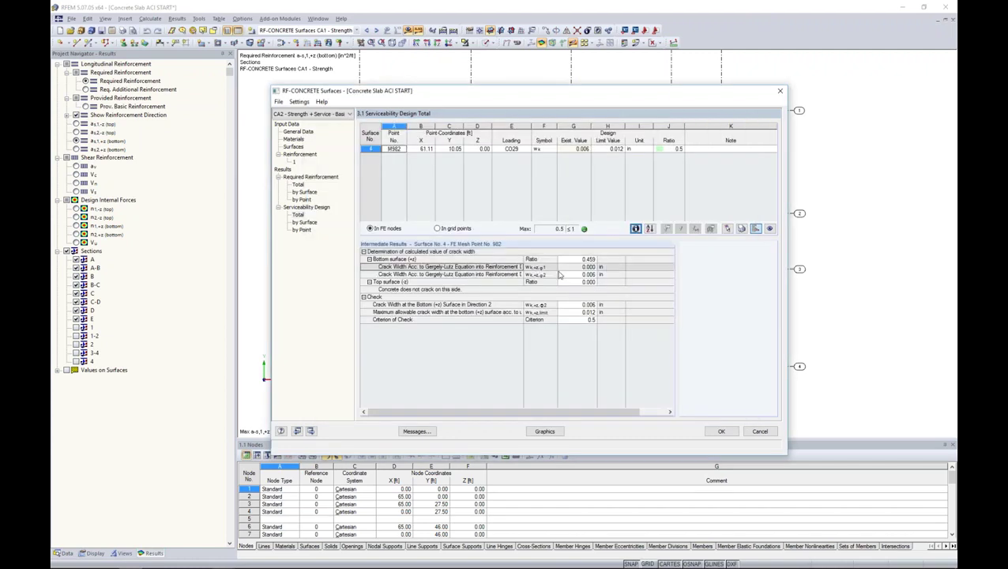
Compare the serviceability crack width results by surface and by point, and return to the total results.
left_click(304, 221)
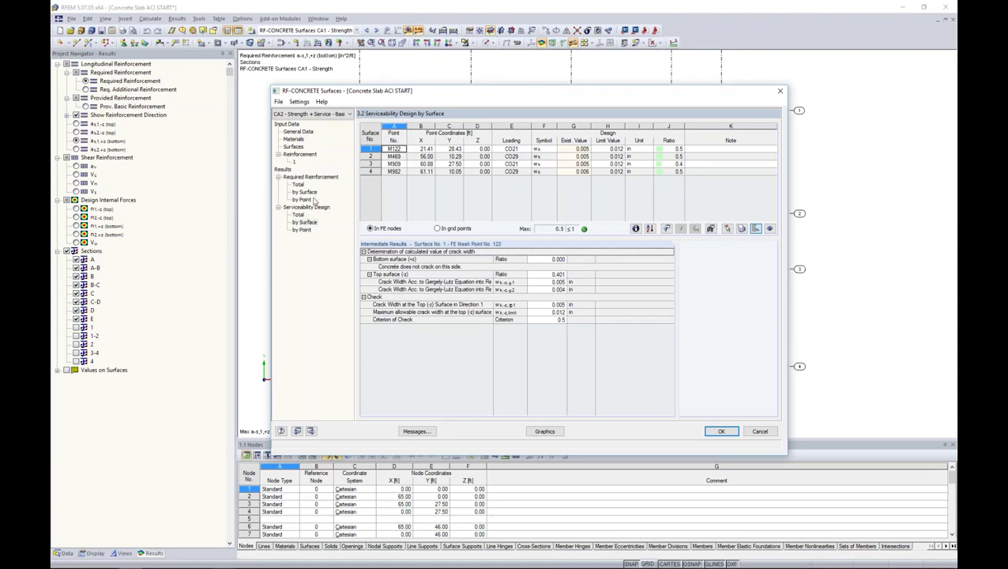
left_click(579, 171)
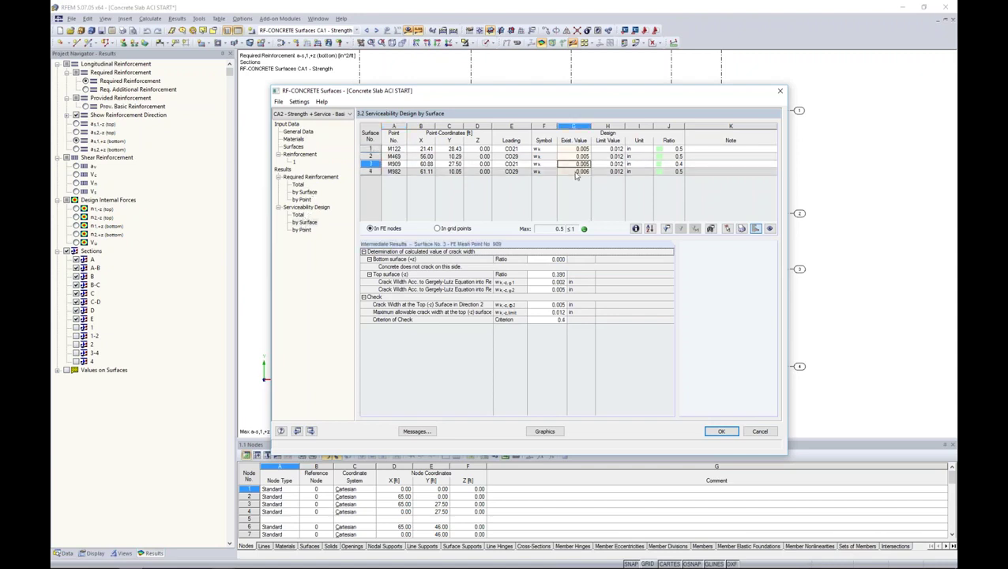
left_click(302, 229)
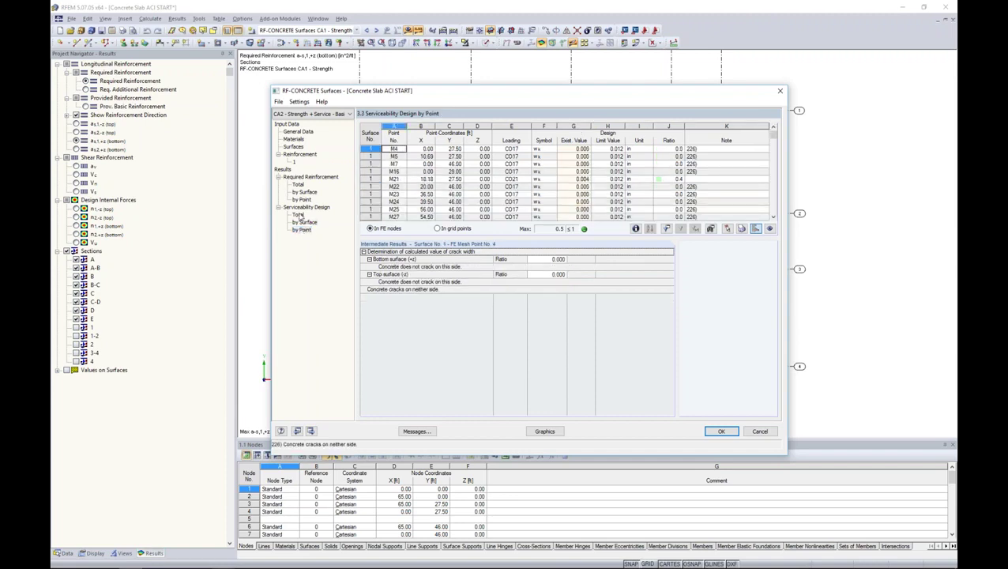
left_click(298, 215)
Show the CA2 design results graphically on the slab model as isobands in a tilted 3D view.
left_click(549, 431)
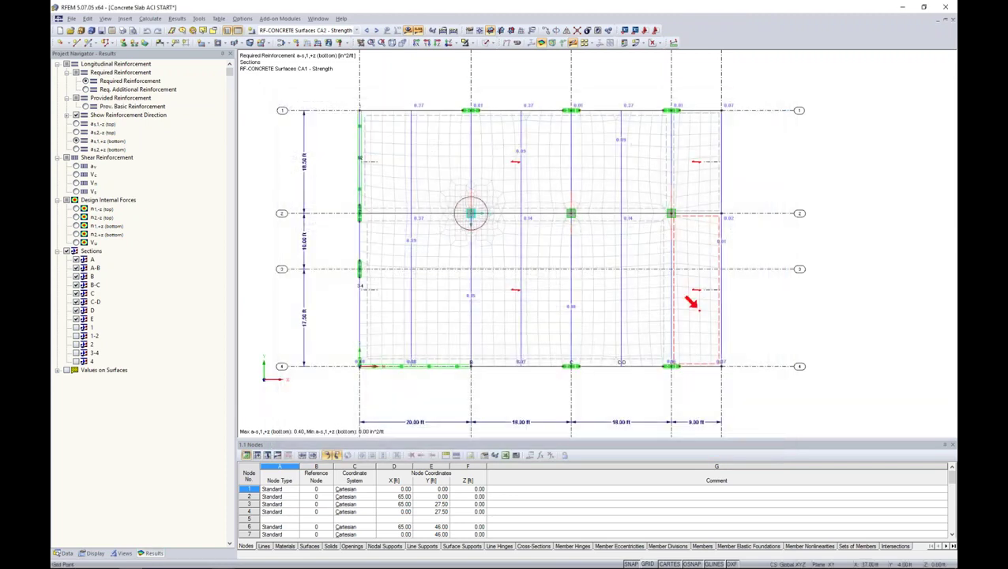
middle_click_drag(604, 398, 604, 104, "ctrl")
left_click(655, 42)
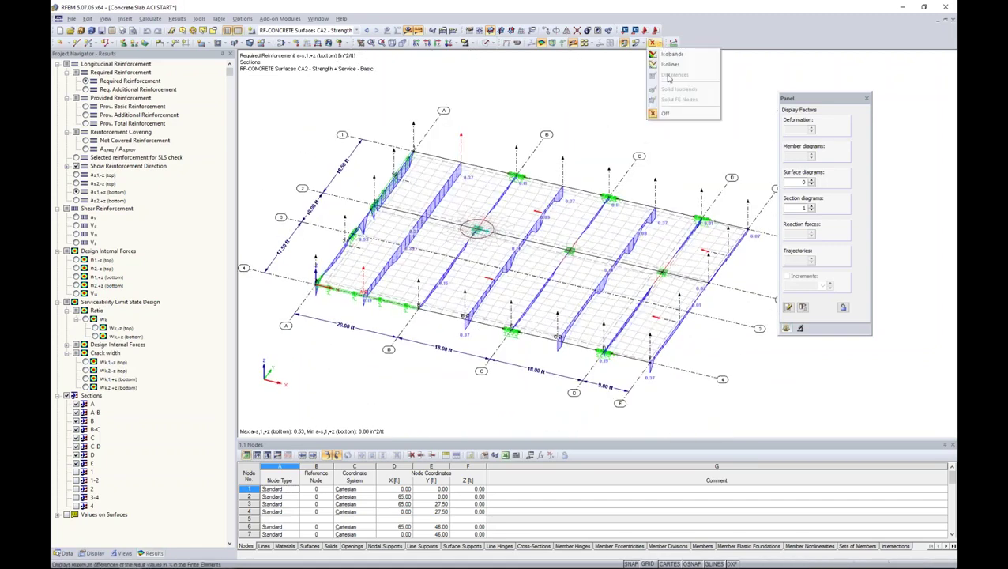
left_click(670, 54)
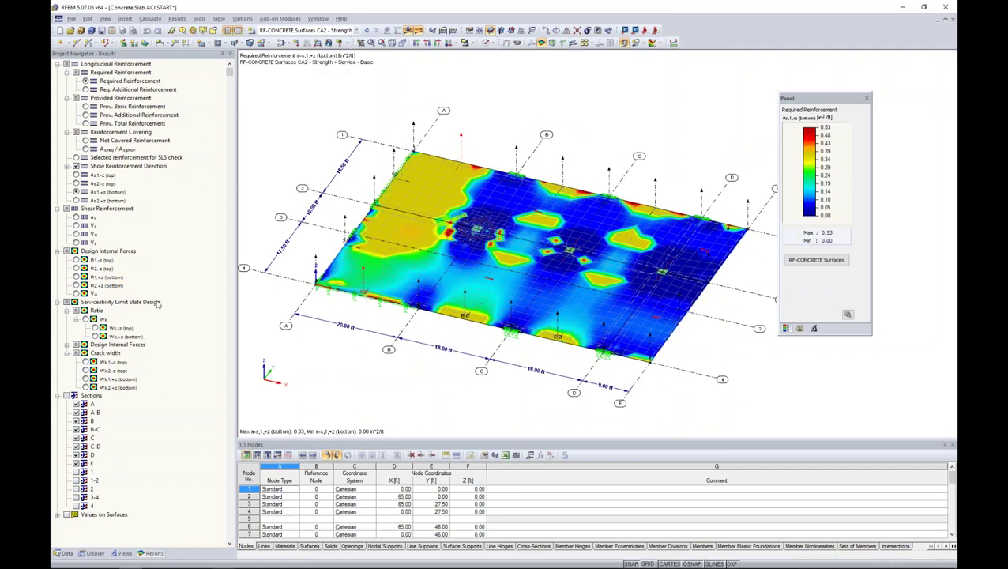
Display the serviceability crack width ratio for wk overall, for the top and for the bottom, examining the slab in plan view.
left_click(86, 319)
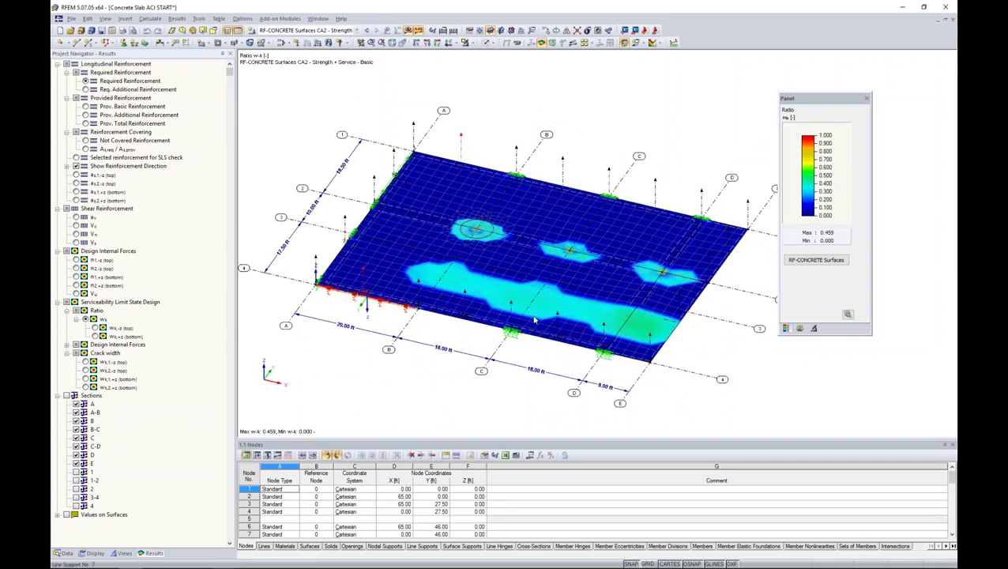
scroll(533, 301, "up", 2)
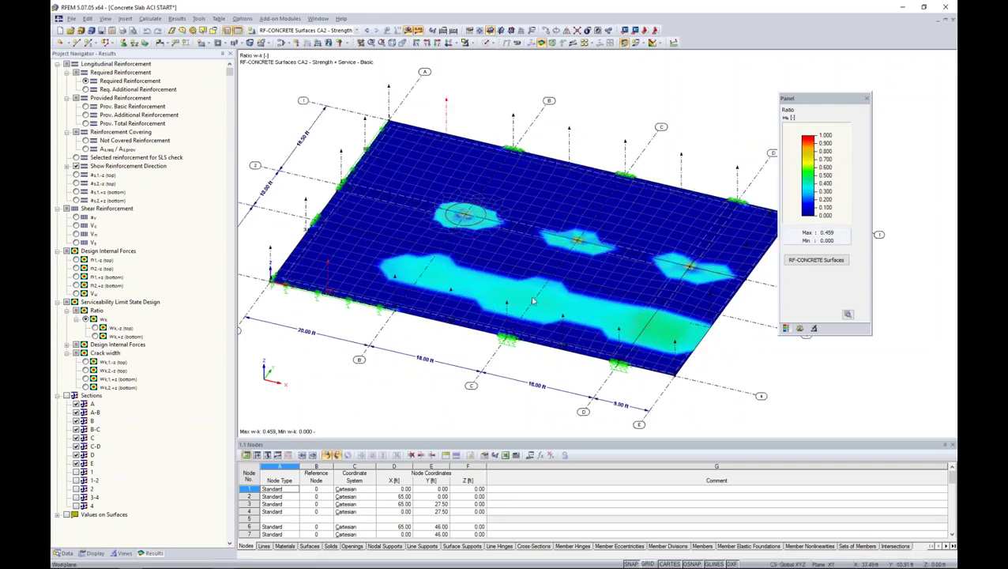
left_click(449, 42)
middle_click_drag(592, 239, 473, 236)
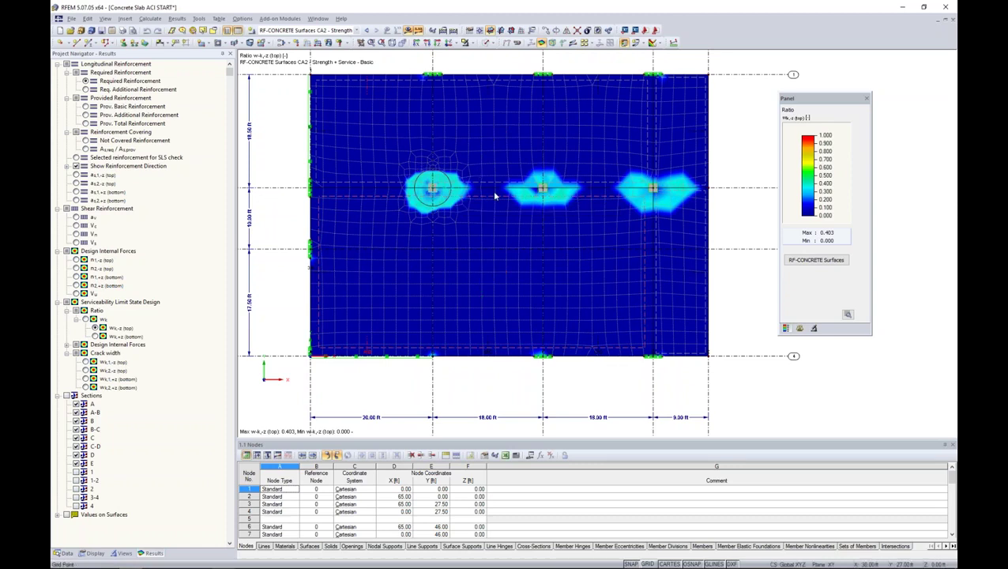
left_click(94, 335)
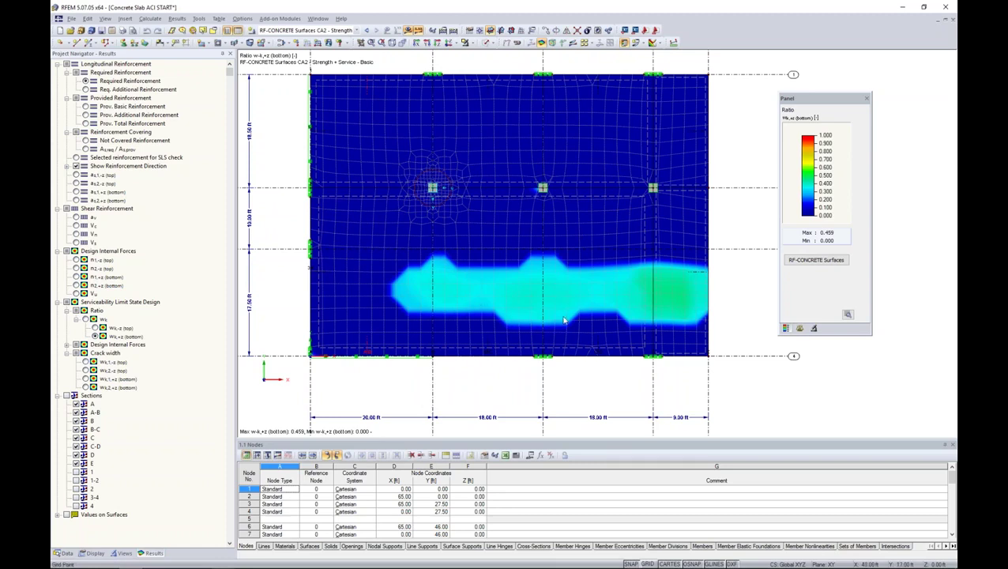
Display the slab's crack widths, ending with wk,2,+z (bottom), and overlay the section result diagrams in a 3D view.
left_click(85, 360)
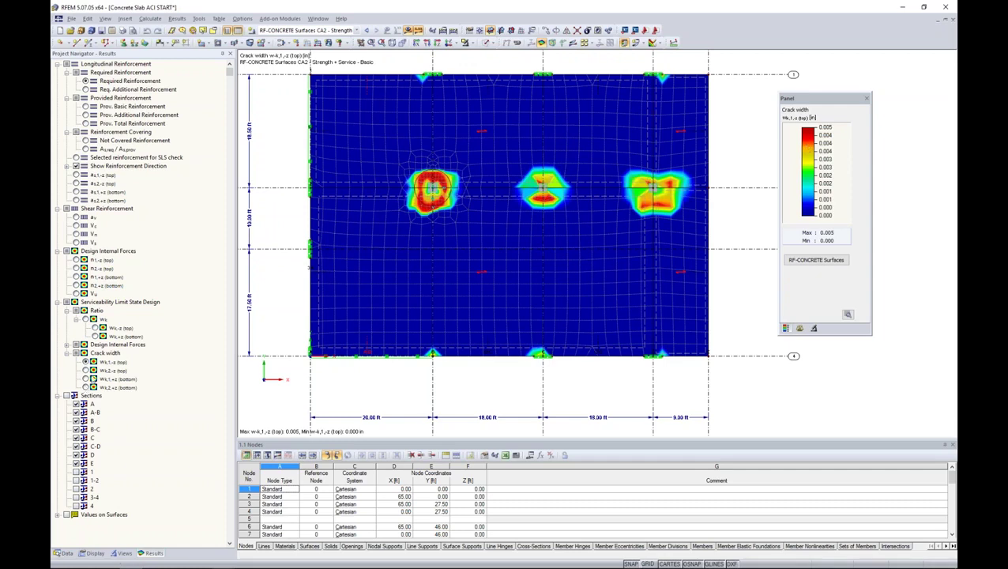
left_click(85, 369)
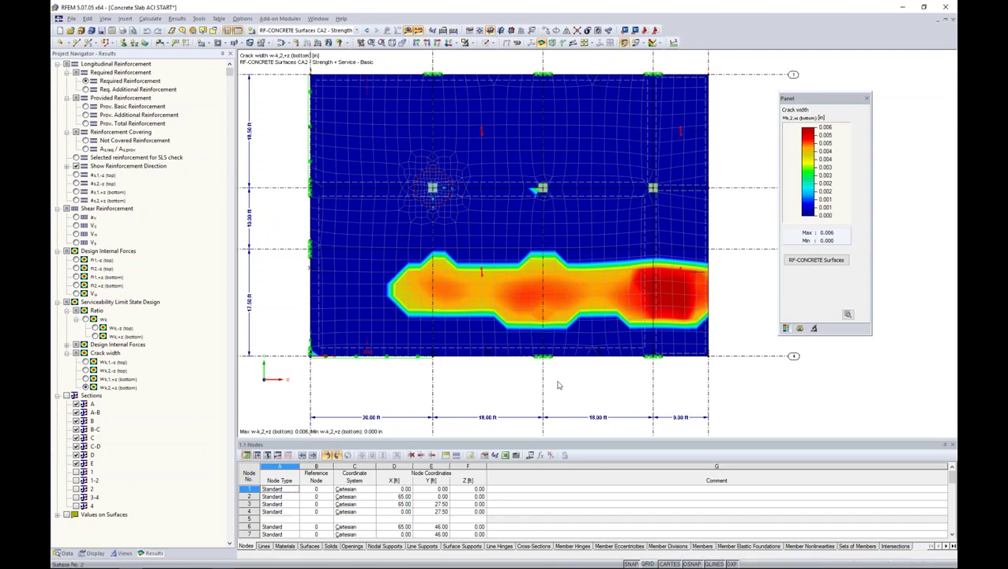
left_click(540, 43)
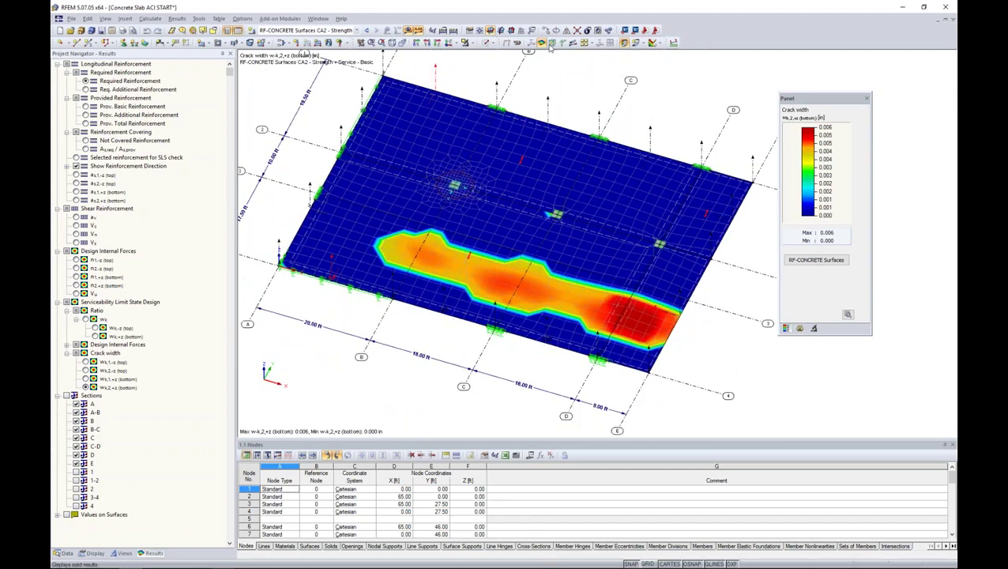
left_click(653, 42)
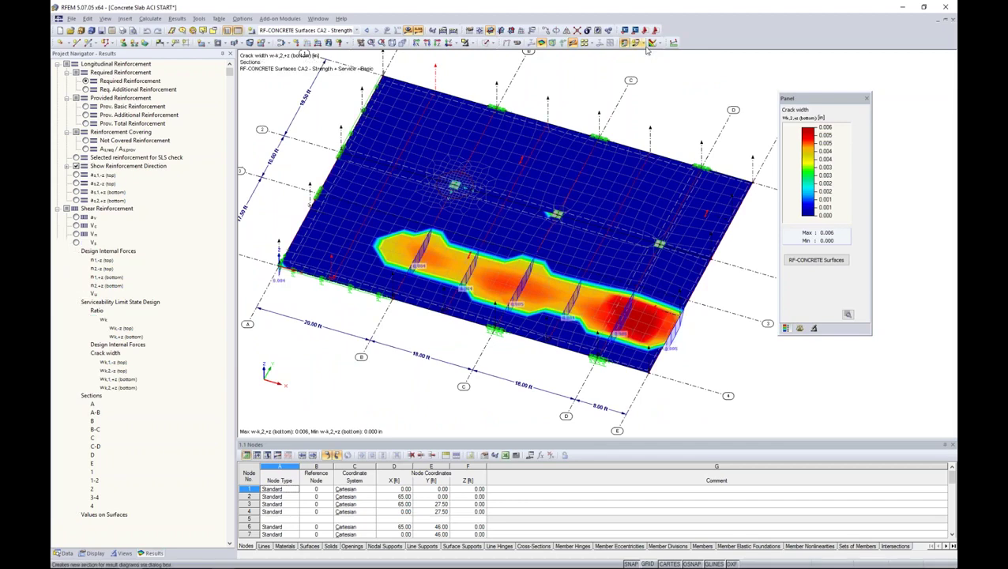
Display the wk,2,+z (bottom) section diagrams without isobands in a tilted 3D view, and return to isobands in plan view.
left_click(659, 45)
left_click(659, 45)
left_click(659, 45)
left_click(664, 113)
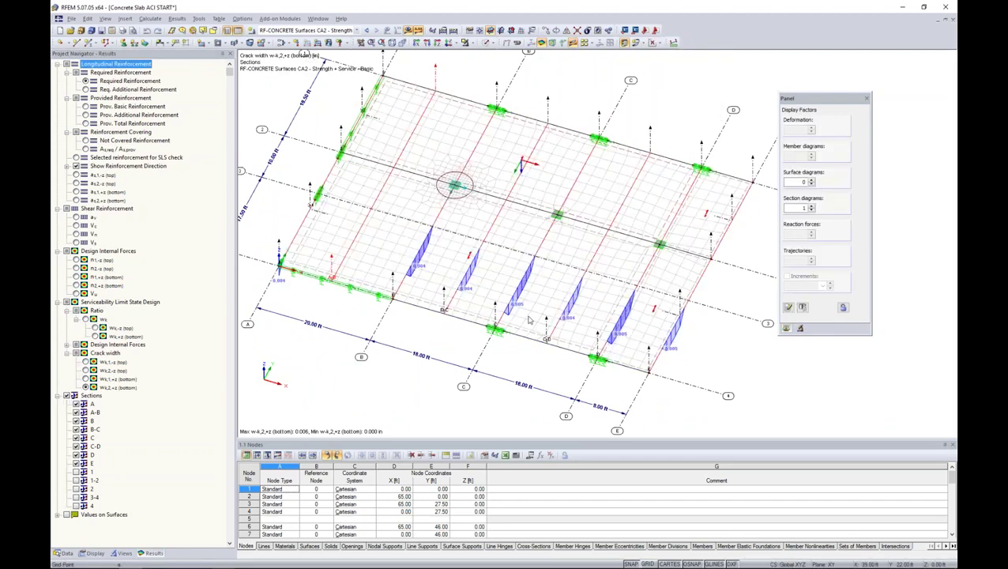
middle_click_drag(301, 54, 431, 271, "ctrl")
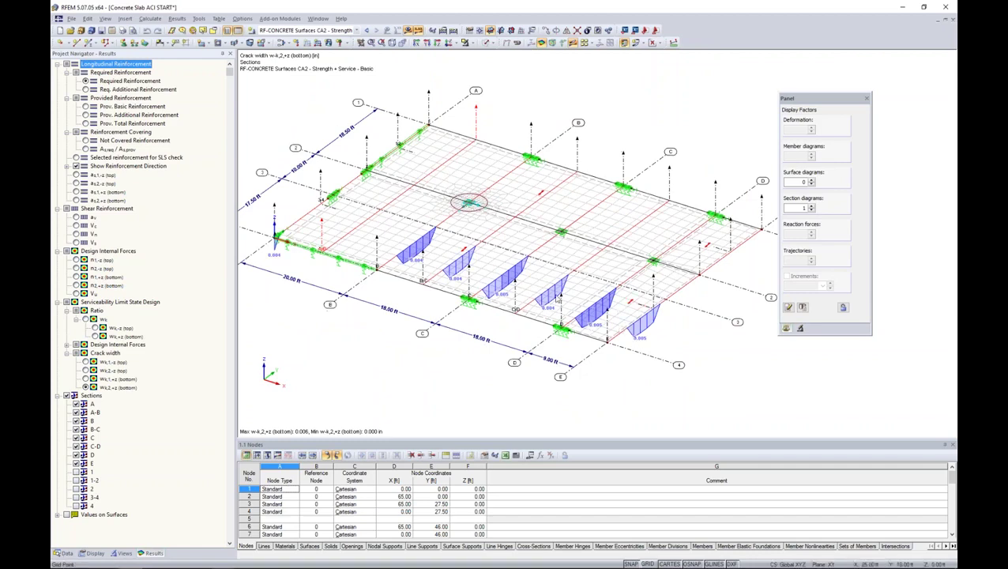
middle_click_drag(306, 272, 459, 375, "ctrl")
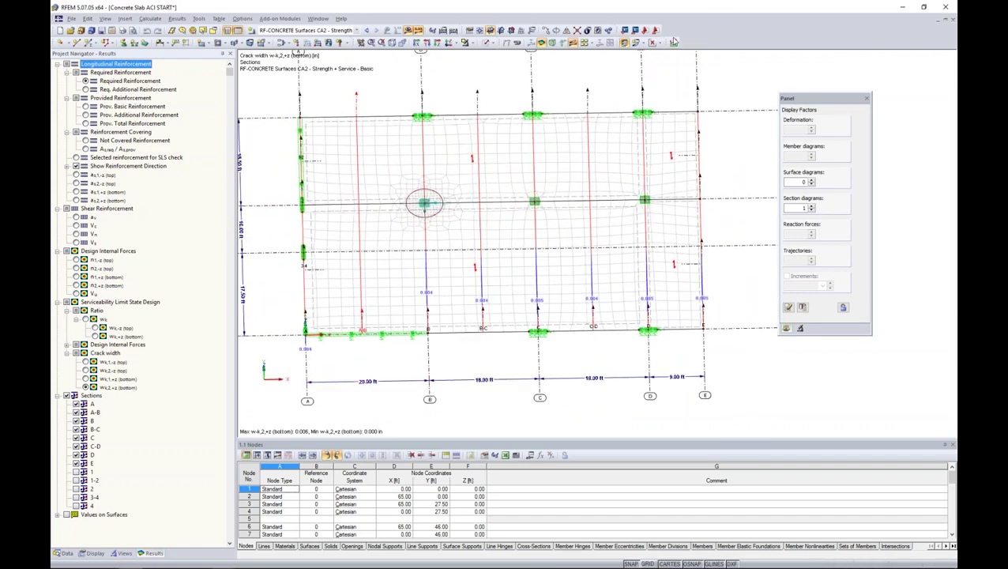
left_click(655, 43)
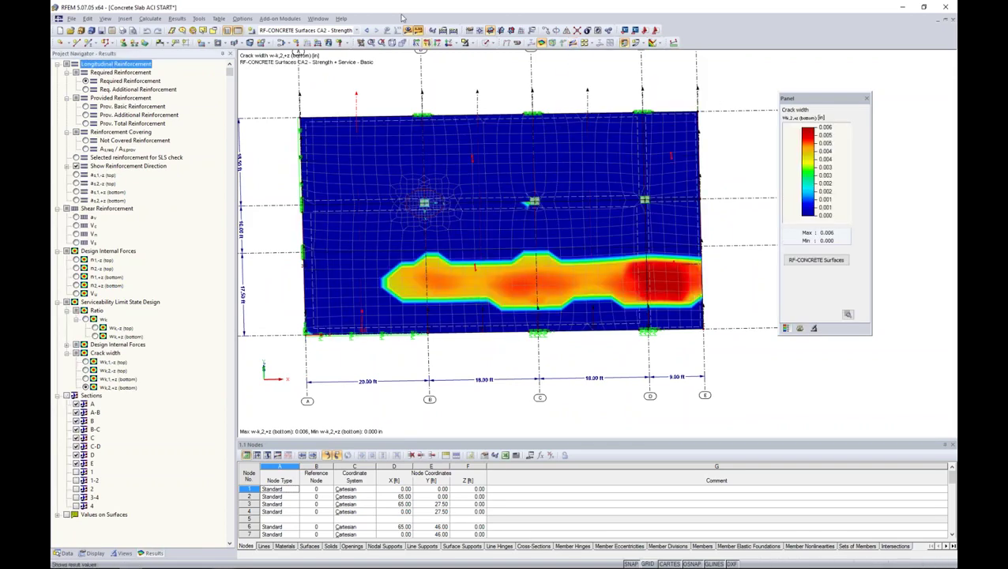
left_click(447, 43)
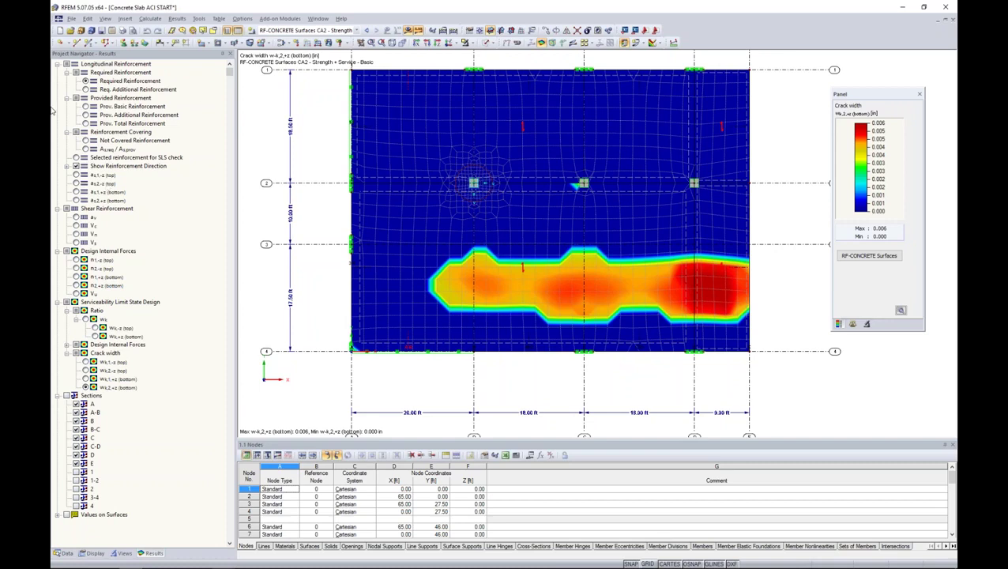
Compare the required top reinforcement on the slab with the provided basic reinforcement at the top and bottom.
left_click(85, 81)
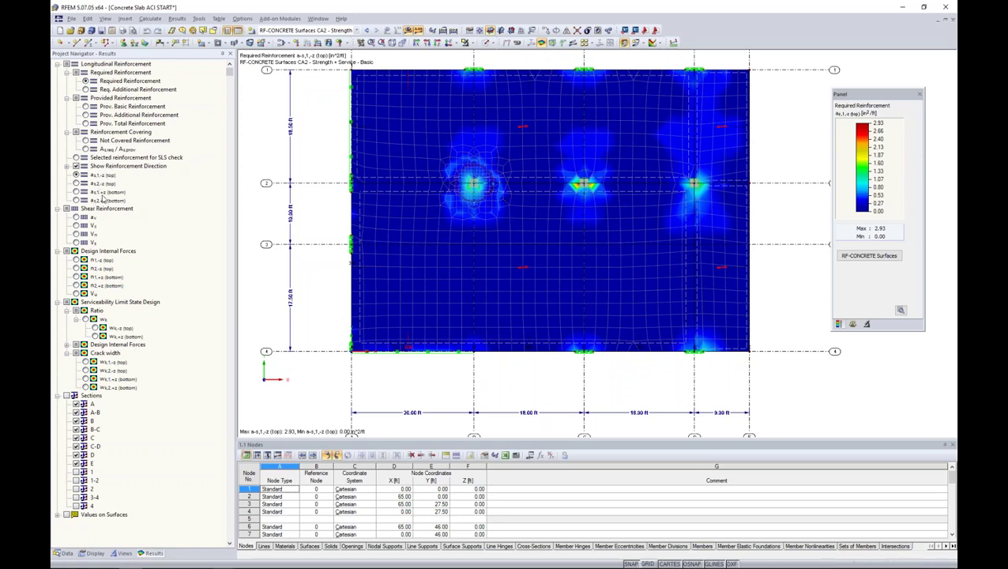
left_click(85, 106)
left_click_drag(881, 94, 852, 89)
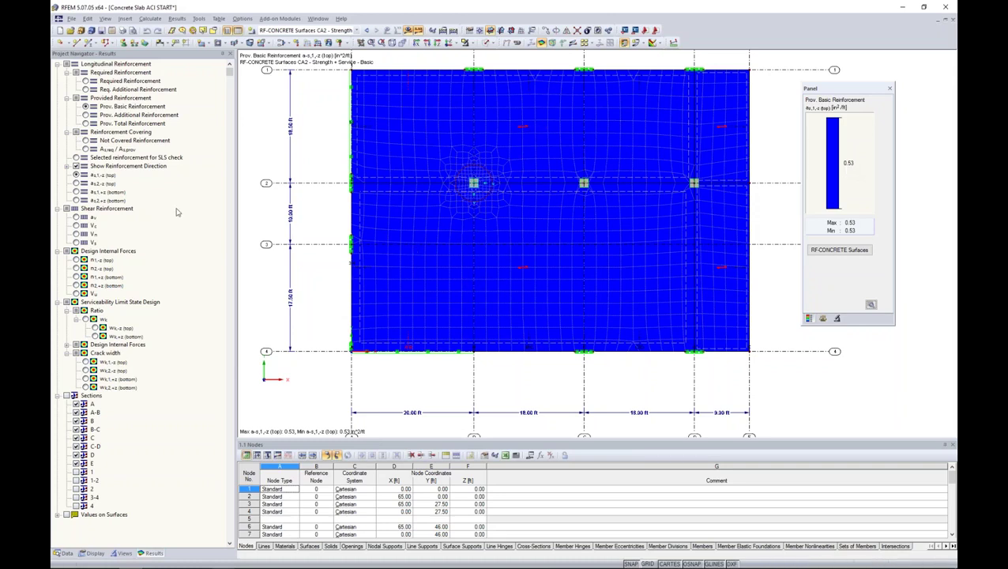
left_click(76, 191)
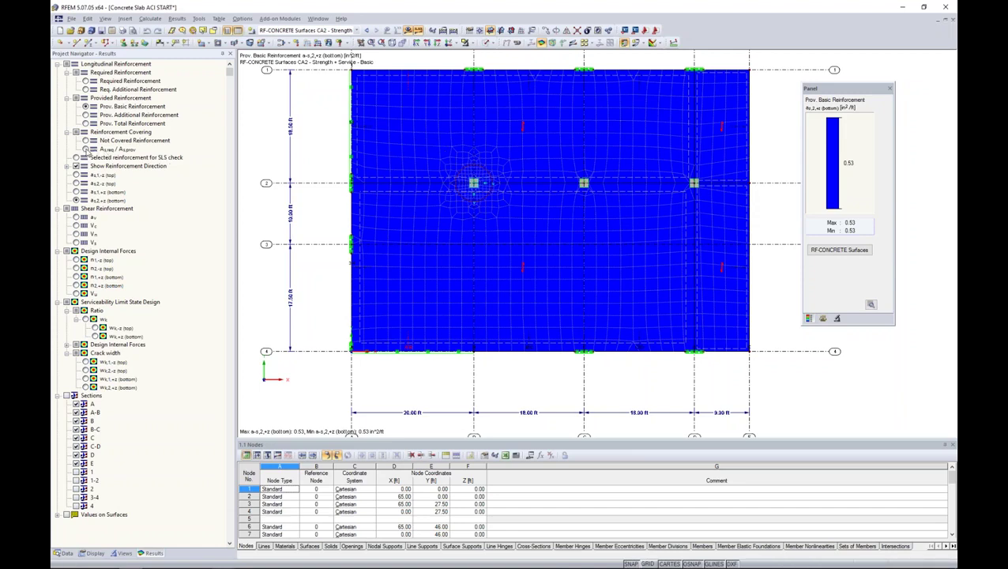
Display the As,req / As,prov reinforcement ratio for the top and bottom layers, ending with as,2,+z (bottom).
left_click(85, 148)
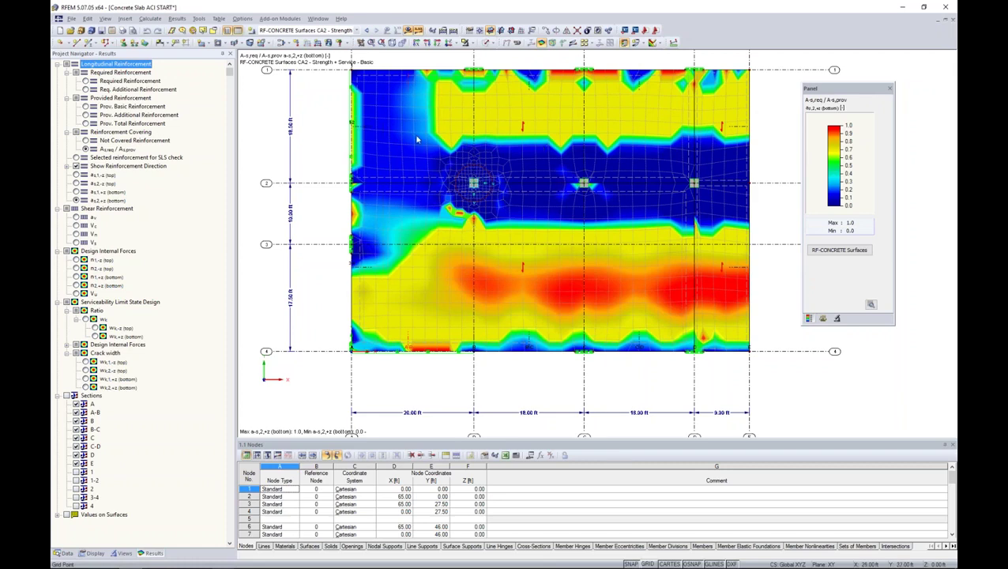
left_click(76, 175)
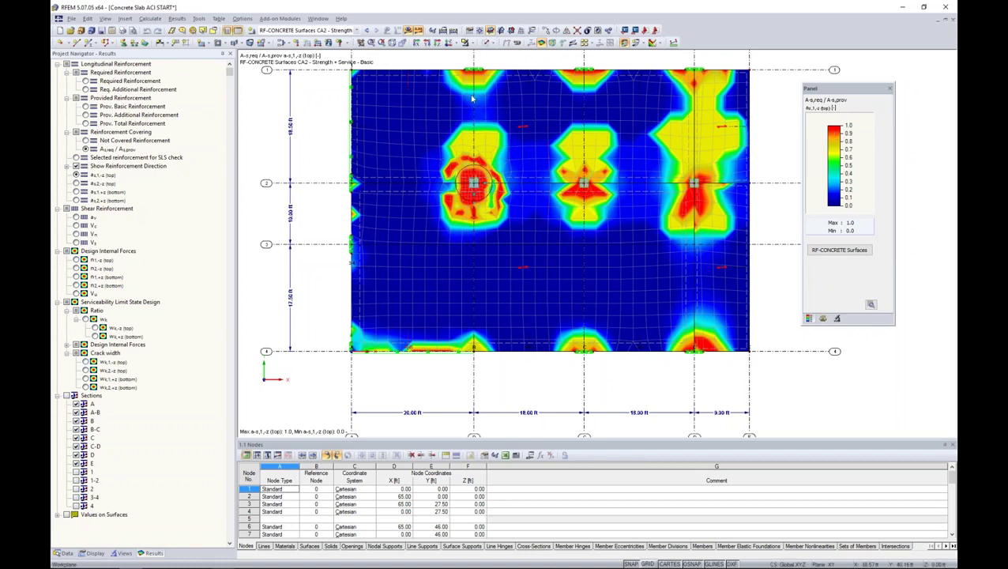
left_click(76, 184)
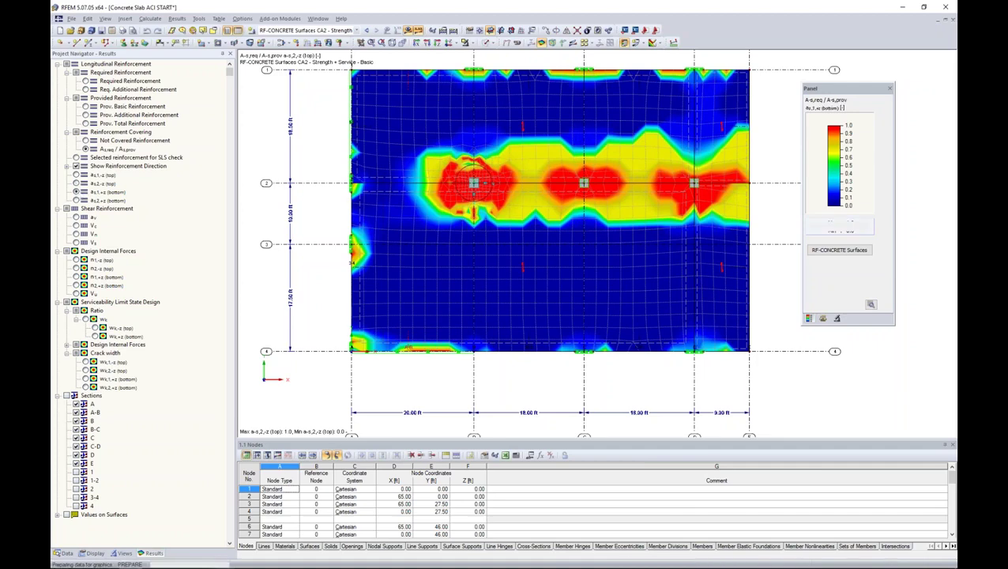
left_click(76, 201)
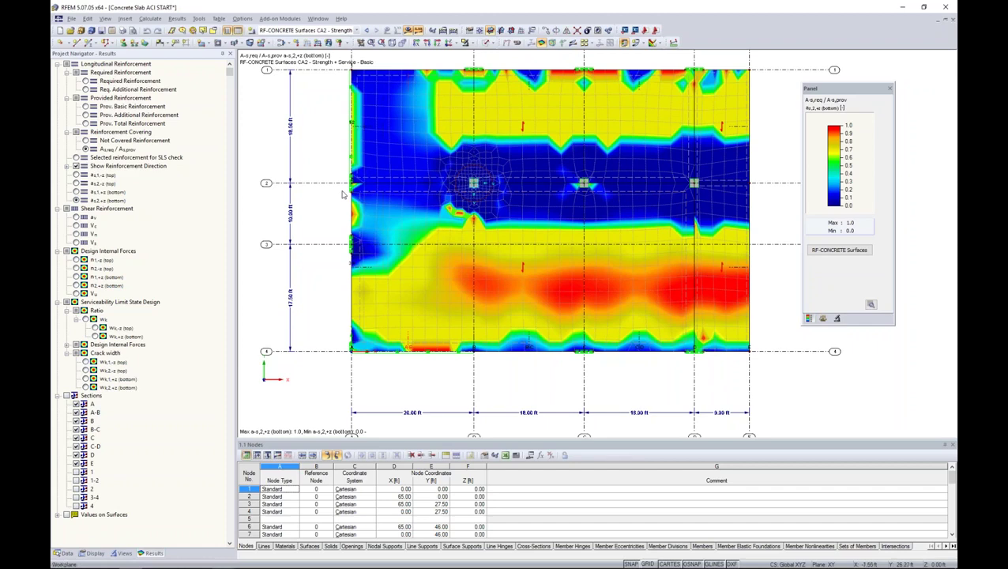
Set the provided additional reinforcement of the CA2 design case to manual definition of the reinforcement areas.
left_click(839, 250)
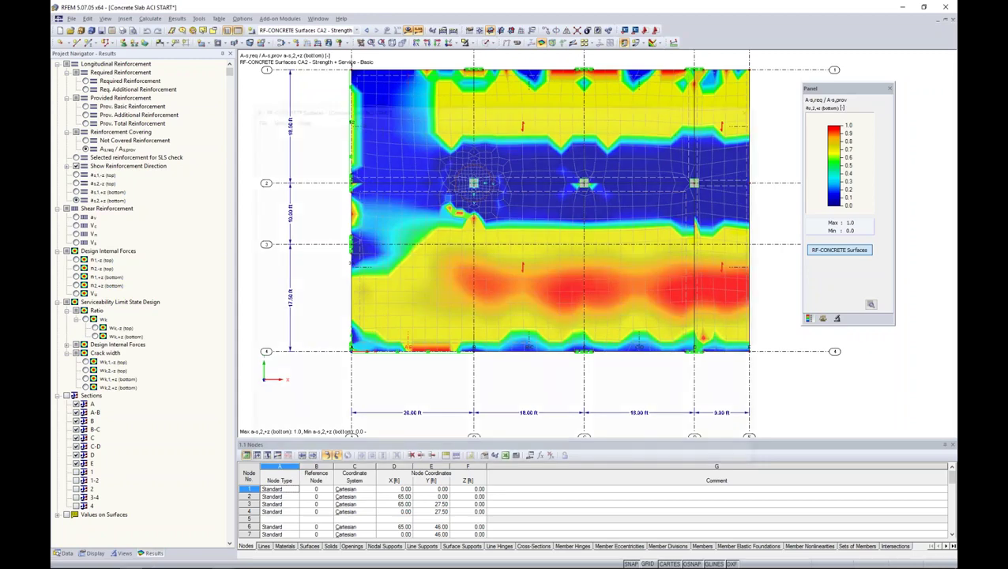
left_click_drag(602, 113, 601, 86)
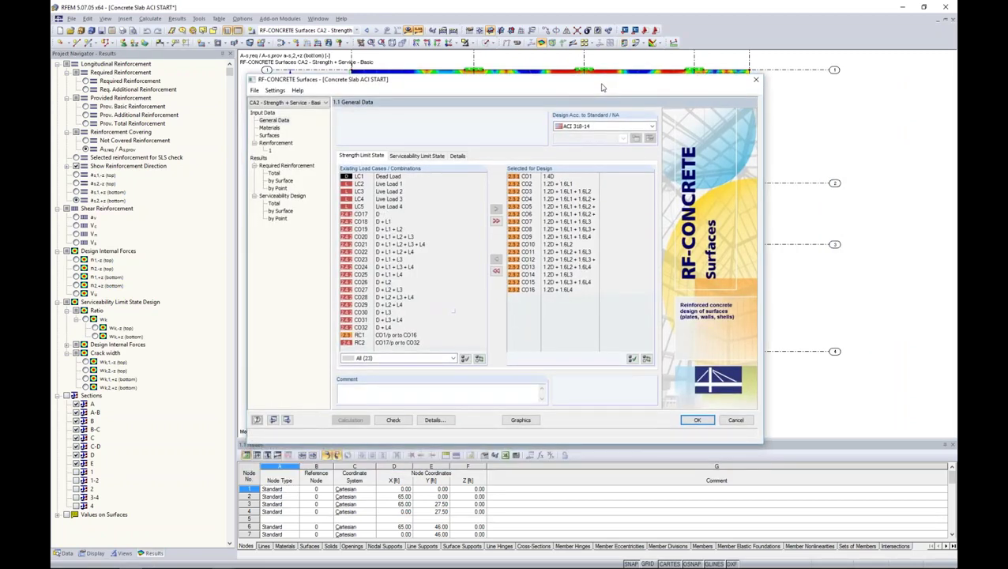
left_click(283, 143)
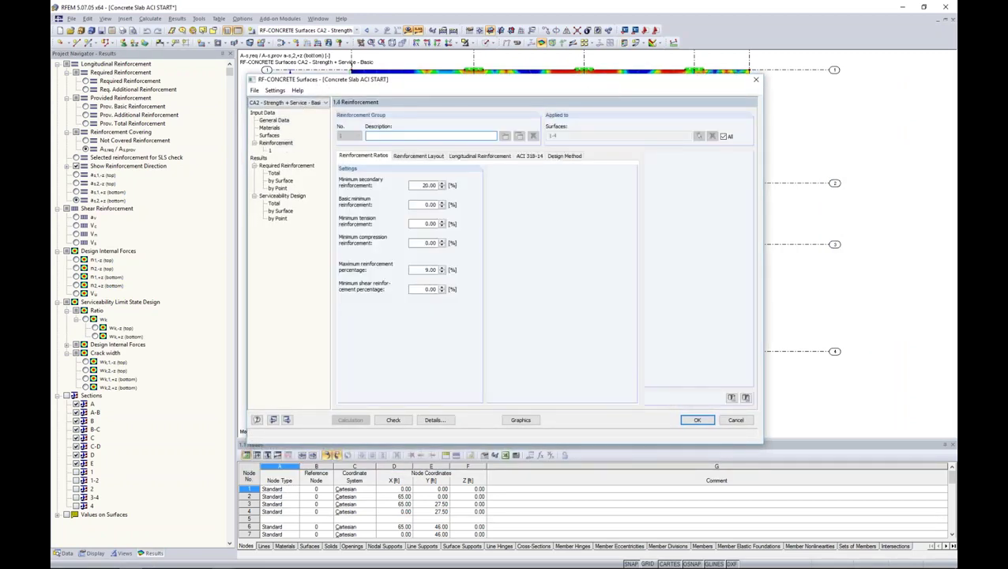
left_click(473, 157)
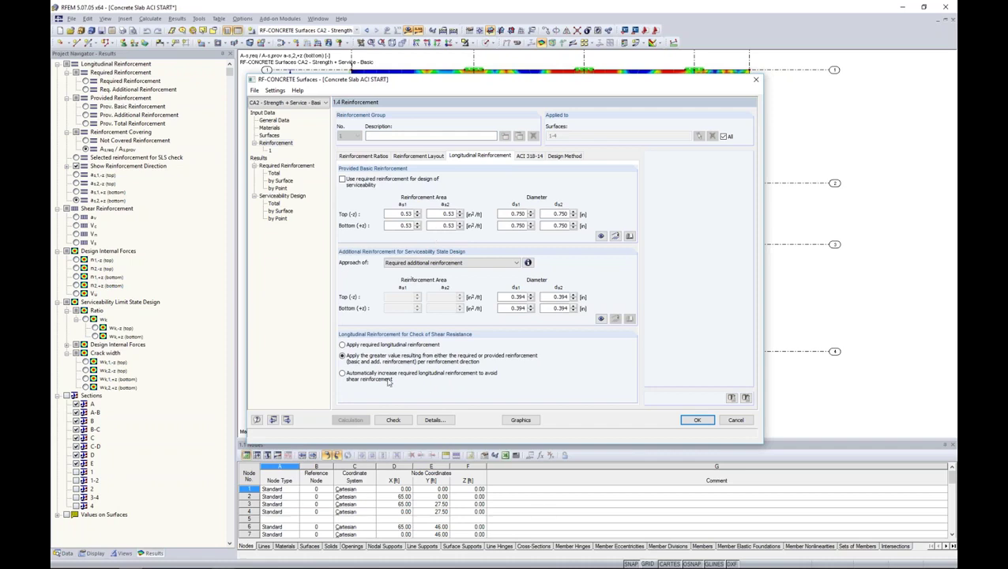
left_click(440, 420)
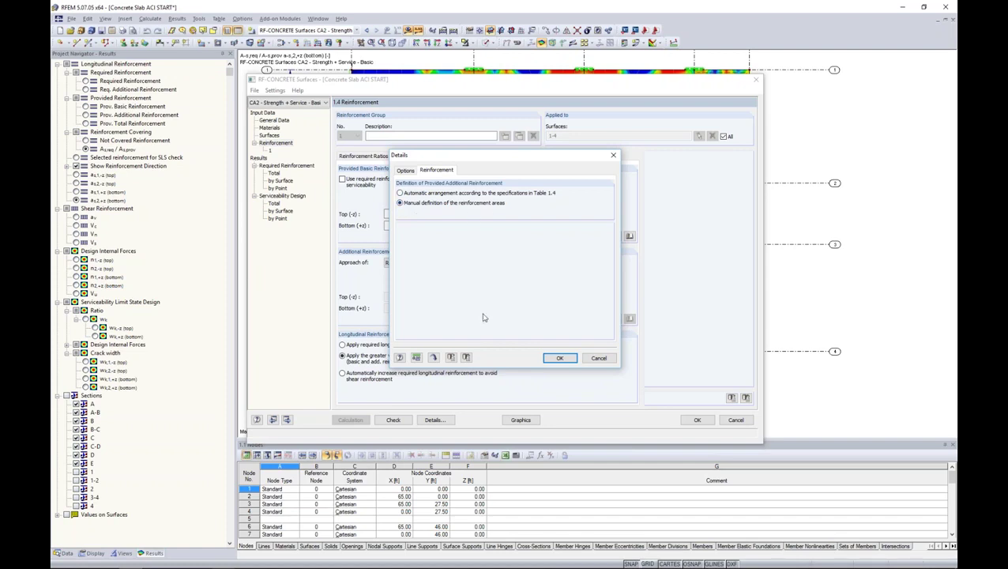
left_click(565, 360)
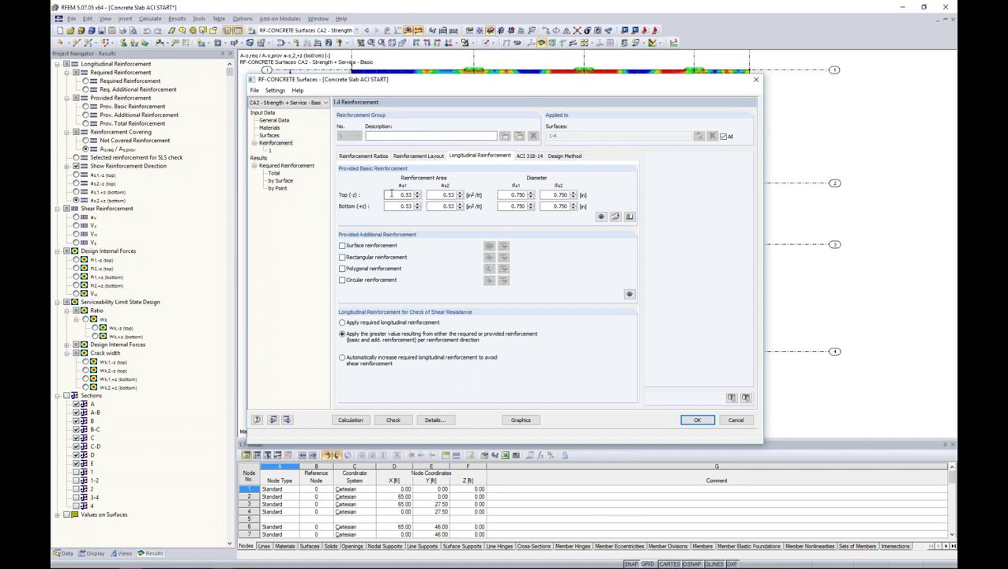
Set all four provided basic reinforcement areas, top and bottom in both directions, to 0.
double_click(447, 195)
double_click(404, 195)
type("0")
key("Tab")
type("0")
key("Tab")
type("0")
key("Tab")
type("0")
left_click(431, 194)
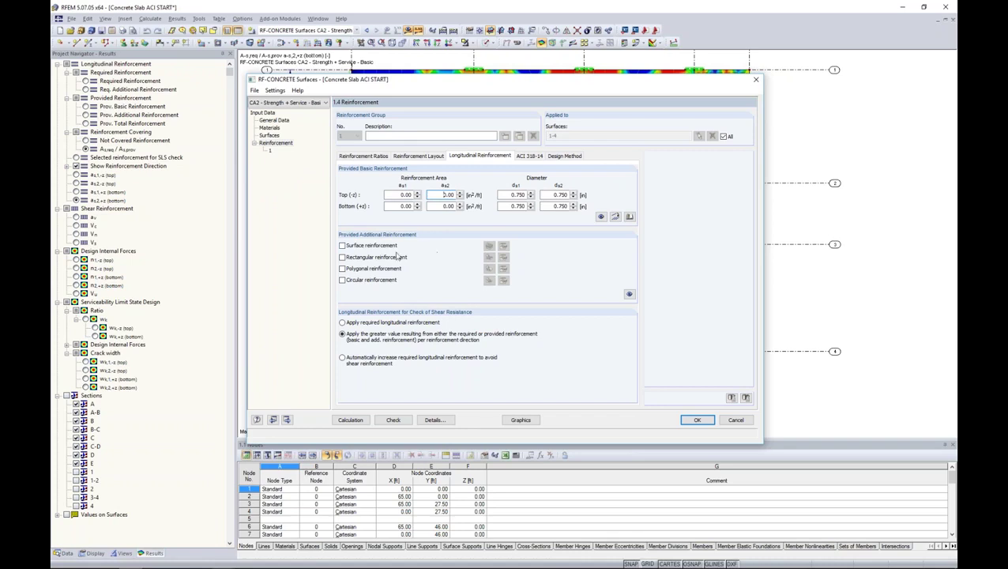
Enable rectangular additional reinforcement and open a new free rectangular reinforcement definition.
left_click(342, 257)
double_click(401, 194)
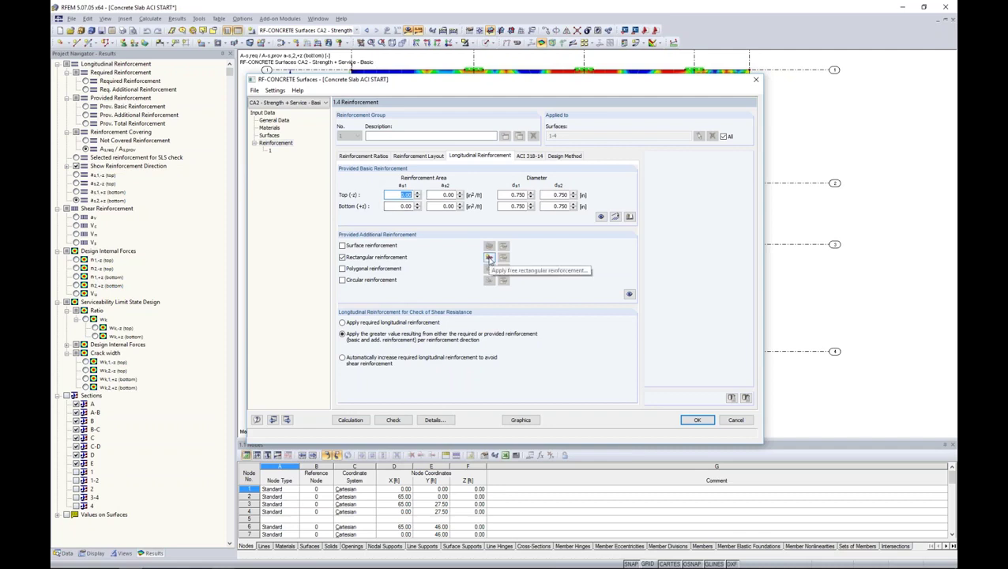
left_click(489, 259)
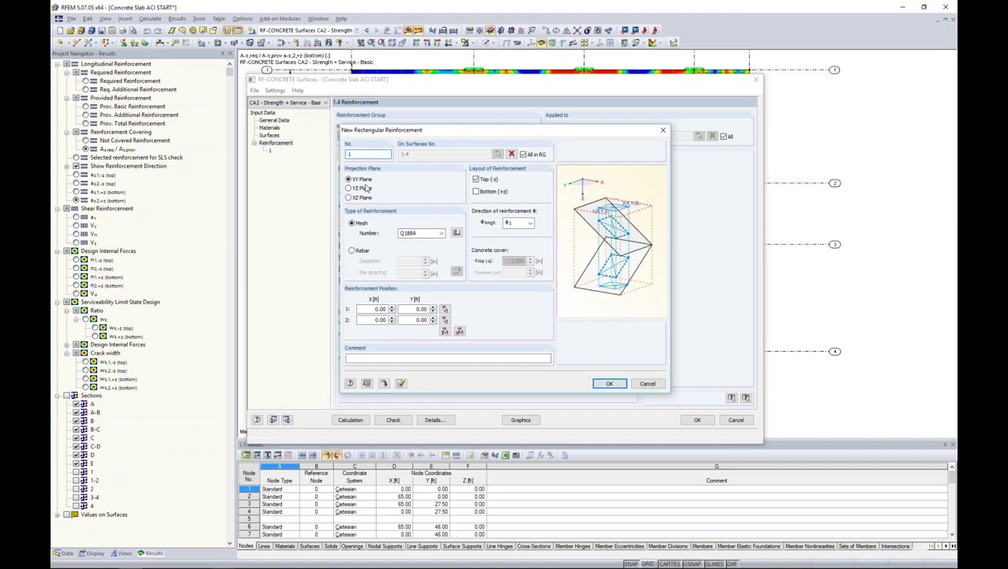
View the United States product range in the mesh reinforcement library without importing a mesh.
left_click(456, 233)
left_click(437, 158)
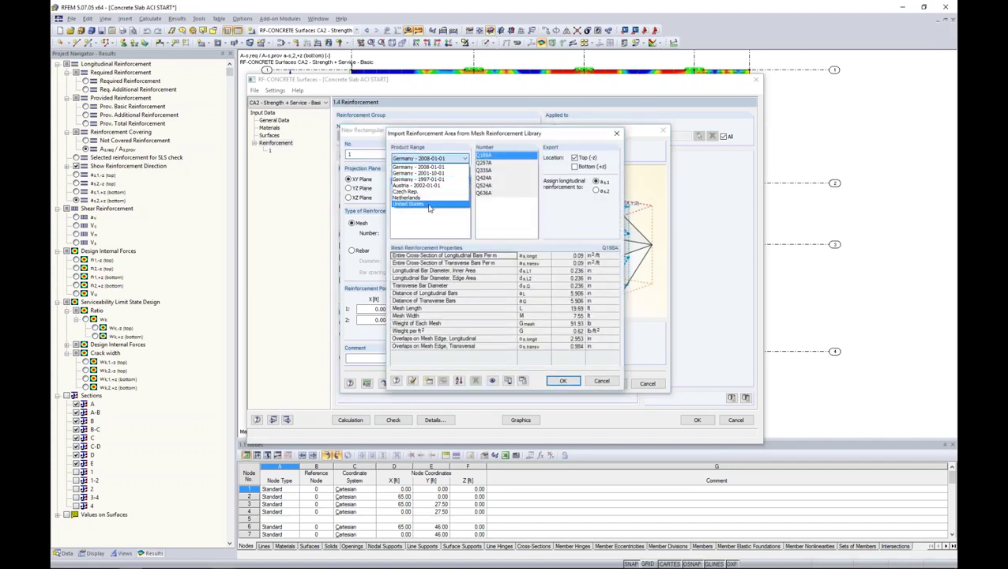
left_click(431, 205)
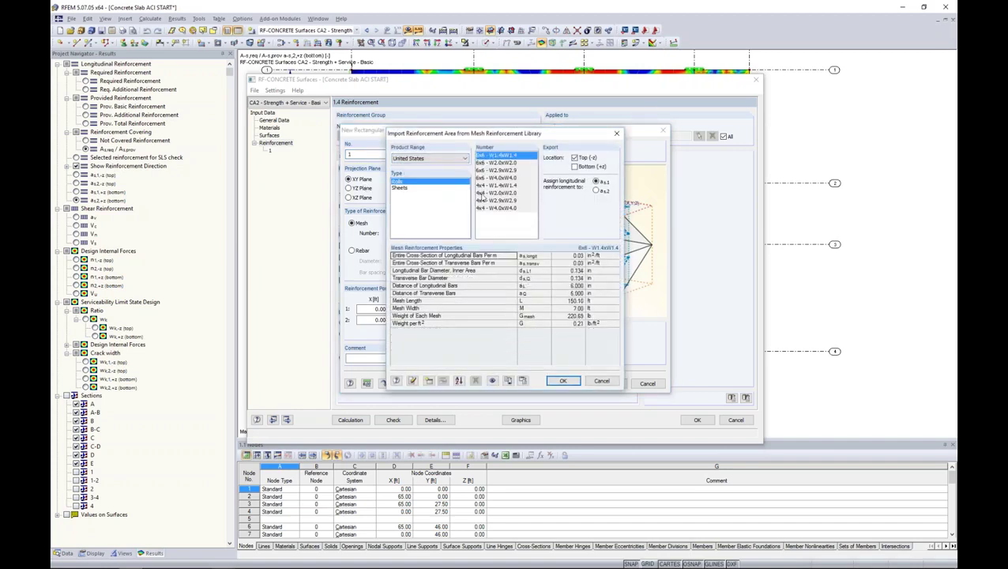
left_click(601, 381)
Define the rectangular reinforcement as rebar with 0.75 in diameter and 10 in bar spacing, laid out at both top and bottom.
left_click(352, 251)
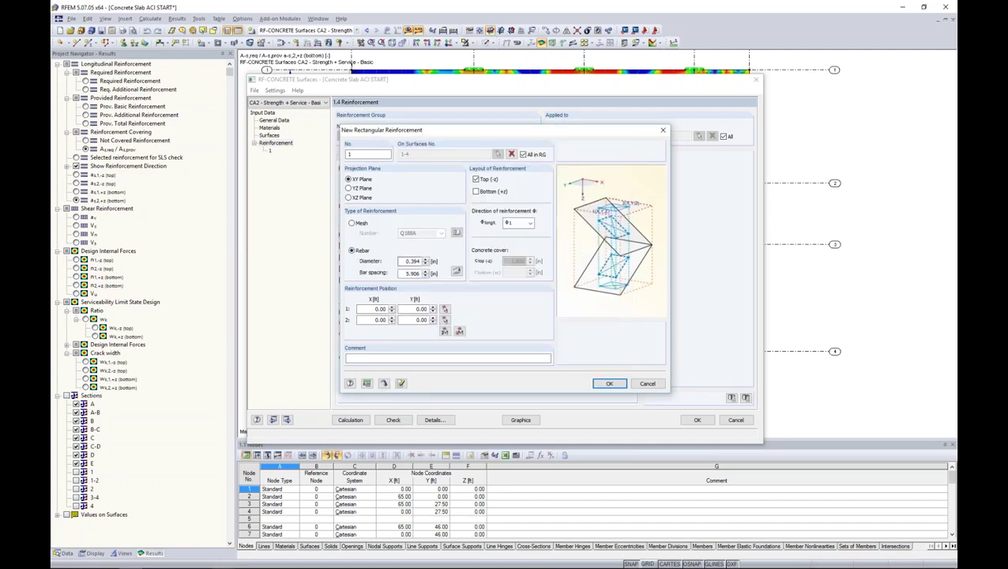
left_click_drag(399, 262, 428, 263)
type("0.75")
key("Tab")
type("10")
key("Tab")
left_click(476, 191)
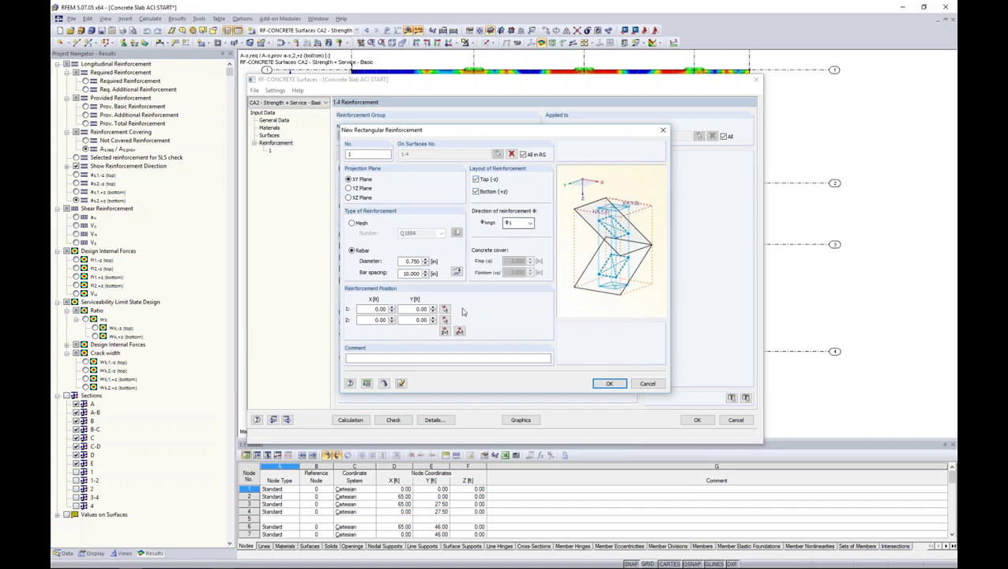
Place the reinforcement rectangle over the whole slab from (0, 0) to (65, 46) ft and review the rectangular reinforcement list.
left_click(444, 330)
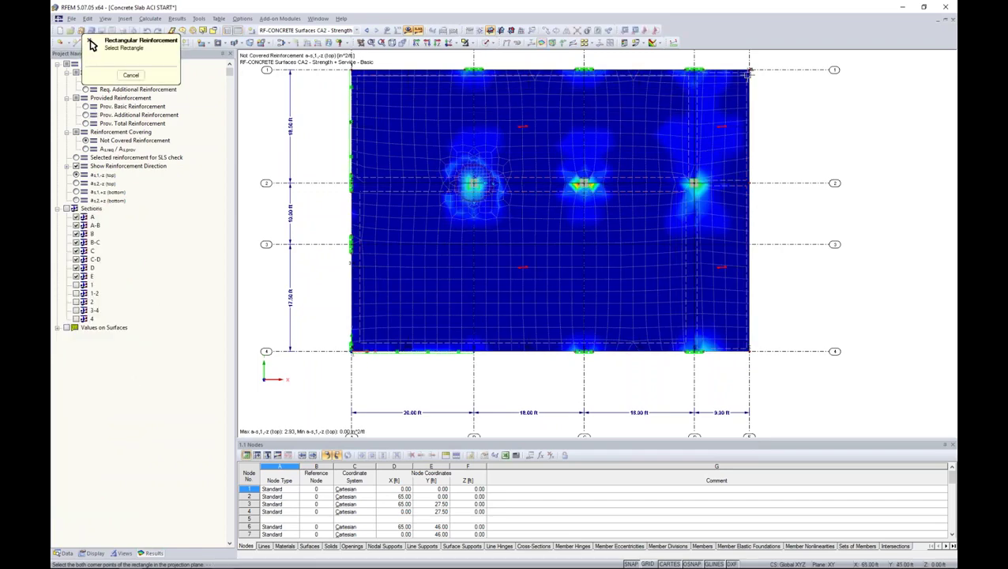
left_click(749, 70)
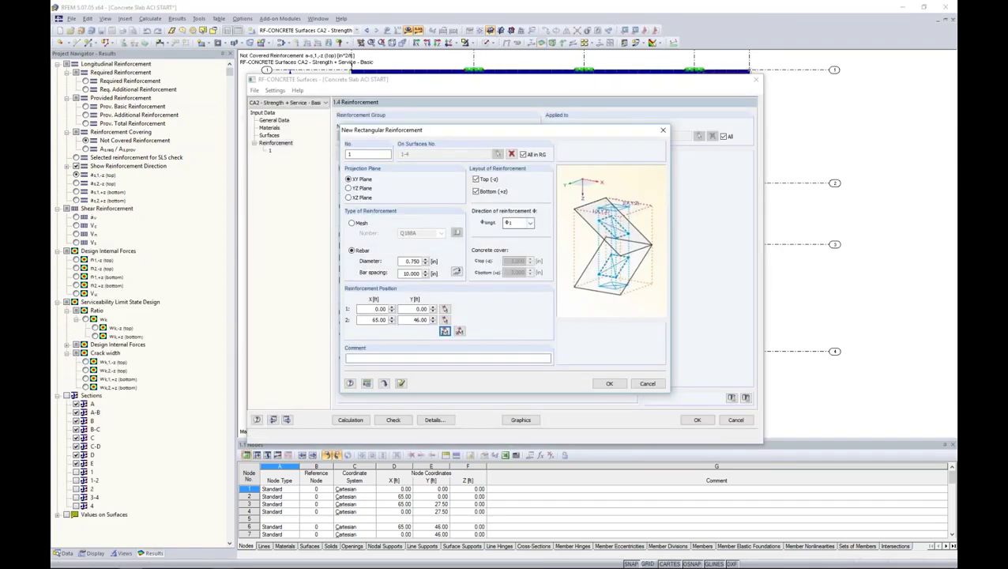
left_click(608, 383)
left_click(503, 258)
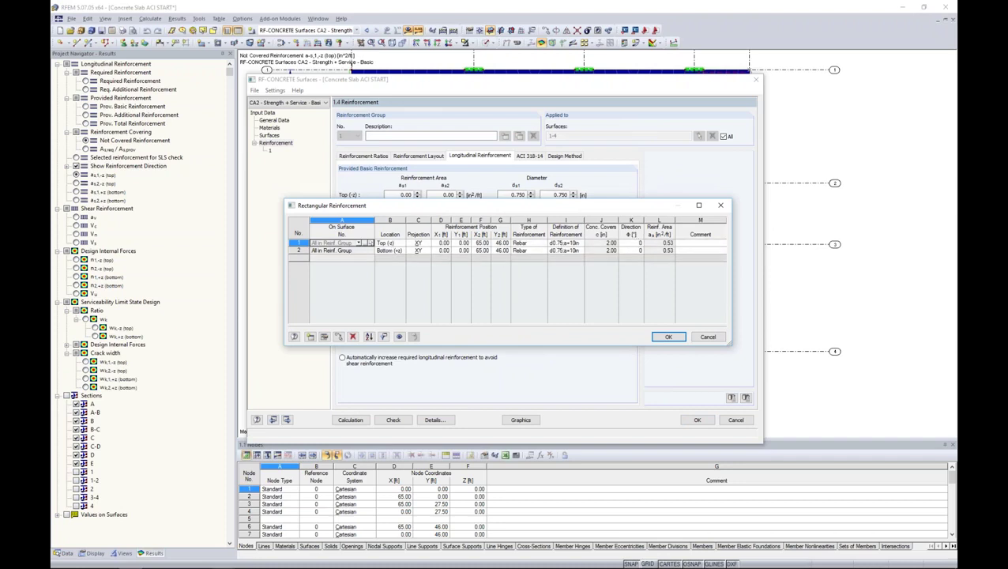
left_click(667, 336)
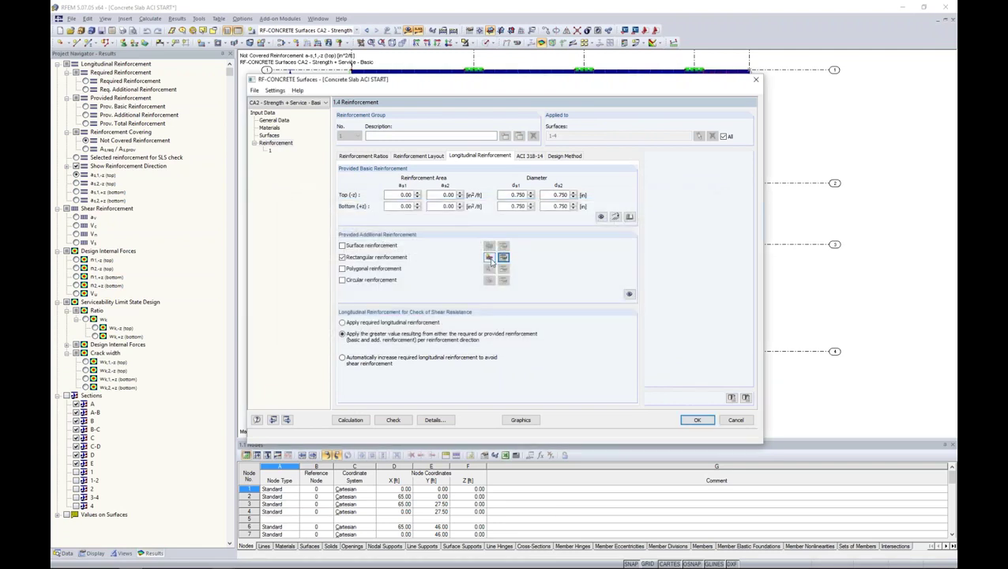
Add the same 0.75 in rebar at 10 in spacing over the whole slab in direction φ2 and preview it on the model.
left_click(489, 257)
left_click(521, 223)
left_click(515, 241)
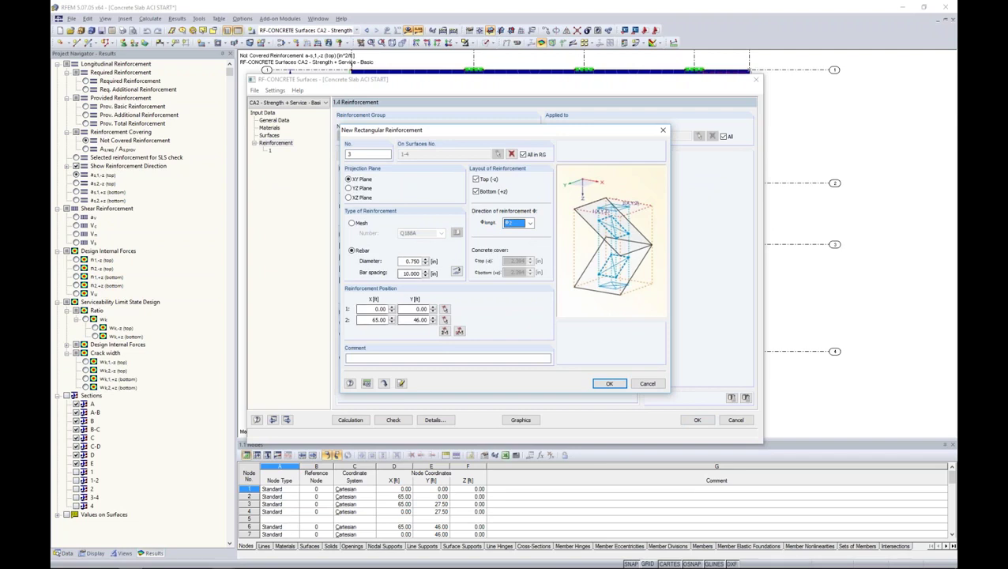
left_click(602, 383)
left_click(503, 258)
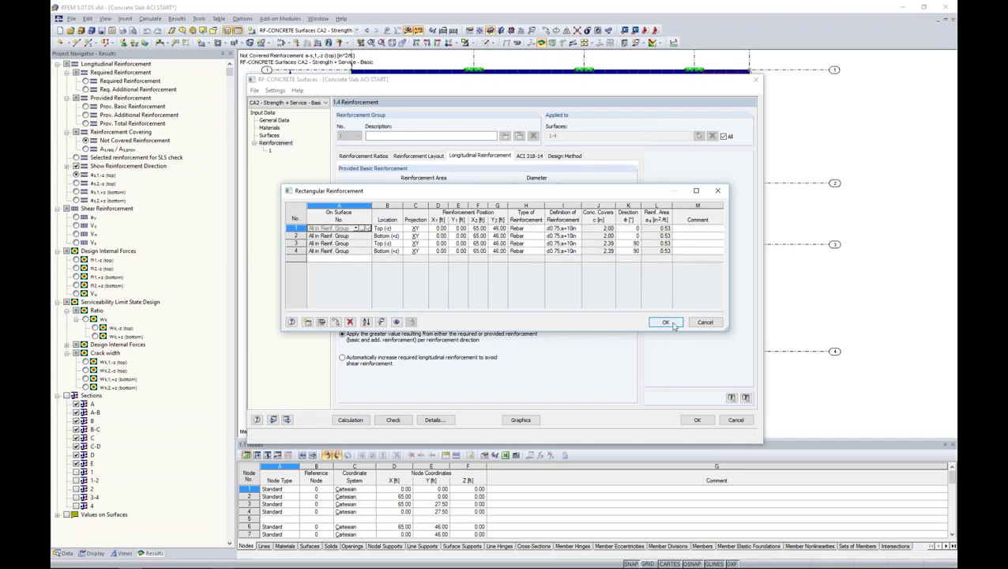
left_click(396, 321)
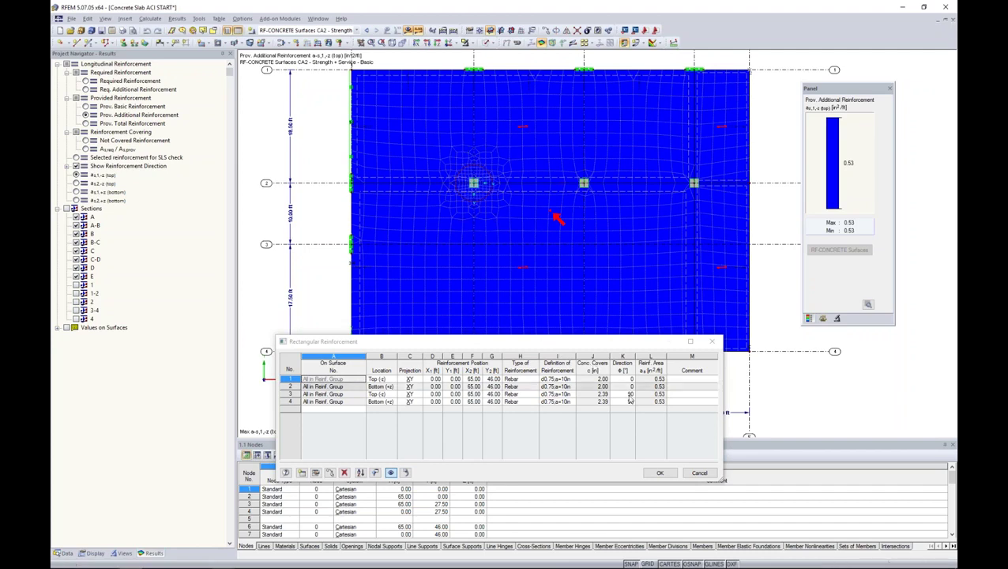
left_click(658, 473)
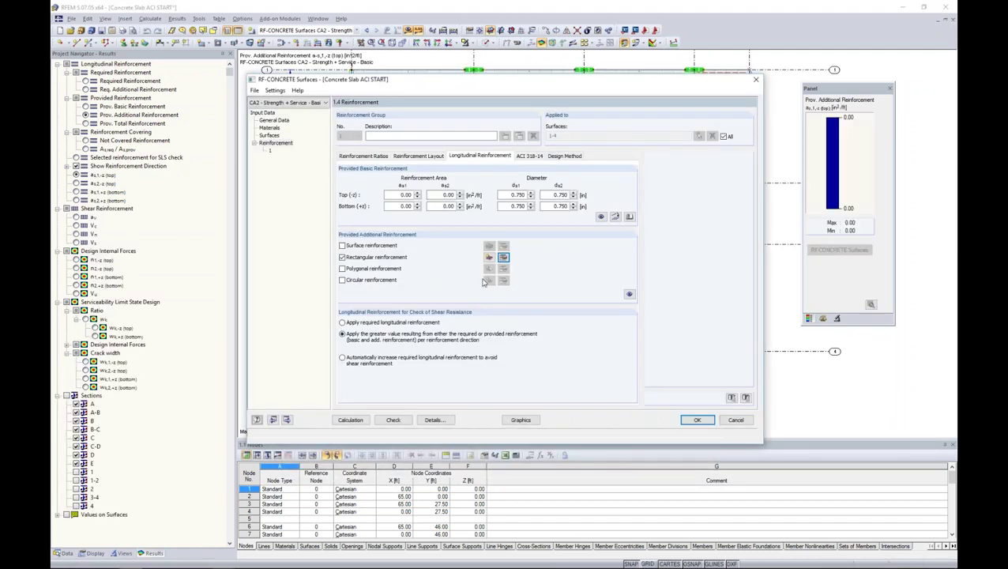
Start a new rectangular reinforcement in direction φ1 with 1 in diameter rebar at 8 in bar spacing.
left_click(489, 259)
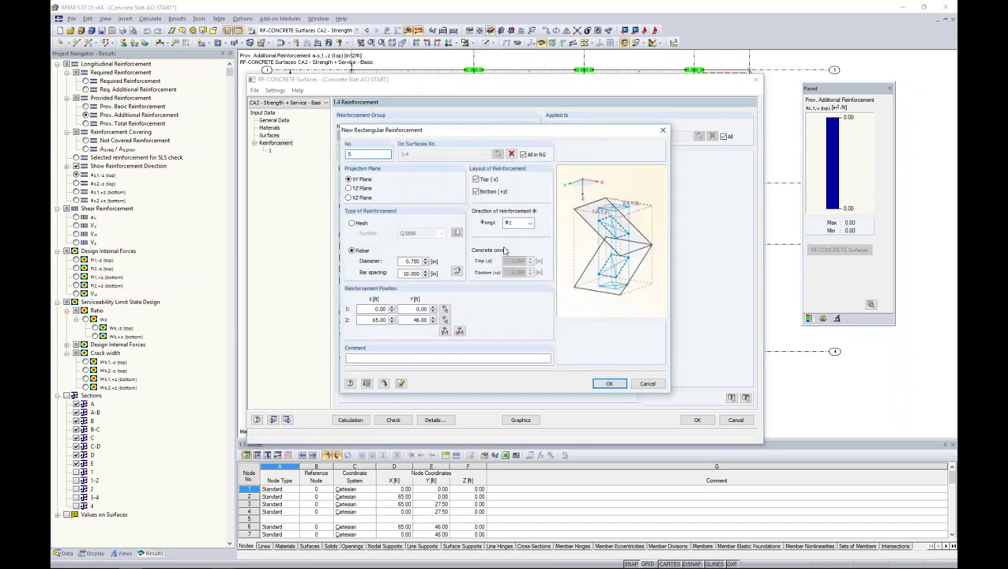
left_click(515, 223)
left_click(513, 235)
left_click(405, 261)
left_click_drag(406, 261, 446, 263)
type("1")
key("Tab")
type("8")
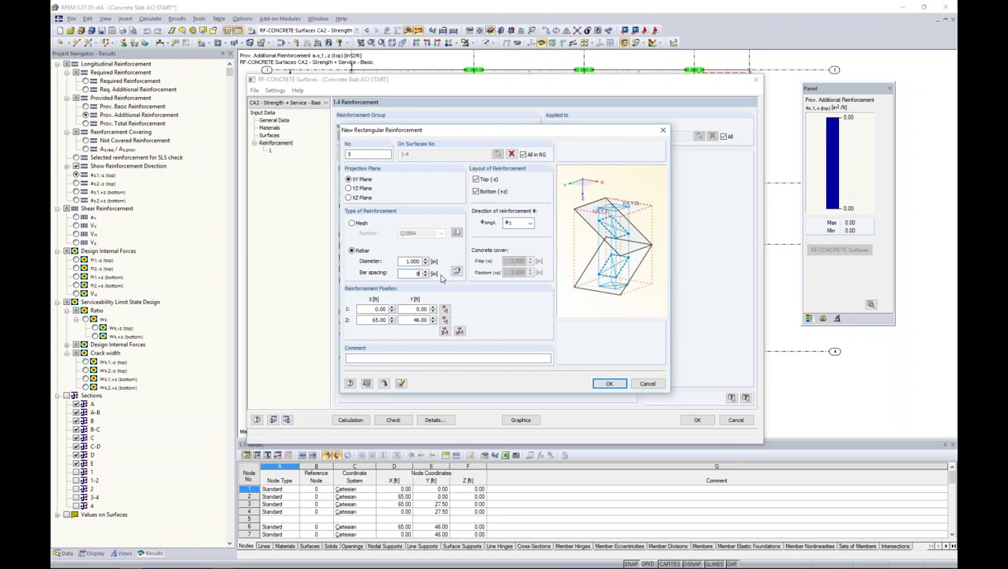
Place the reinforcement rectangle centred on the column at grid B-2, from (12, 36) to (28, 19) ft, and review the reinforcement list.
left_click(459, 331)
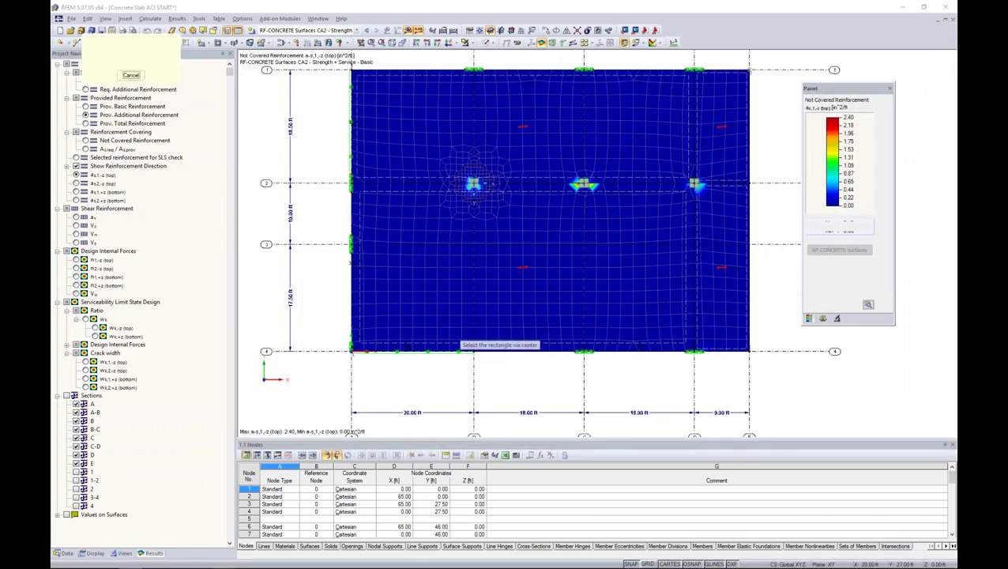
left_click(474, 184)
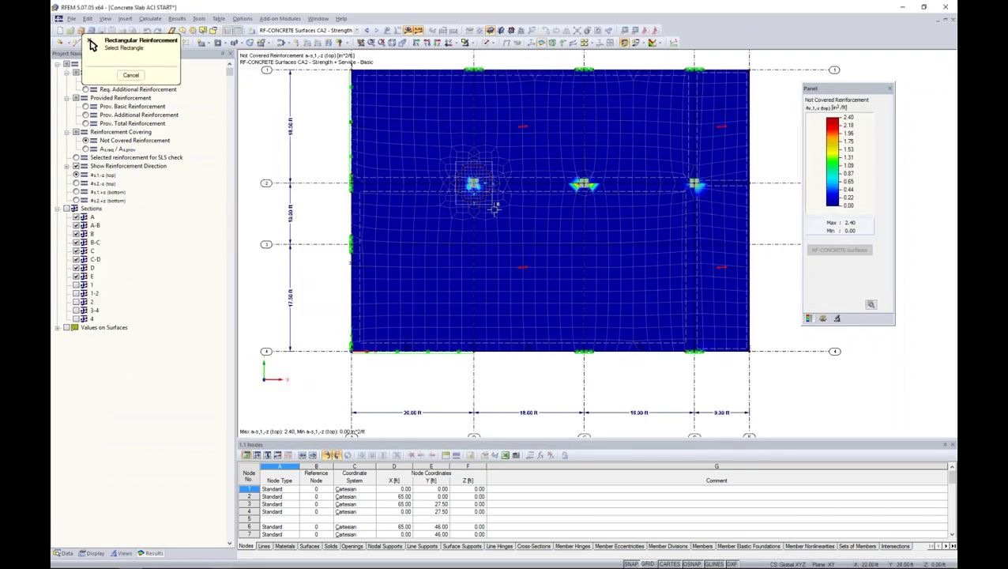
left_click(524, 237)
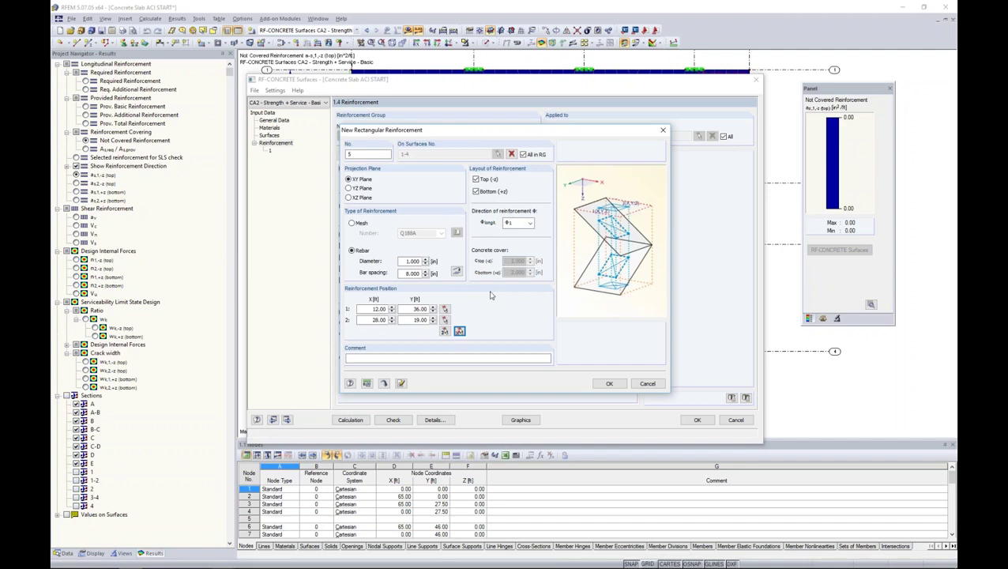
left_click(608, 383)
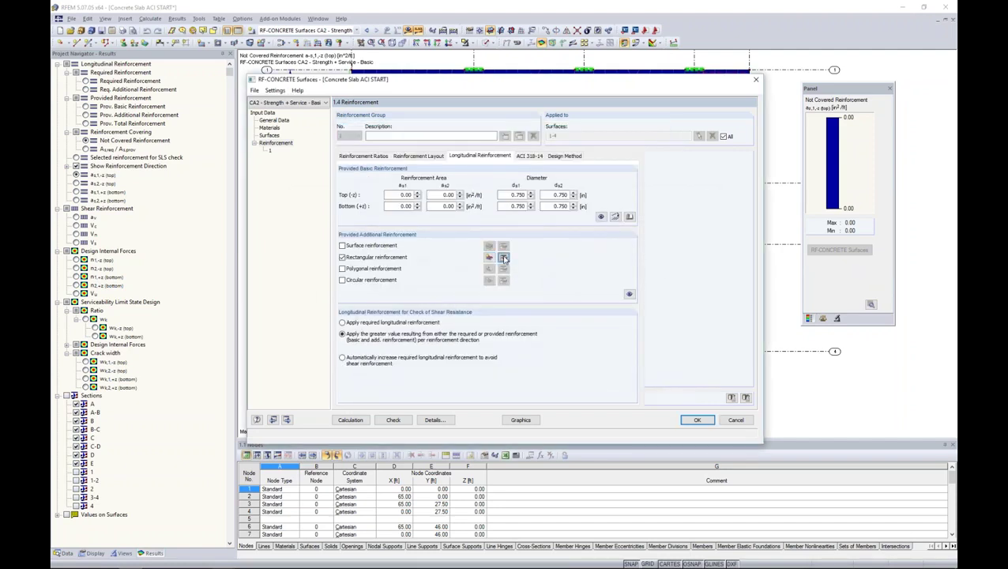
left_click(503, 257)
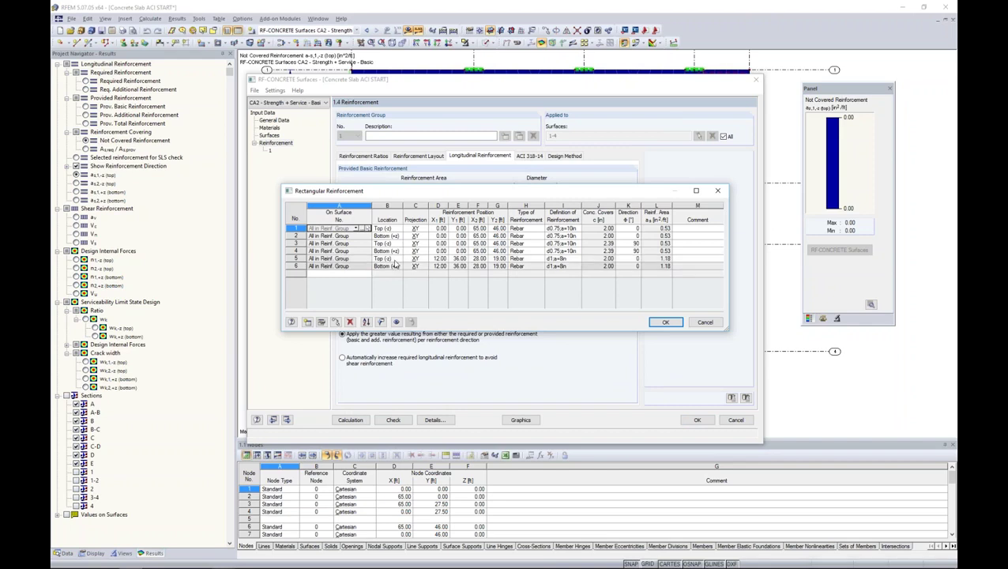
left_click(665, 321)
Add the same 1 in rebar at 8 in spacing around that column in direction φ2.
left_click(491, 258)
left_click(521, 222)
left_click(517, 246)
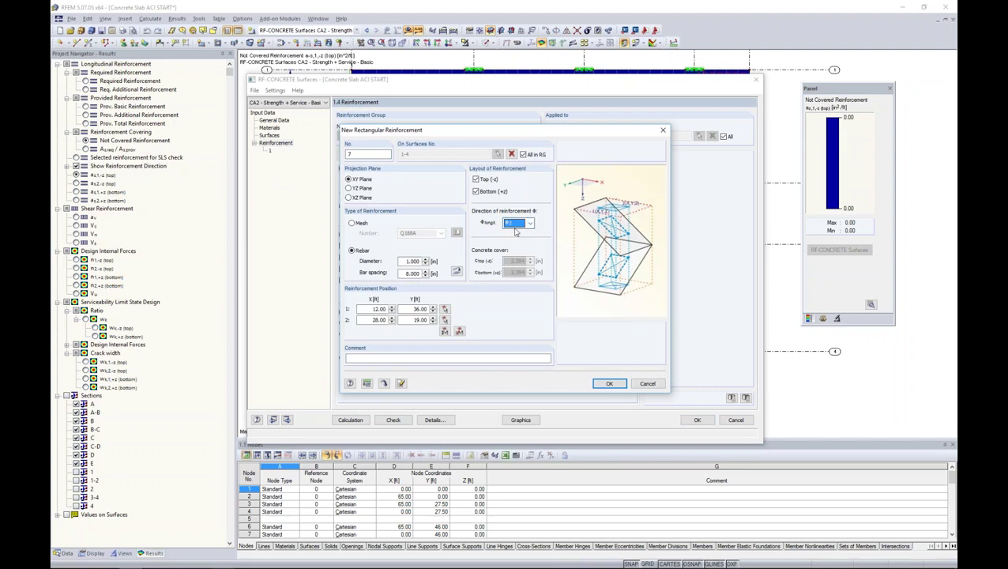
left_click(603, 382)
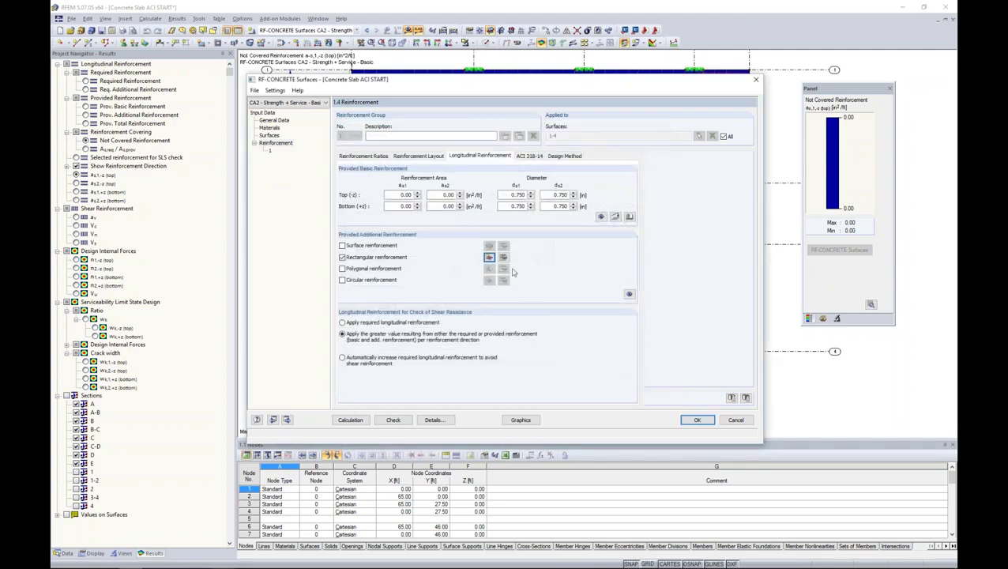
Preview the provided additional reinforcement on the slab and examine the column region for the top and bottom reinforcement directions.
left_click(503, 257)
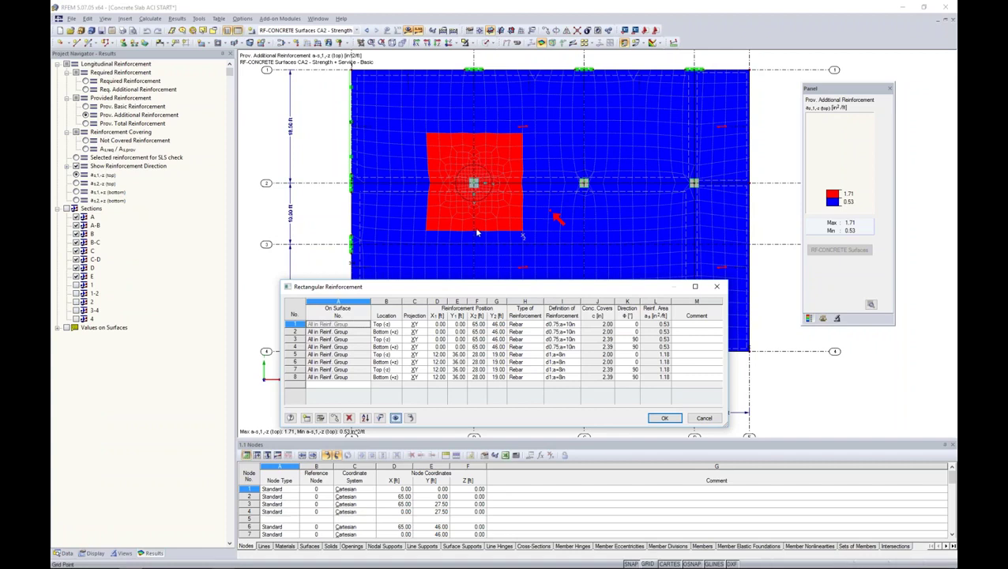
left_click_drag(864, 87, 853, 77)
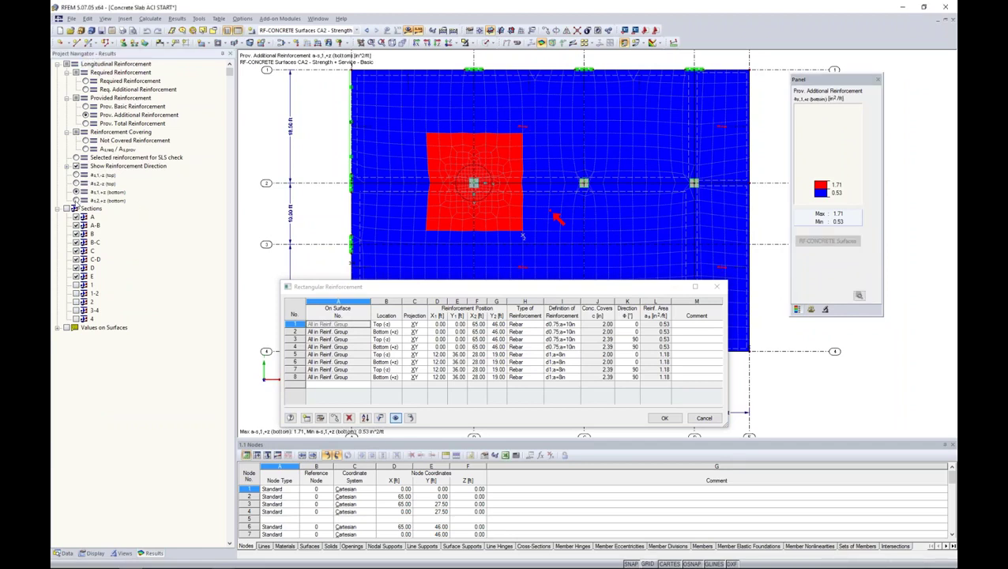
key("Down")
key("Down")
key("Down")
key("Down")
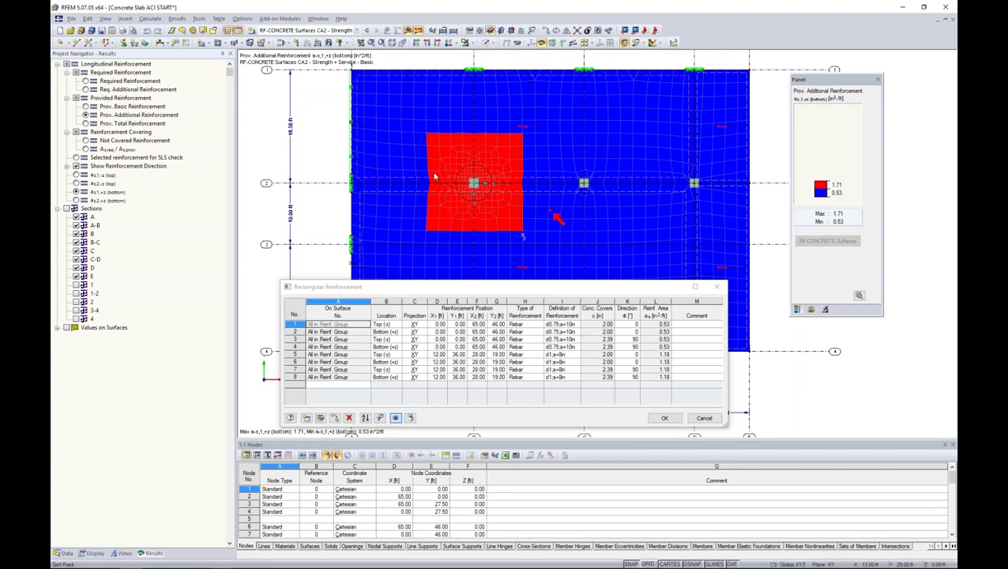
scroll(431, 182, "up", 5)
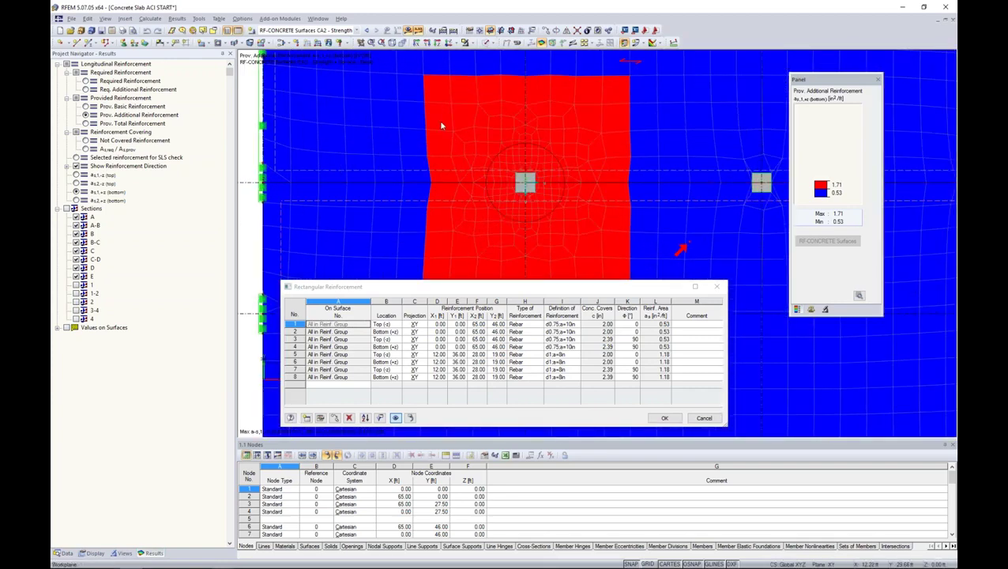
scroll(613, 158, "down", 4)
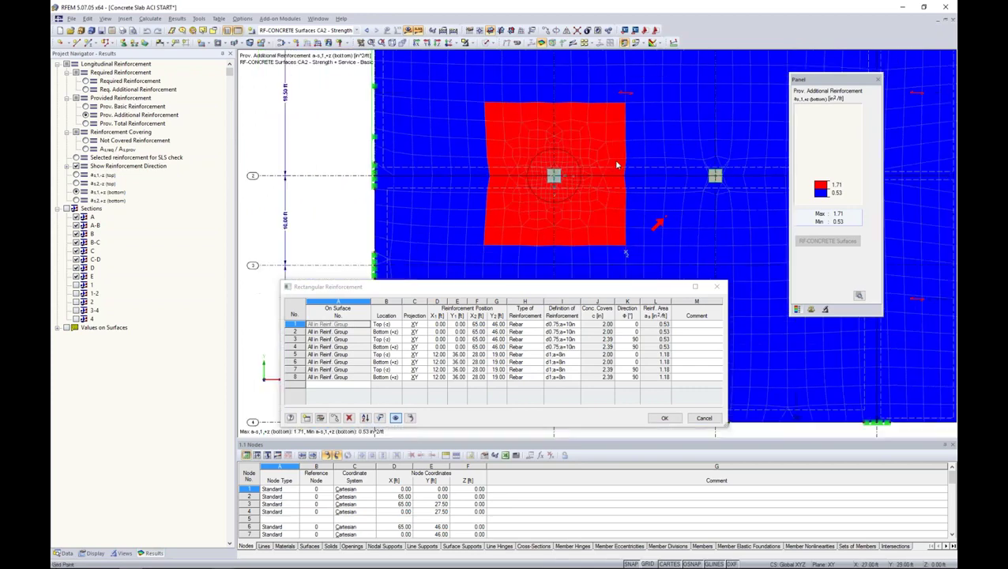
middle_click_drag(576, 180, 479, 182)
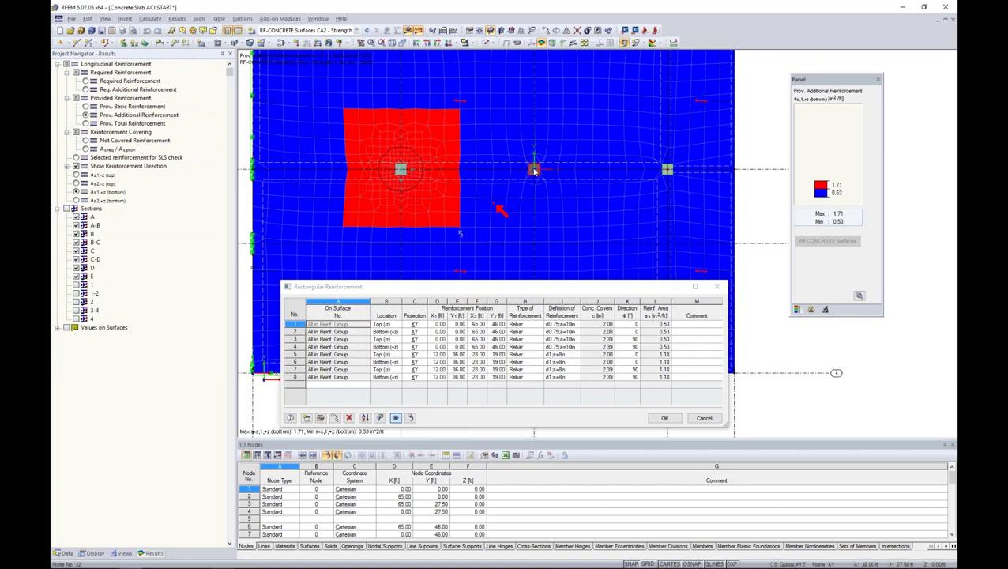
Copy the four column reinforcement entries 5 to 8 once with an 18 ft X offset onto the middle column.
left_click_drag(293, 353, 292, 377)
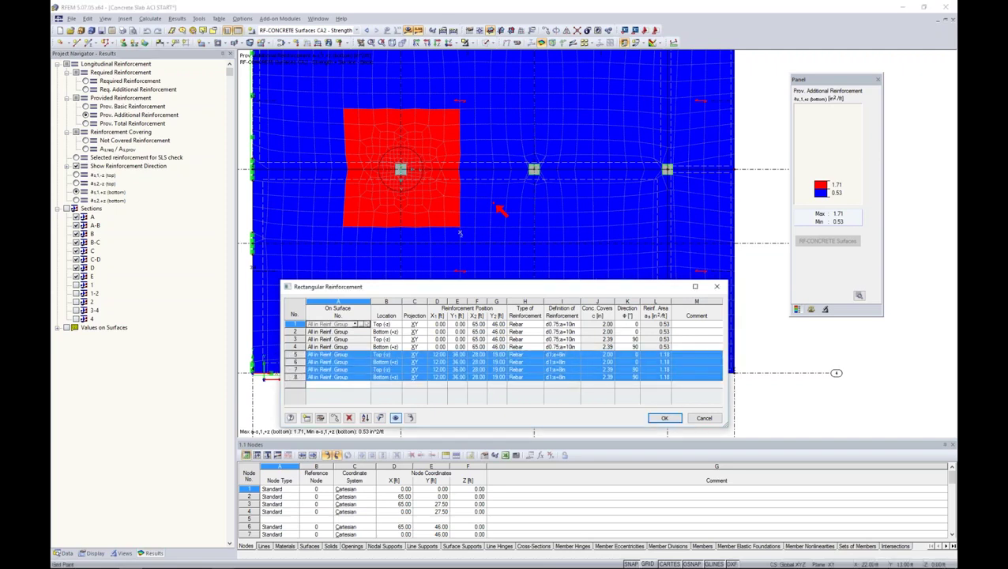
left_click(334, 418)
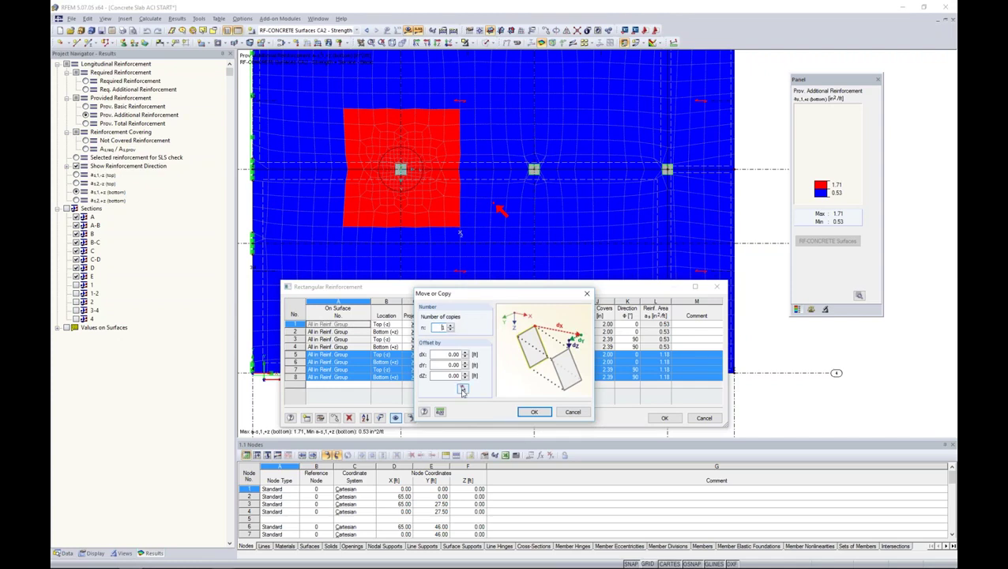
left_click(440, 412)
left_click(400, 169)
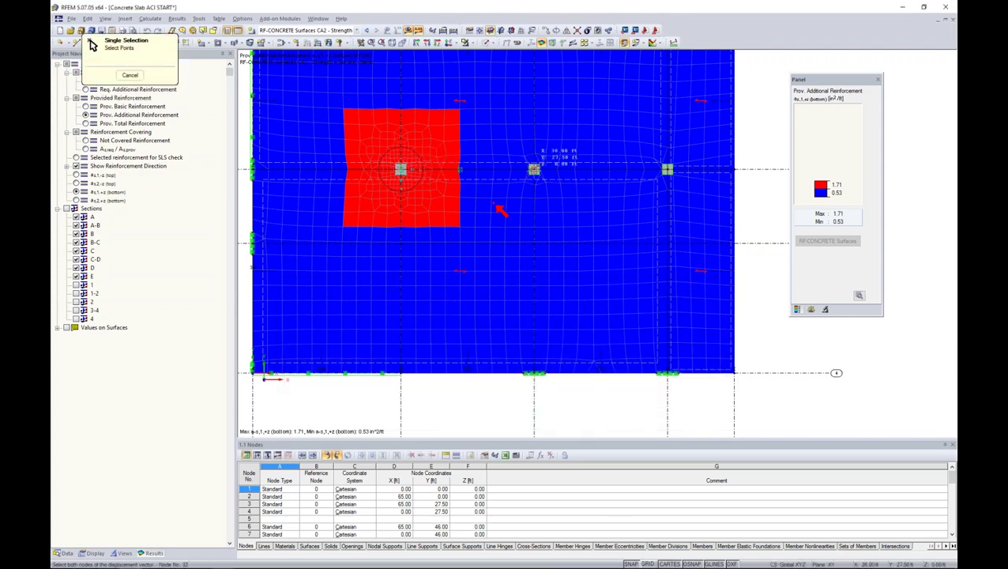
left_click(534, 169)
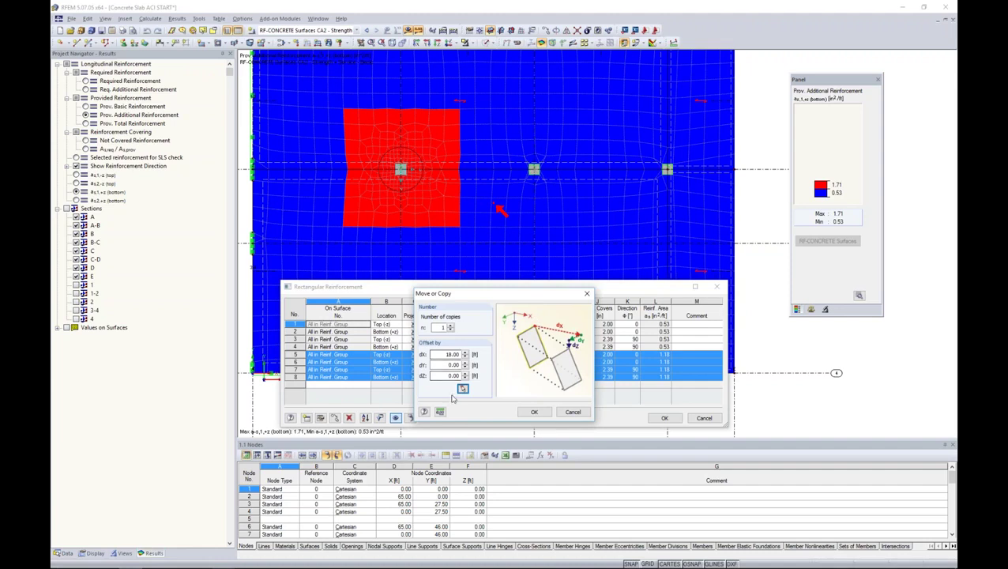
left_click(534, 411)
left_click(526, 354)
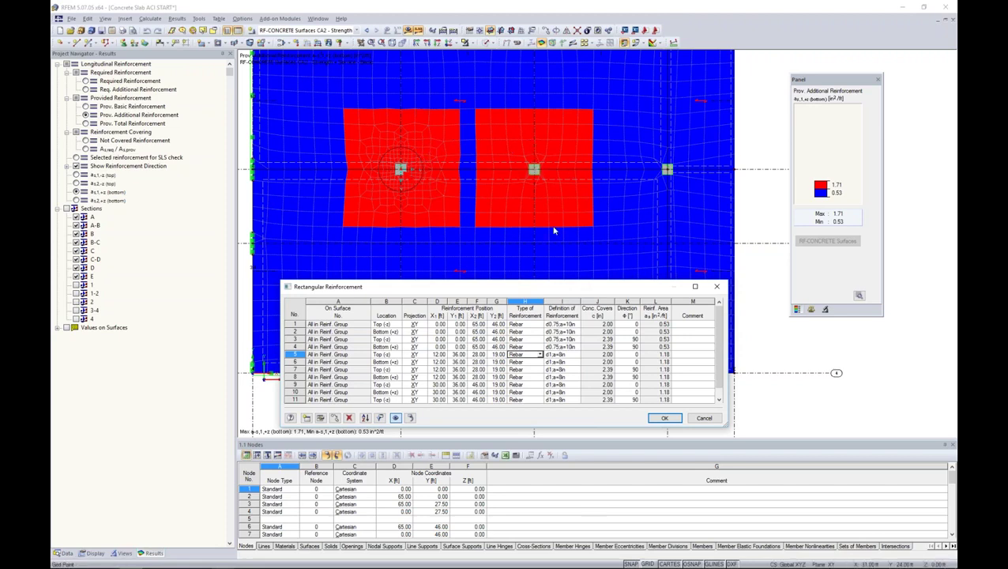
Copy reinforcement entries 9 to 12 from the middle column to the third column by picking the two column nodes as offset.
scroll(584, 373, "down", 1)
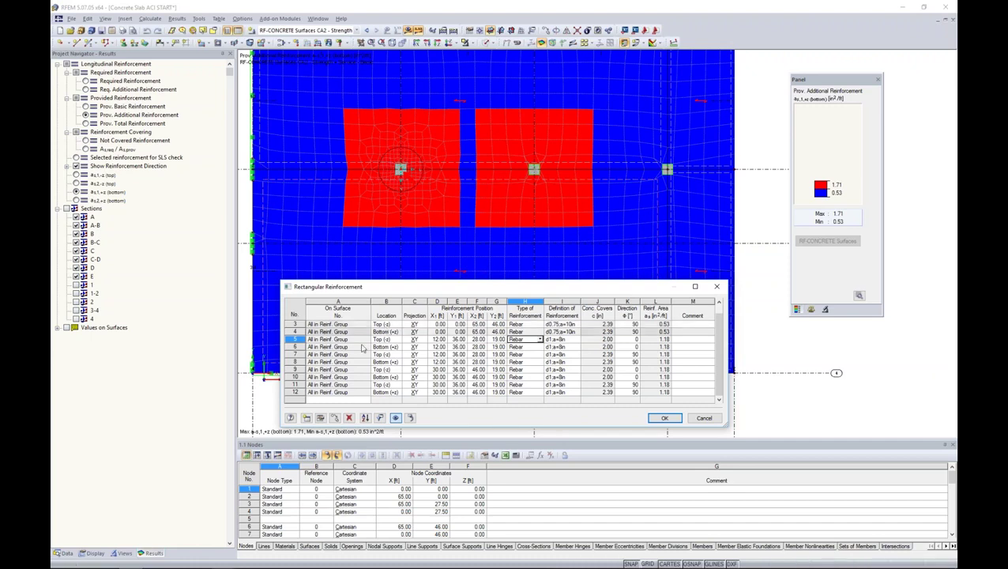
left_click_drag(295, 368, 295, 391)
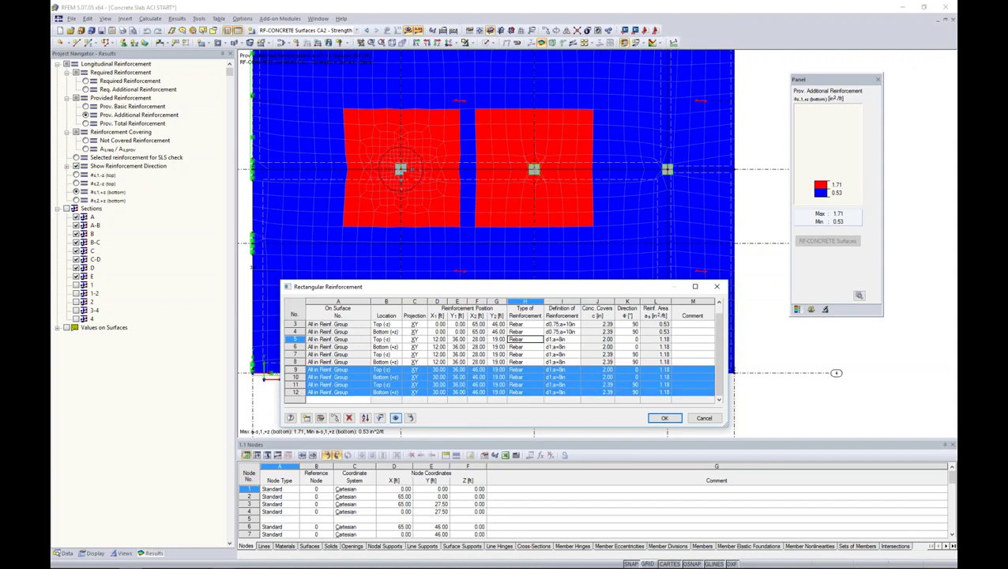
left_click(321, 418)
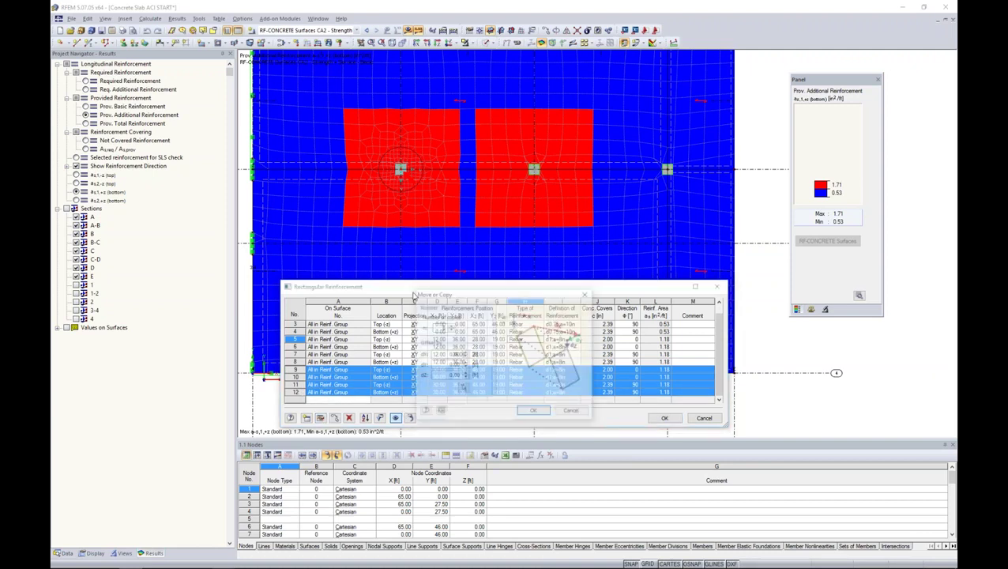
left_click(464, 388)
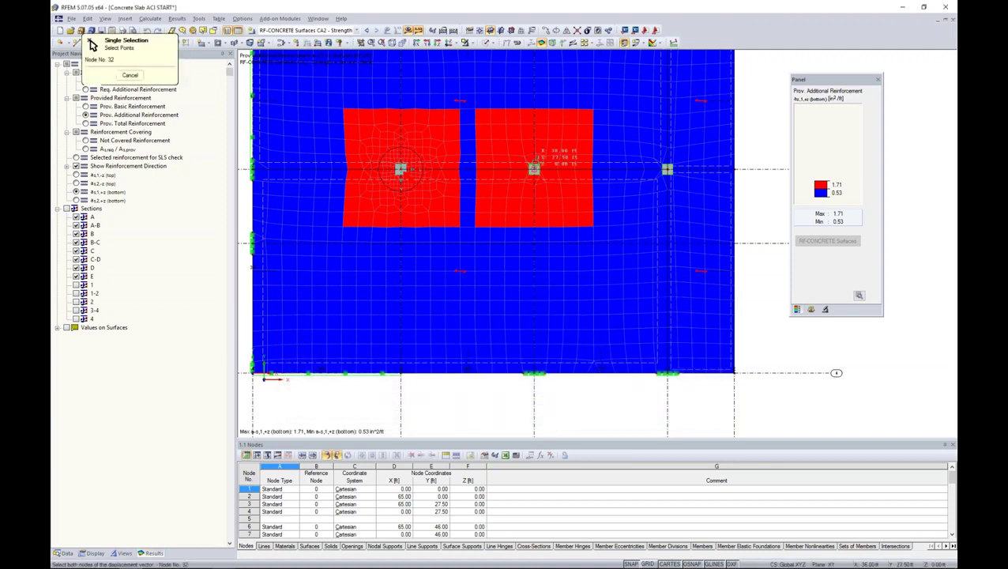
left_click(667, 168)
left_click(523, 414)
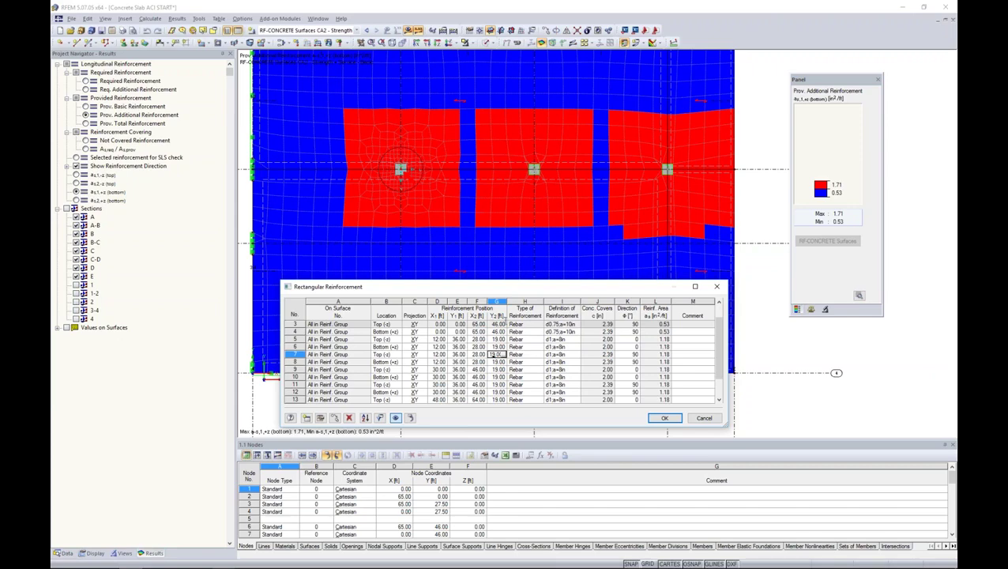
Accept the rectangular reinforcement list and close RF-CONCRETE Surfaces with the input saved.
left_click_drag(624, 289, 748, 154)
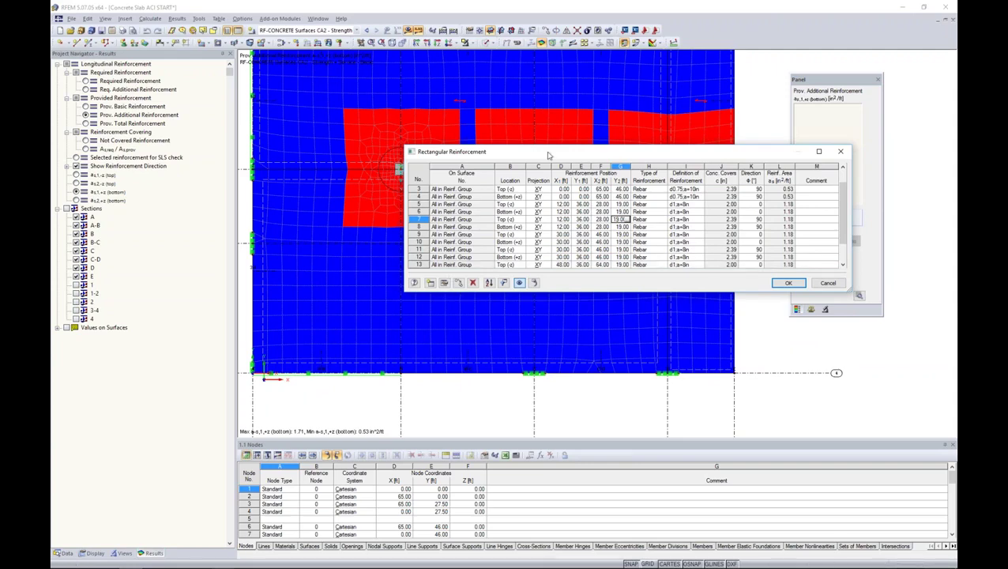
left_click_drag(548, 155, 422, 180)
left_click(651, 305)
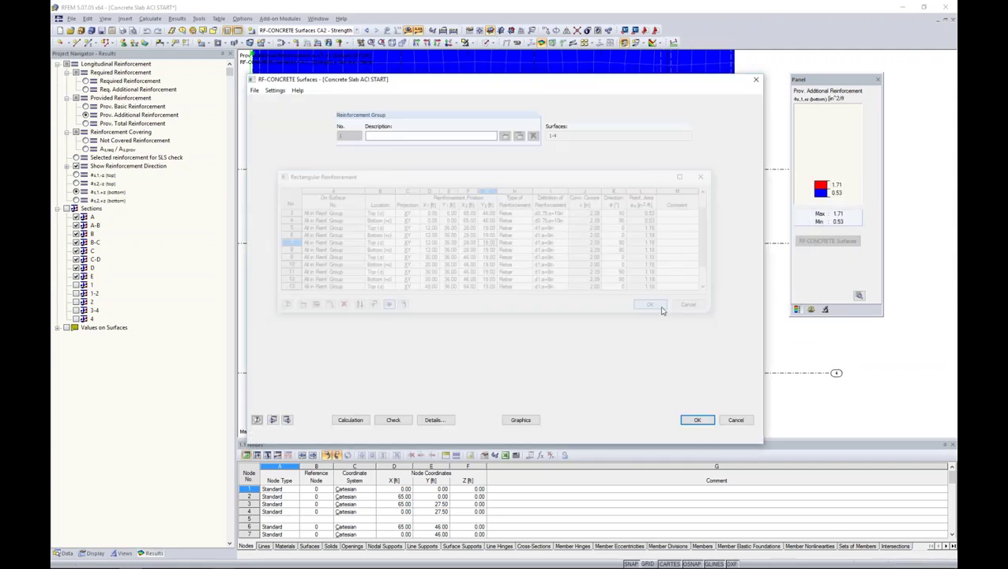
left_click(694, 421)
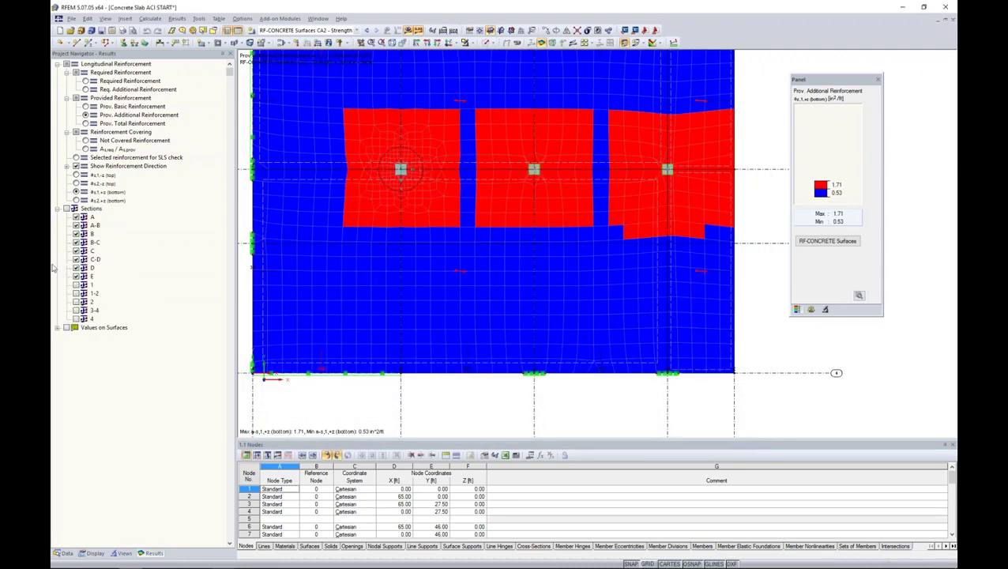
Switch to the already open model Concrete Slab ACI - REGIONS2 and expand its project data.
left_click(61, 553)
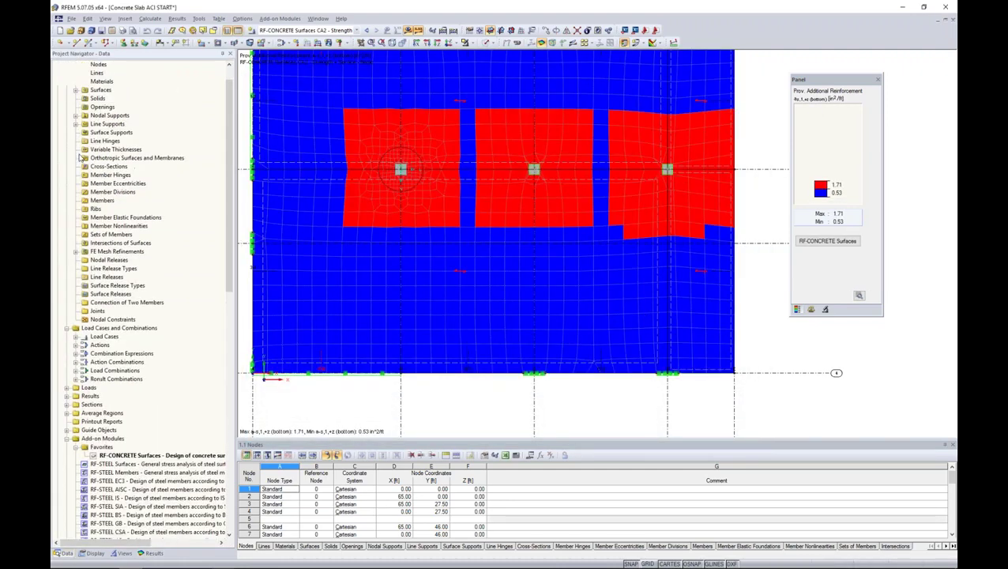
scroll(79, 316, "up", 2)
left_click(66, 72)
double_click(83, 82)
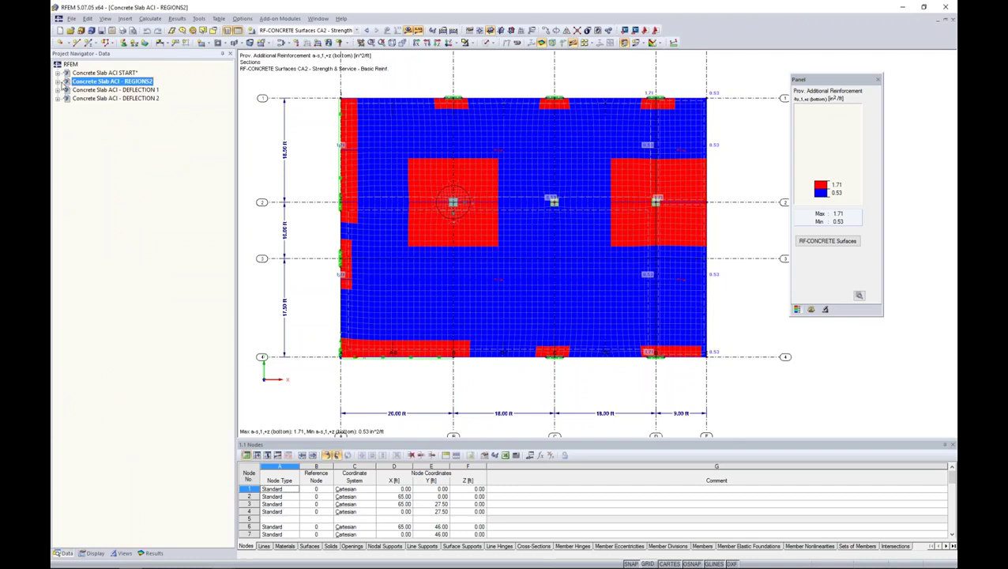
left_click(58, 81)
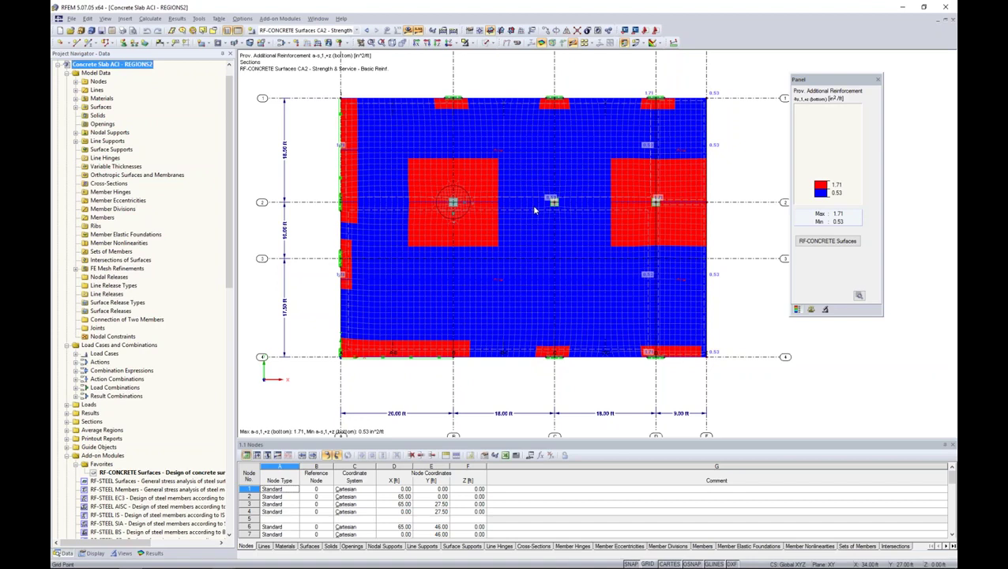
Open the rectangular reinforcement list of the REGIONS2 model in RF-CONCRETE Surfaces and examine all its entries.
left_click(827, 240)
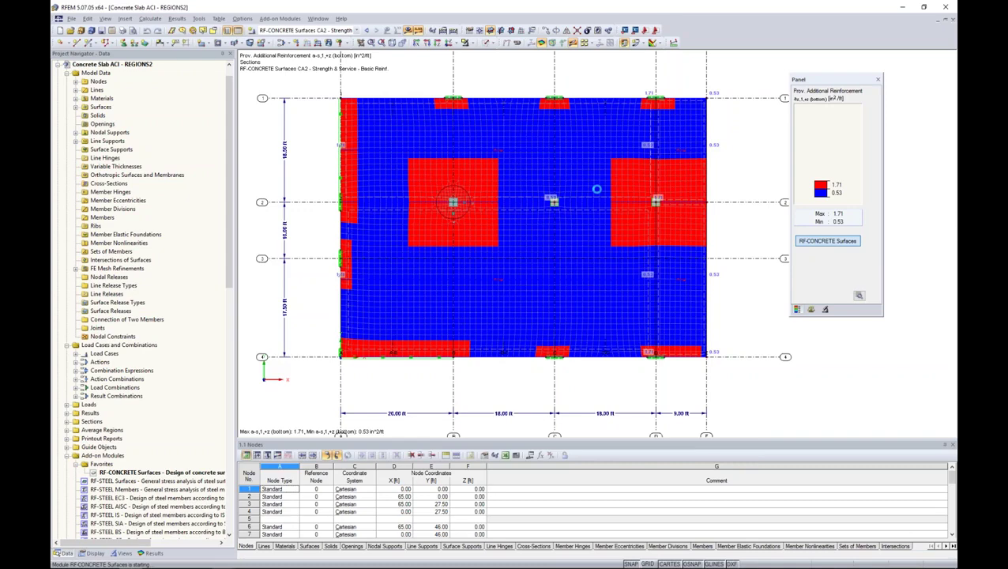
left_click(274, 169)
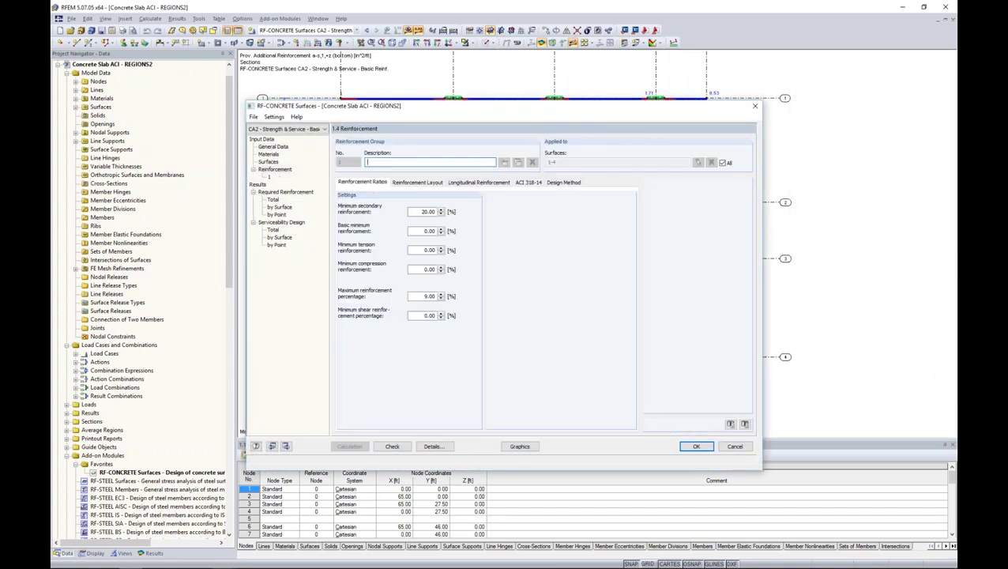
left_click(466, 183)
left_click(502, 284)
left_click_drag(715, 245, 716, 276)
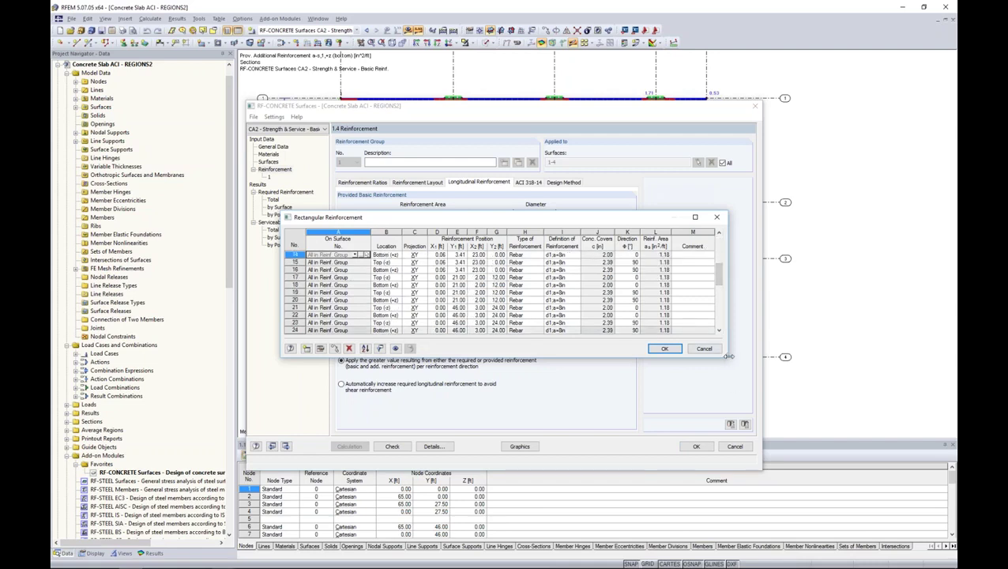
left_click_drag(717, 272, 718, 316)
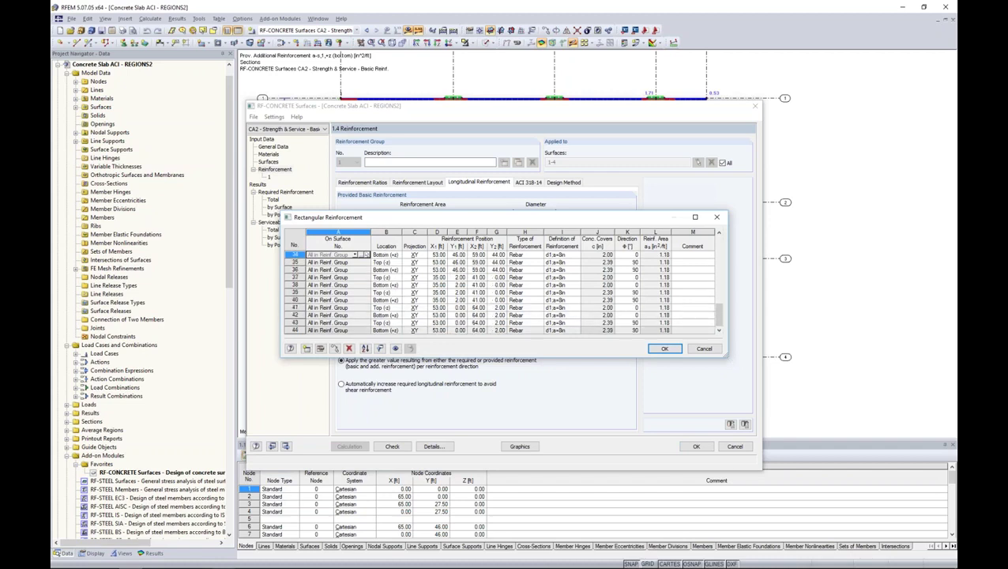
Accept the rectangular reinforcement list and review the required reinforcement total, serviceability design total and design messages.
left_click(661, 349)
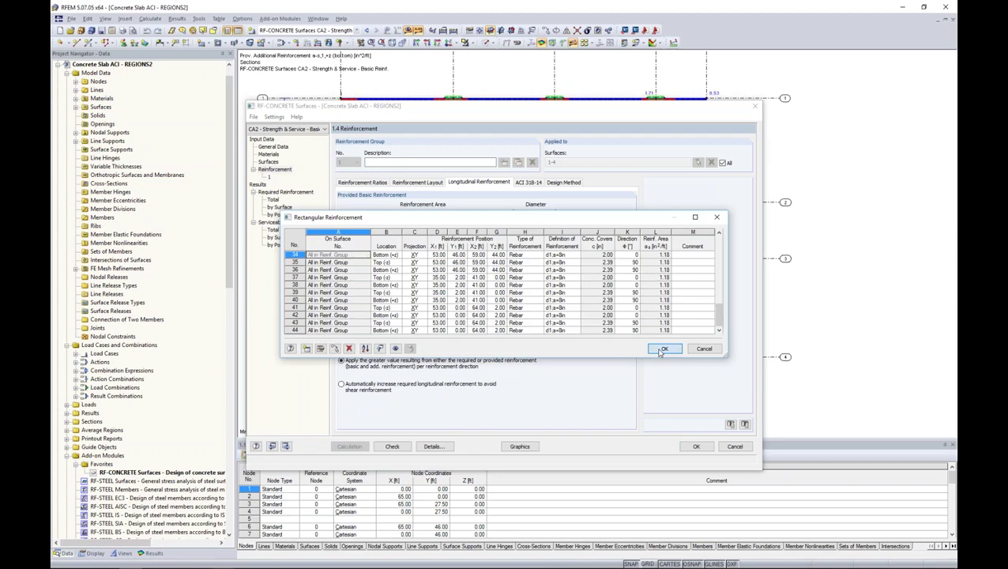
left_click(661, 350)
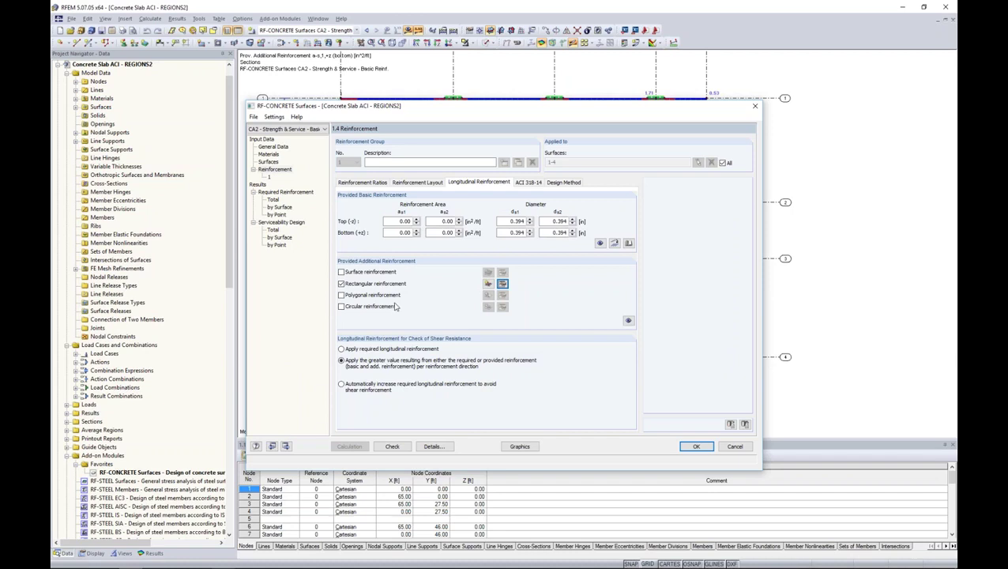
left_click(273, 199)
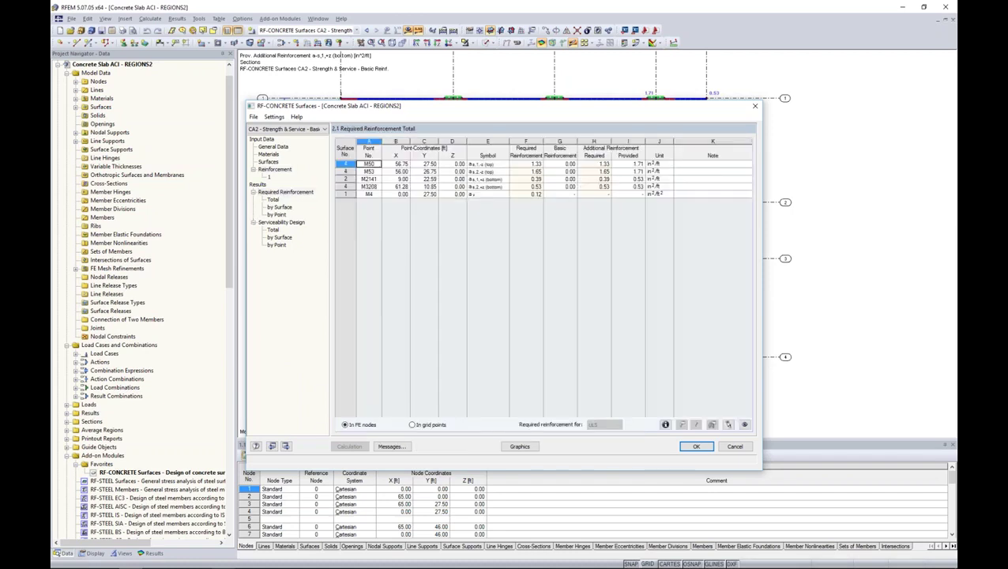
left_click(273, 229)
left_click(278, 224)
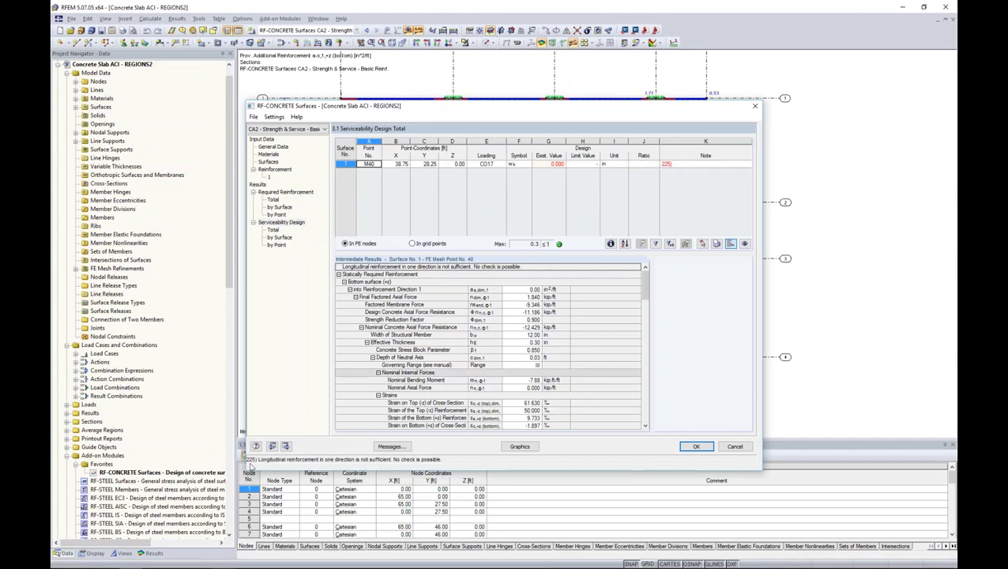
left_click(392, 446)
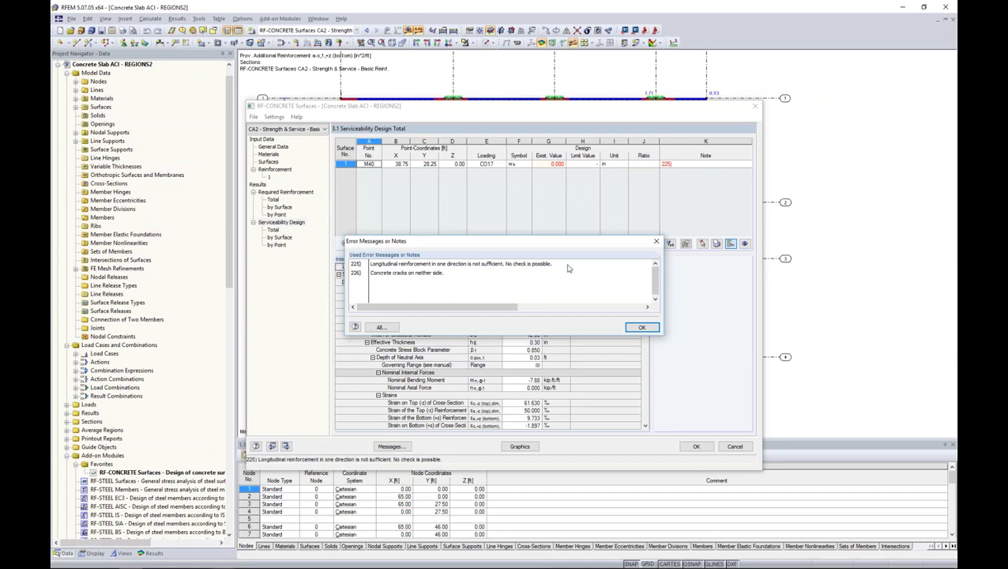
left_click(642, 327)
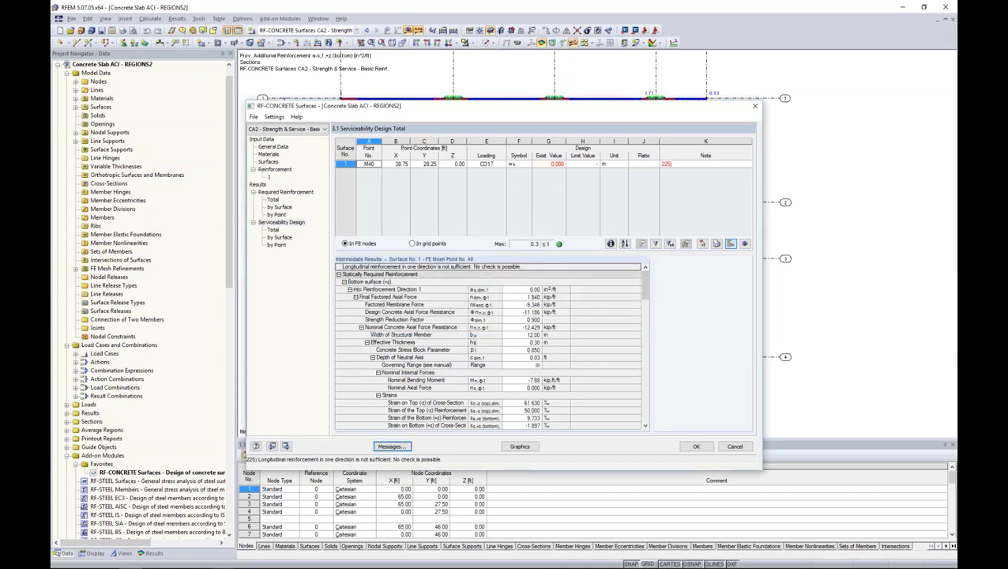
Display the required reinforcement graphically on the slab with a smooth color transition.
left_click(519, 446)
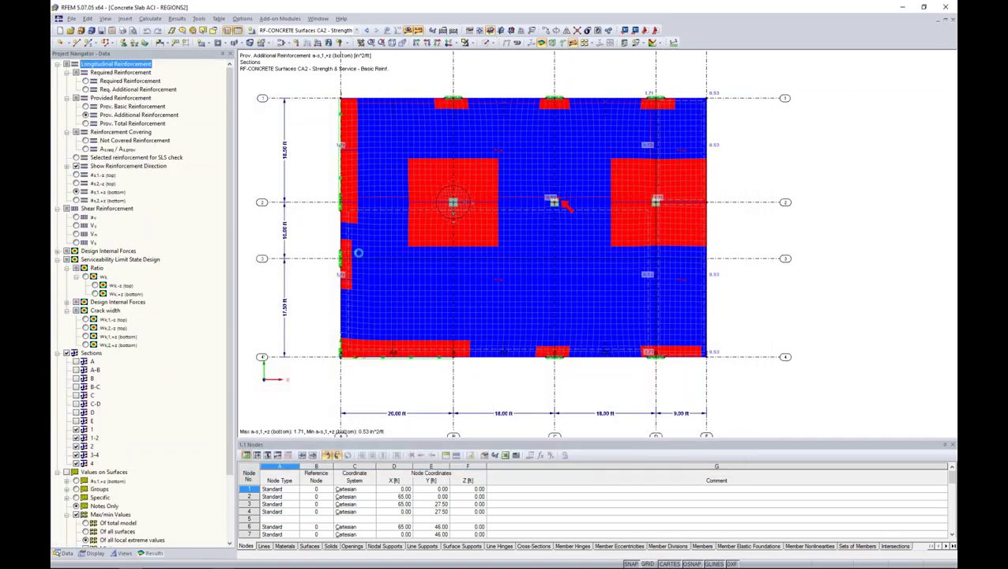
left_click(86, 80)
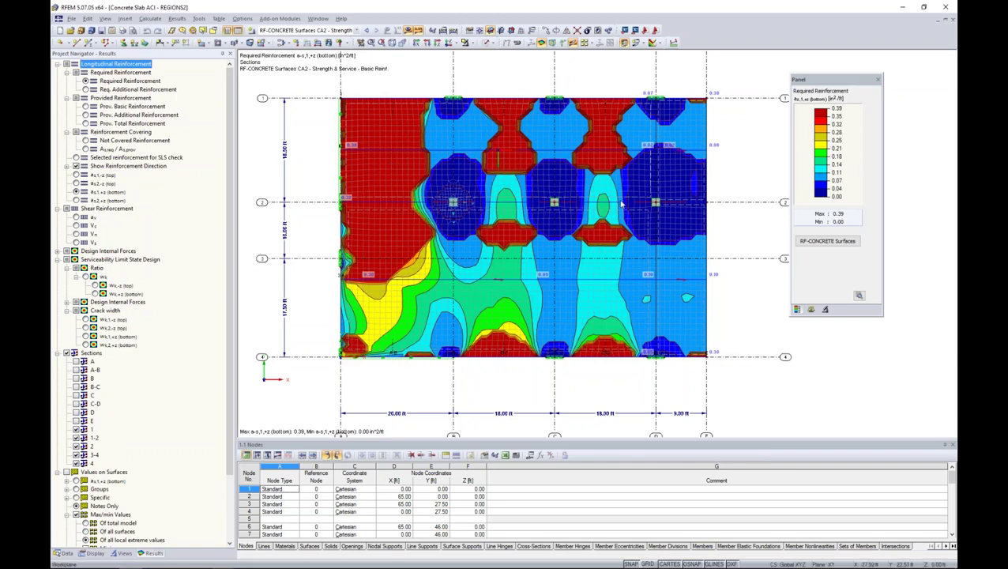
left_click(858, 295)
left_click(799, 405)
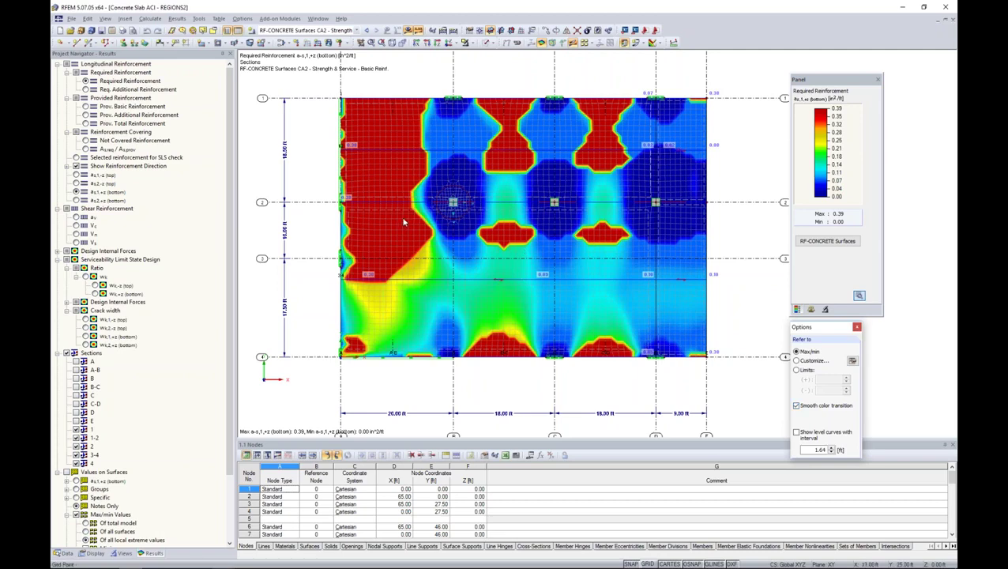
Examine the not covered top reinforcement in directions 1 and 2 around the middle column.
left_click(75, 174)
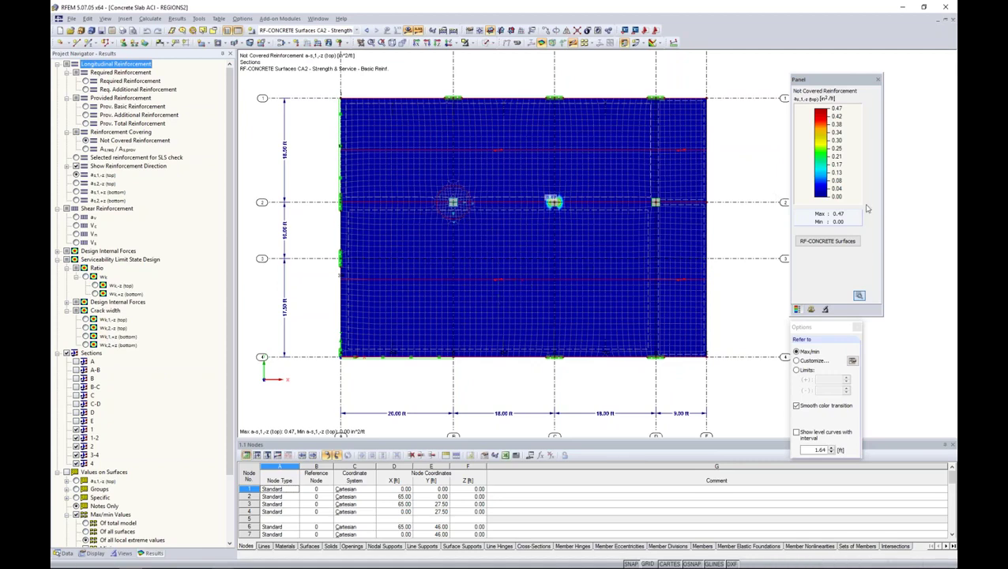
scroll(575, 215, "up", 6)
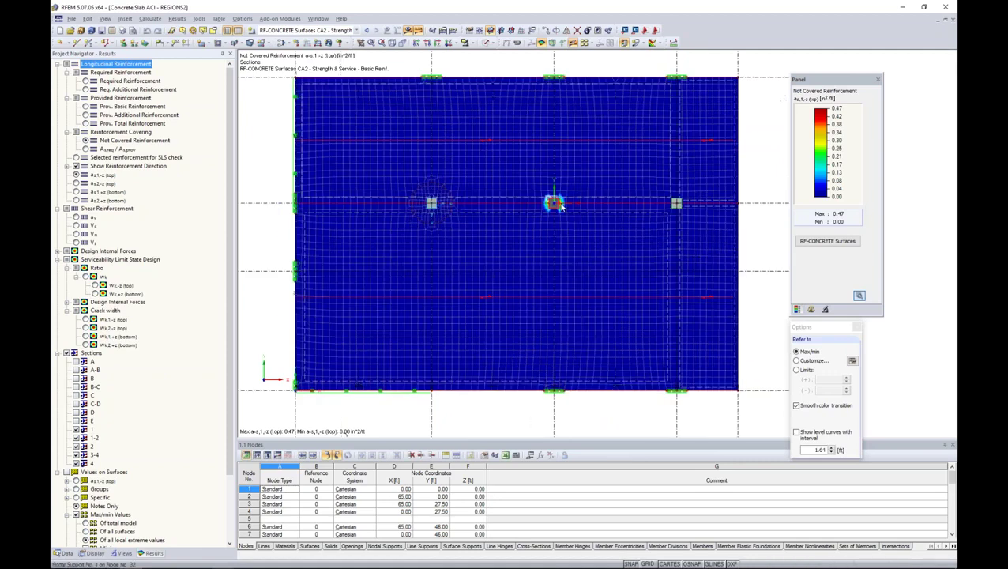
scroll(562, 211, "up", 1)
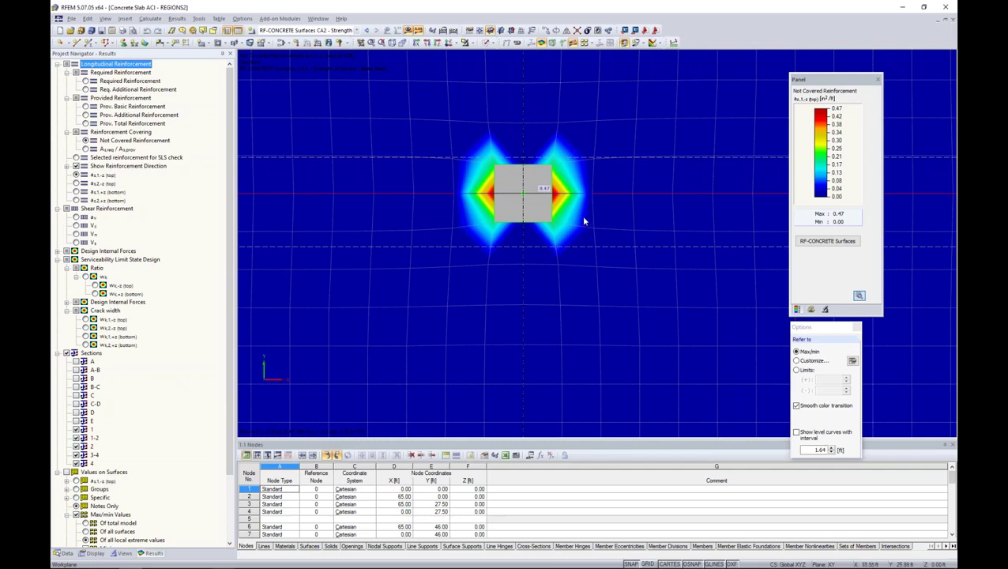
scroll(583, 221, "down", 6)
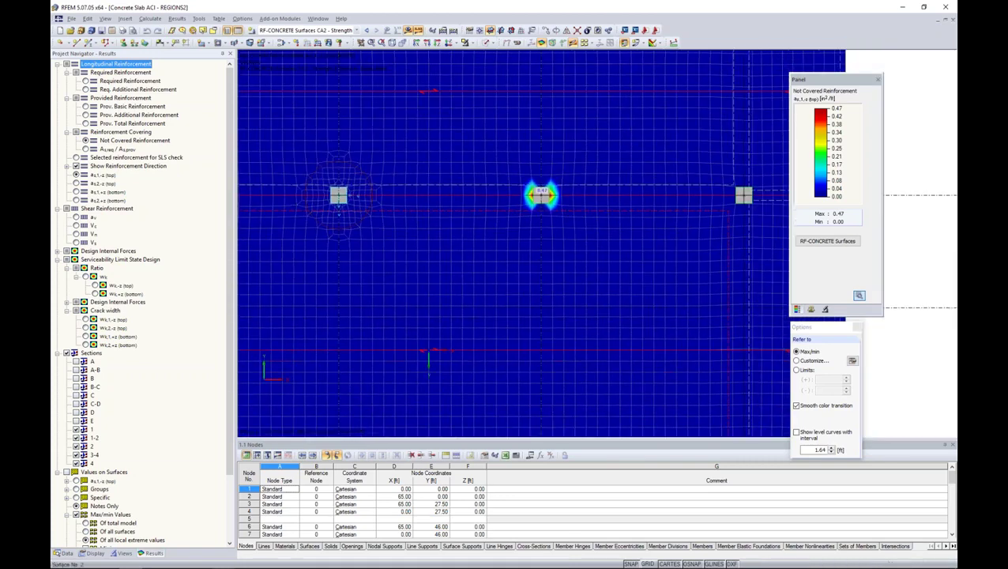
scroll(591, 226, "down", 3)
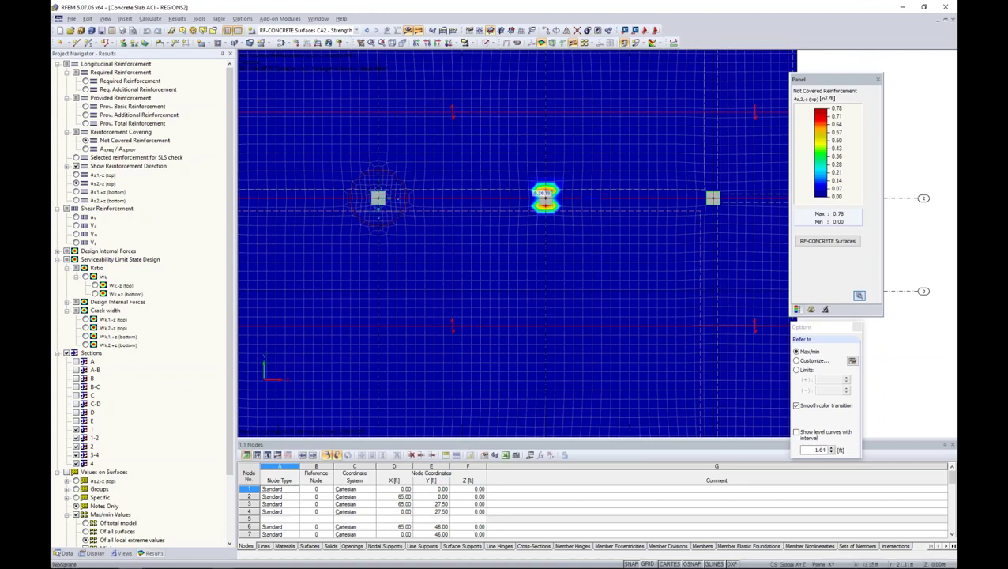
Examine the required-to-provided reinforcement ratio on the slab for the bottom and top reinforcement directions.
left_click(76, 192)
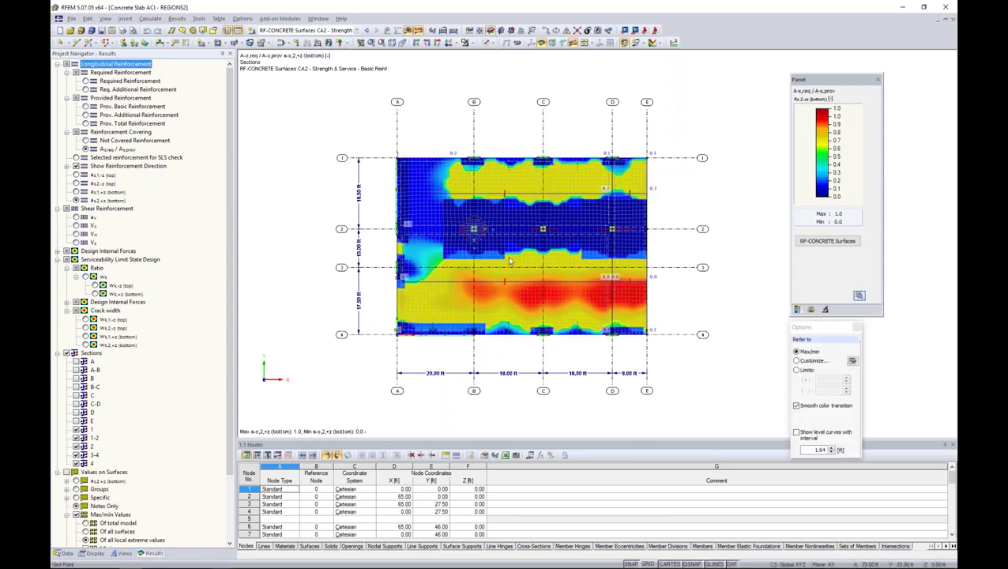
scroll(528, 251, "up", 3)
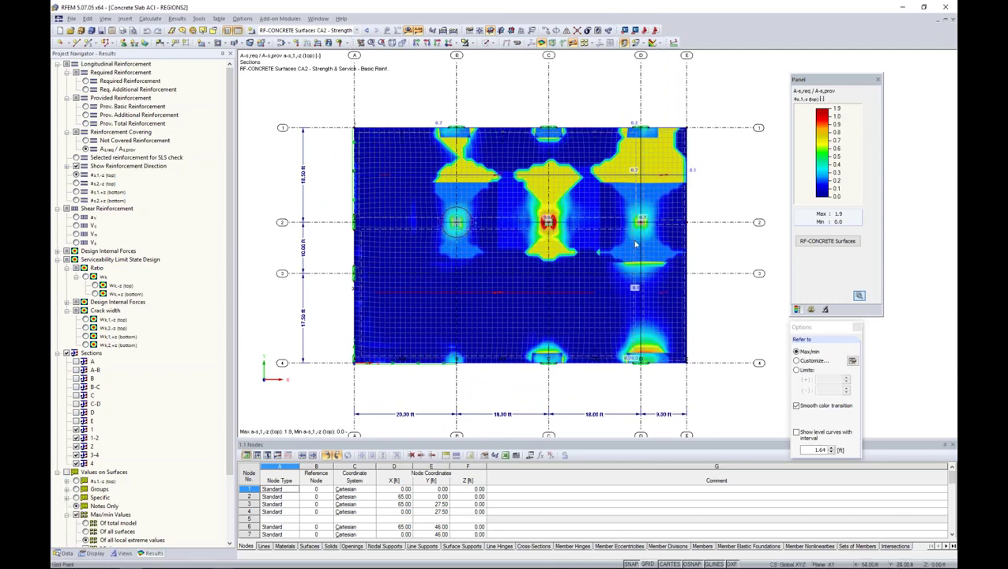
scroll(661, 234, "up", 3)
left_click(76, 182)
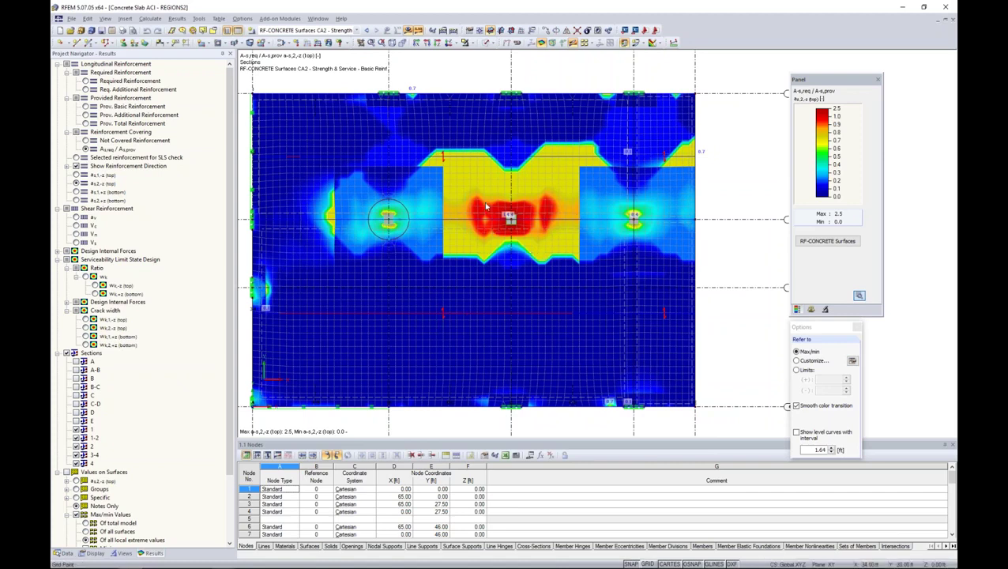
Copy rectangular reinforcement entries 5 to 8 in RF-CONCRETE Surfaces from the first column to the middle column, picking the column nodes as offset.
left_click(841, 245)
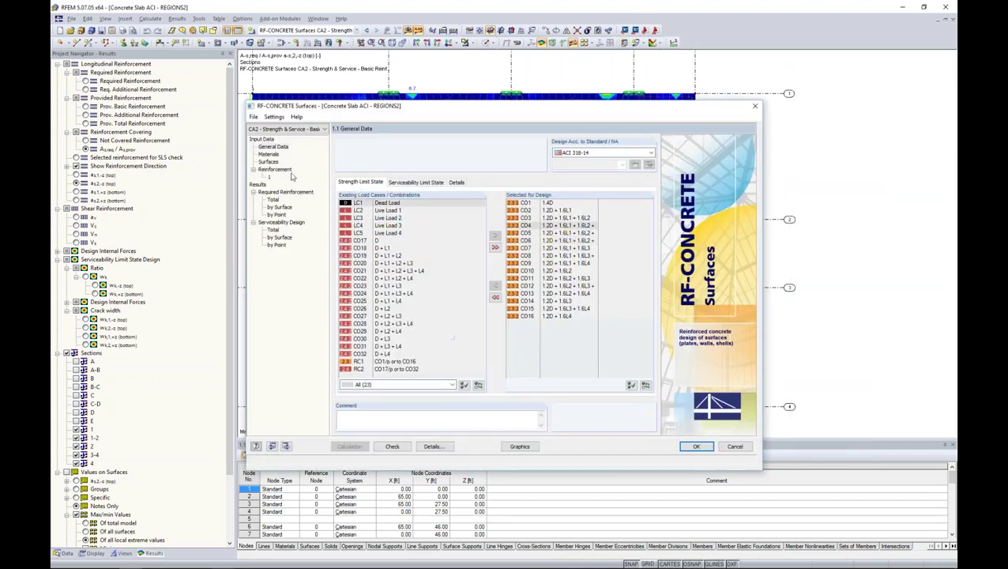
left_click(285, 170)
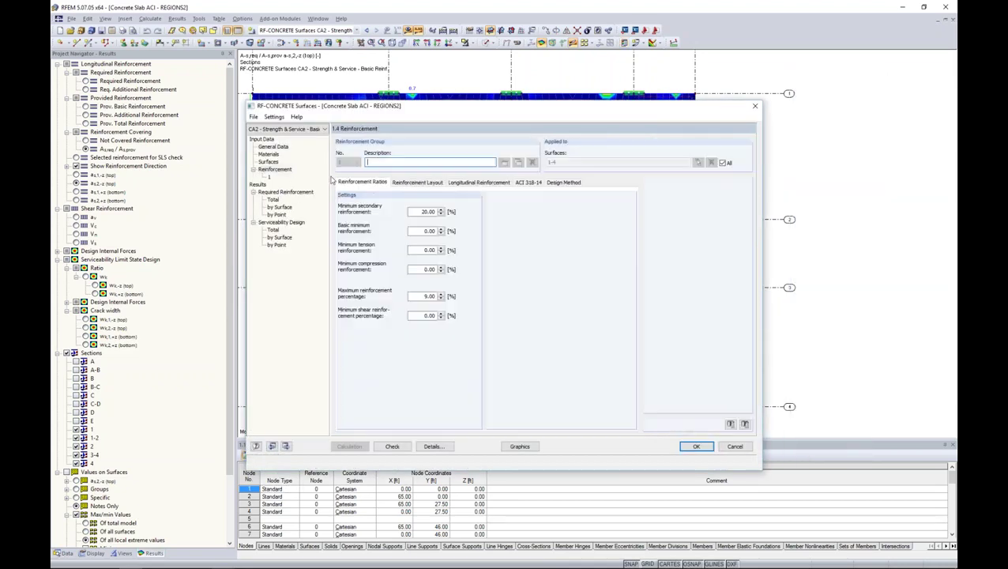
left_click(460, 184)
left_click(503, 283)
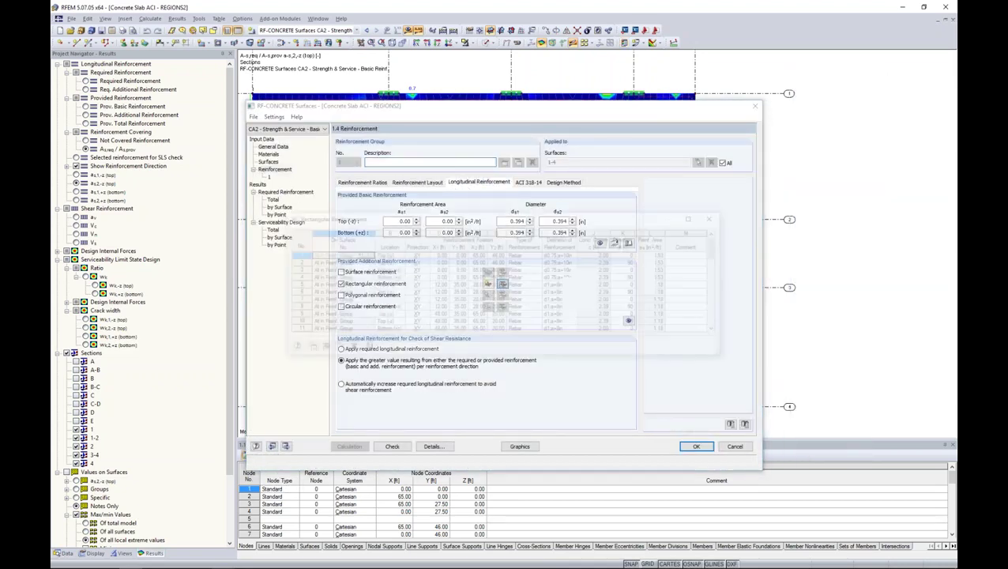
left_click_drag(296, 284, 297, 307)
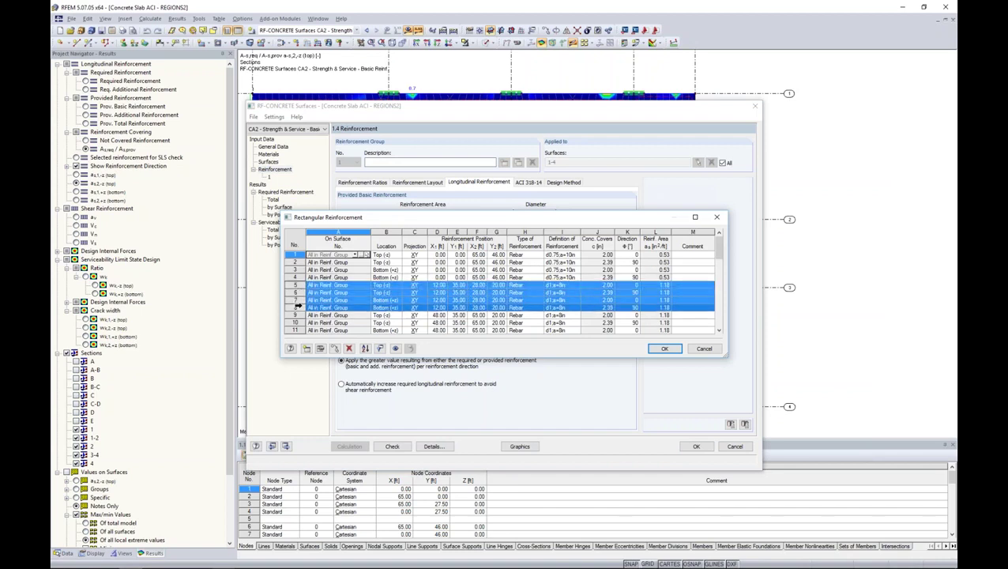
left_click(335, 348)
left_click(463, 320)
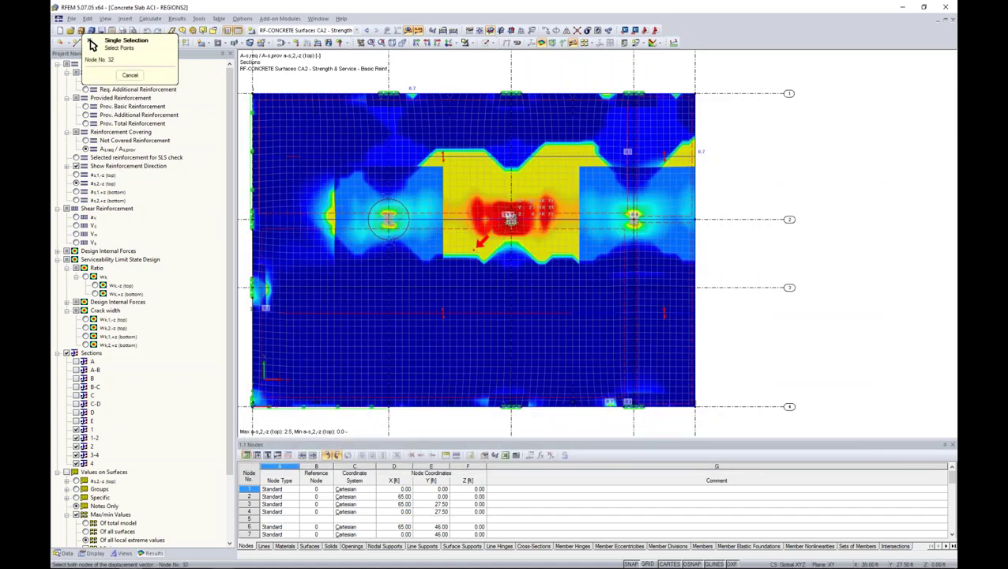
left_click(510, 213)
left_click(536, 345)
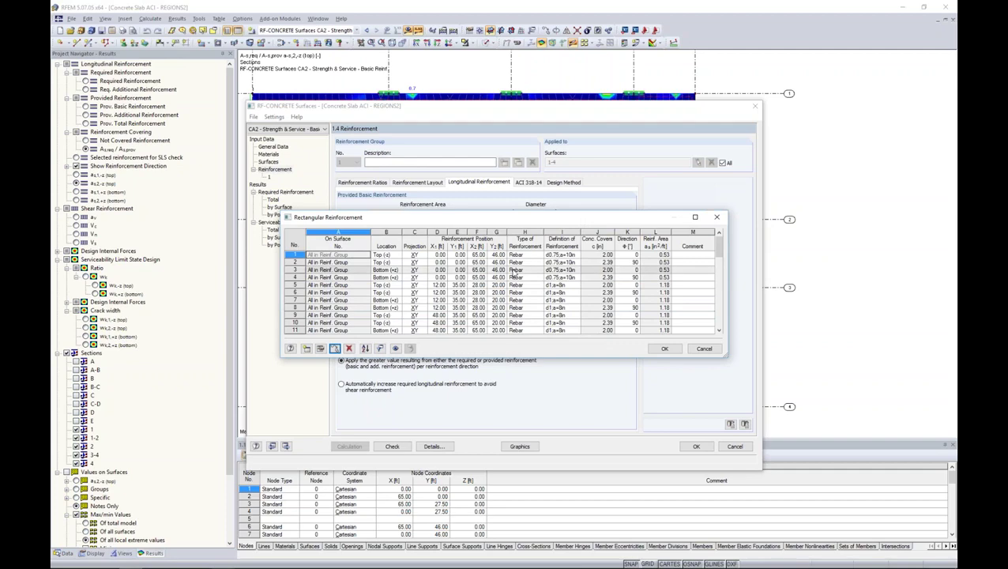
Check the provided additional reinforcement in the model graphic and accept the rectangular reinforcement list.
left_click(396, 349)
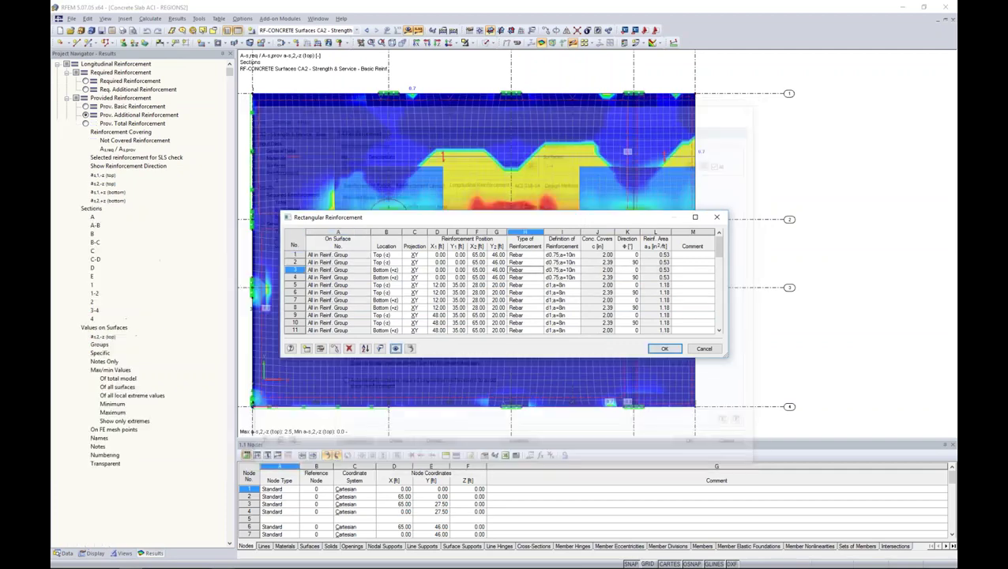
left_click_drag(487, 222, 471, 309)
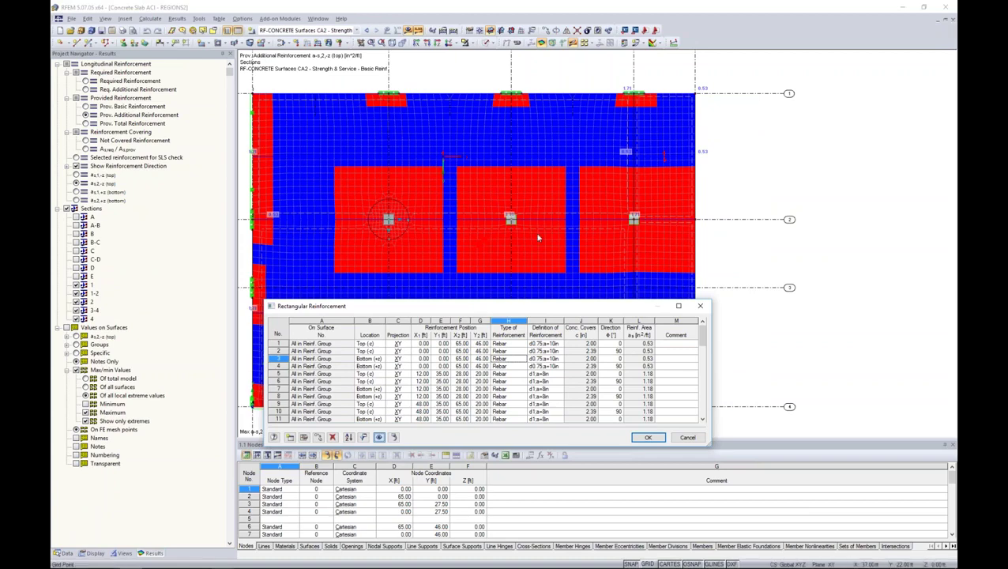
left_click(646, 438)
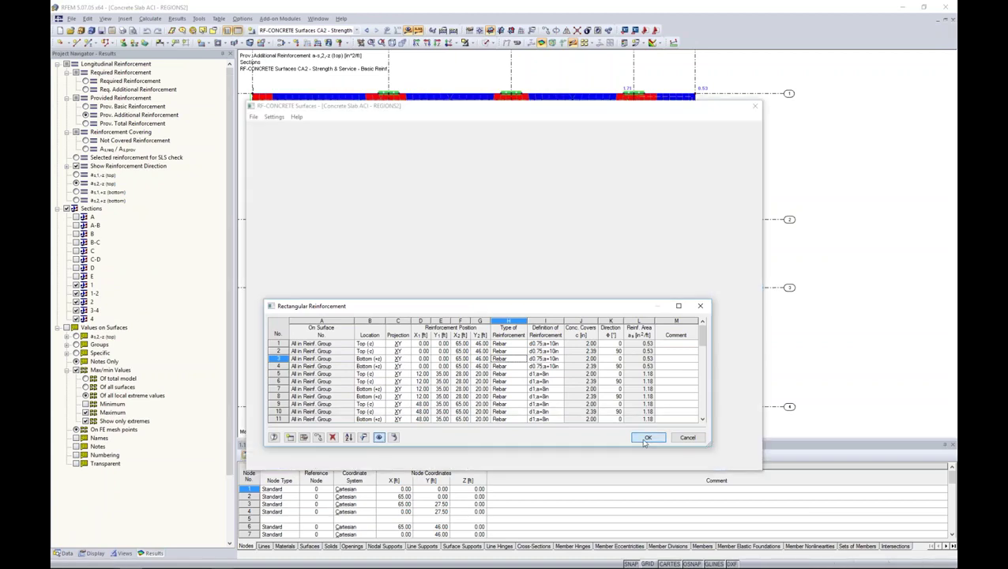
View the required reinforcement by point and recalculate the design of case CA2.
left_click(278, 206)
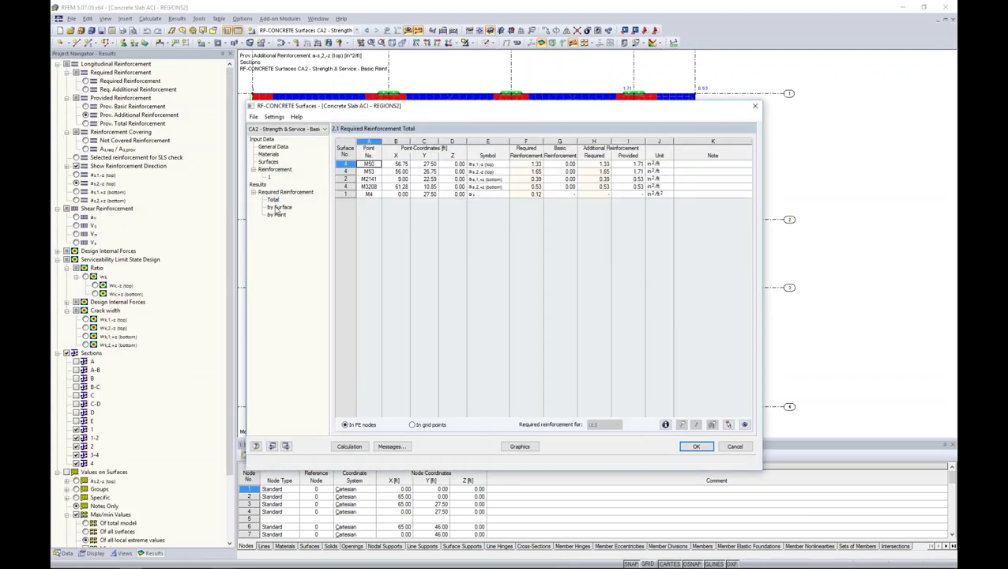
left_click(276, 214)
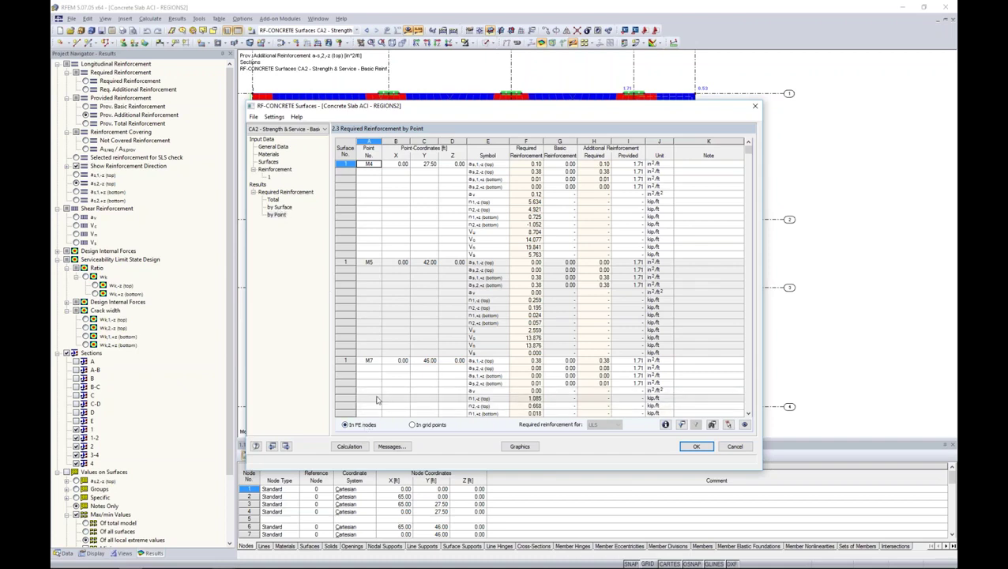
left_click(357, 448)
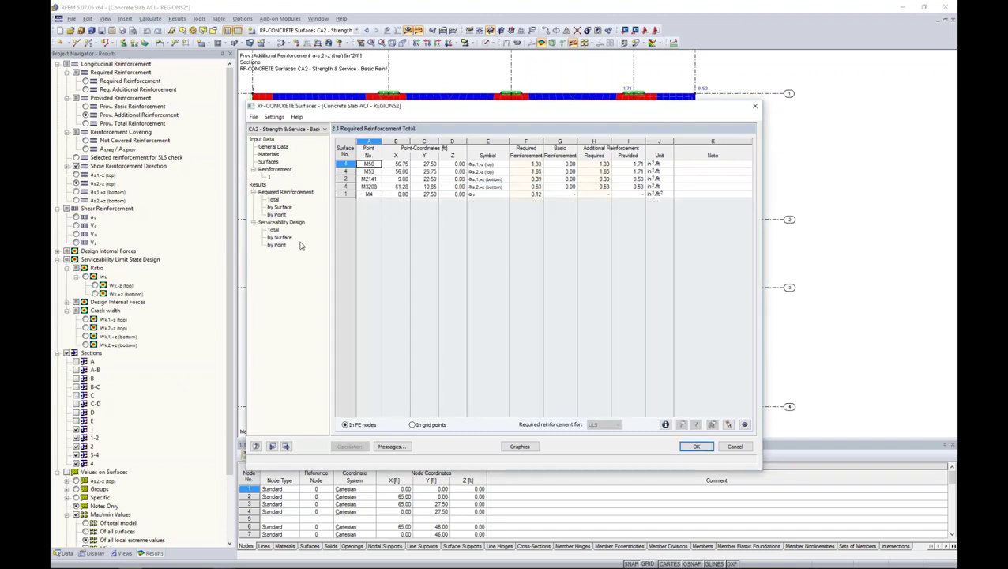
Review the serviceability design results in total and by point, comparing them with the reinforcement regions on the slab.
left_click(290, 224)
left_click(274, 230)
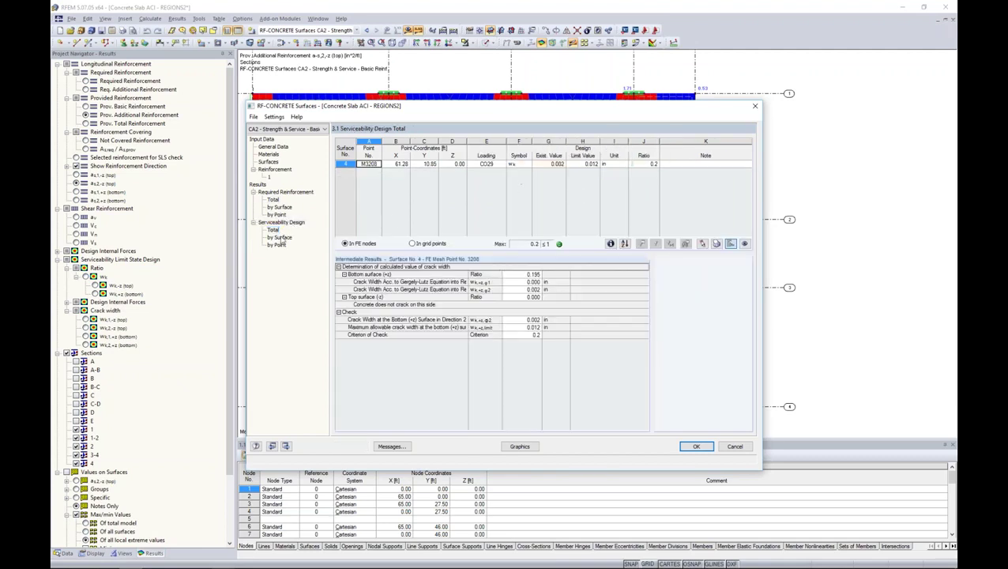
left_click(278, 244)
left_click_drag(457, 118, 444, 339)
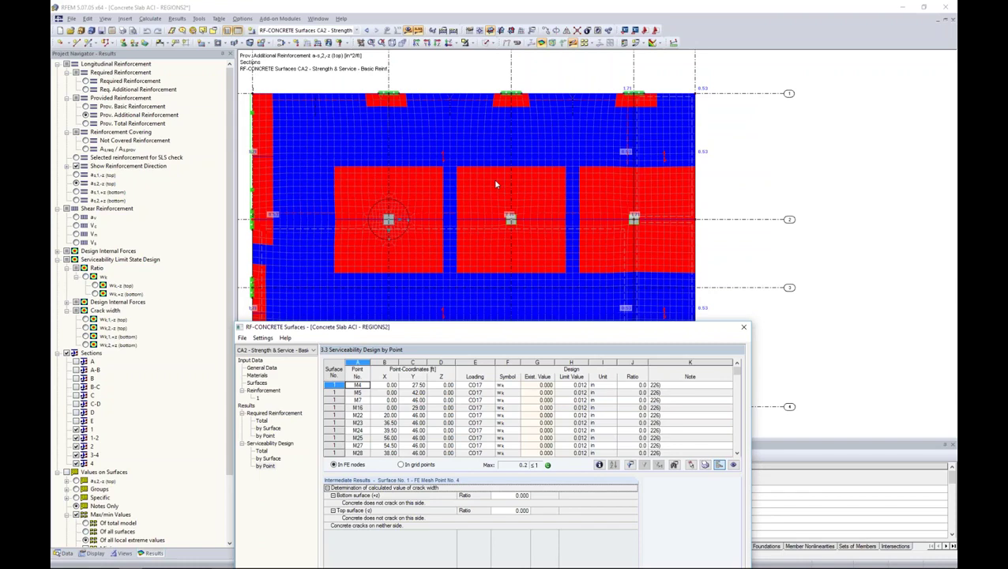
left_click_drag(464, 331, 447, 104)
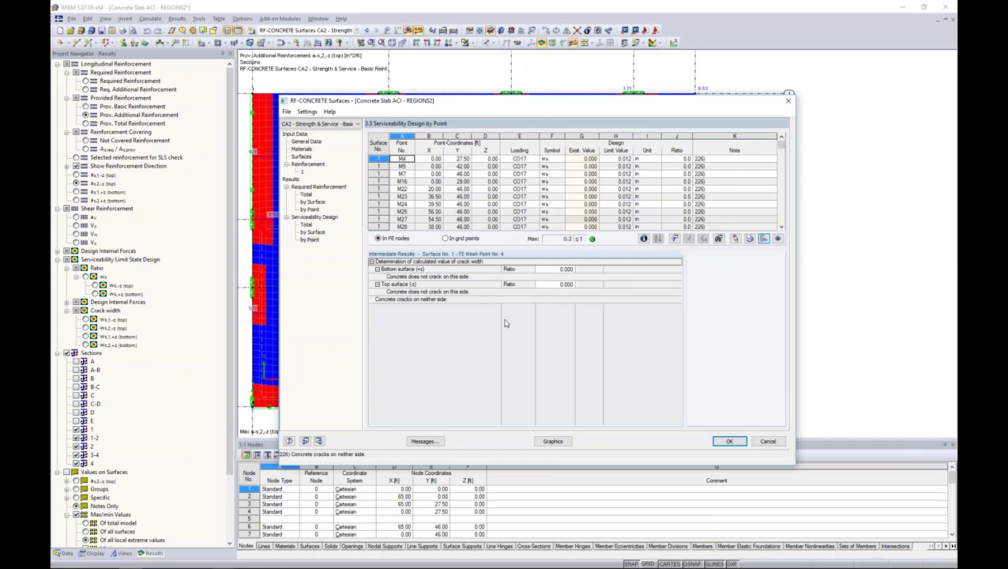
Copy design case CA2 in RF-CONCRETE Surfaces to a new case no. 3 described as Deflect.
left_click(305, 142)
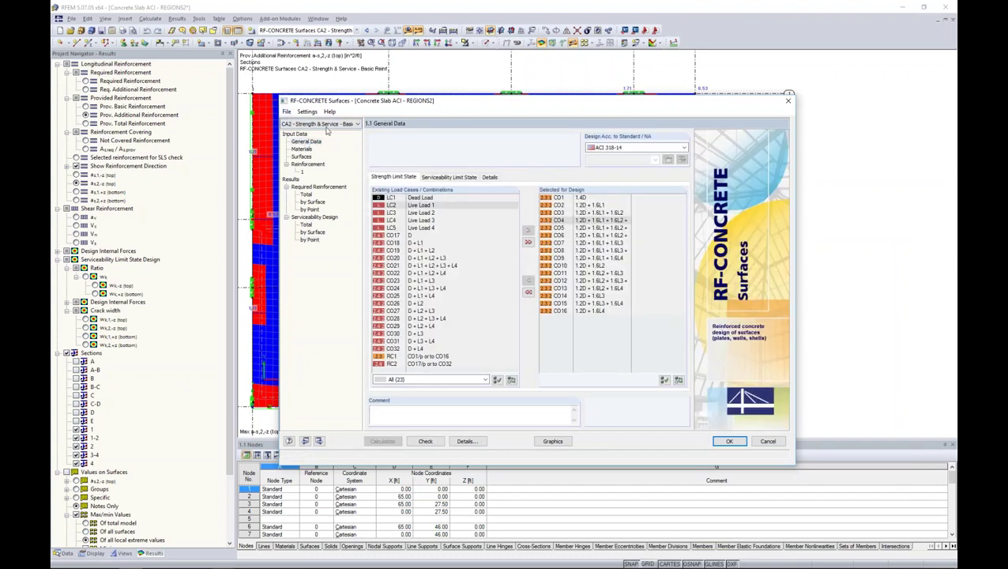
left_click(287, 111)
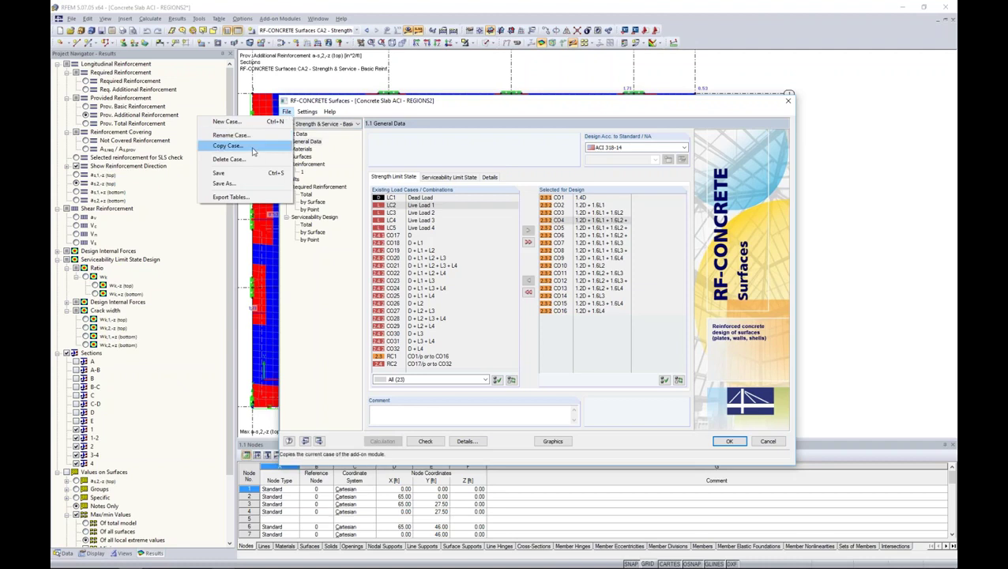
left_click(252, 148)
type("Deflect")
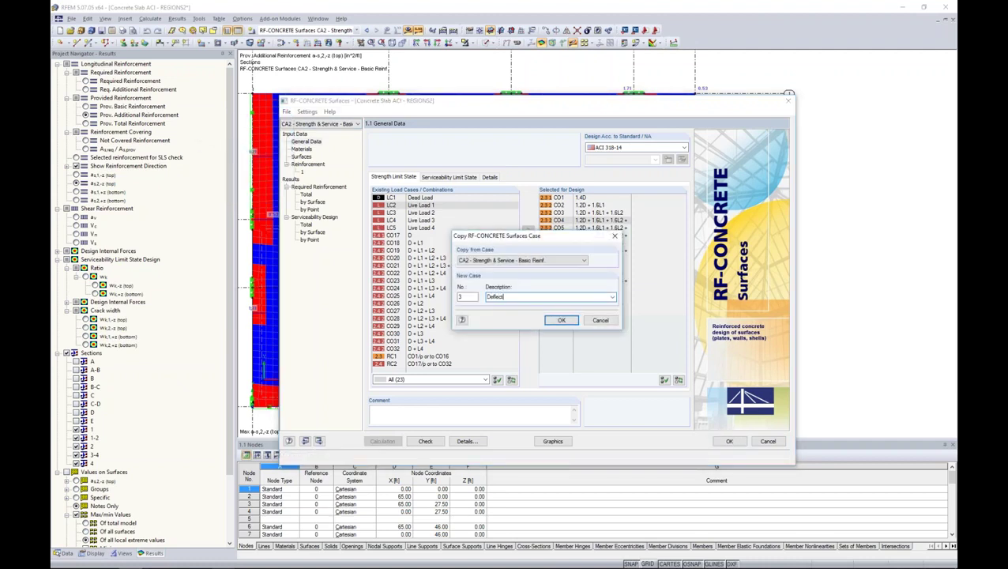
left_click(558, 319)
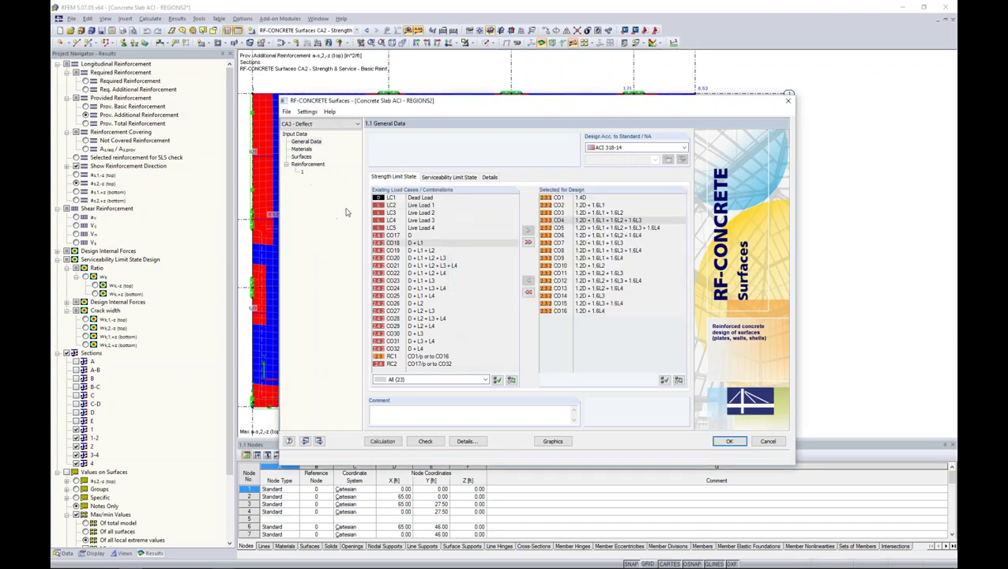
Enable deflection design with RF-CONCRETE Deflect in the analytical serviceability settings, considering long-term deflection over 60 months and tension stiffening.
left_click(442, 177)
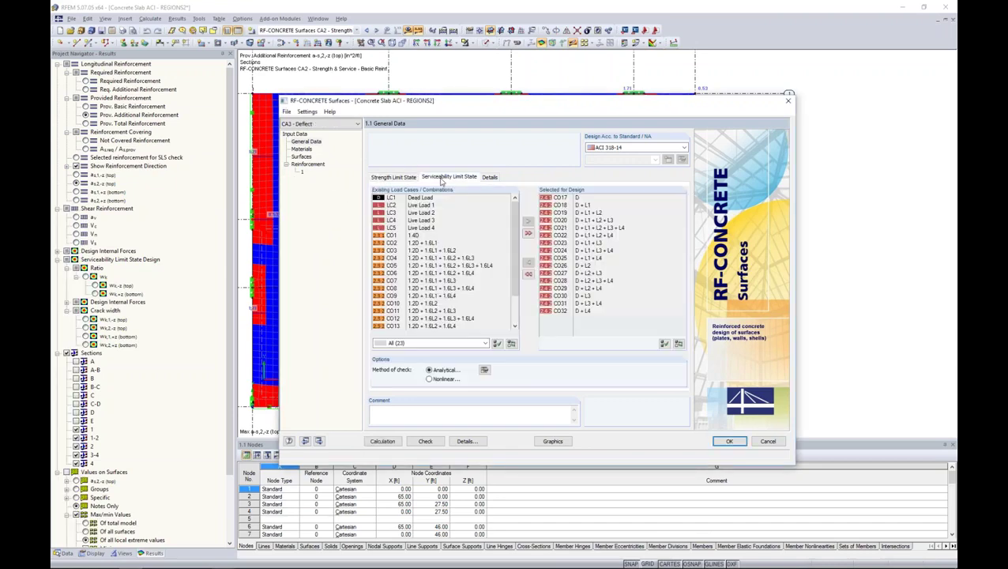
left_click(405, 177)
left_click(439, 178)
left_click(484, 370)
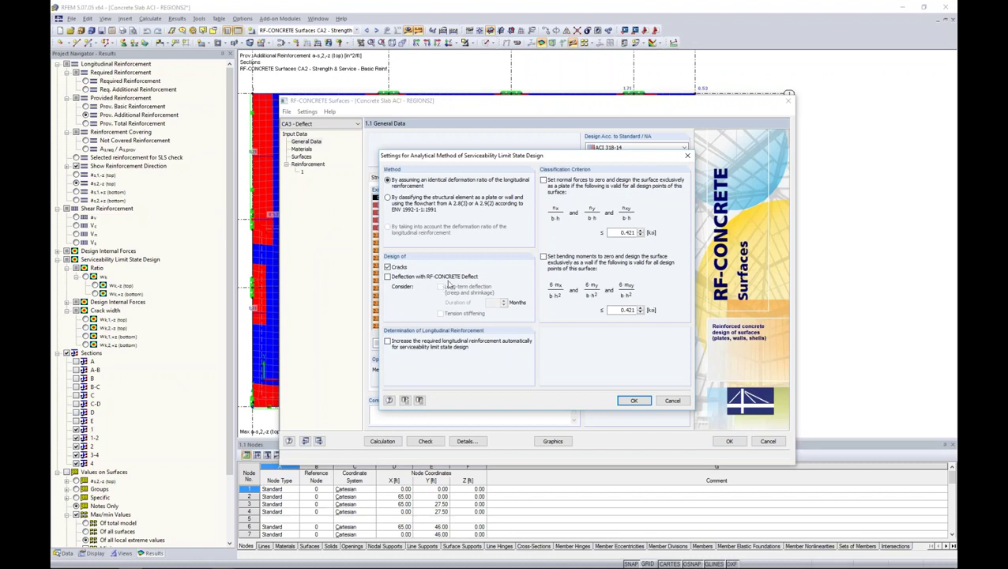
left_click(387, 276)
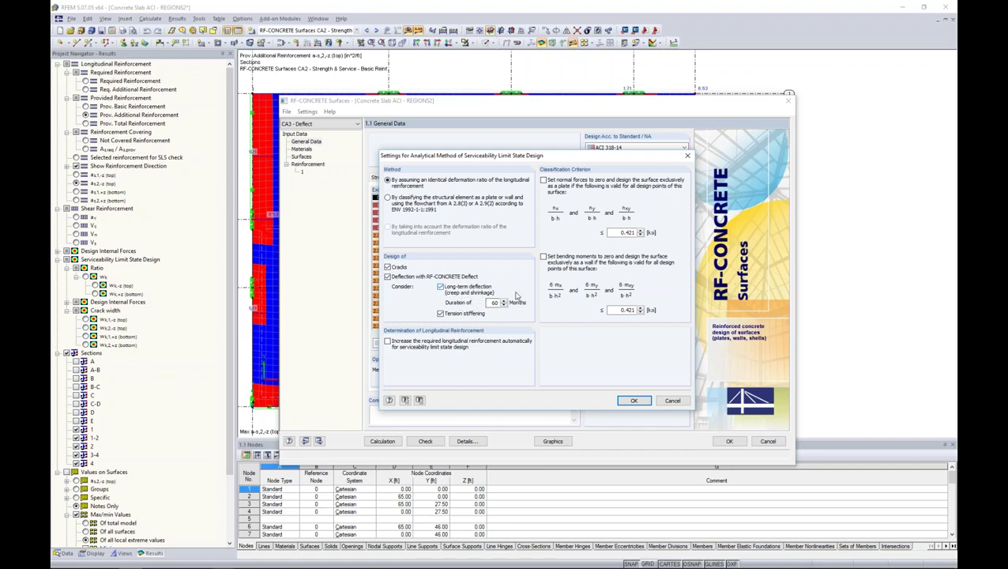
key("alt+Tab")
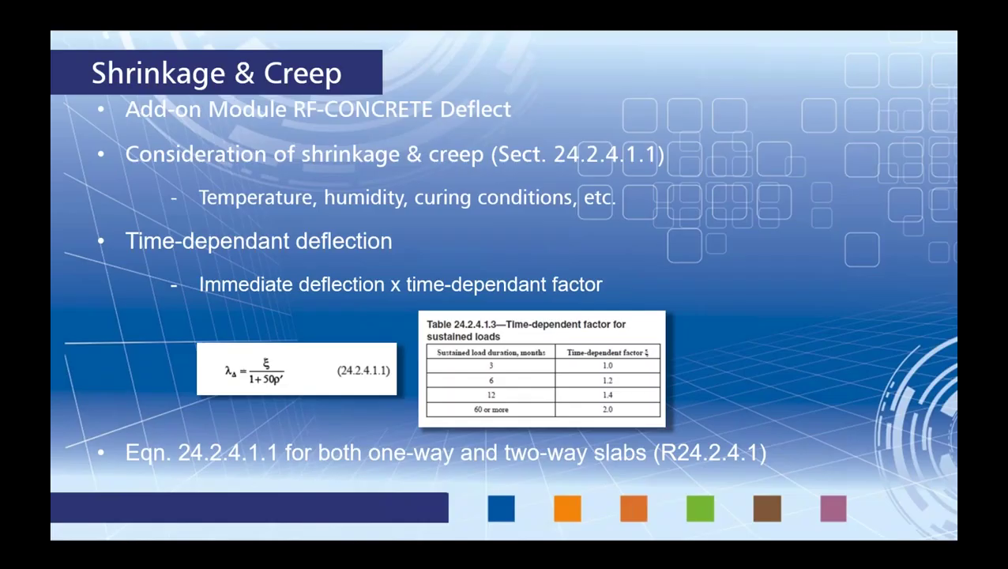
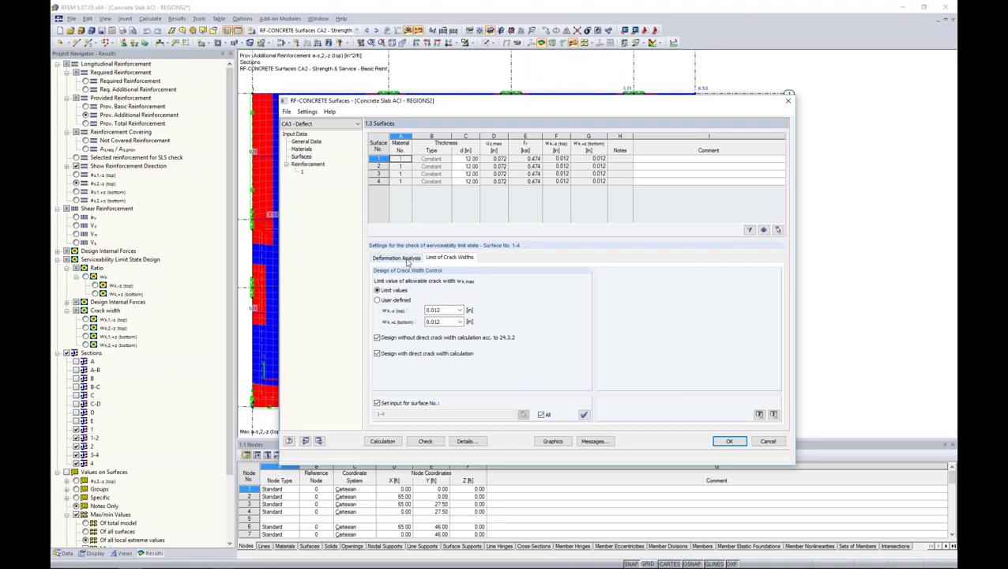
Show the deformation analysis criteria for the surfaces and turn off the shared input for surfaces 1-4.
left_click(407, 261)
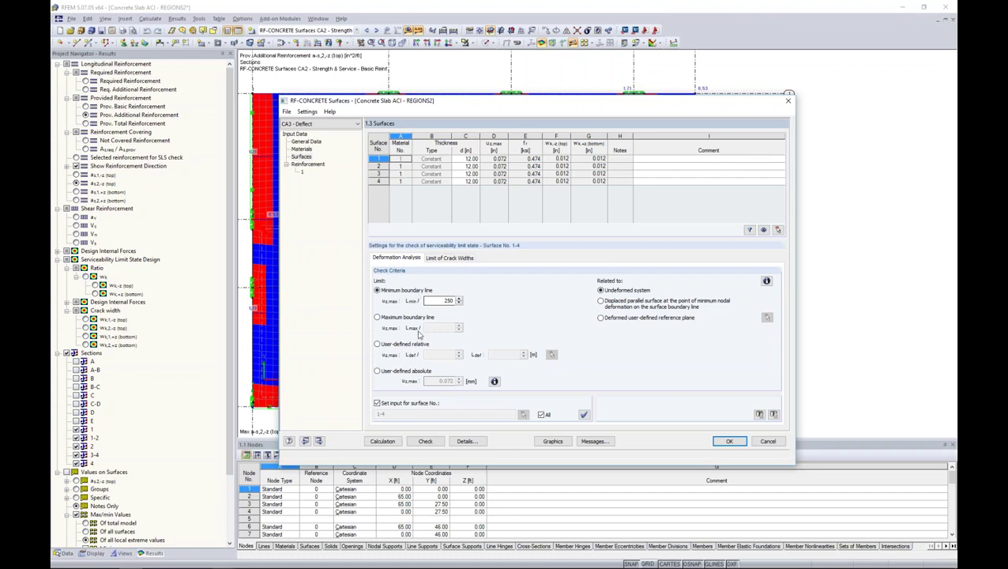
left_click(377, 403)
left_click(472, 167)
left_click(468, 174)
left_click(472, 180)
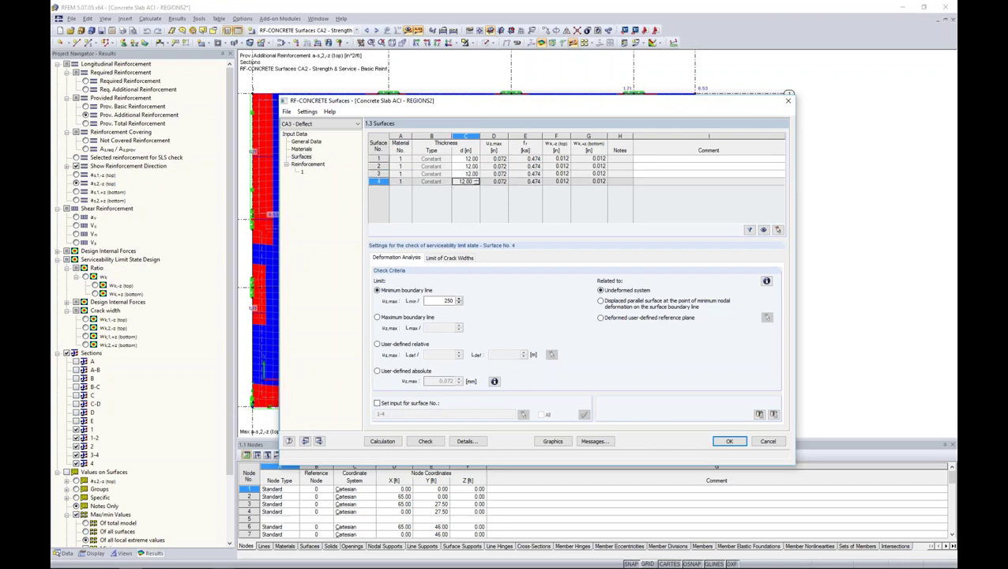
left_click_drag(482, 103, 461, 325)
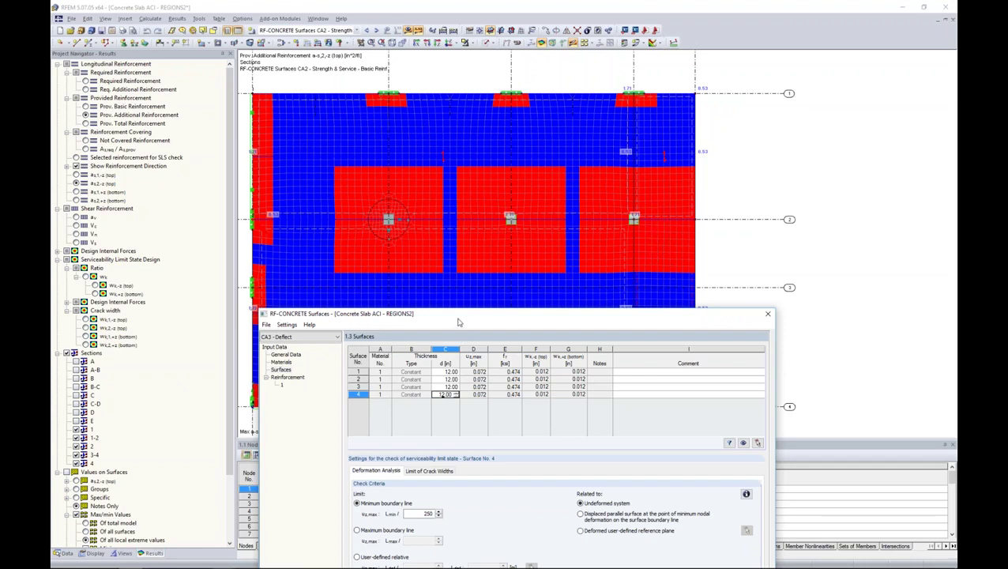
left_click_drag(458, 317, 479, 123)
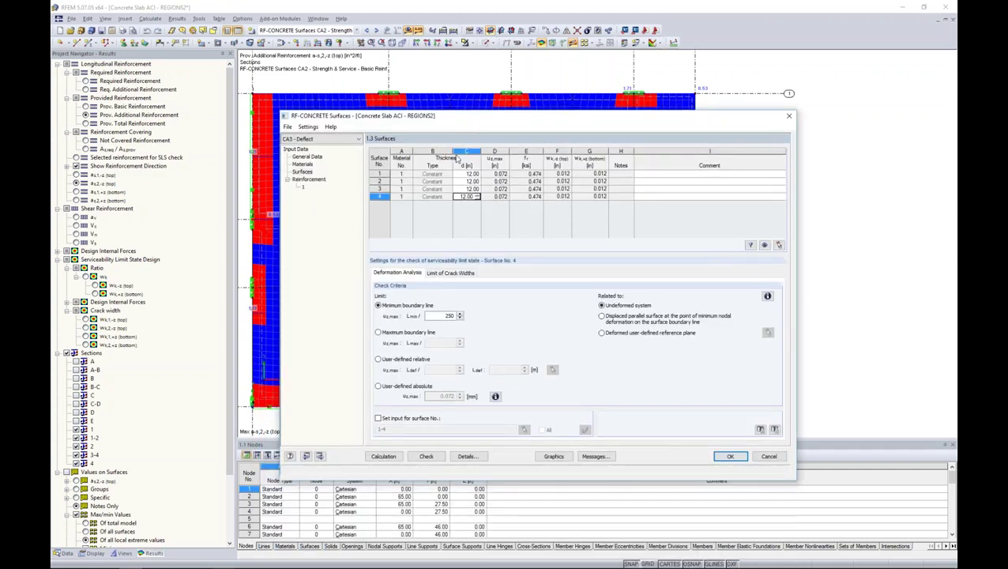
Give surface 1 a user-defined relative deflection limit of L/240, picking the 18.50 ft reference length between two points in the model.
left_click(433, 174)
left_click(378, 360)
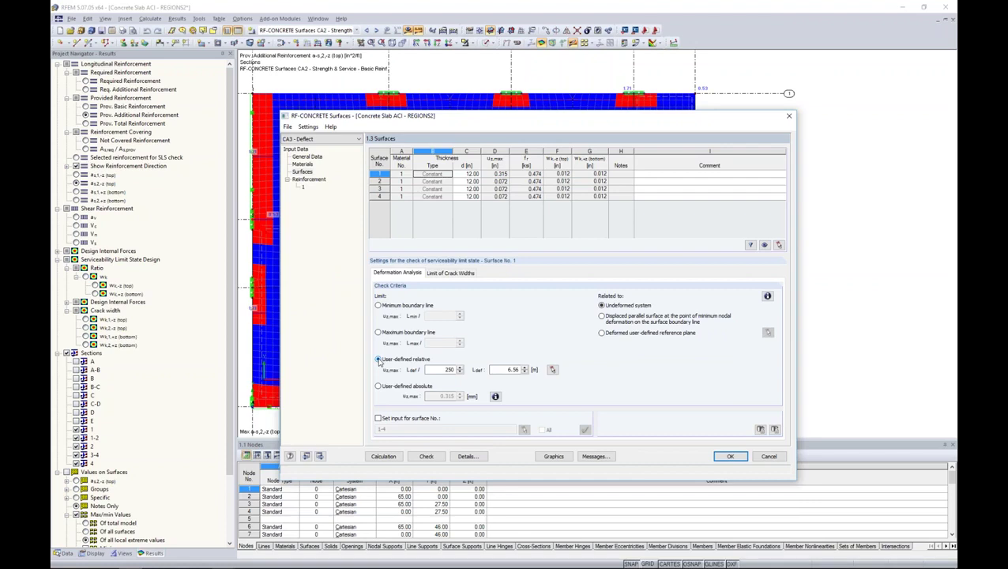
double_click(448, 368)
type("2")
left_click(552, 369)
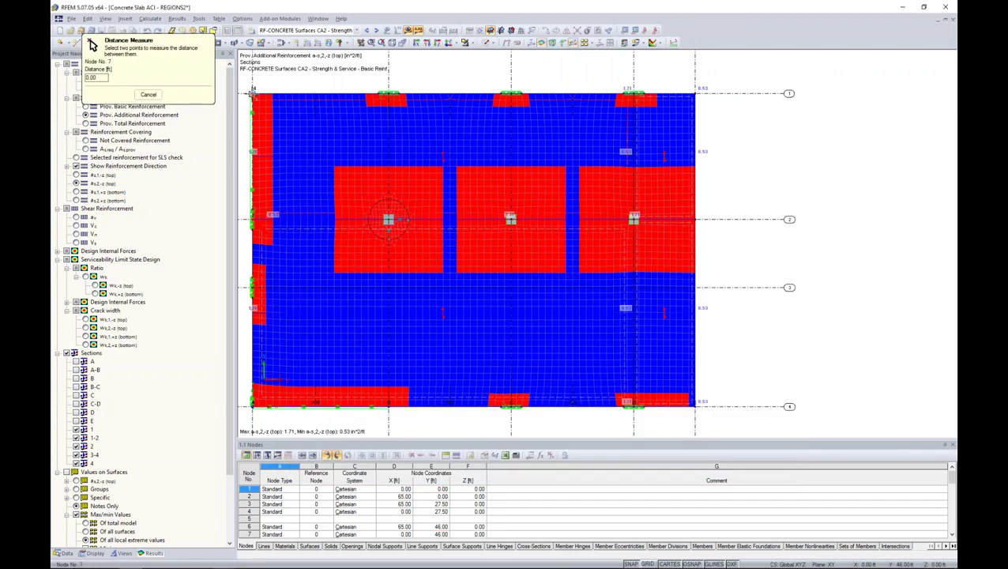
left_click(251, 218)
left_click(388, 219)
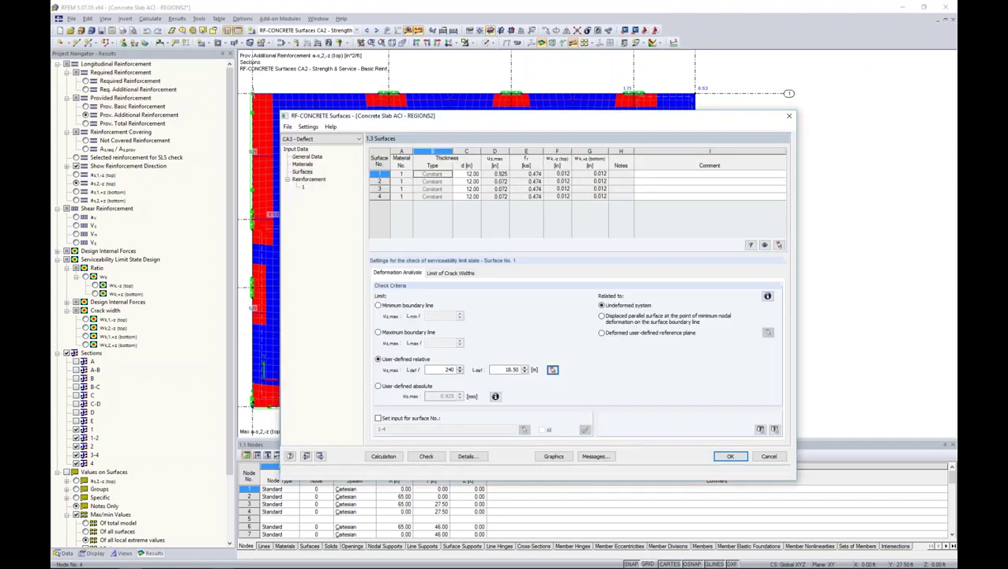
left_click(498, 369)
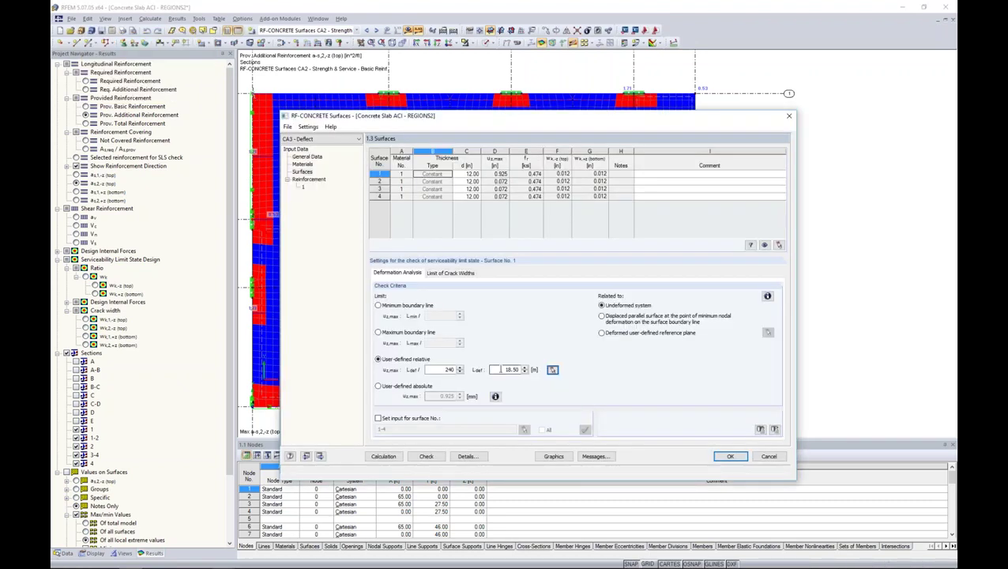
Give surface 2 a user-defined relative deflection limit of L/240 with a reference length of 27.50 ft picked in the model.
left_click(466, 181)
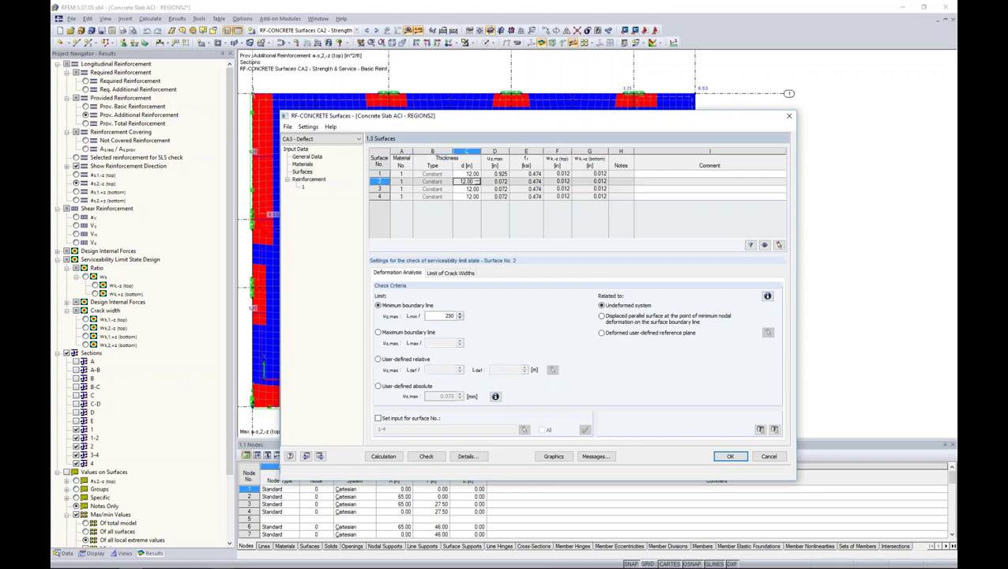
left_click(378, 360)
type("24")
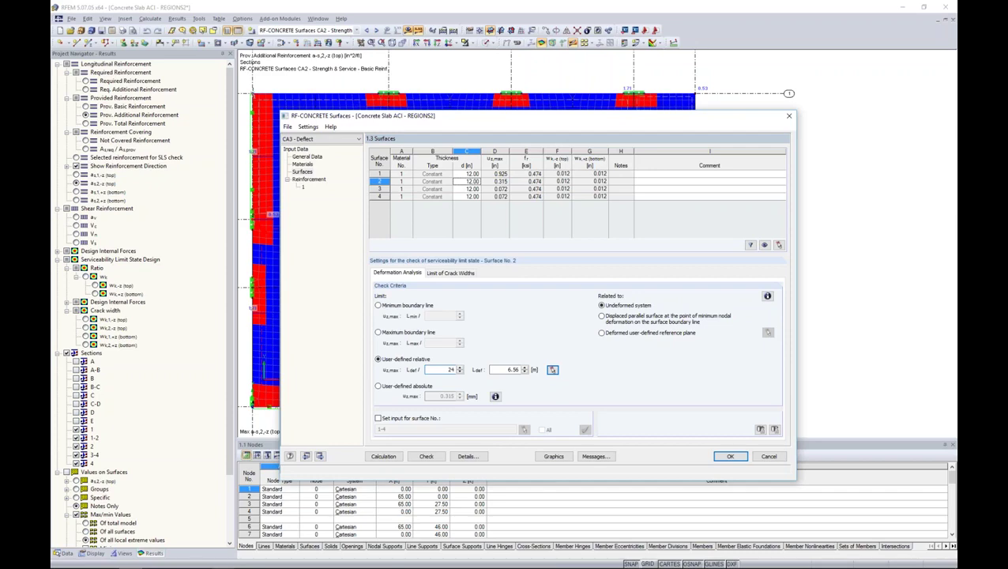
type("0")
left_click(552, 369)
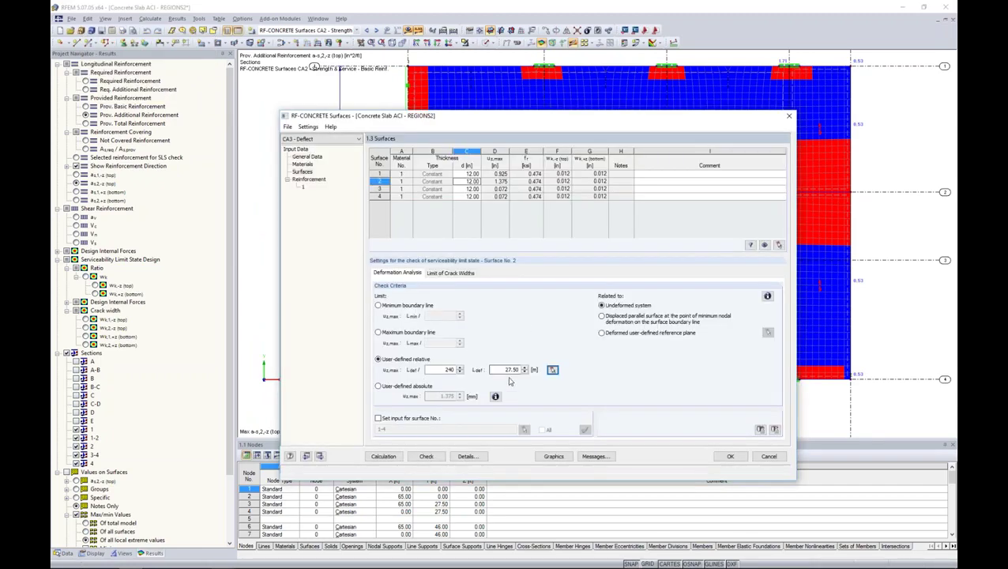
left_click_drag(509, 125, 616, 115)
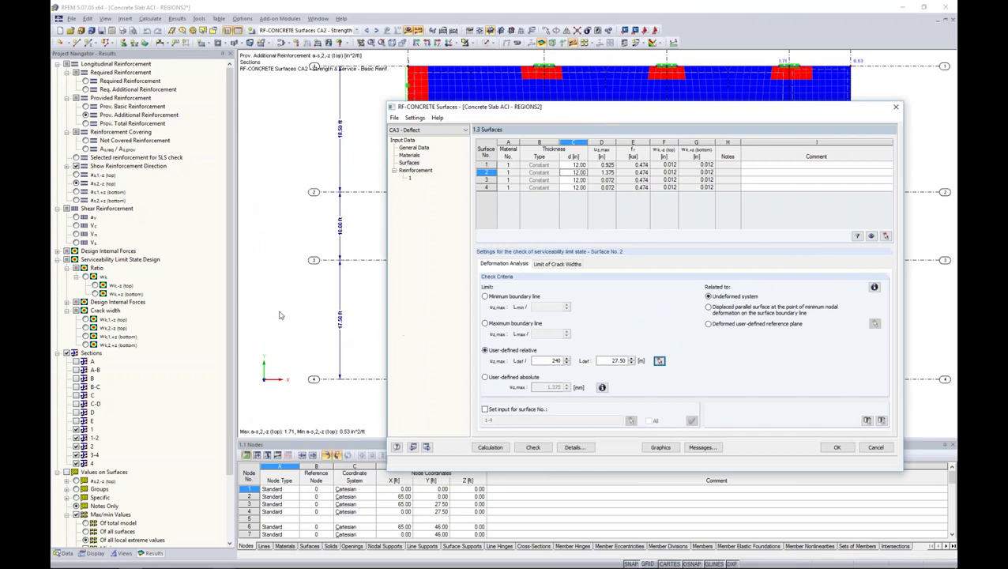
left_click_drag(567, 109, 467, 98)
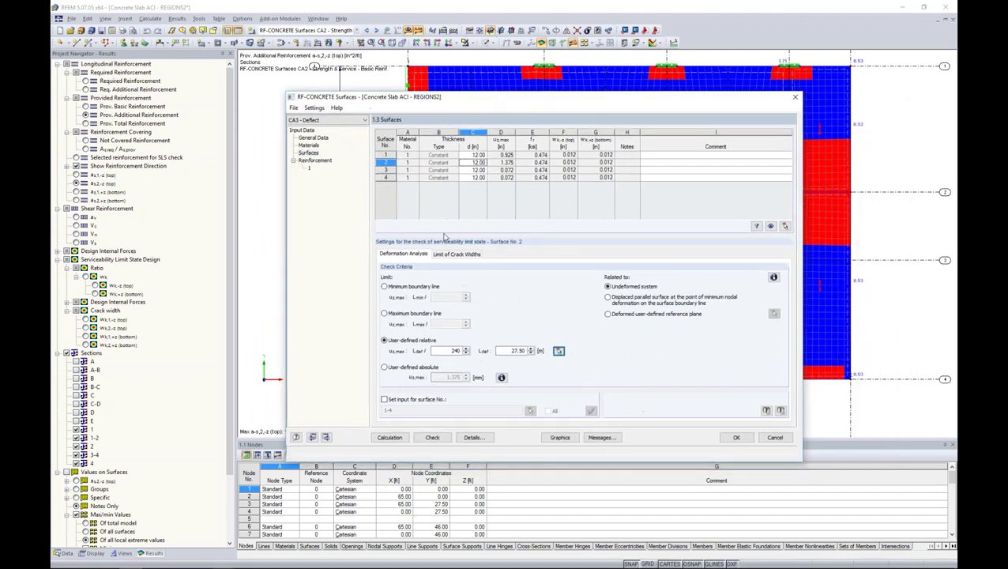
Give surface 3 a user-defined relative deflection limit of L/125, picking the 9.00 ft cantilever length along the slab's edge.
left_click(452, 170)
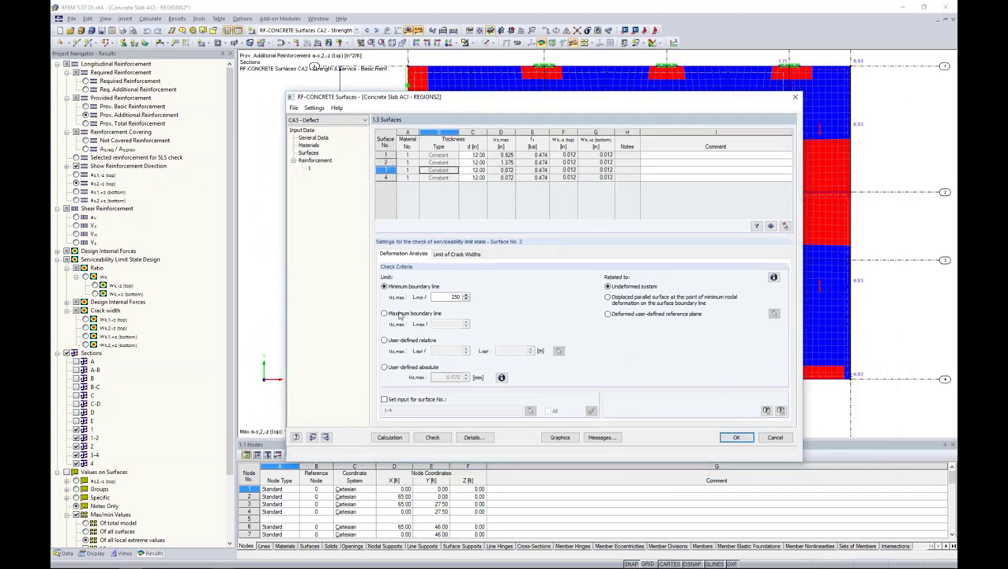
left_click(384, 340)
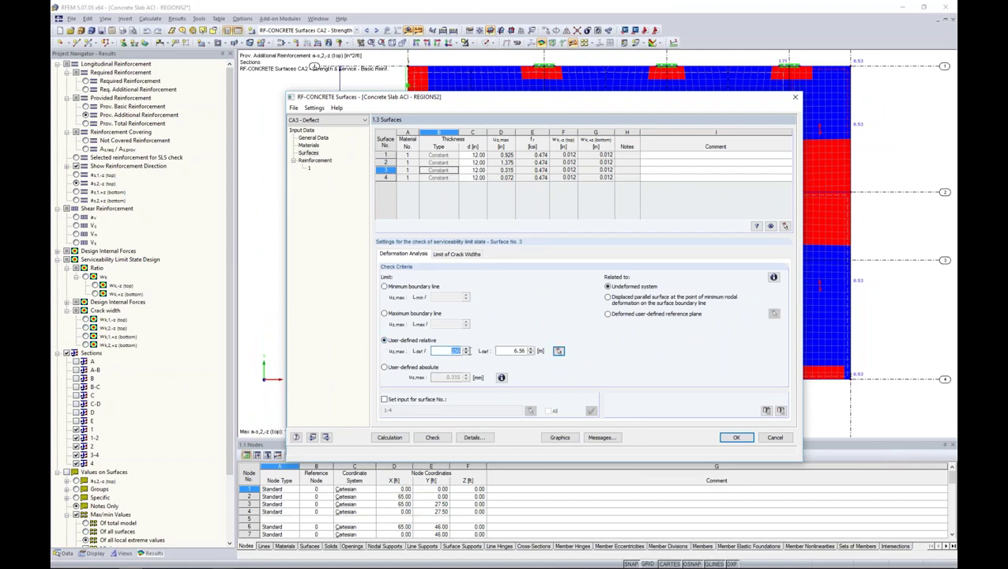
type("125")
left_click(559, 350)
middle_click_drag(723, 166, 557, 232)
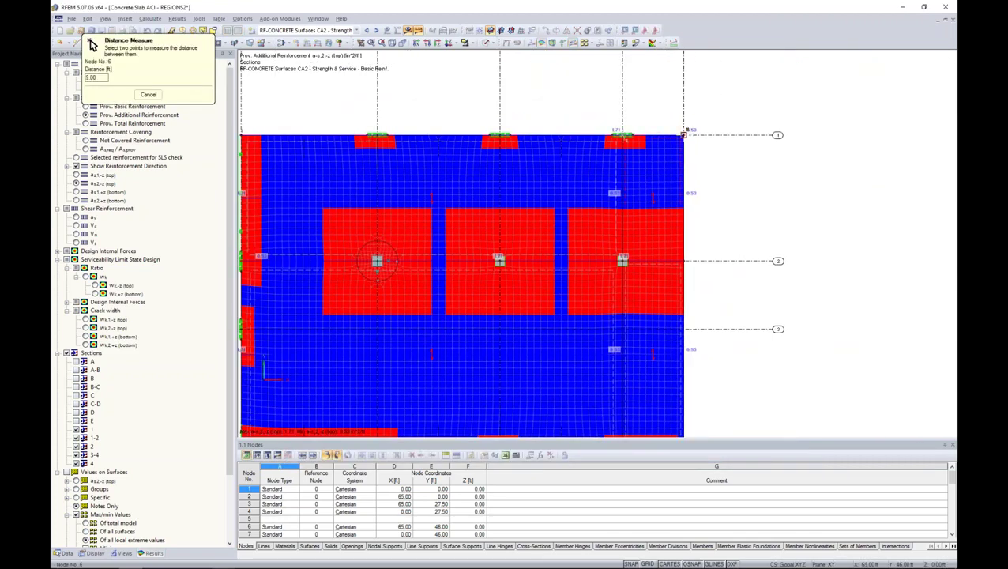
left_click(686, 135)
Give surface 4 a user-defined relative deflection limit of L/125 with a reference length of 9.00 ft.
left_click(434, 178)
left_click(384, 340)
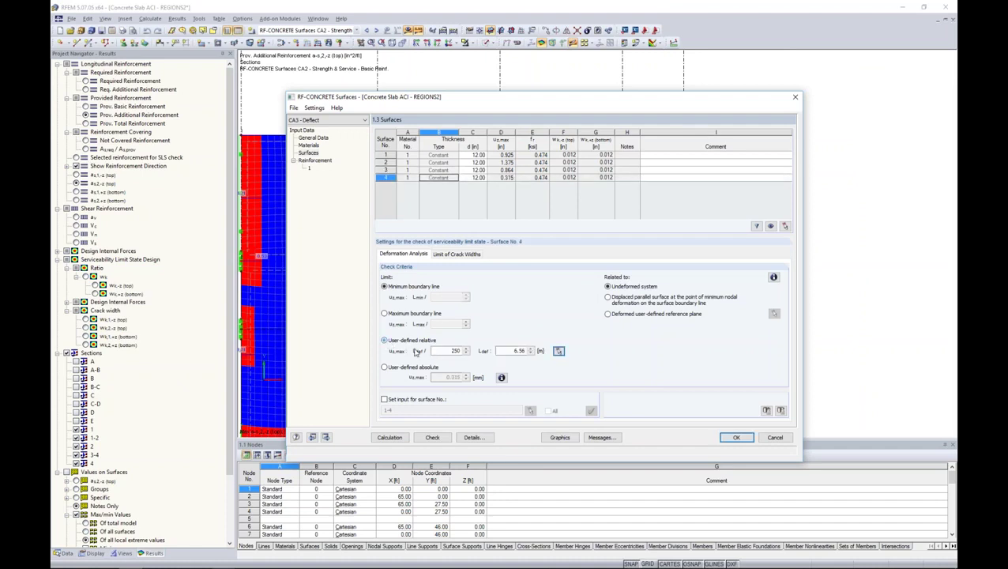
type("1")
double_click(513, 350)
type("9.0")
View the information graphic explaining the displaced parallel surface and the deformed user-defined reference plane.
left_click(773, 277)
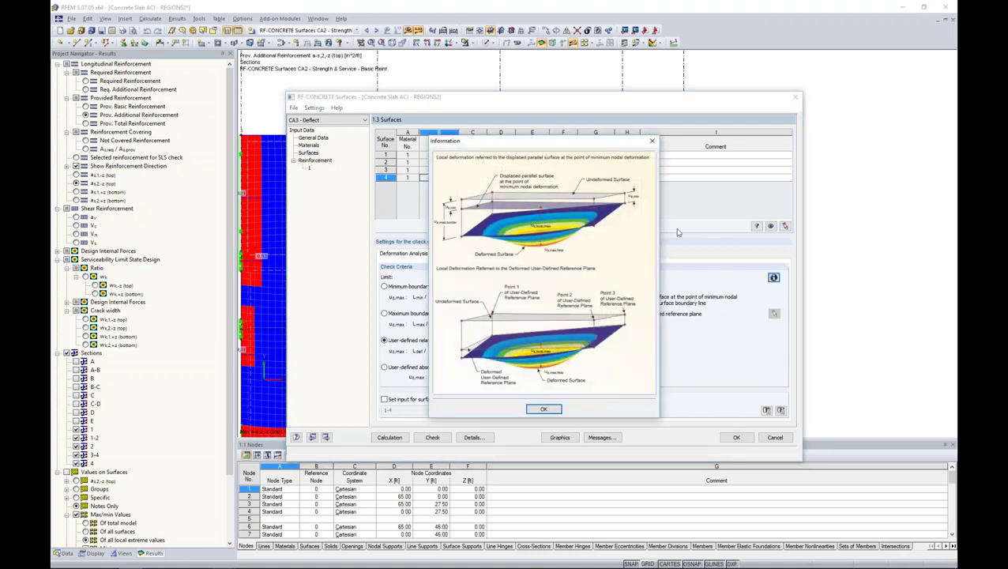
left_click_drag(528, 145, 409, 164)
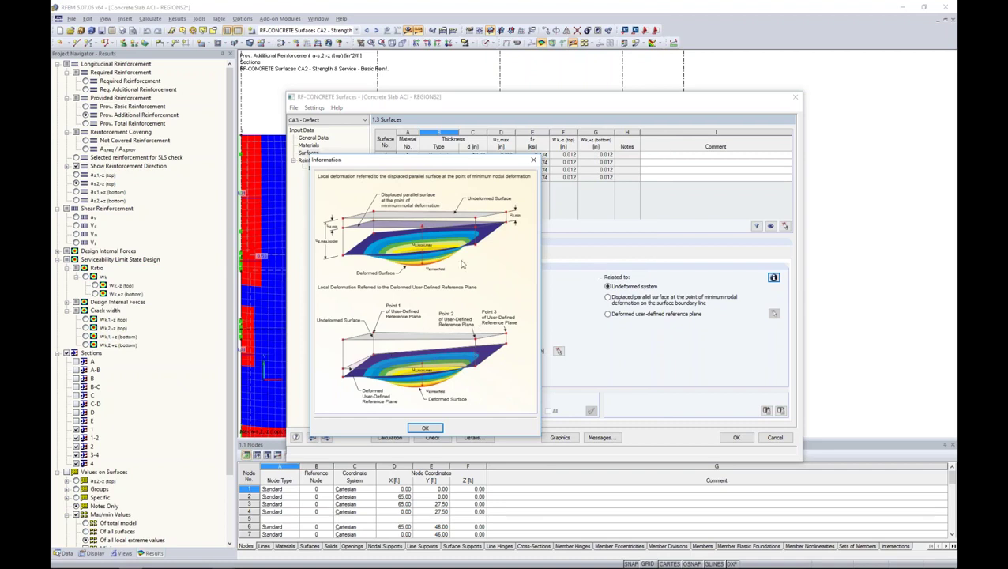
left_click(533, 159)
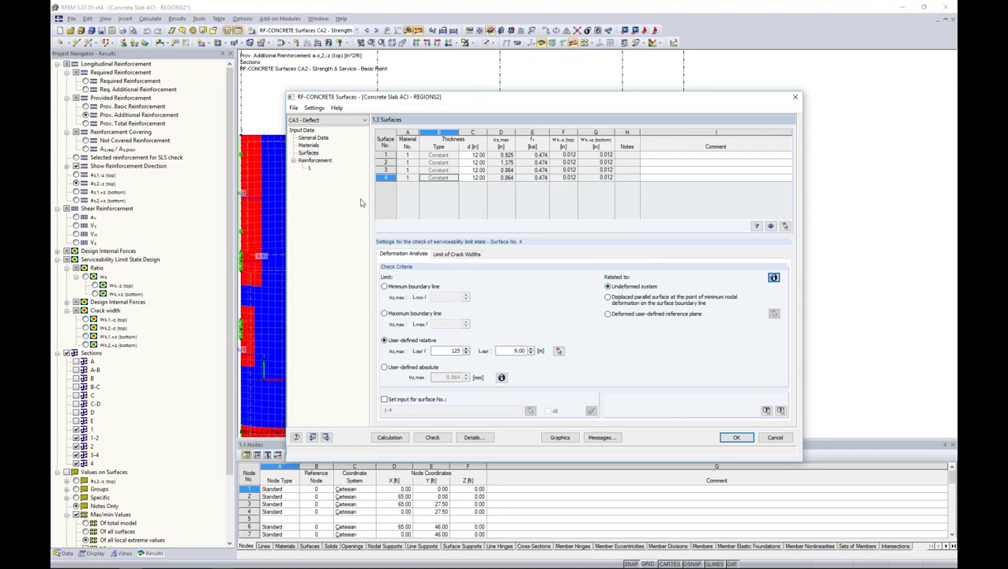
Check the longitudinal reinforcement settings of the Deflect case and accept the RF-CONCRETE Surfaces input.
left_click(325, 161)
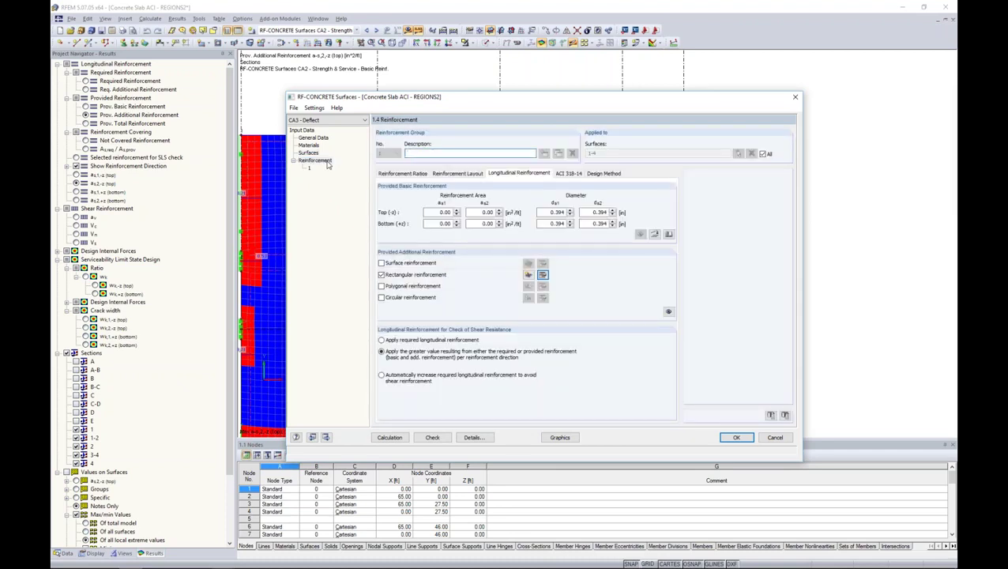
mouse_move(514, 102)
left_mouse_down()
mouse_move(537, 313)
mouse_move(558, 215)
mouse_move(614, 176)
mouse_move(565, 66)
mouse_move(512, 84)
left_mouse_up()
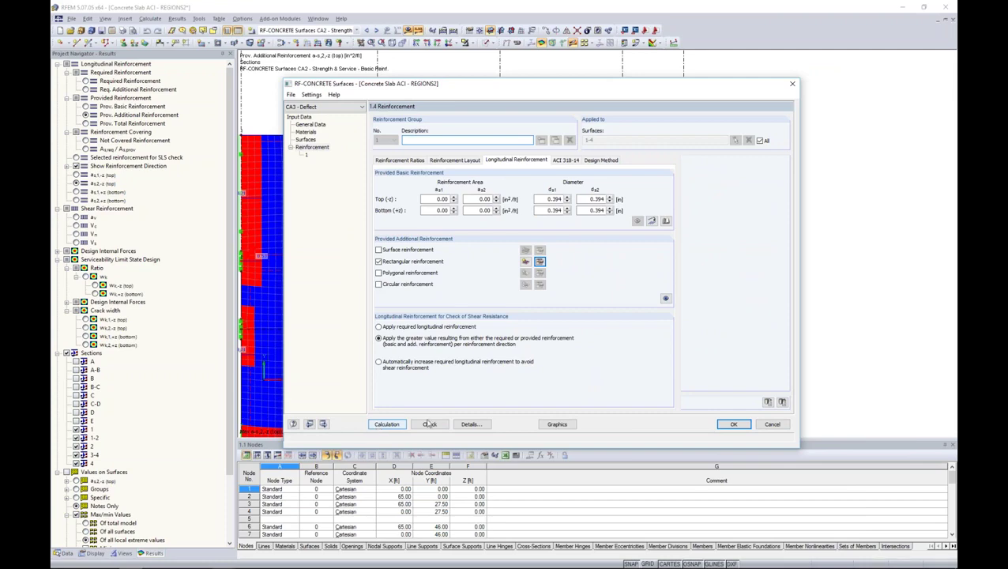
left_click(733, 424)
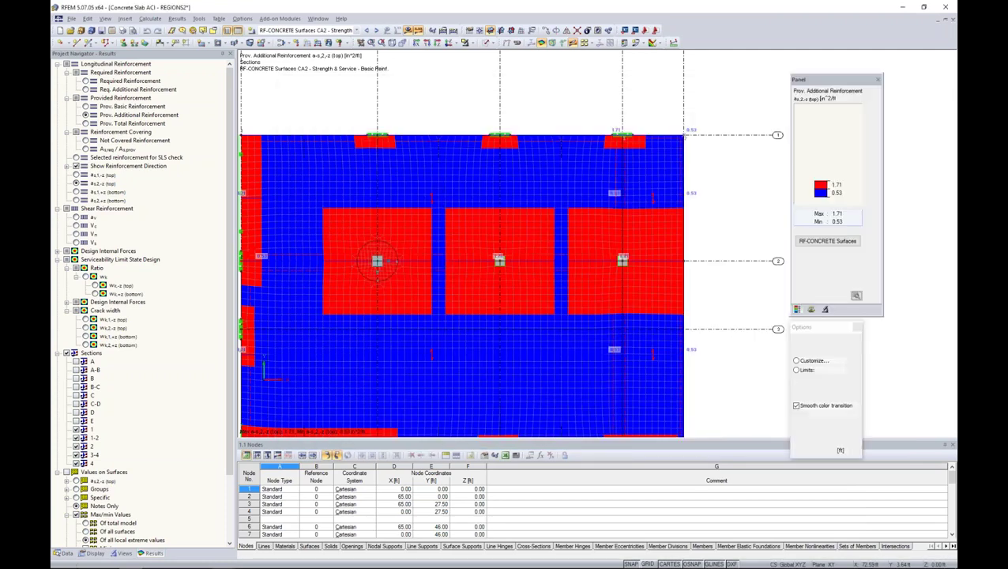
Switch to the model Concrete Slab ACI - DEFLECTION 1 and expand its data in the project navigator.
left_click(68, 554)
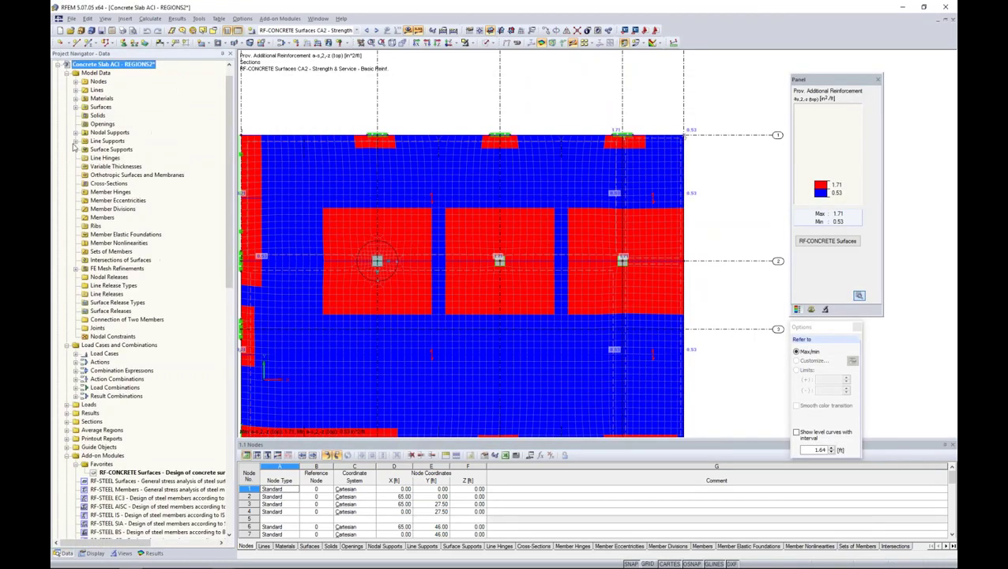
left_click(60, 64)
double_click(115, 90)
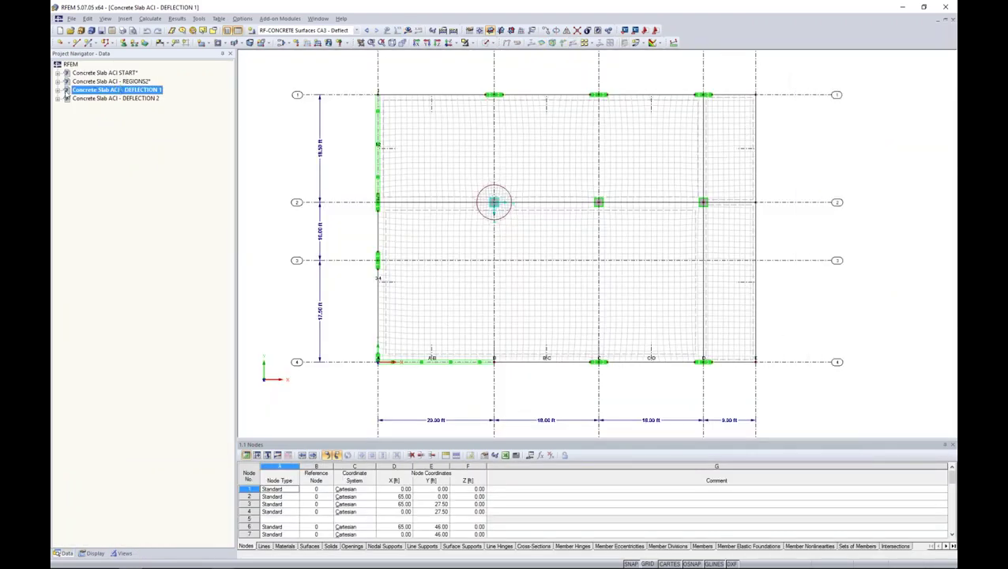
left_click(59, 90)
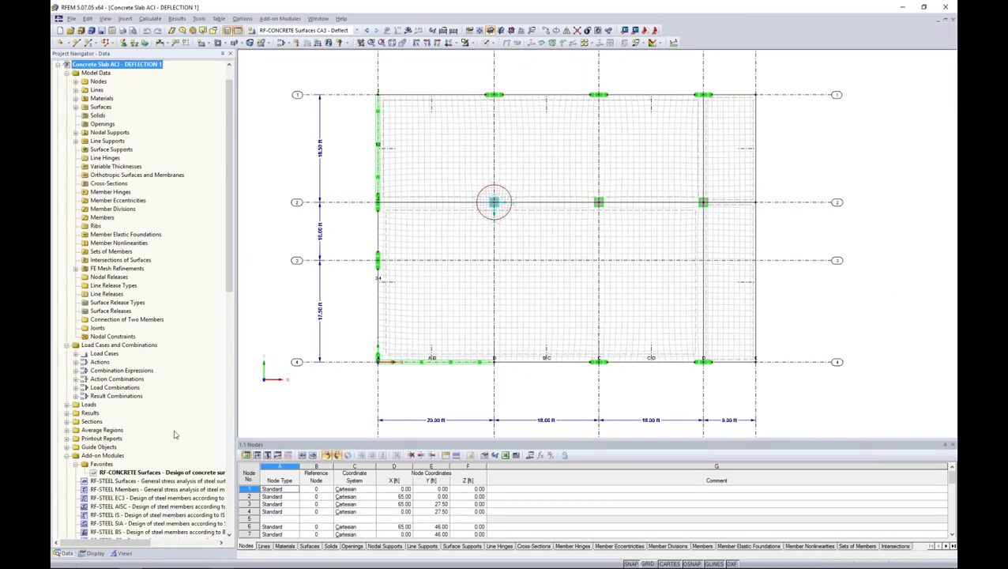
Review the governing total serviceability design results of the Deflect case in RF-CONCRETE Surfaces.
double_click(162, 472)
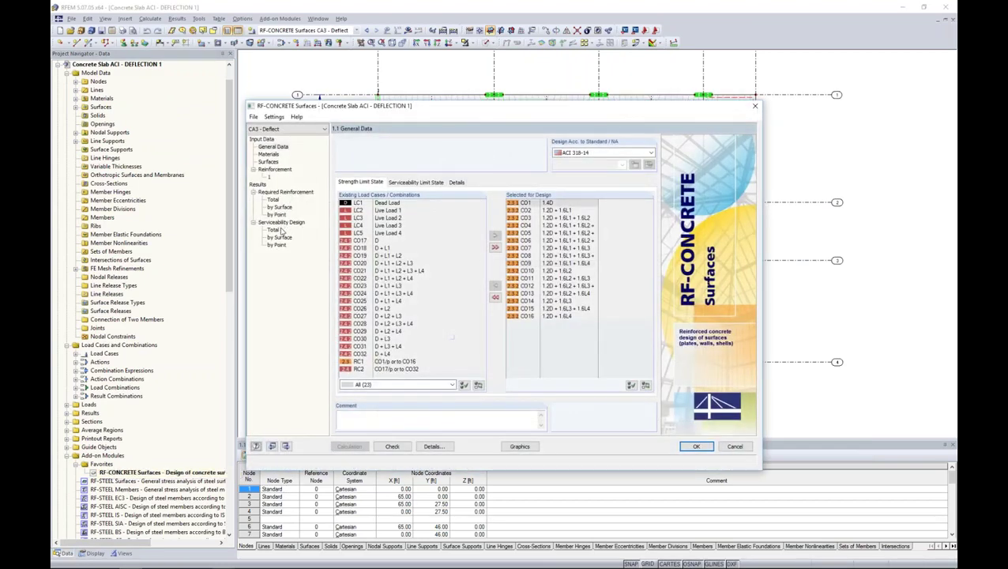
left_click(276, 229)
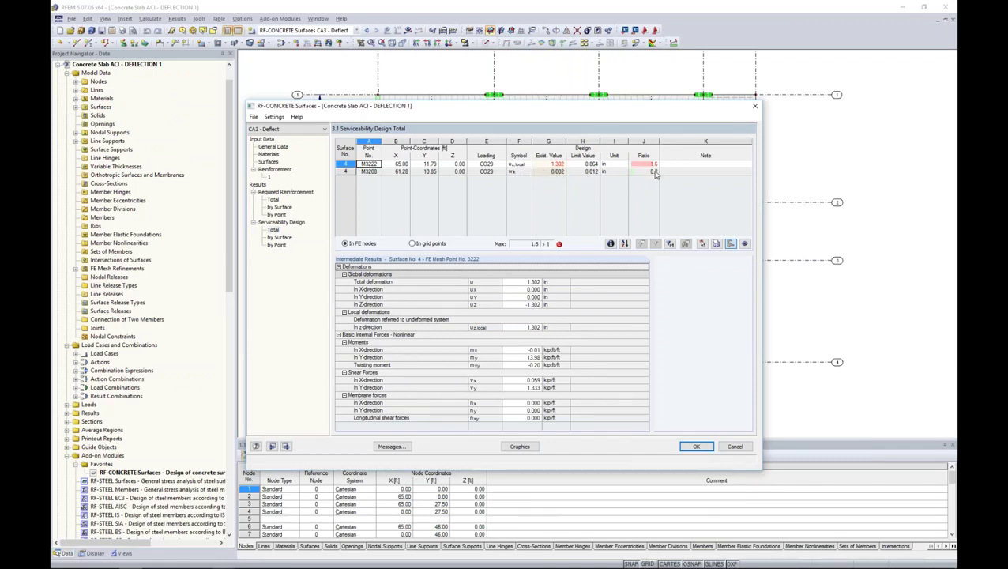
left_click(542, 164)
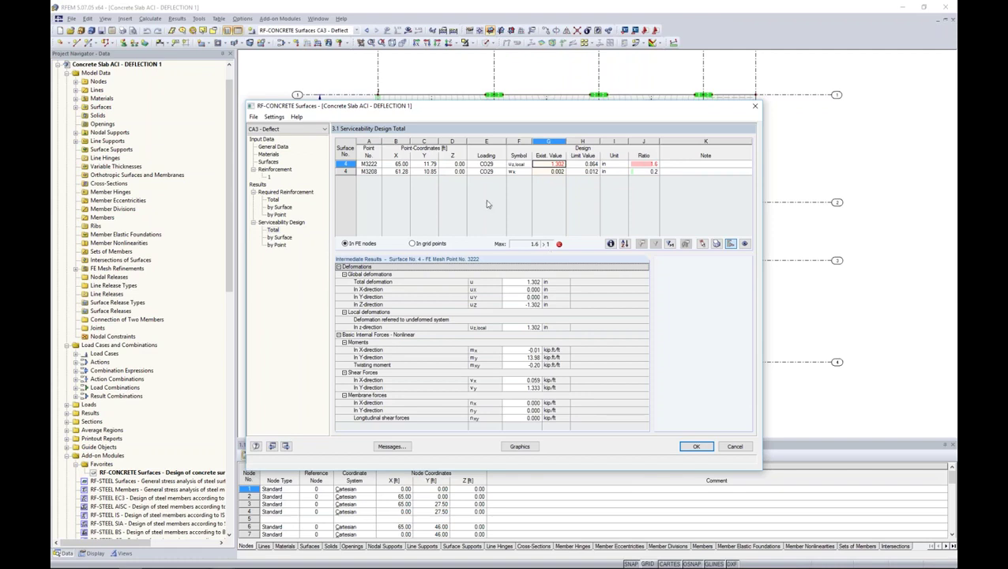
Examine the serviceability results by surface and locate the governing deflection point of surface 4 in the model.
left_click(279, 237)
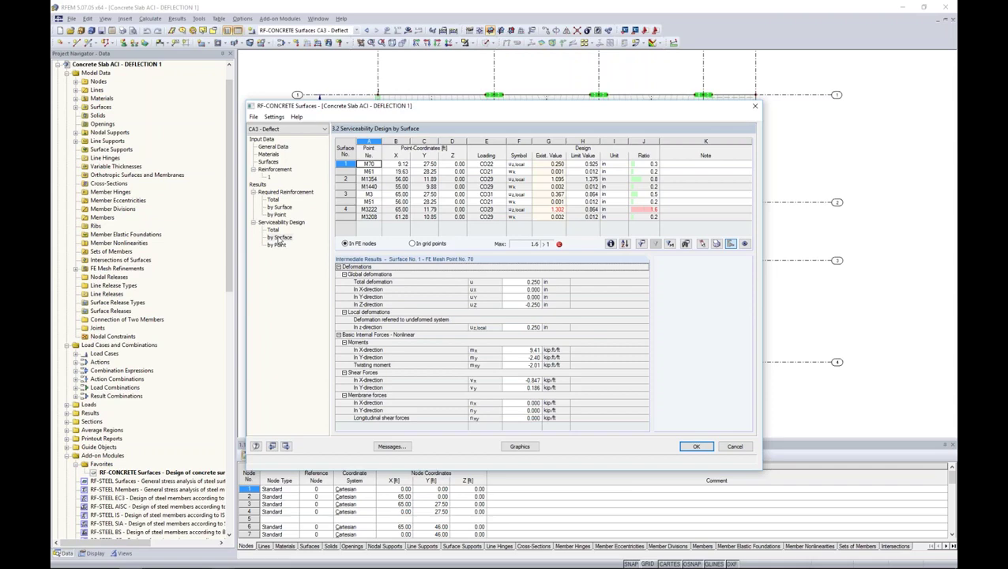
left_click_drag(445, 110, 433, 300)
left_click(493, 401)
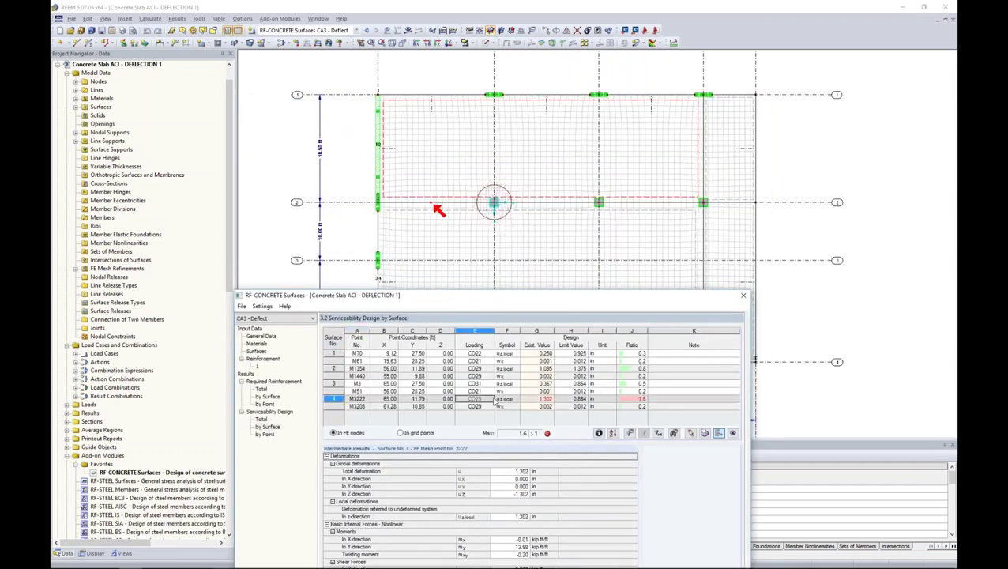
mouse_move(544, 297)
left_mouse_down()
mouse_move(509, 258)
mouse_move(454, 150)
left_mouse_up()
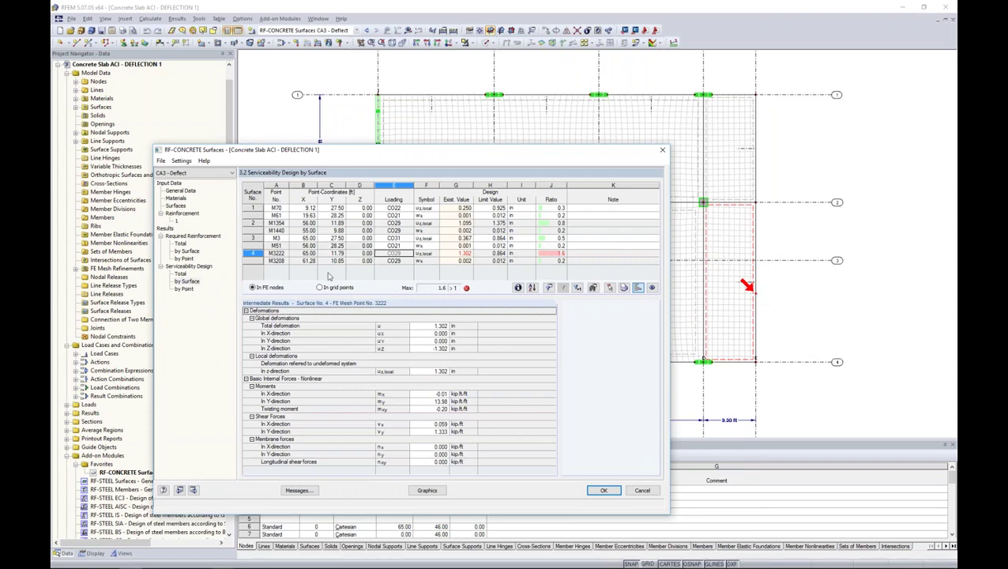
Display the local z-deformations of the slab graphically and inspect the deflected shape in 3D.
left_click(432, 491)
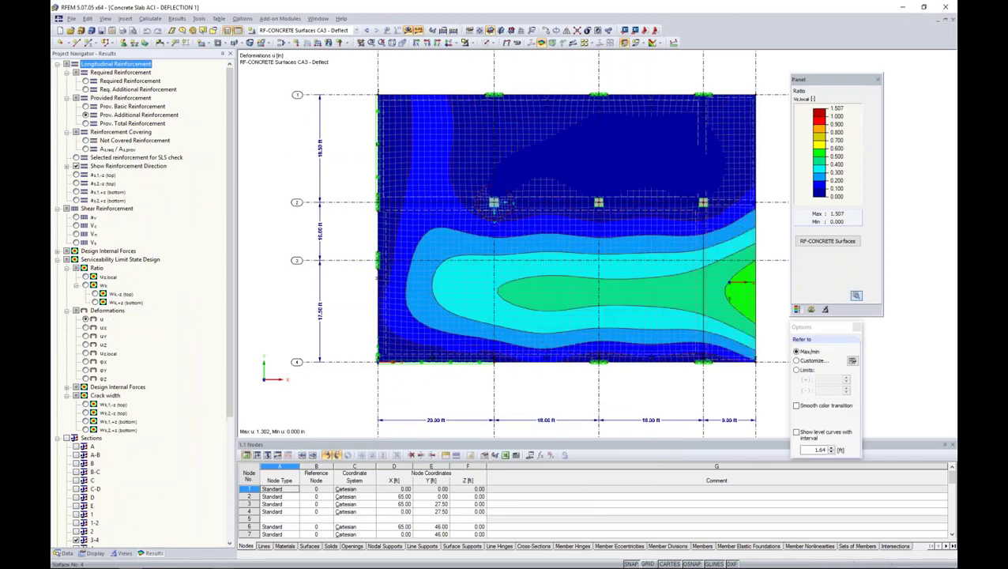
middle_click_drag(506, 334, 660, 132, "ctrl")
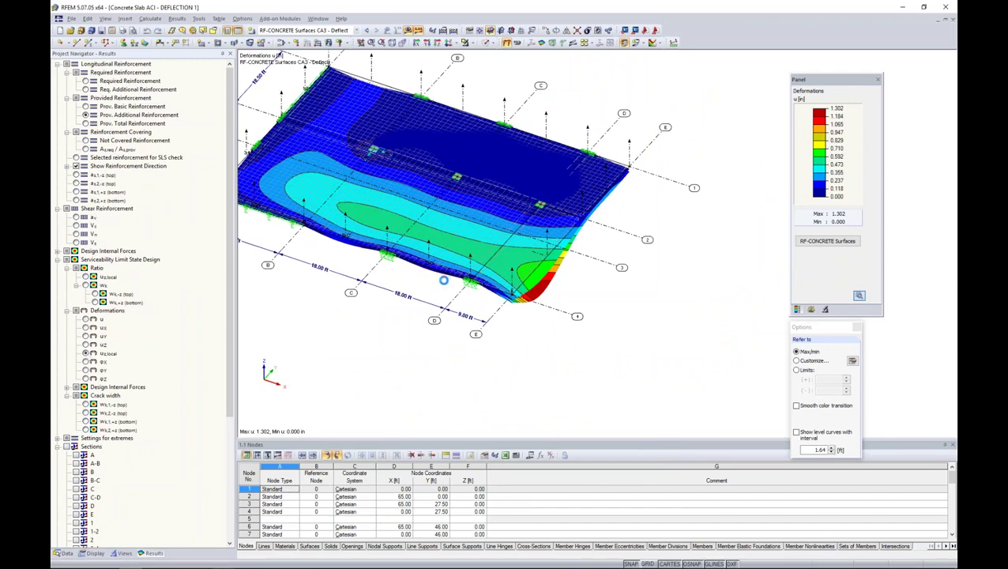
middle_click_drag(443, 278, 394, 211, "ctrl")
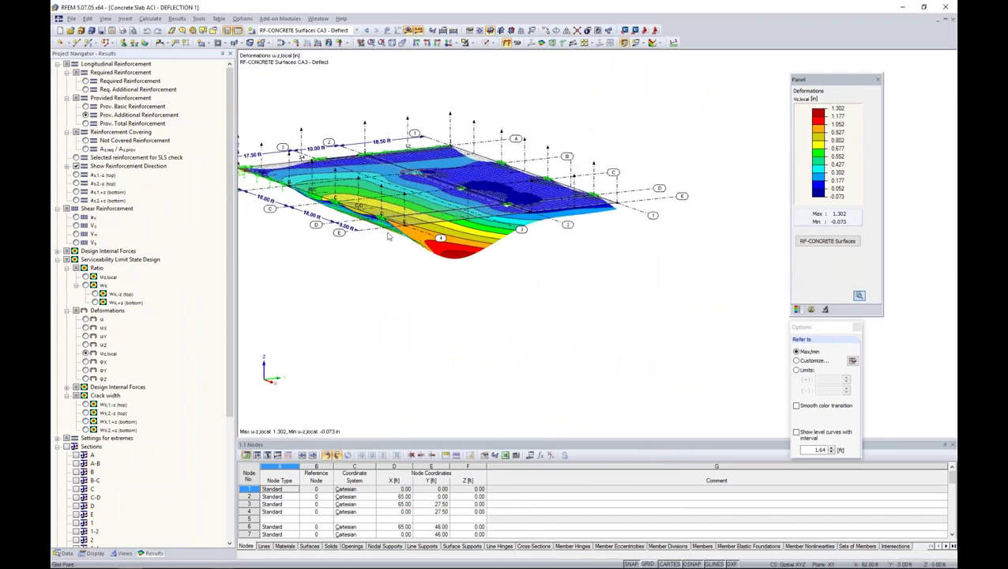
middle_click_drag(421, 264, 636, 342, "ctrl")
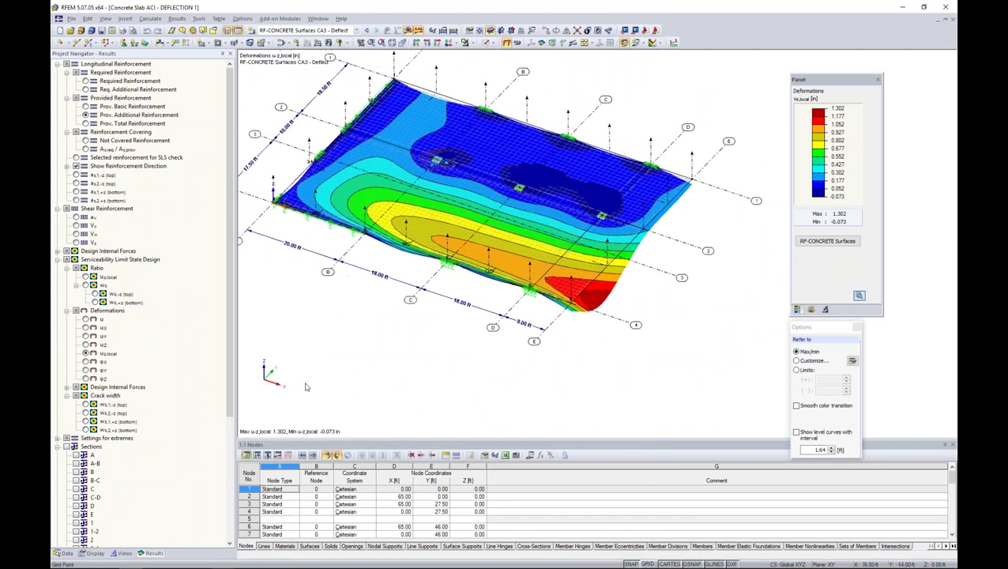
scroll(224, 335, "down", 2)
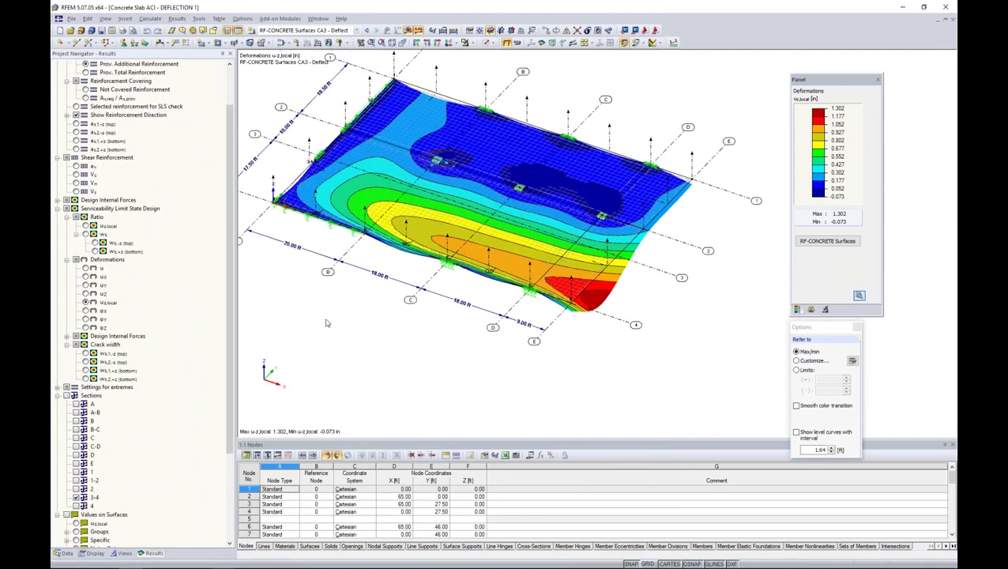
Show the local deflection diagram along section 3-4 without the coloured surface results.
left_click(573, 44)
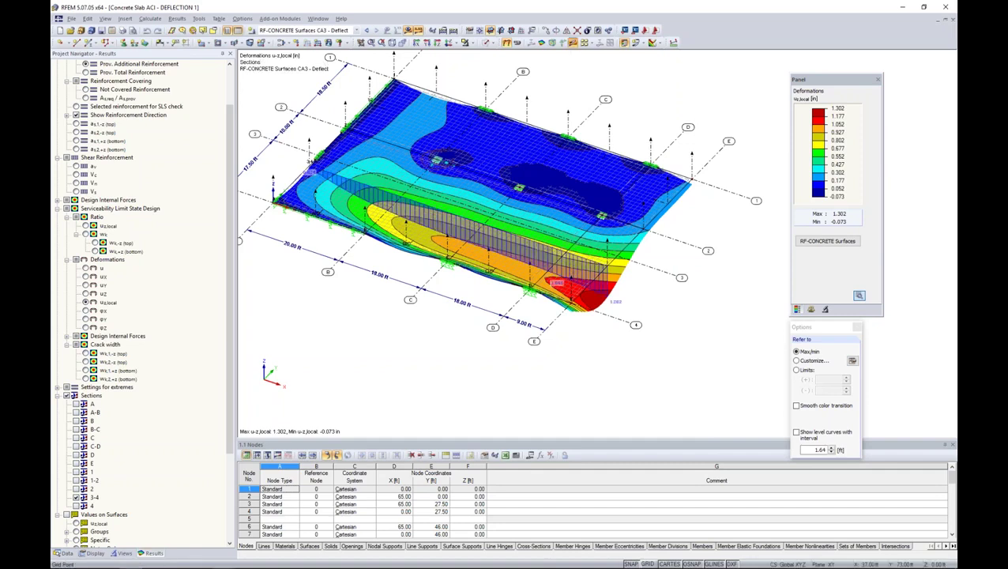
left_click(657, 42)
left_click(664, 112)
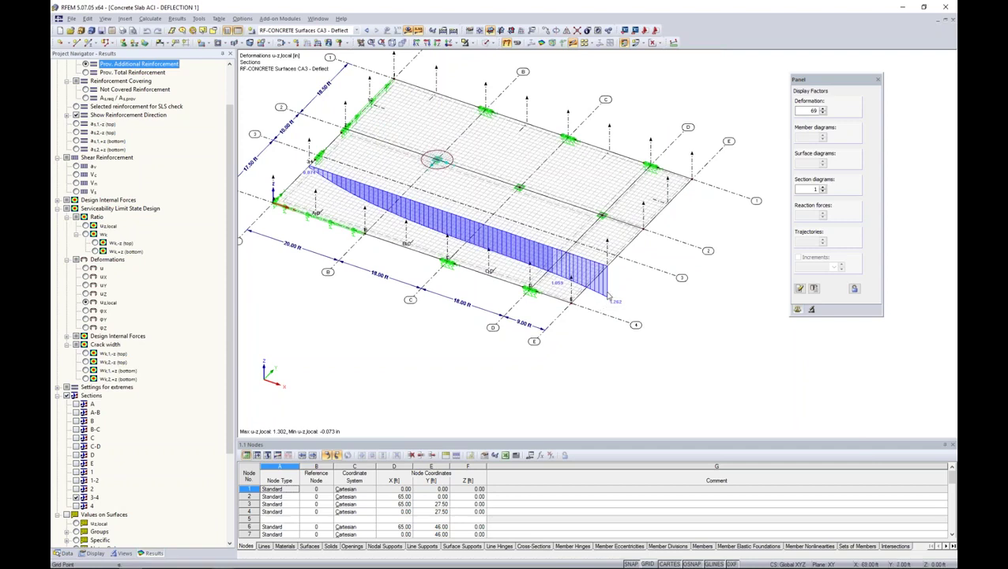
Inspect the result diagram of section 3-4 with the total deformation u added, and close it.
right_click(607, 242)
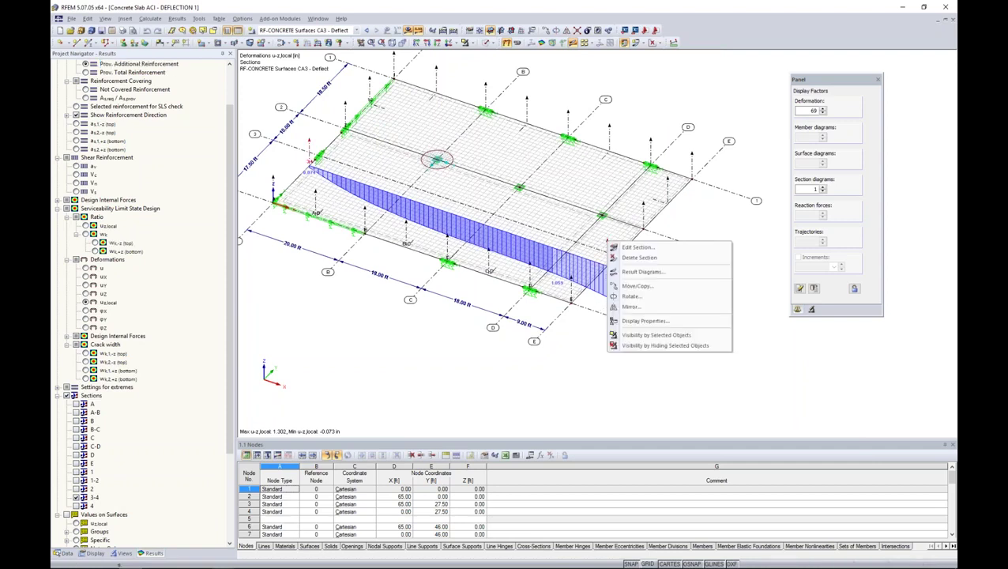
left_click(624, 270)
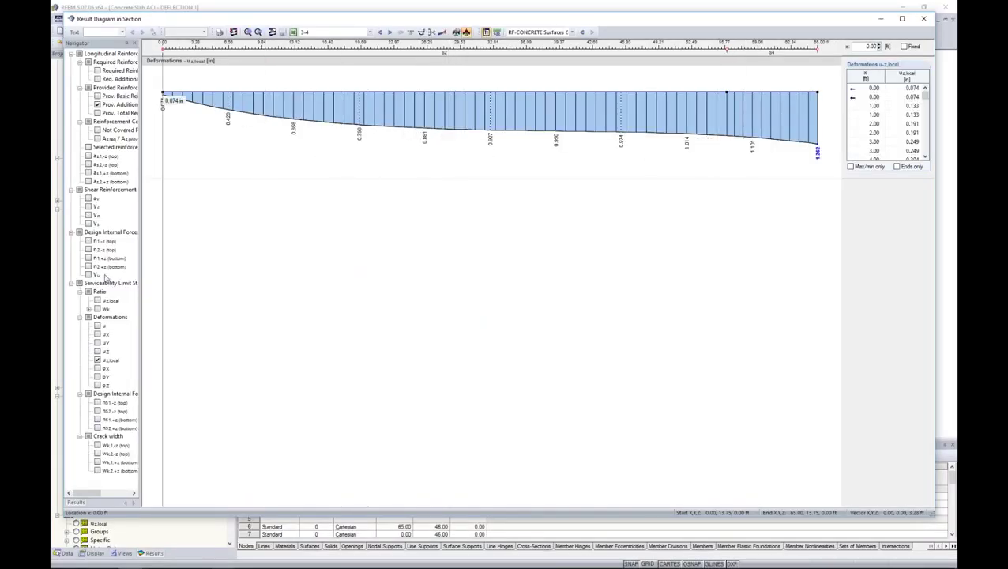
left_click(97, 325)
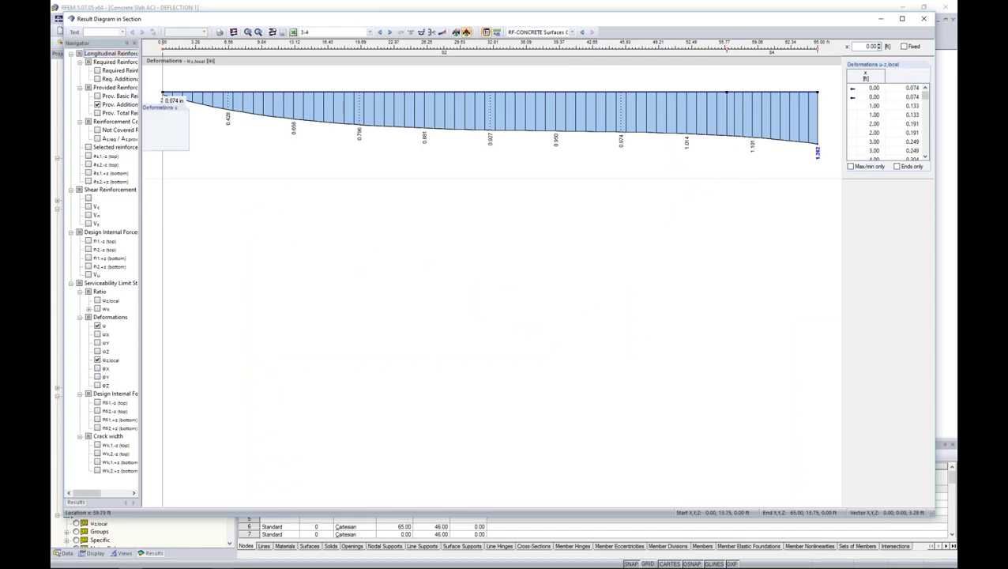
left_click(923, 19)
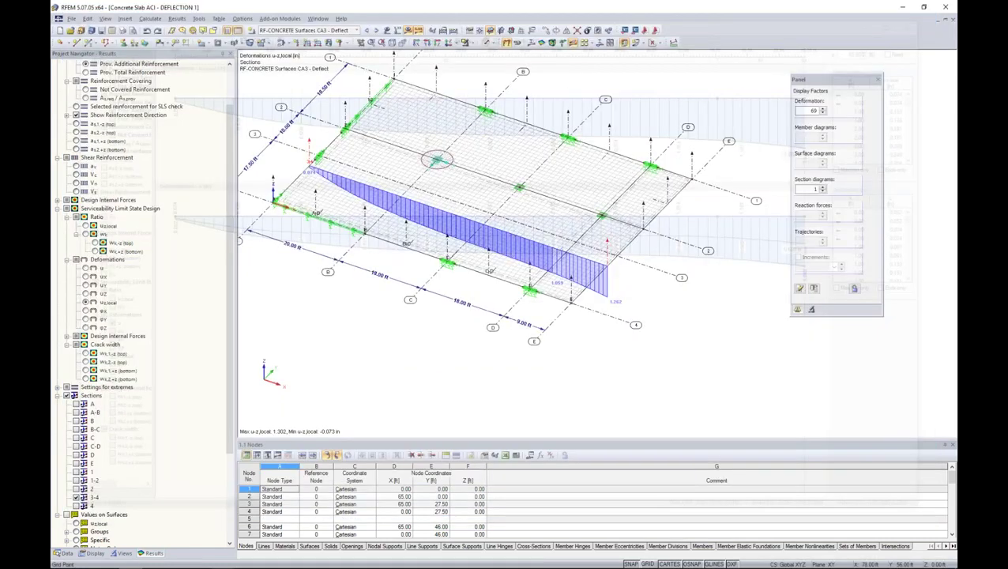
Restore the coloured deflection contours on the slab and look at them in plan view.
left_click(659, 46)
left_click(661, 56)
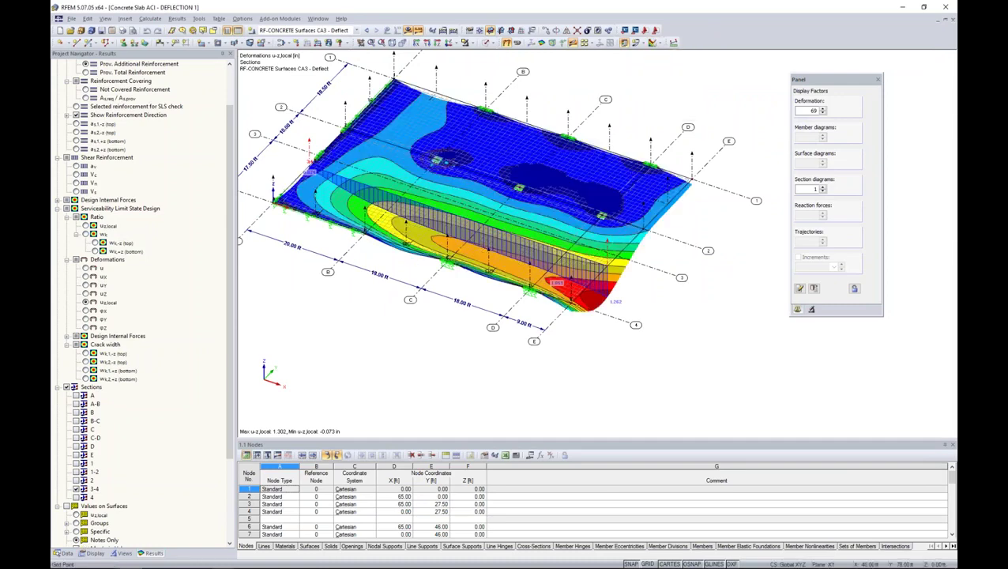
middle_click_drag(505, 327, 534, 391)
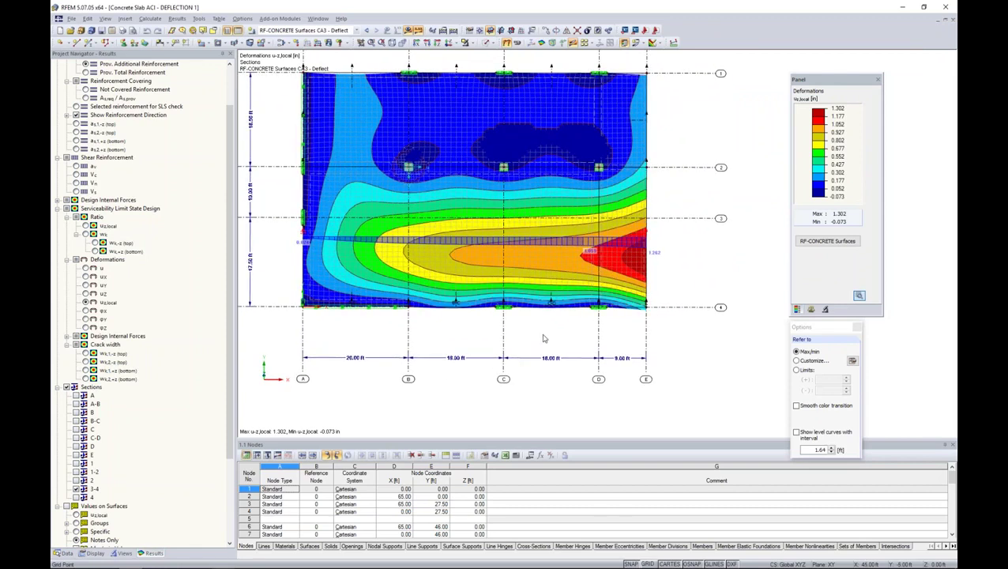
Set the design thickness of surfaces 1 to 4 to 14 in within the RF-CONCRETE Surfaces input.
left_click(838, 239)
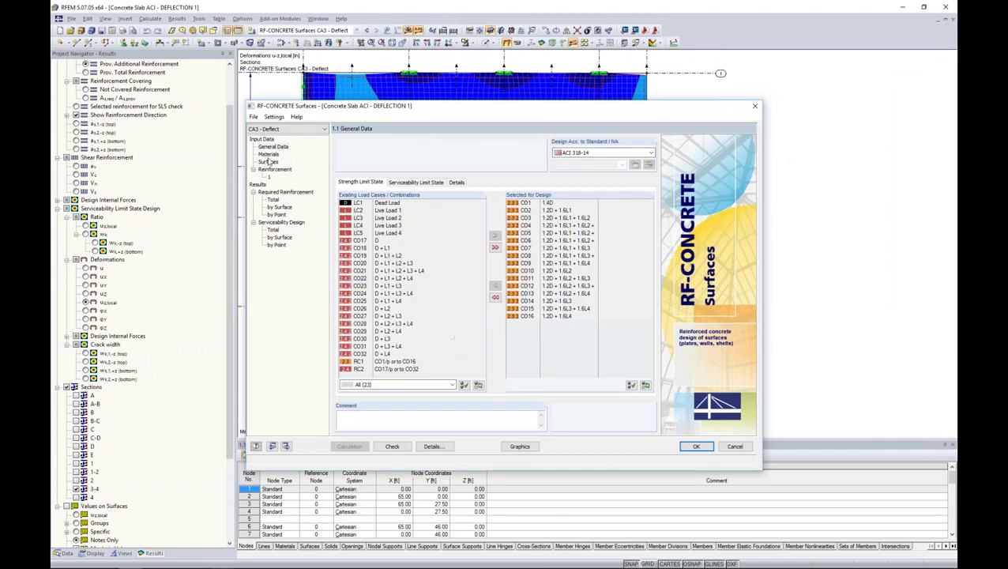
left_click(269, 161)
left_click(432, 163)
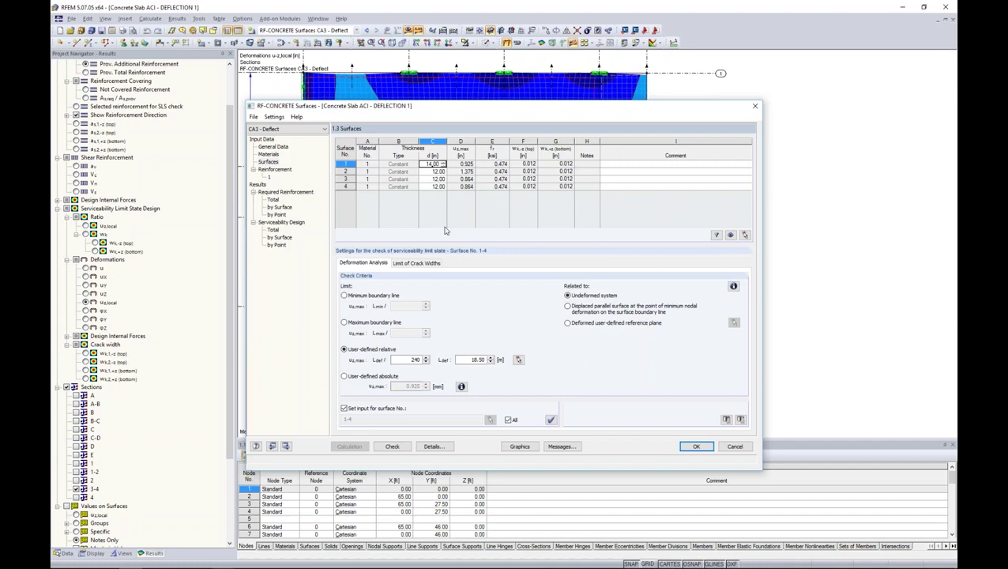
key("Return")
type("14")
key("Return")
type("14")
key("Return")
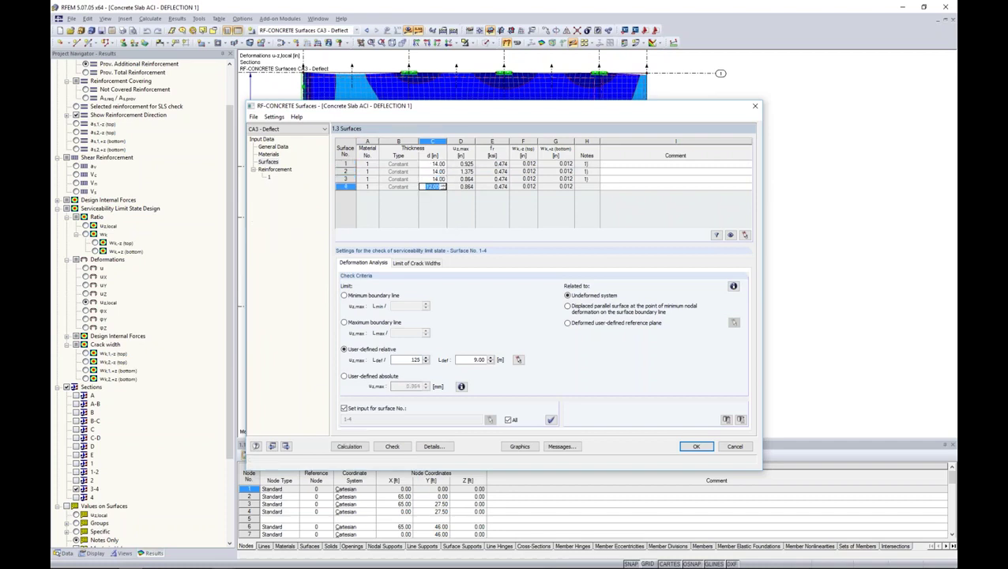
type("14")
left_click(556, 187)
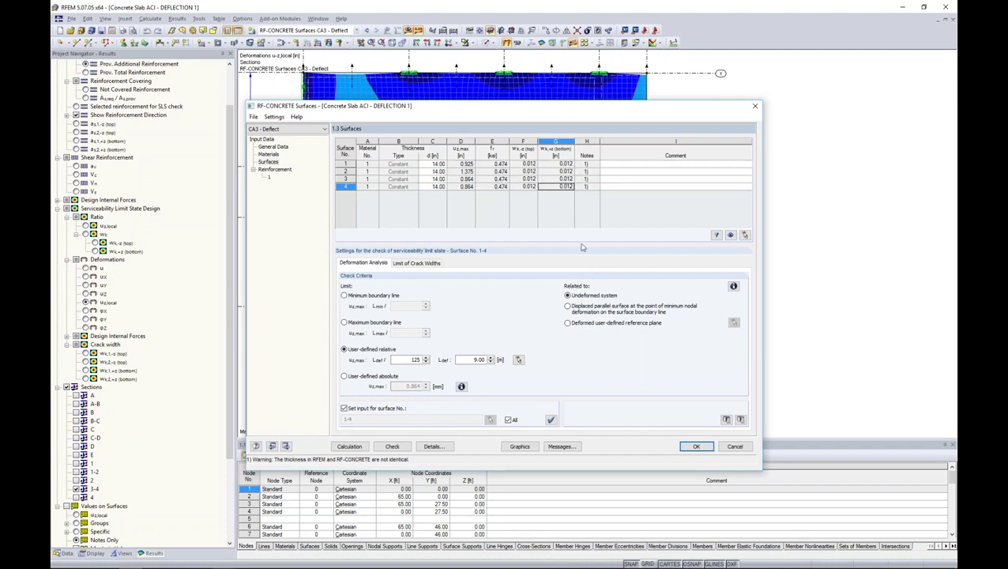
Read the module's message about the changed thicknesses and accept the RF-CONCRETE Surfaces input without calculating.
left_click(555, 446)
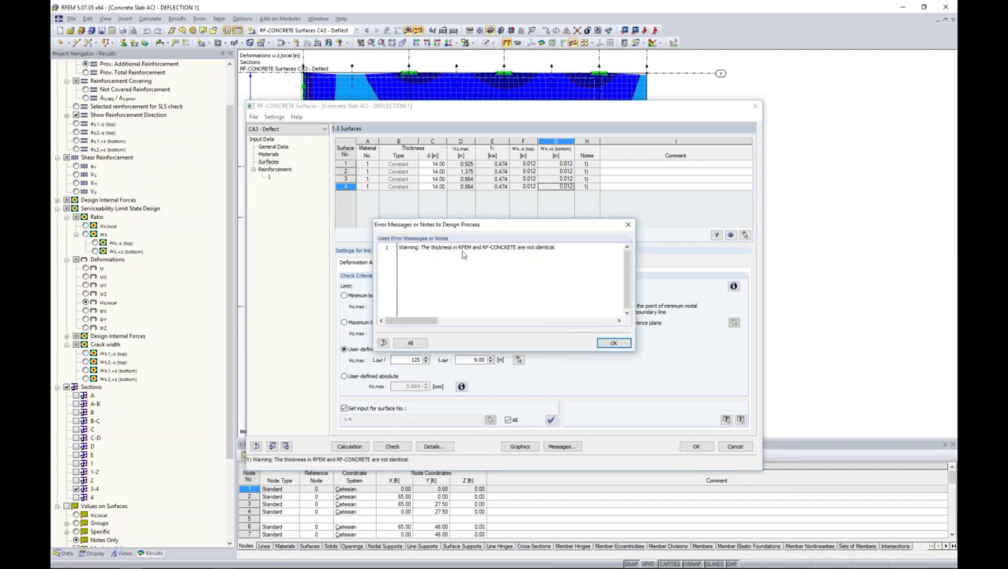
left_click(627, 224)
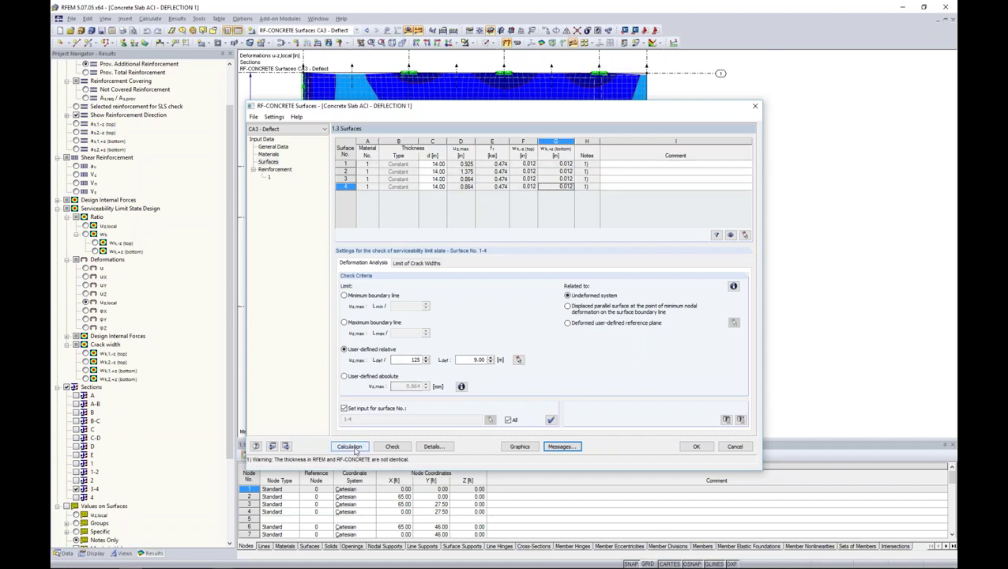
left_click(694, 447)
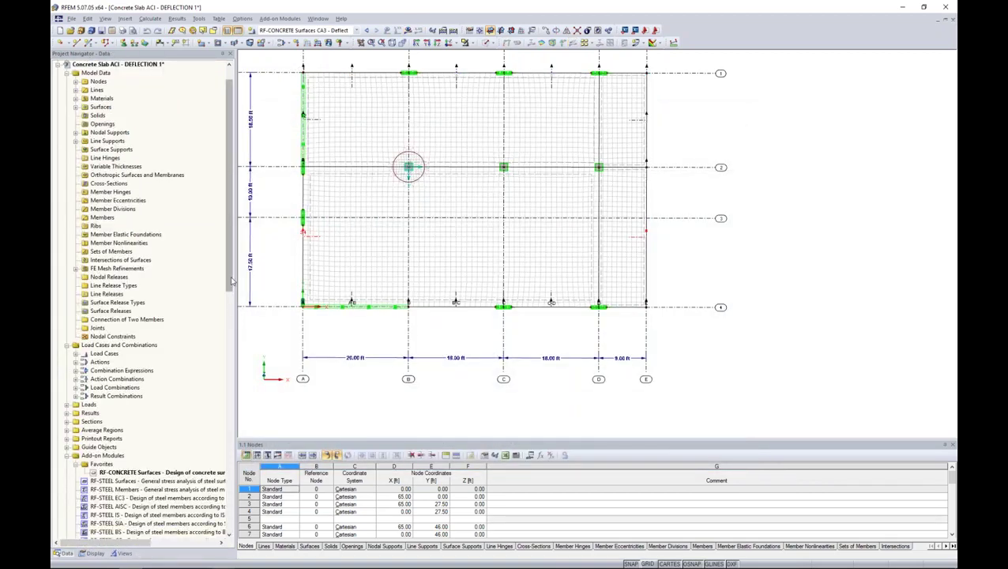
Switch to the model Concrete Slab ACI - DEFLECTION 2 and expand its data in the project navigator.
scroll(230, 182, "up", 1)
left_click(58, 90)
double_click(115, 101)
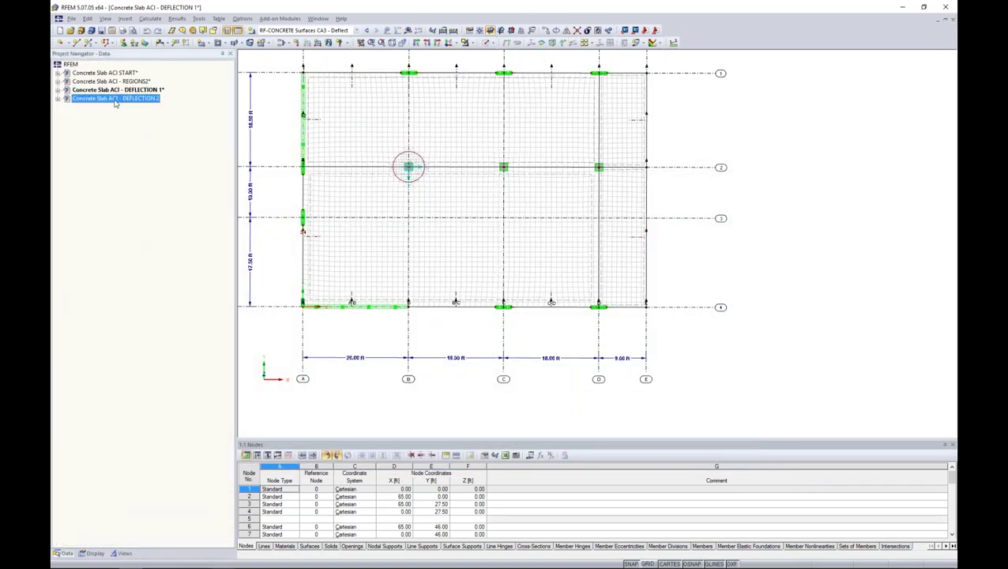
left_click(58, 99)
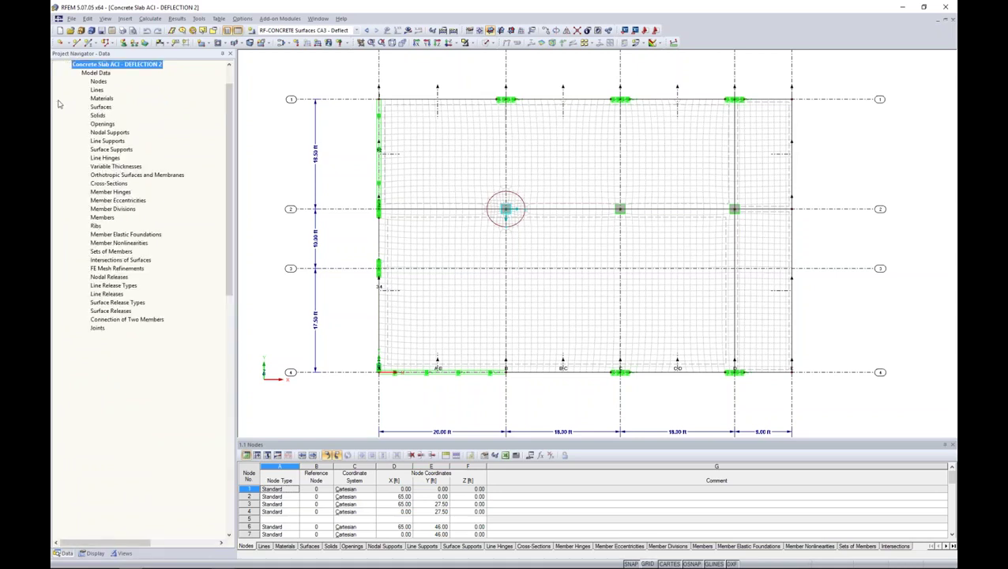
Check the surface thicknesses and the total and by-surface serviceability results of the DEFLECTION 2 model, and close the module.
double_click(186, 472)
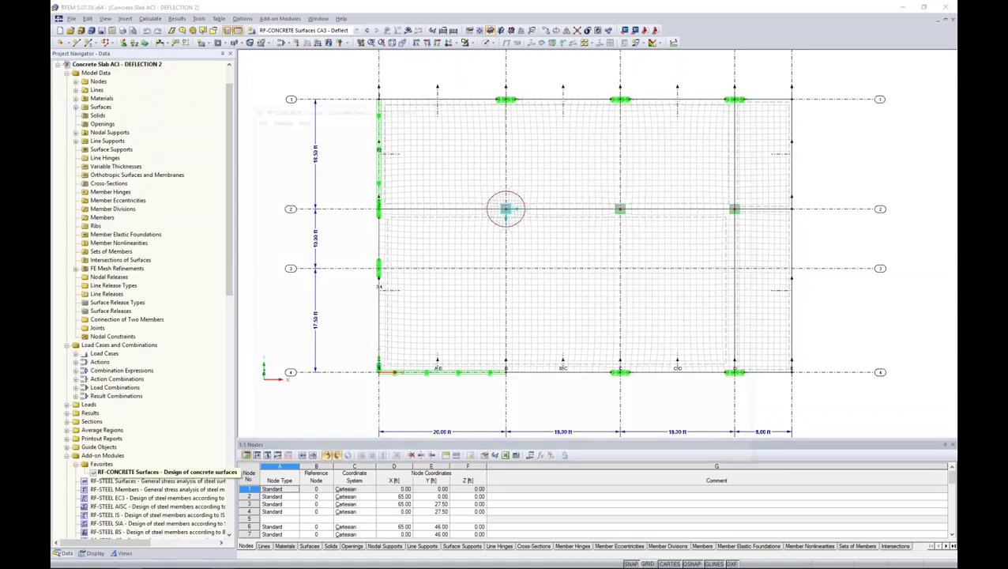
left_click(269, 161)
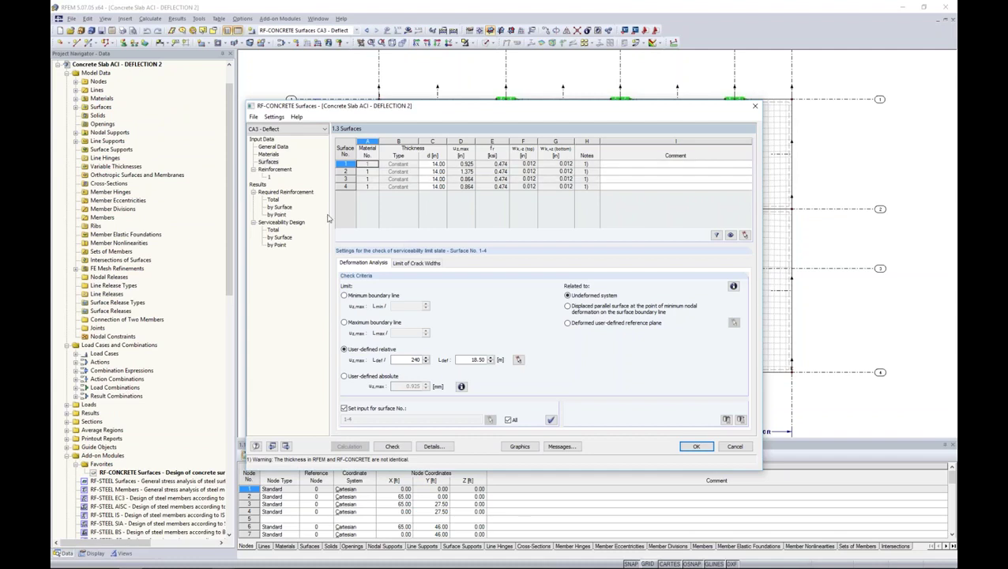
left_click(273, 229)
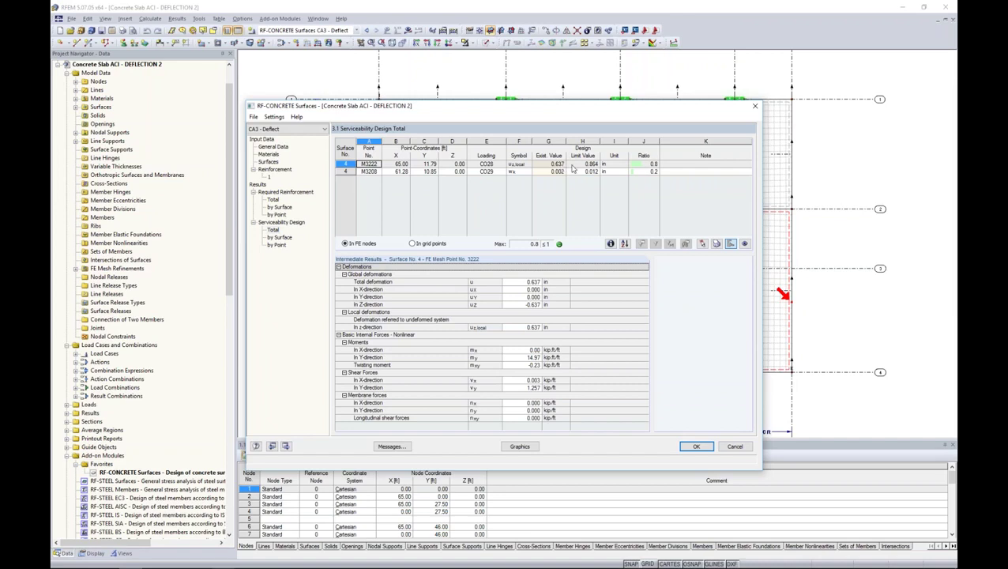
left_click(281, 238)
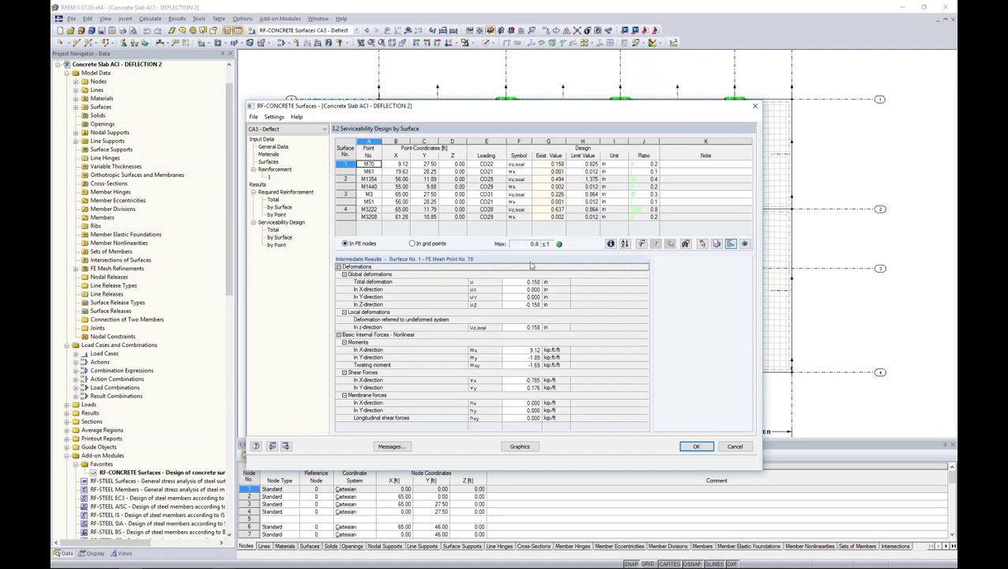
left_click(693, 447)
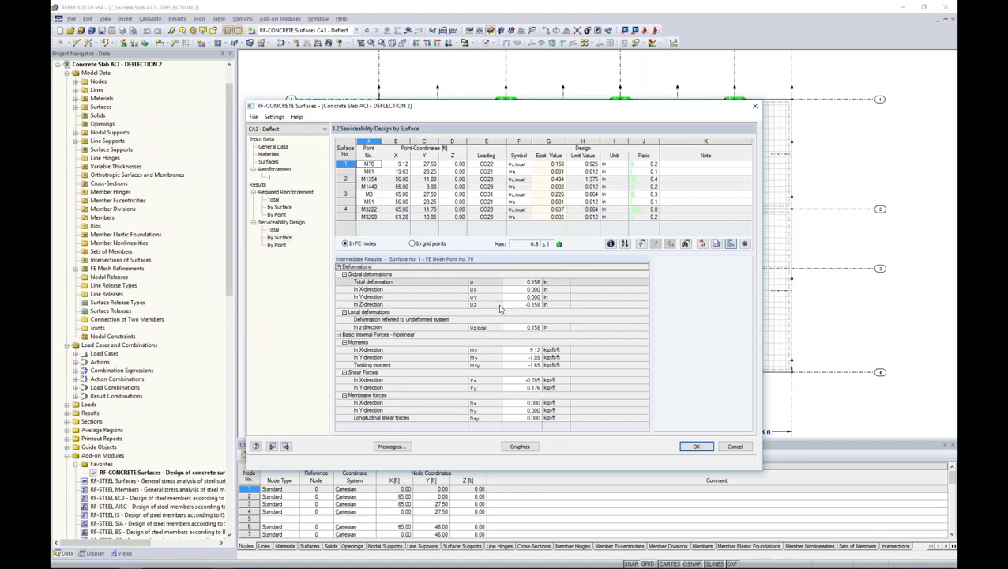
left_click(734, 446)
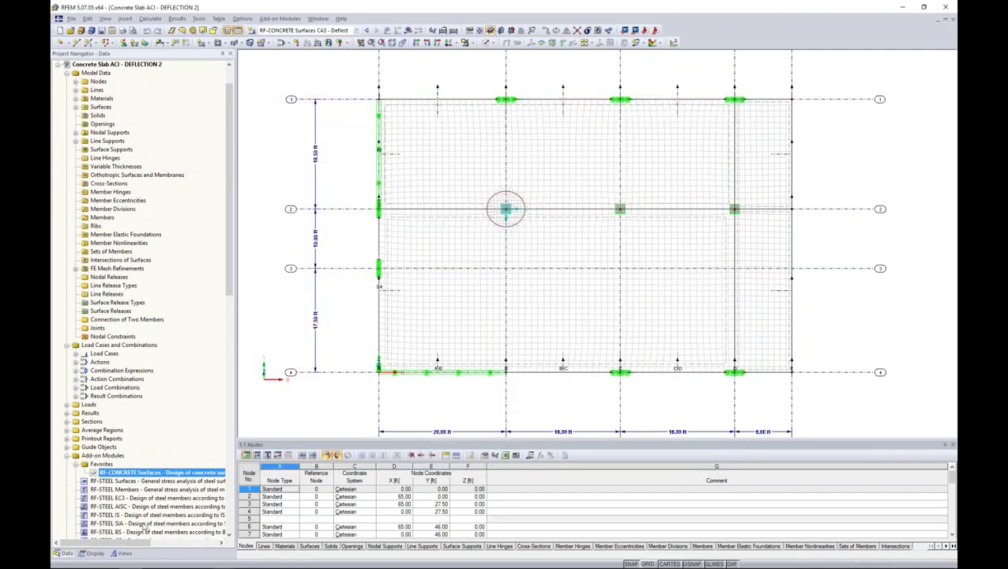
Open the RF-CONCRETE Surfaces case CA3 and display its required top reinforcement graphically on the slab.
left_click(280, 18)
left_click(285, 31)
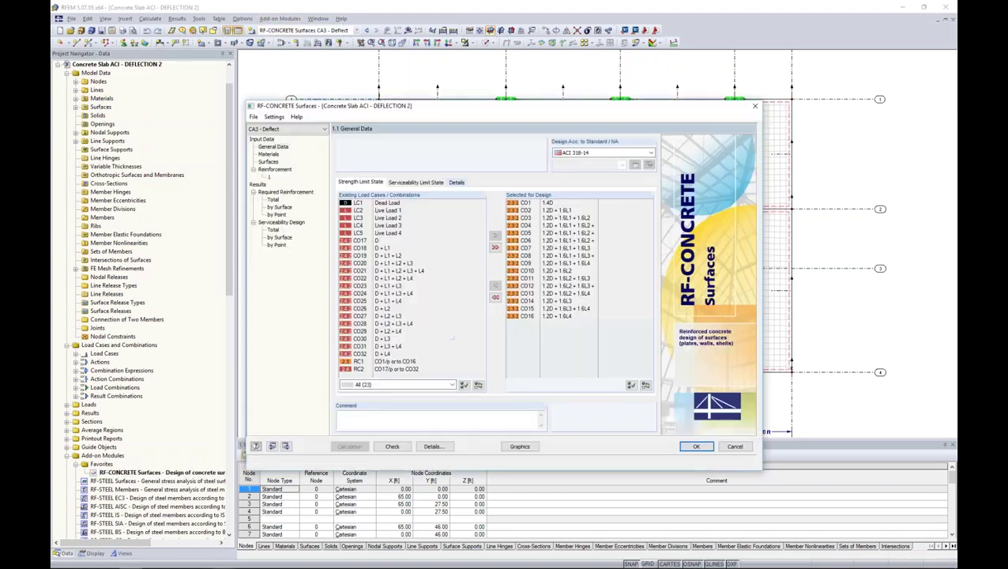
left_click(517, 446)
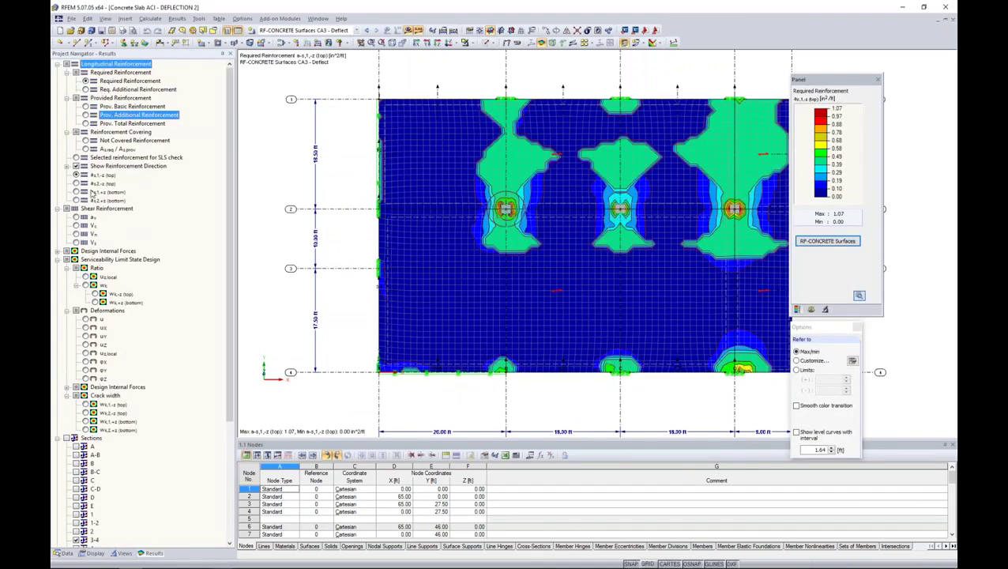
middle_click_drag(612, 301, 566, 293)
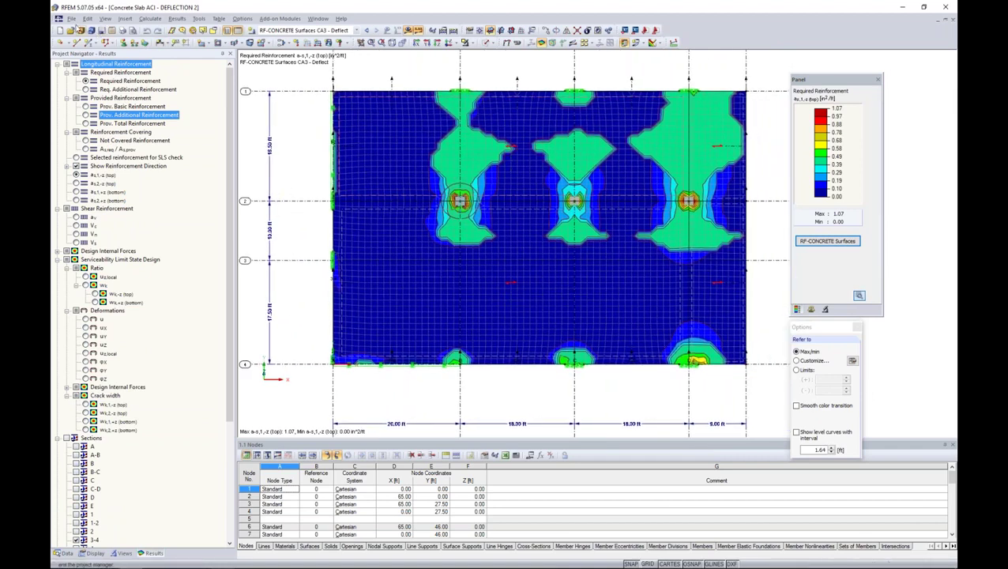
Set up an ASCII DXF export of the current reinforcement results as isolines/isobands for all surfaces in the XY plane, up to the file saving dialog.
left_click(71, 18)
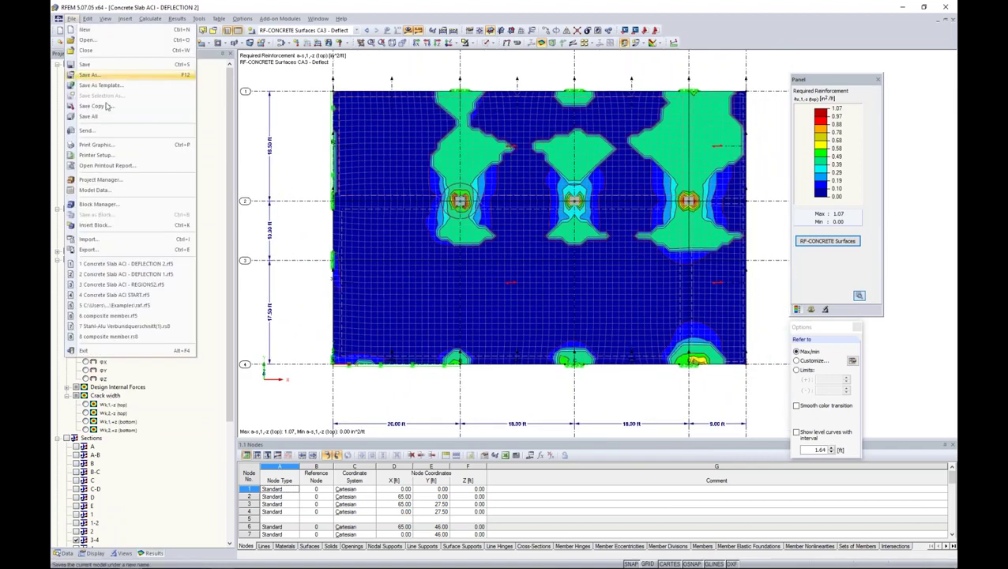
left_click(89, 249)
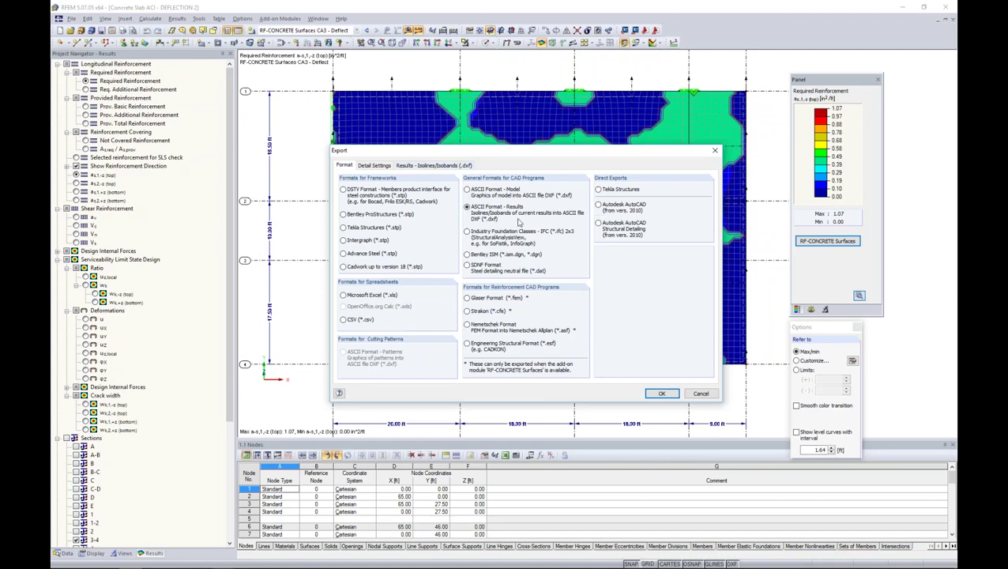
left_click(441, 167)
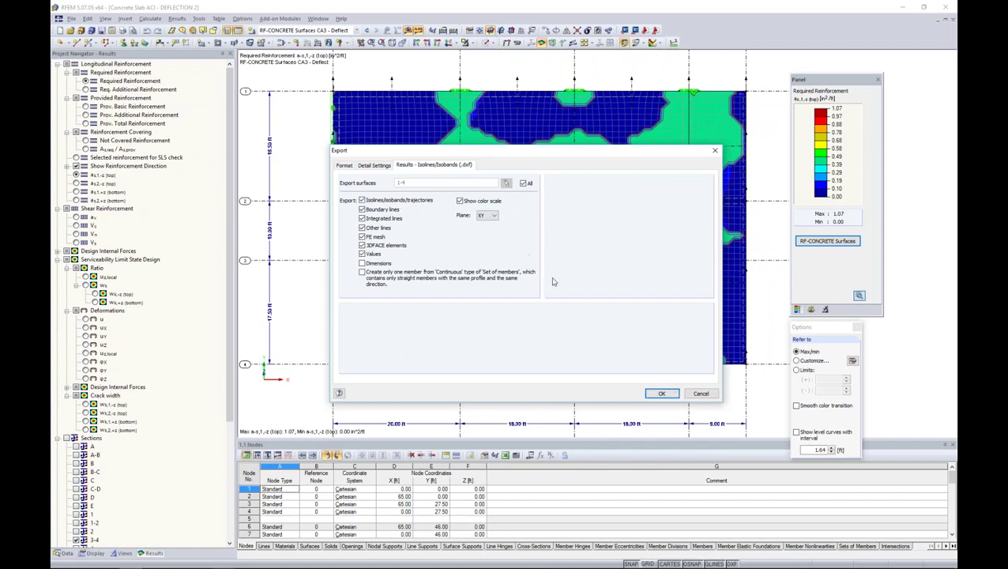
left_click(662, 393)
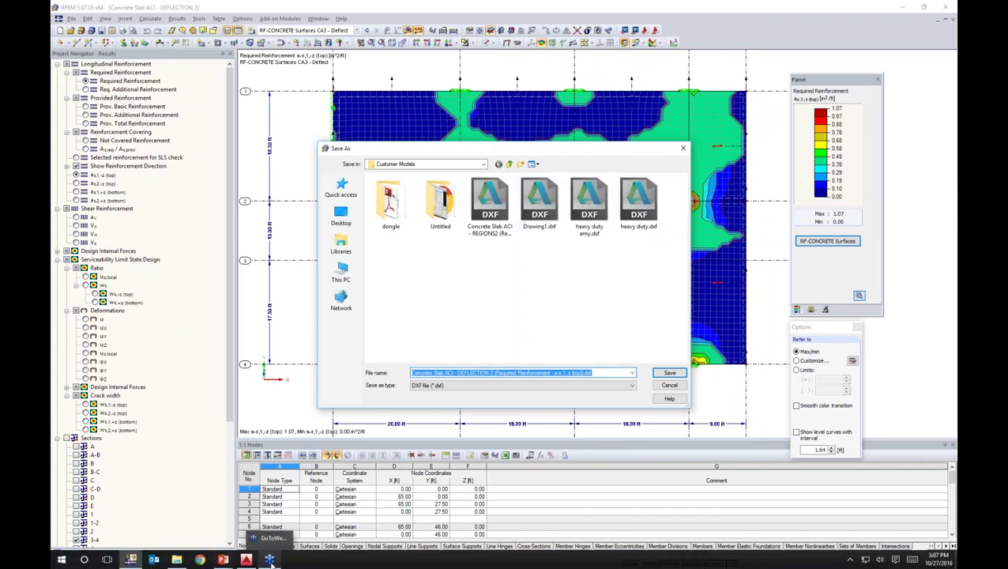
Switch to AutoCAD and examine the exported REGIONS2 reinforcement drawing, including its color scale and the contours around the columns.
left_click(270, 558)
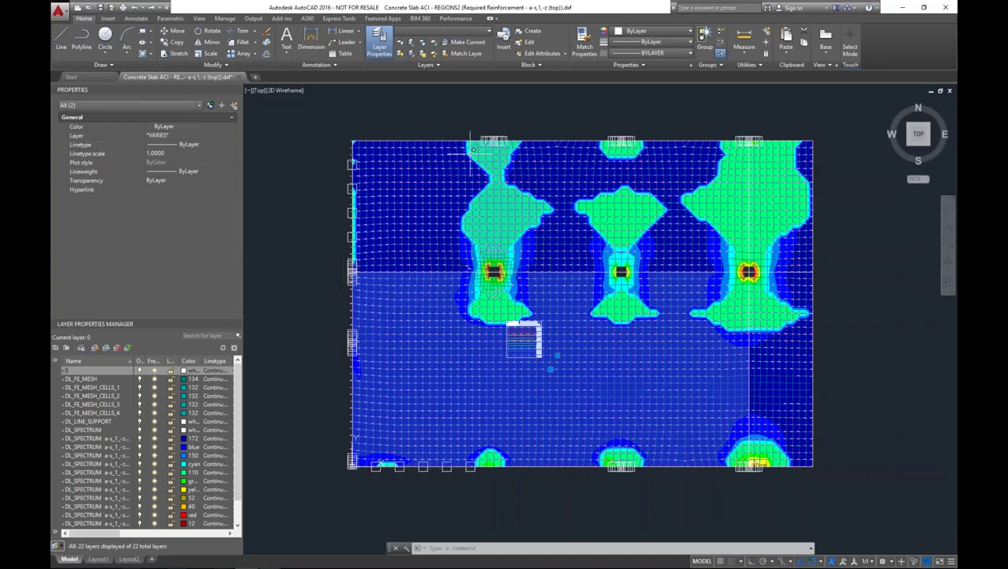
scroll(529, 357, "up", 8)
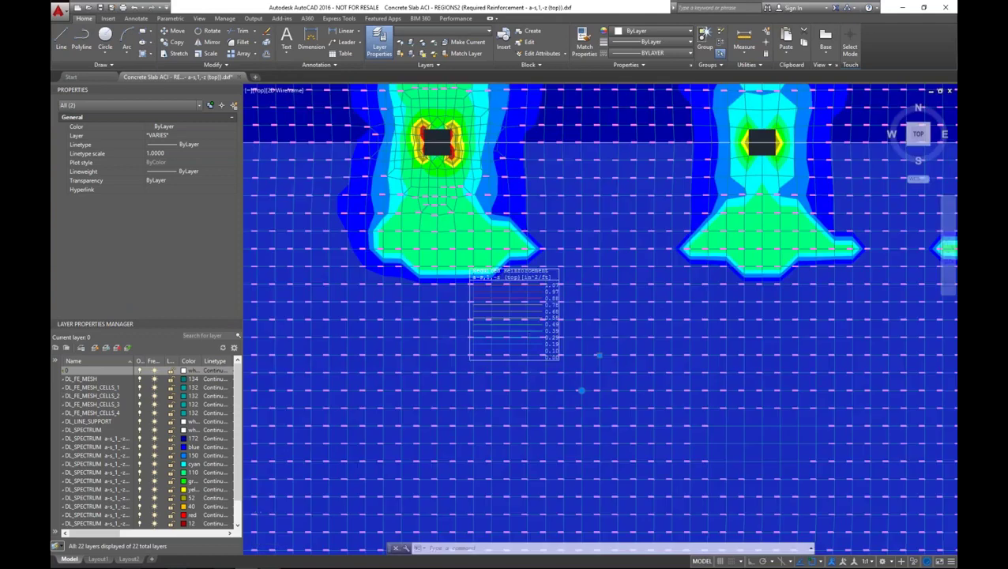
scroll(531, 327, "down", 8)
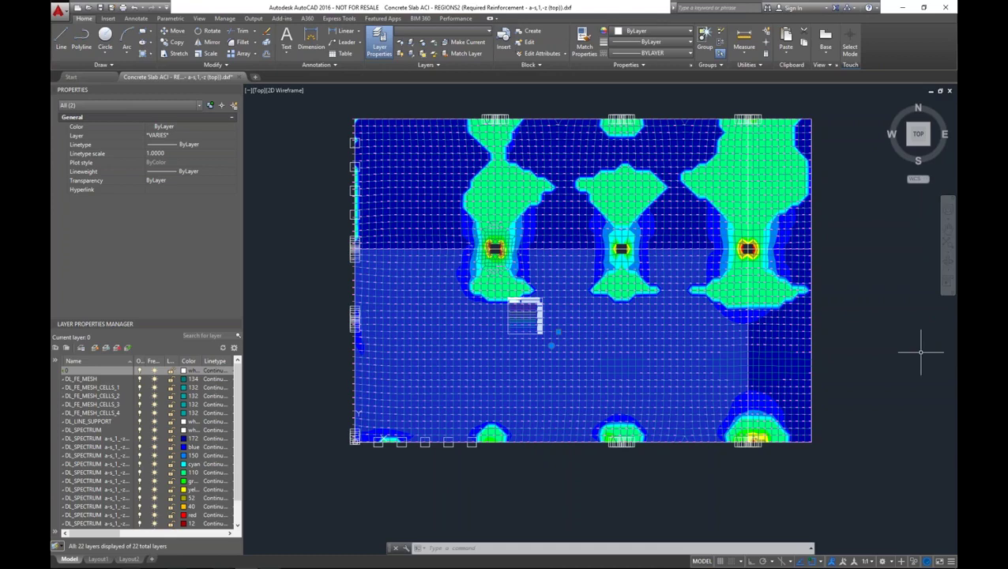
Switch to the PowerPoint slide show of ACI 318 Concrete Slab Design and advance past the Shrinkage & Creep slide.
key("alt+Tab")
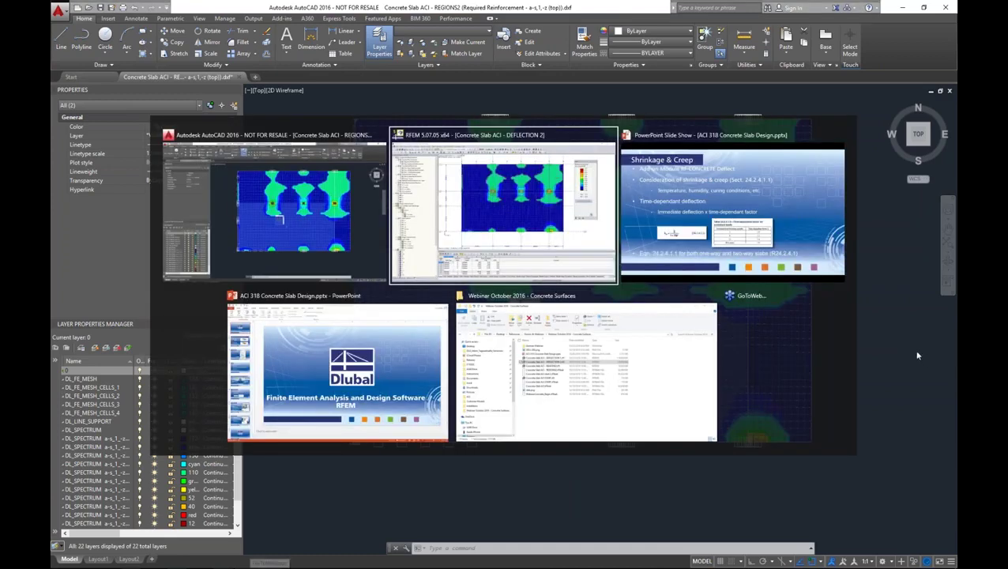
left_click(801, 252)
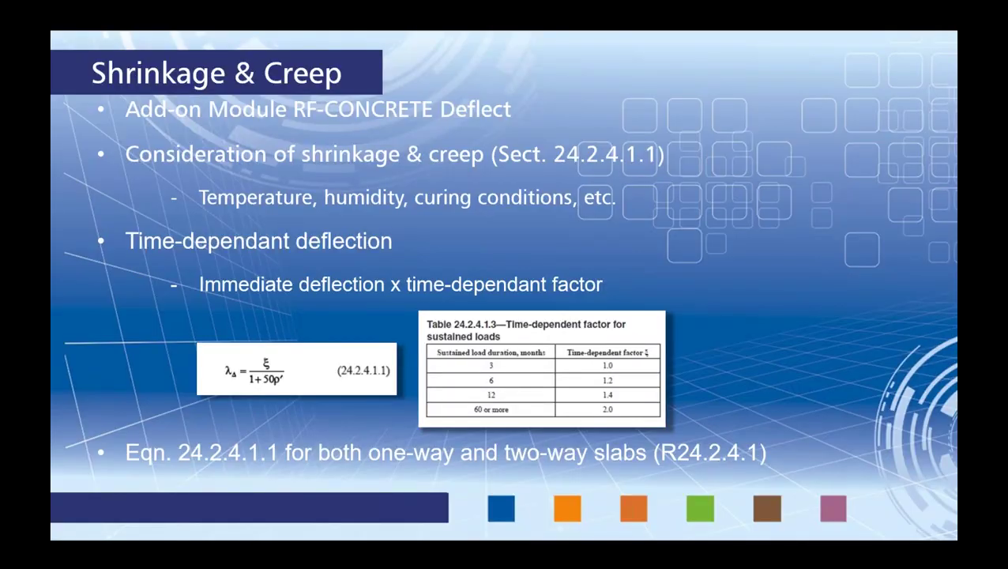
key("Right")
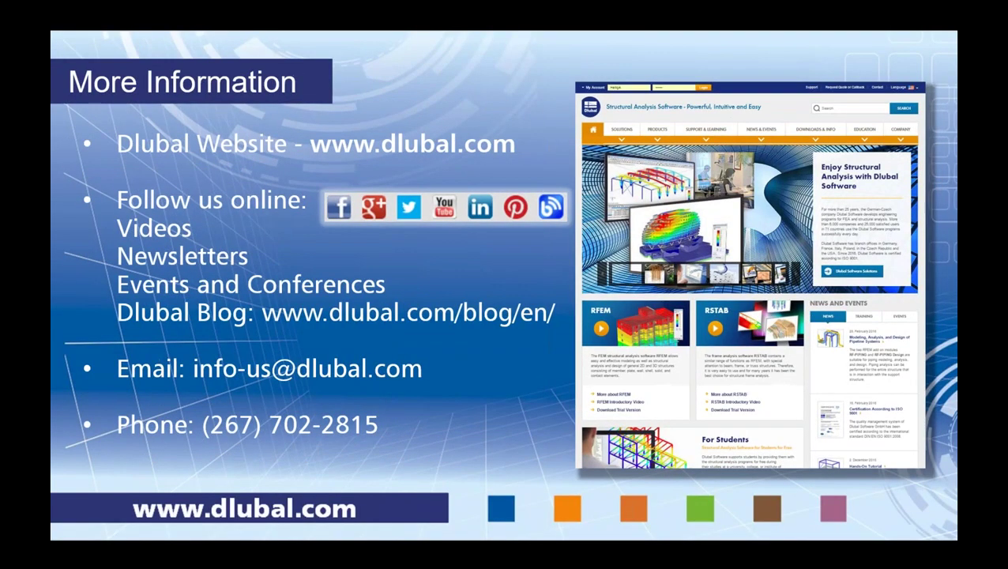